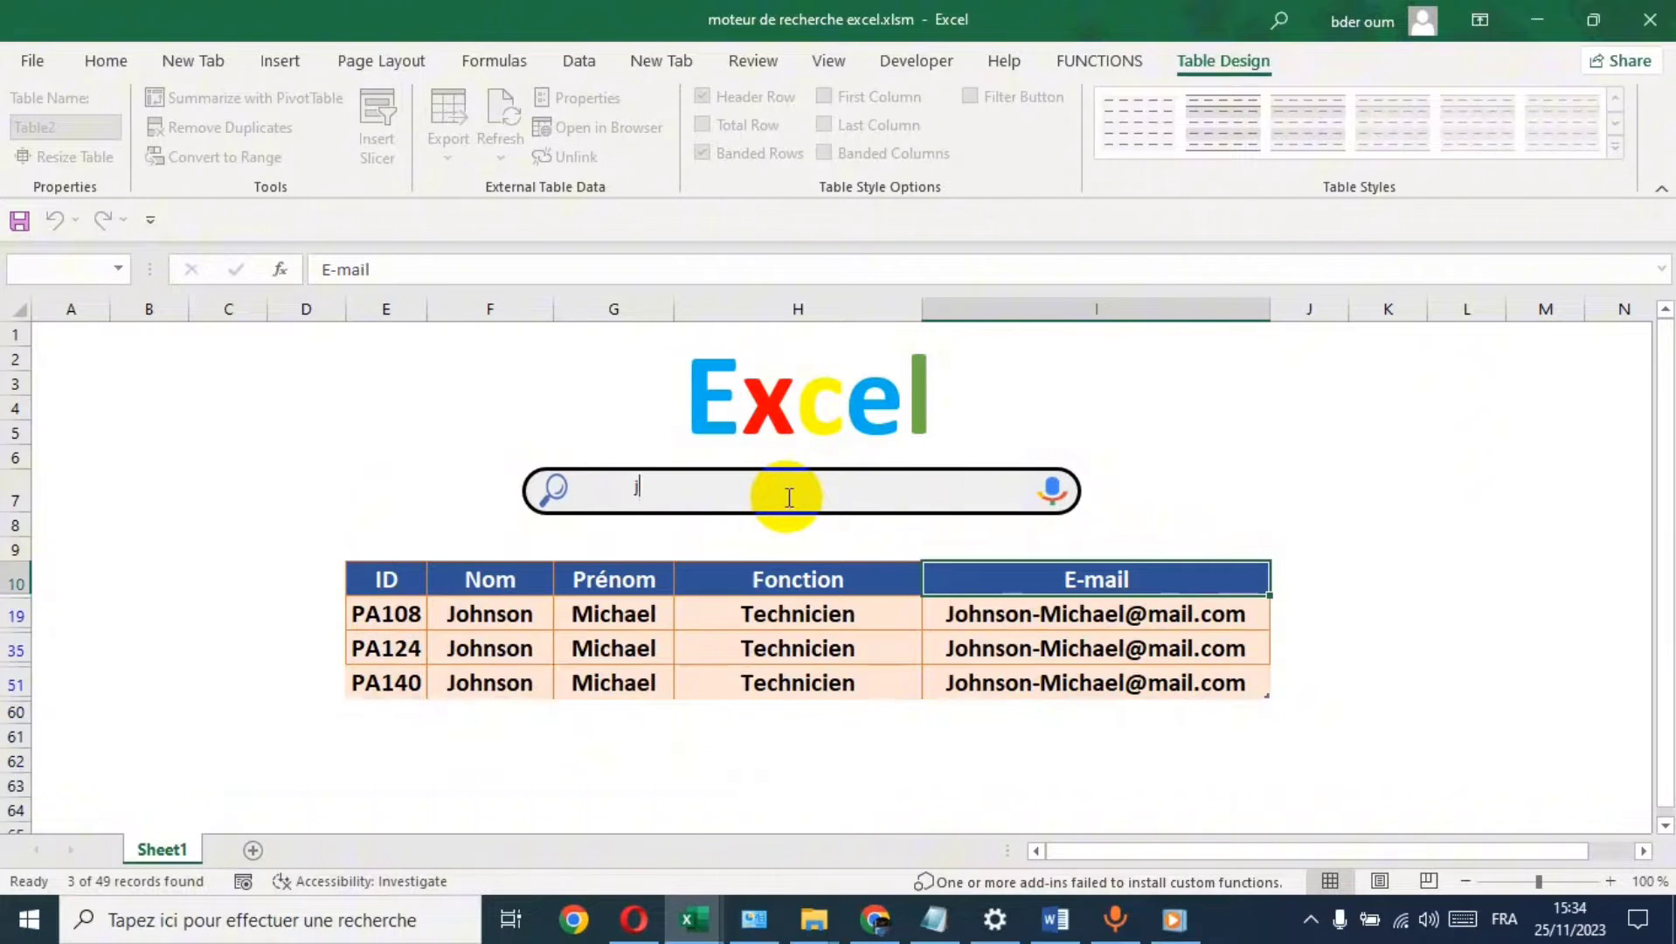
- Test the search box by typing P, ma and h, clearing it each time to restore the full table
type("P")
key("BackSpace")
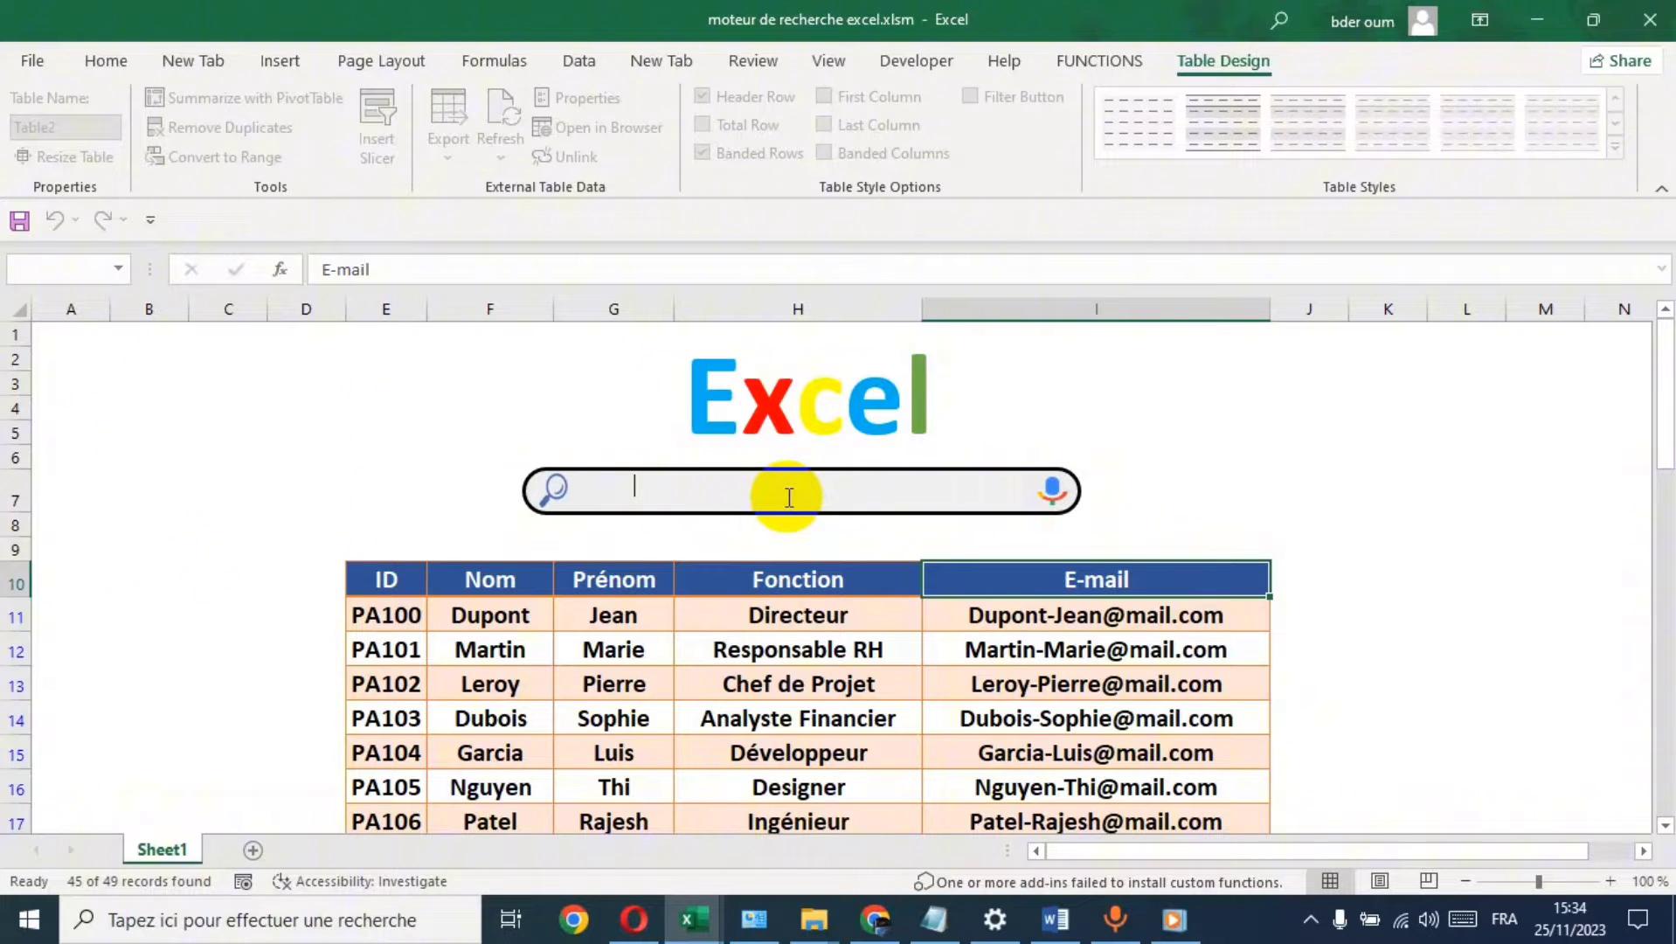
type("ma")
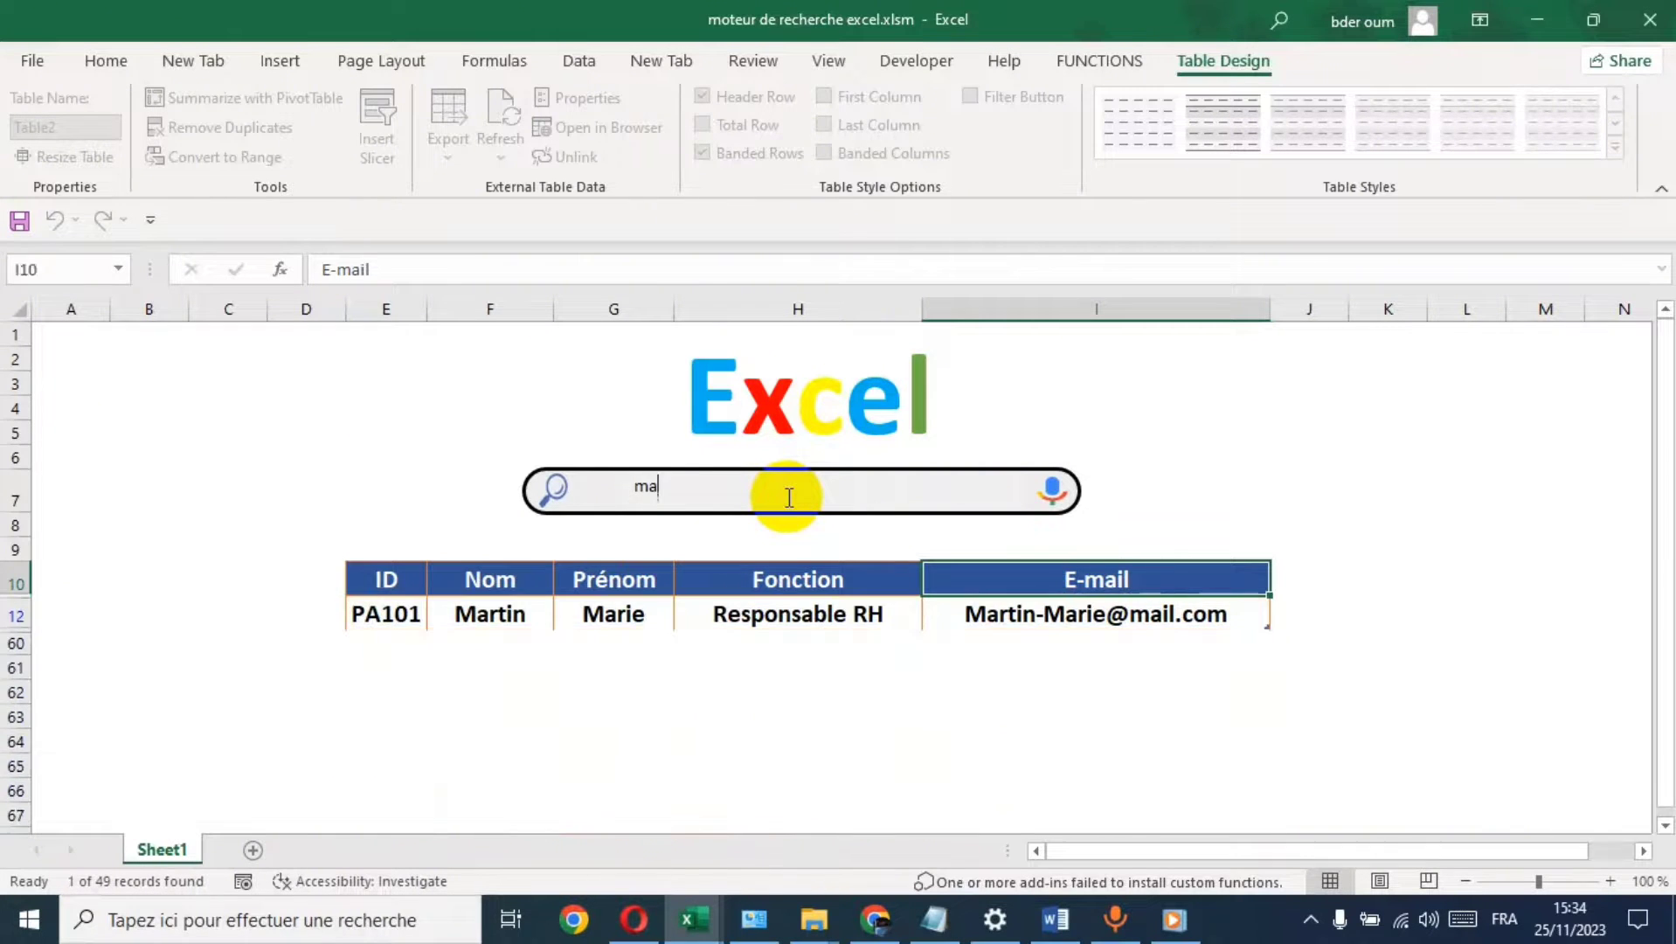
key("BackSpace")
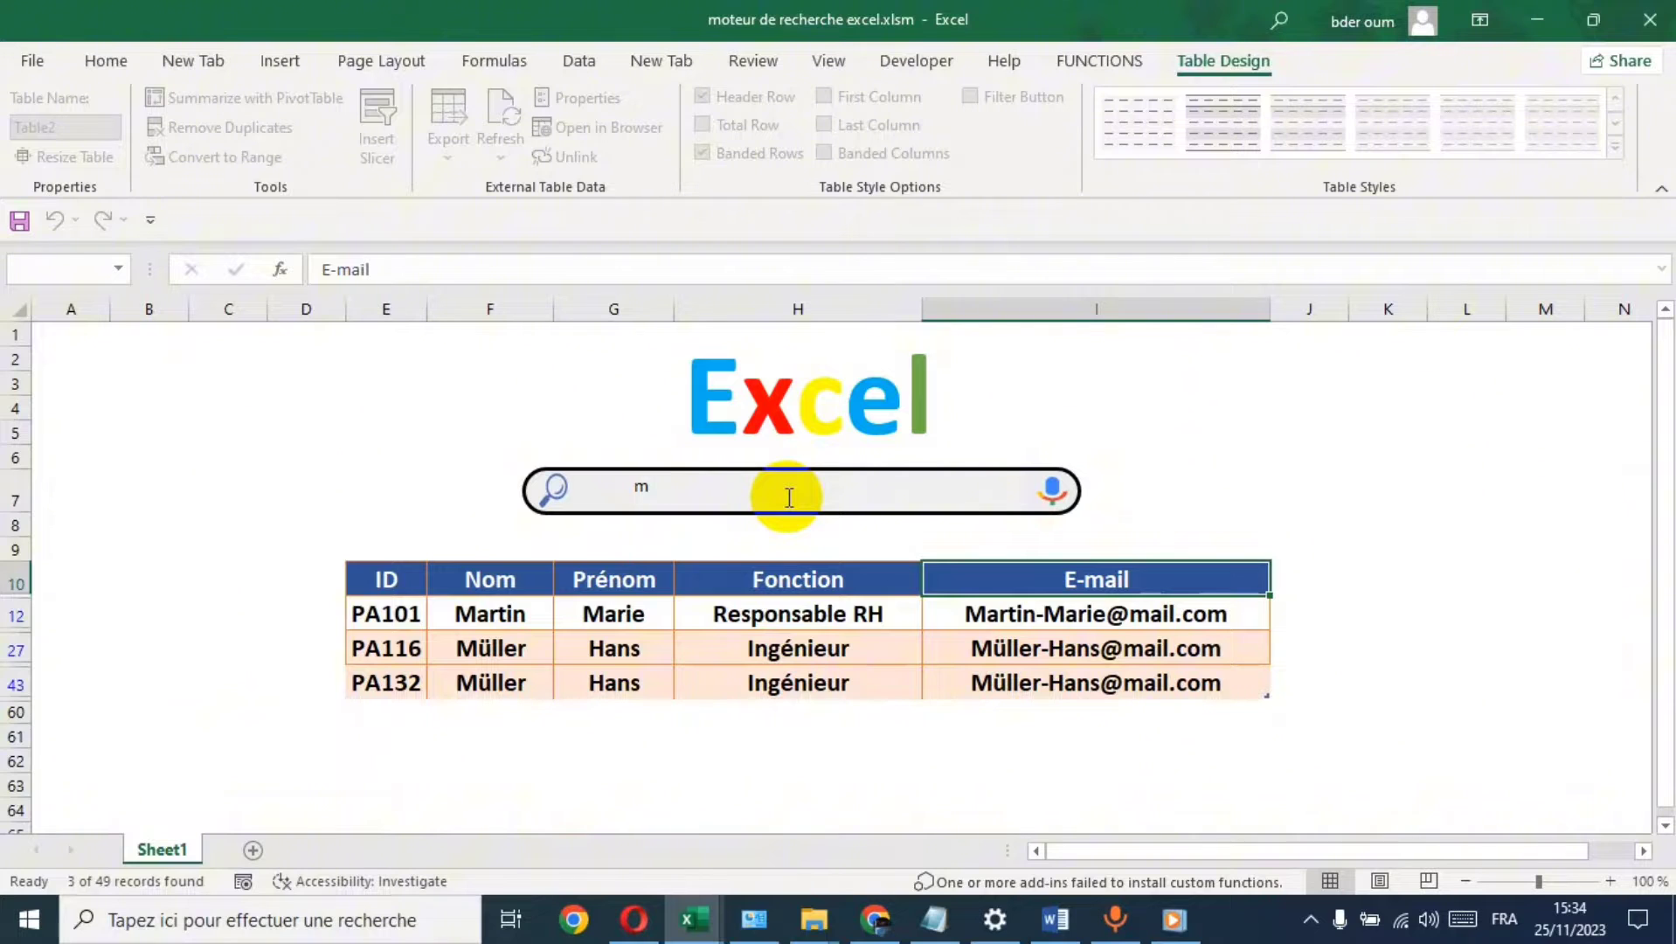
key("BackSpace")
type("h")
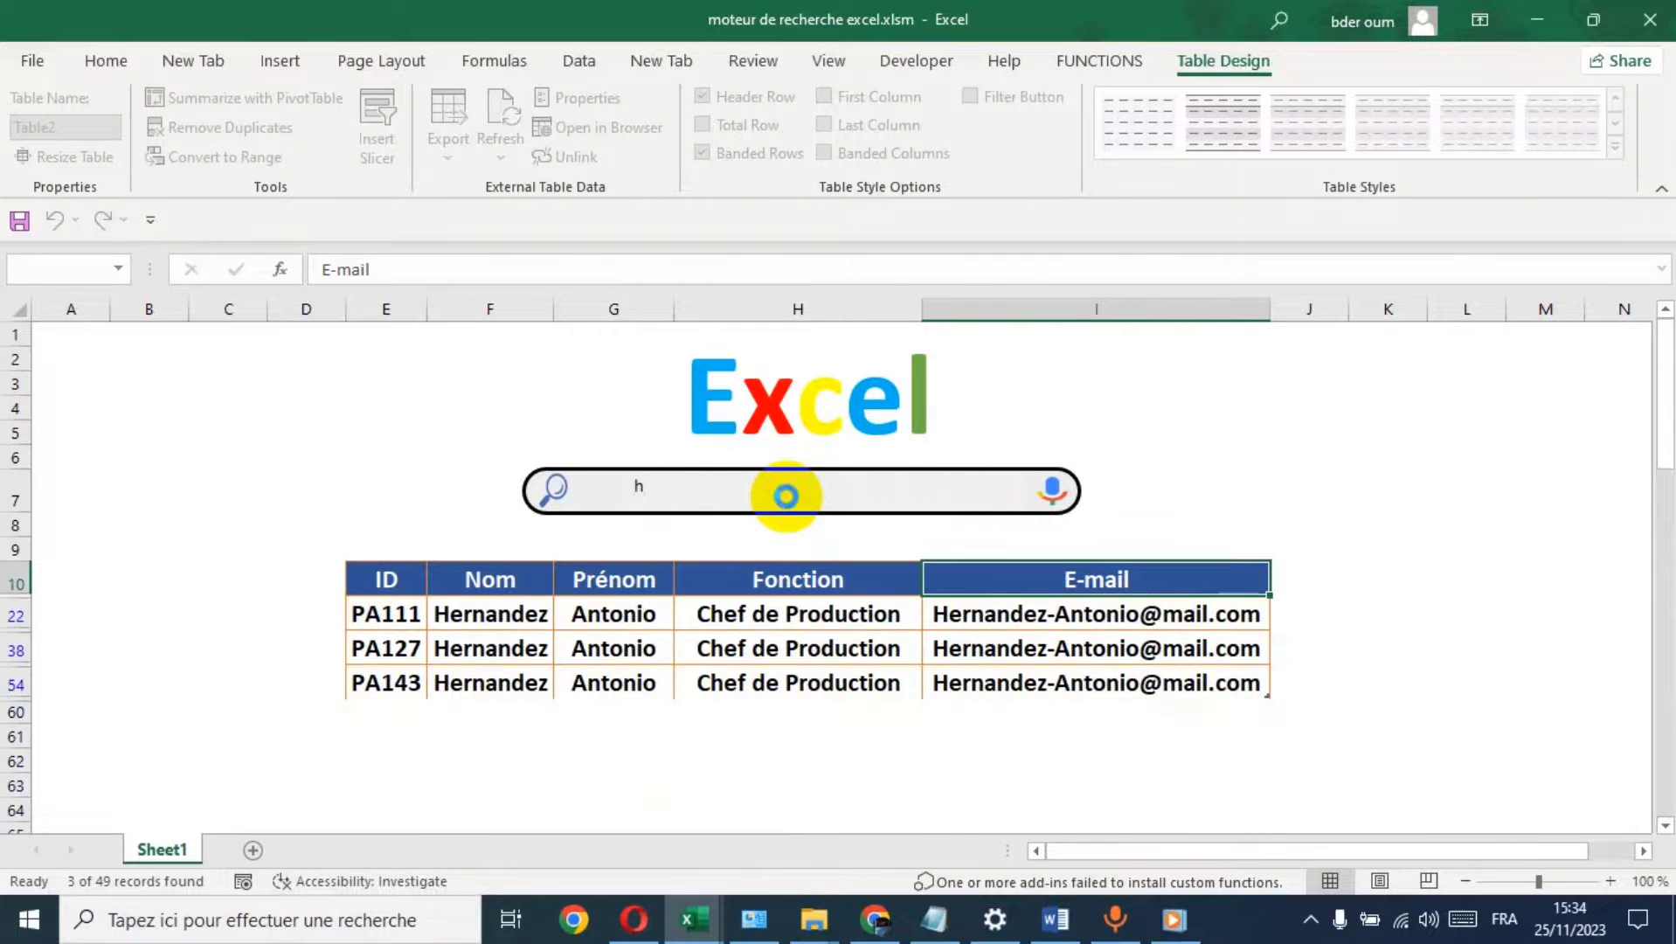
key("BackSpace")
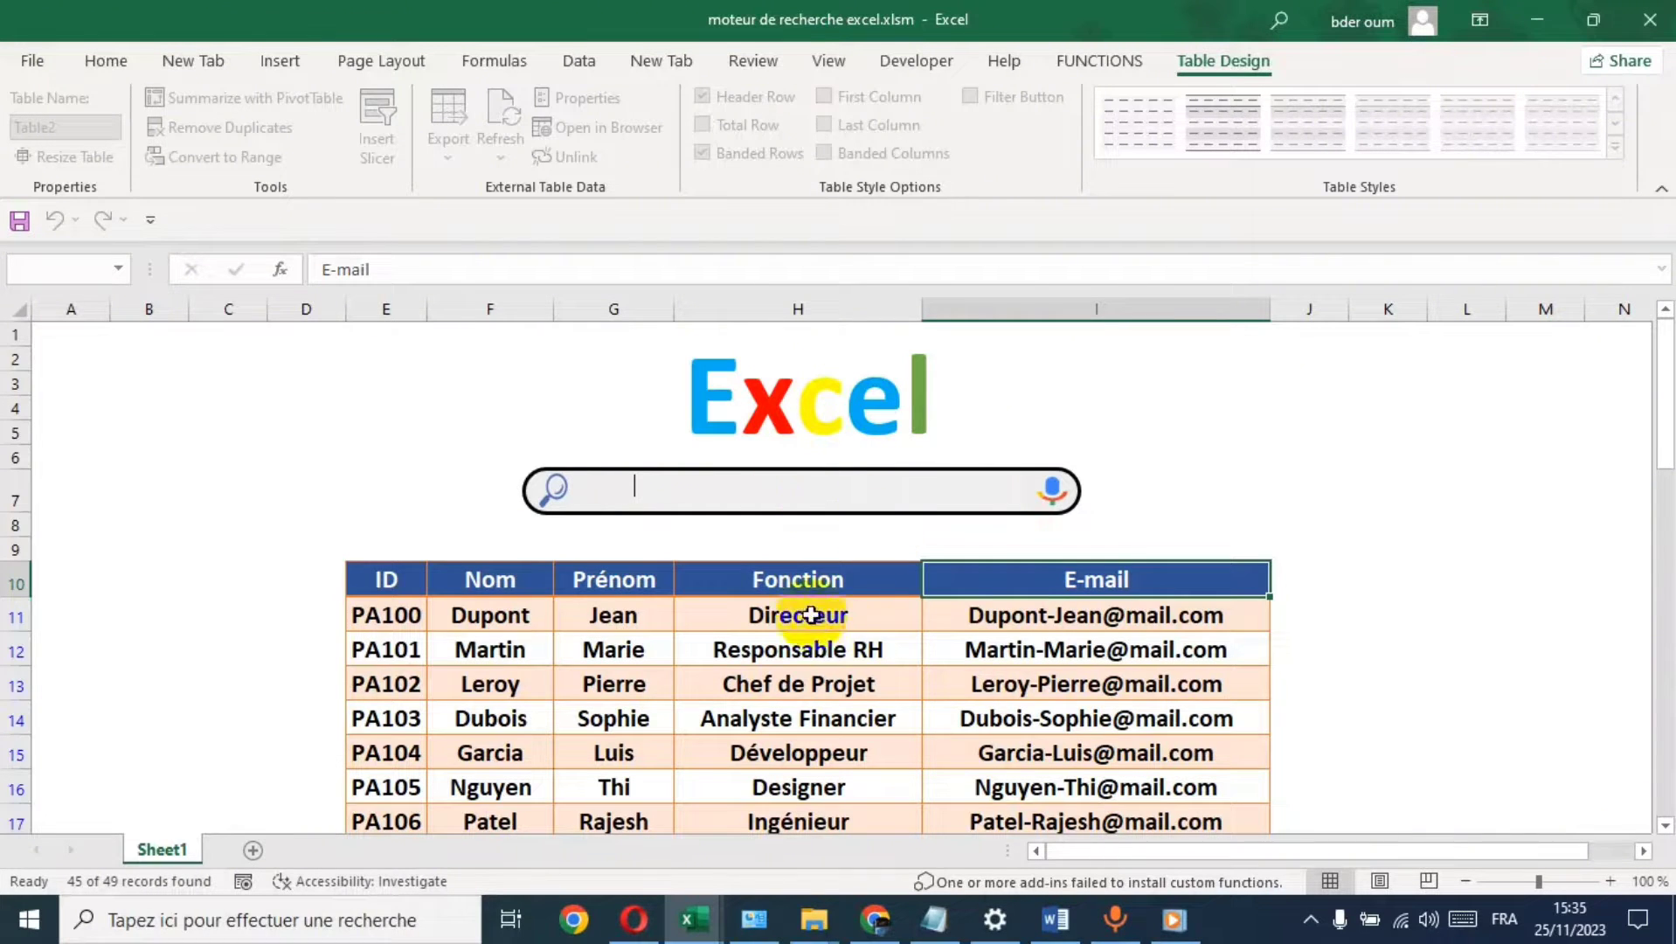
- Close 'moteur de recherche excel.xlsm' without saving changes, returning to Book2
left_click(1650, 25)
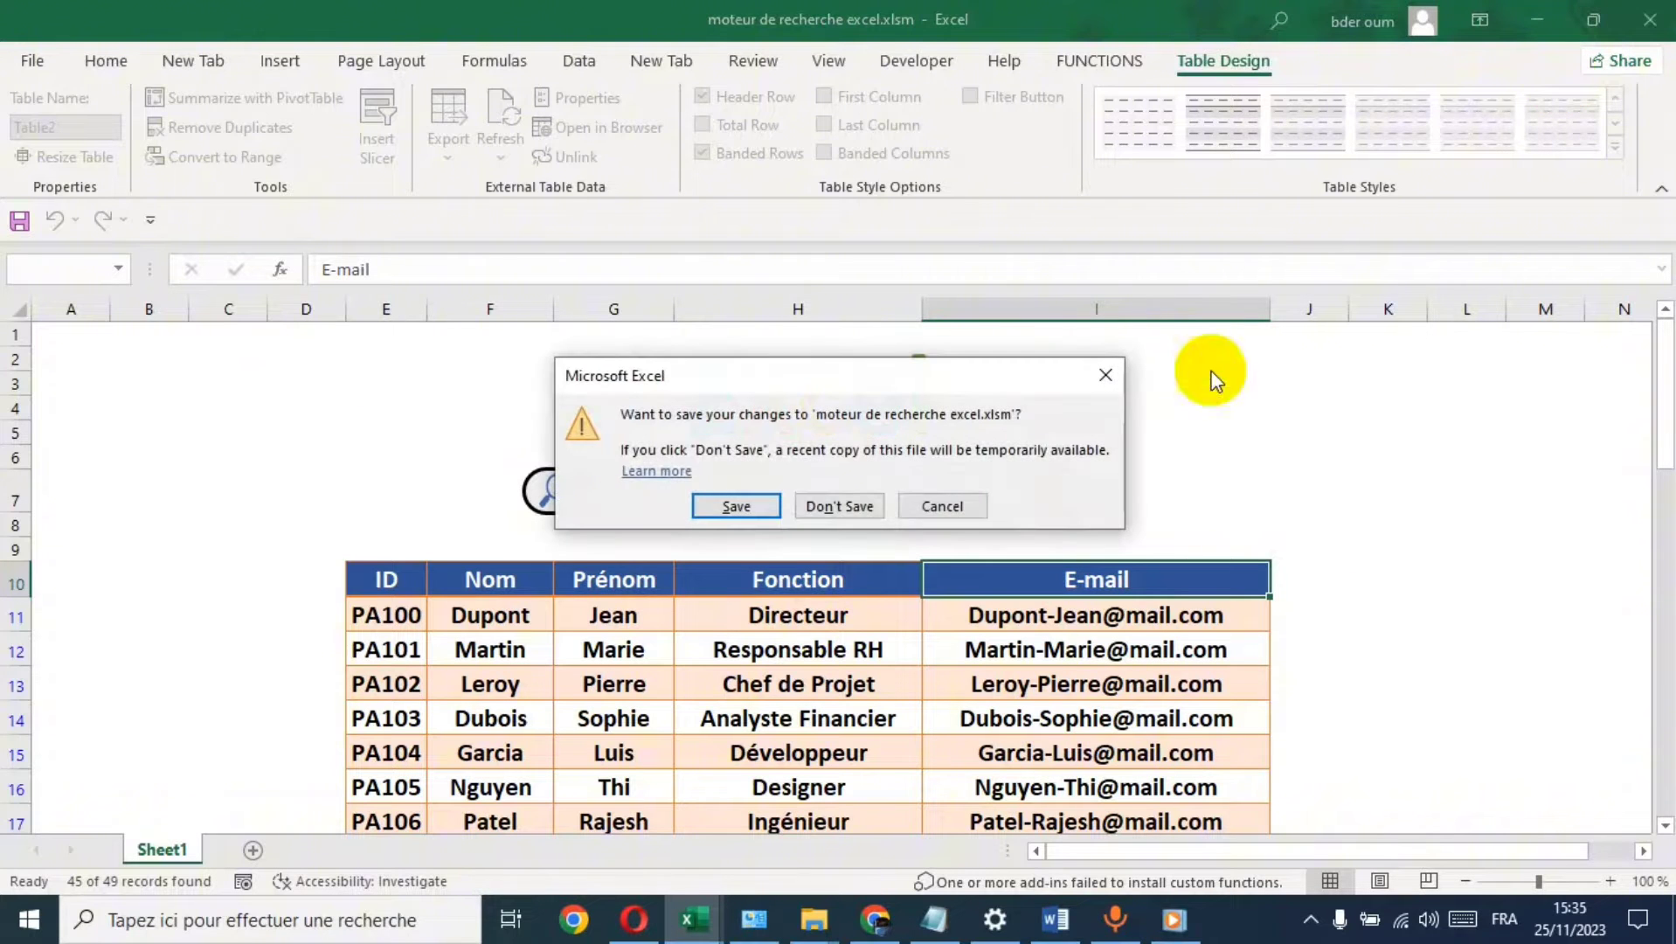
left_click(838, 503)
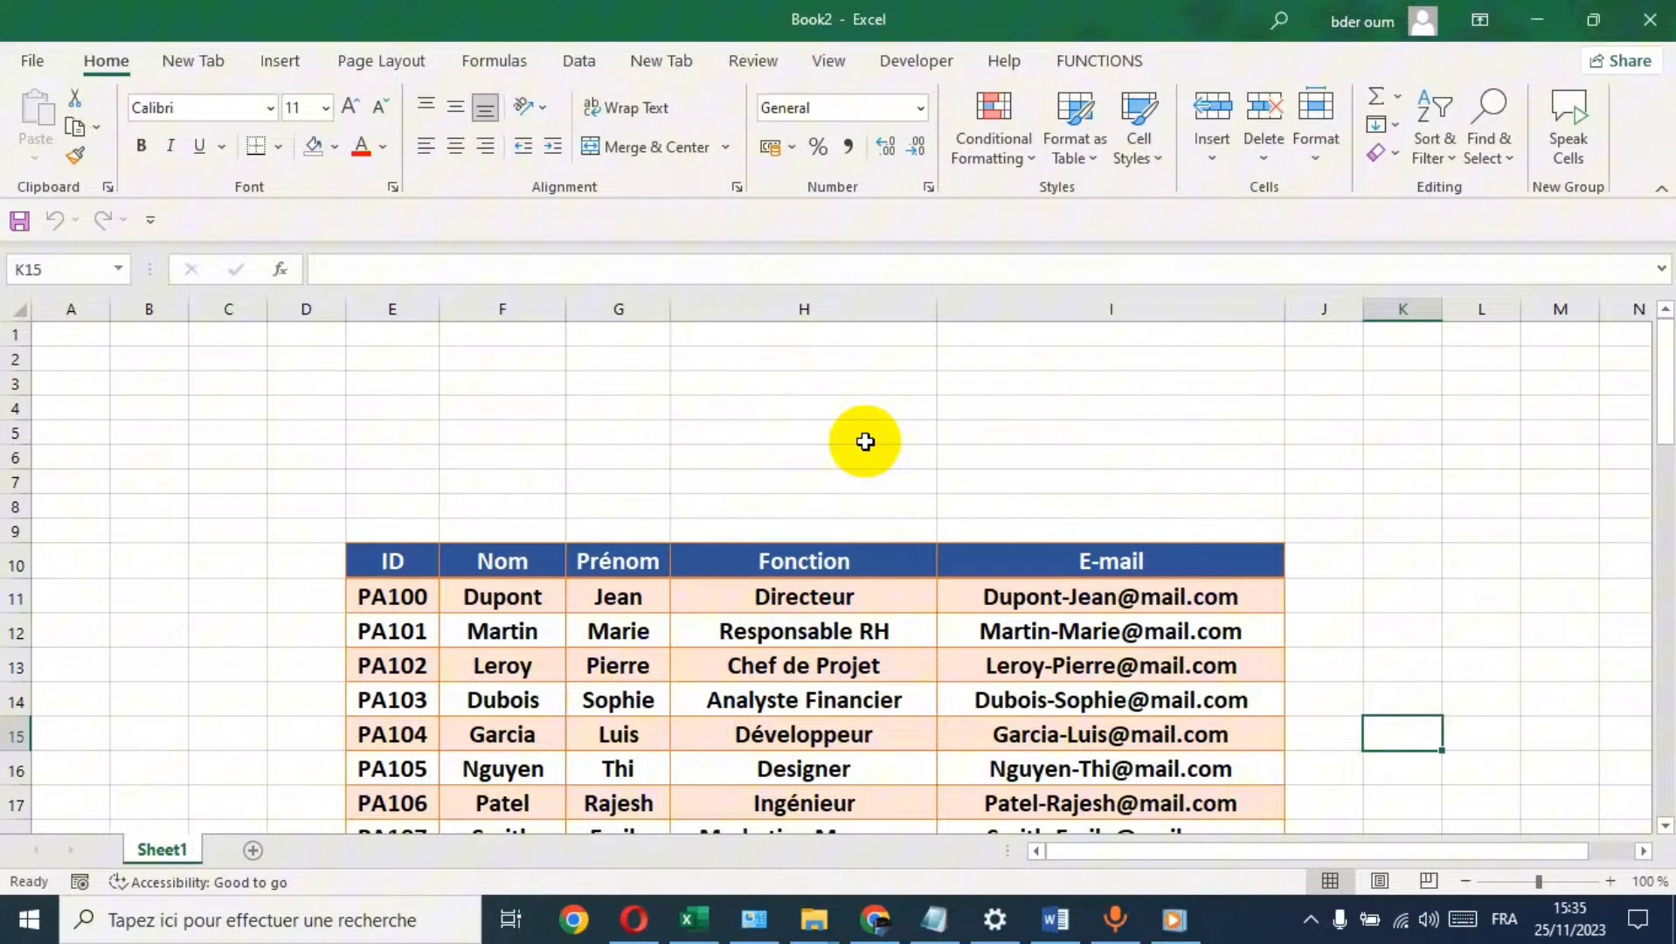
- Draw a text box above the employee table with centred 72-point text reading 'Excel'
left_click(280, 60)
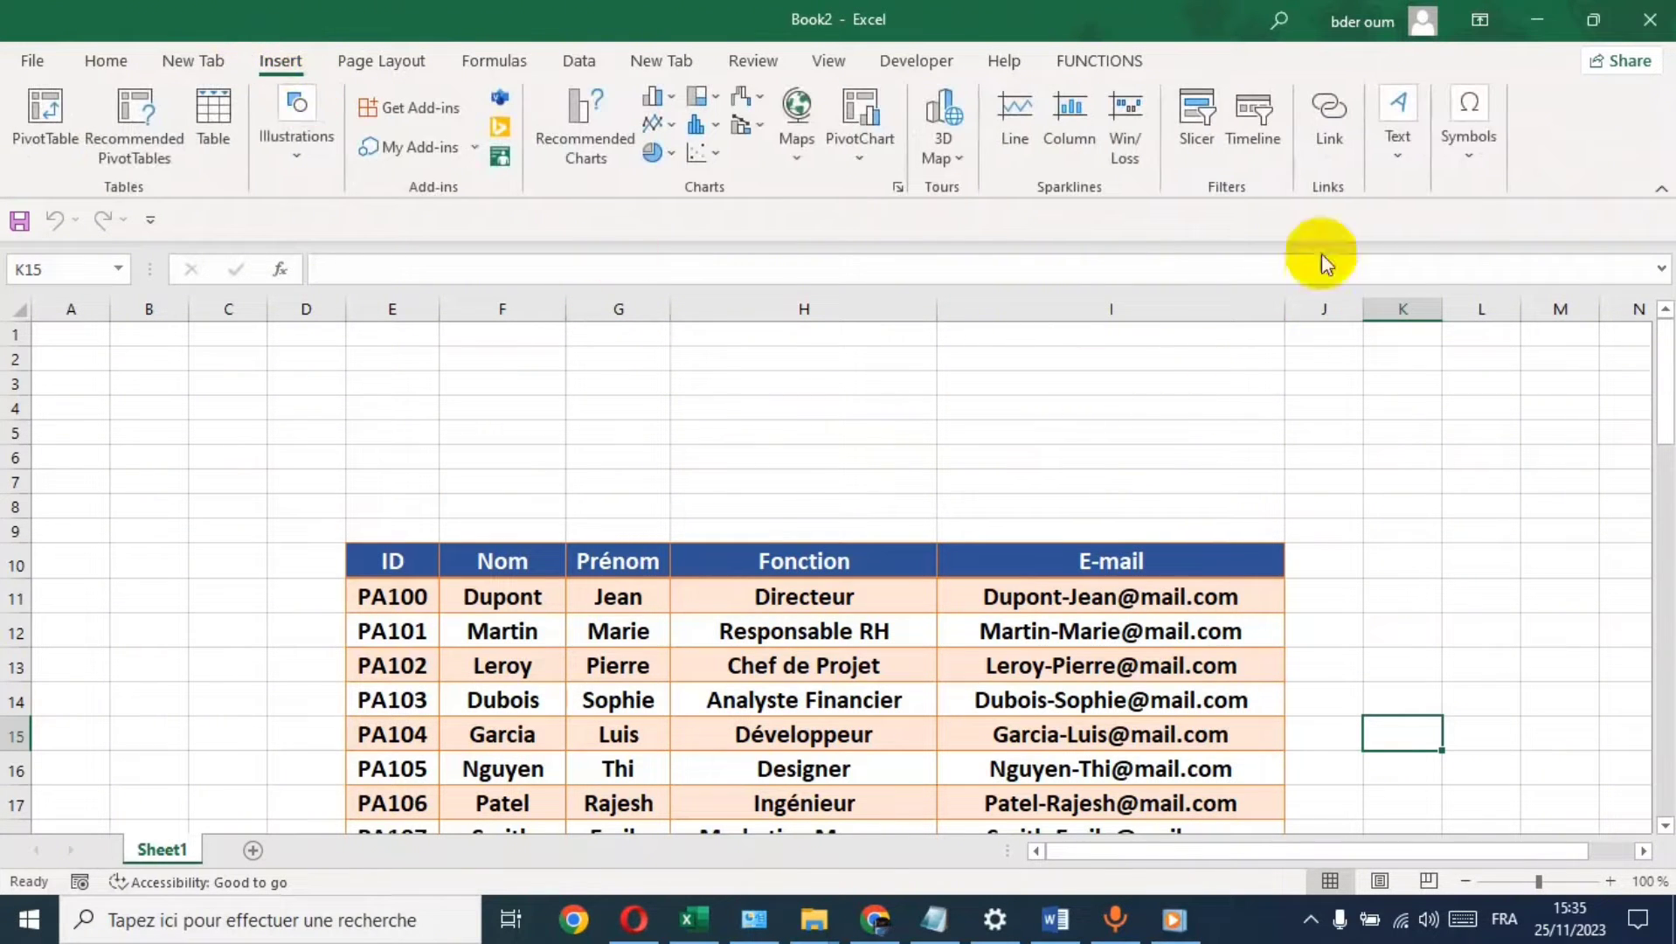
left_click(1399, 134)
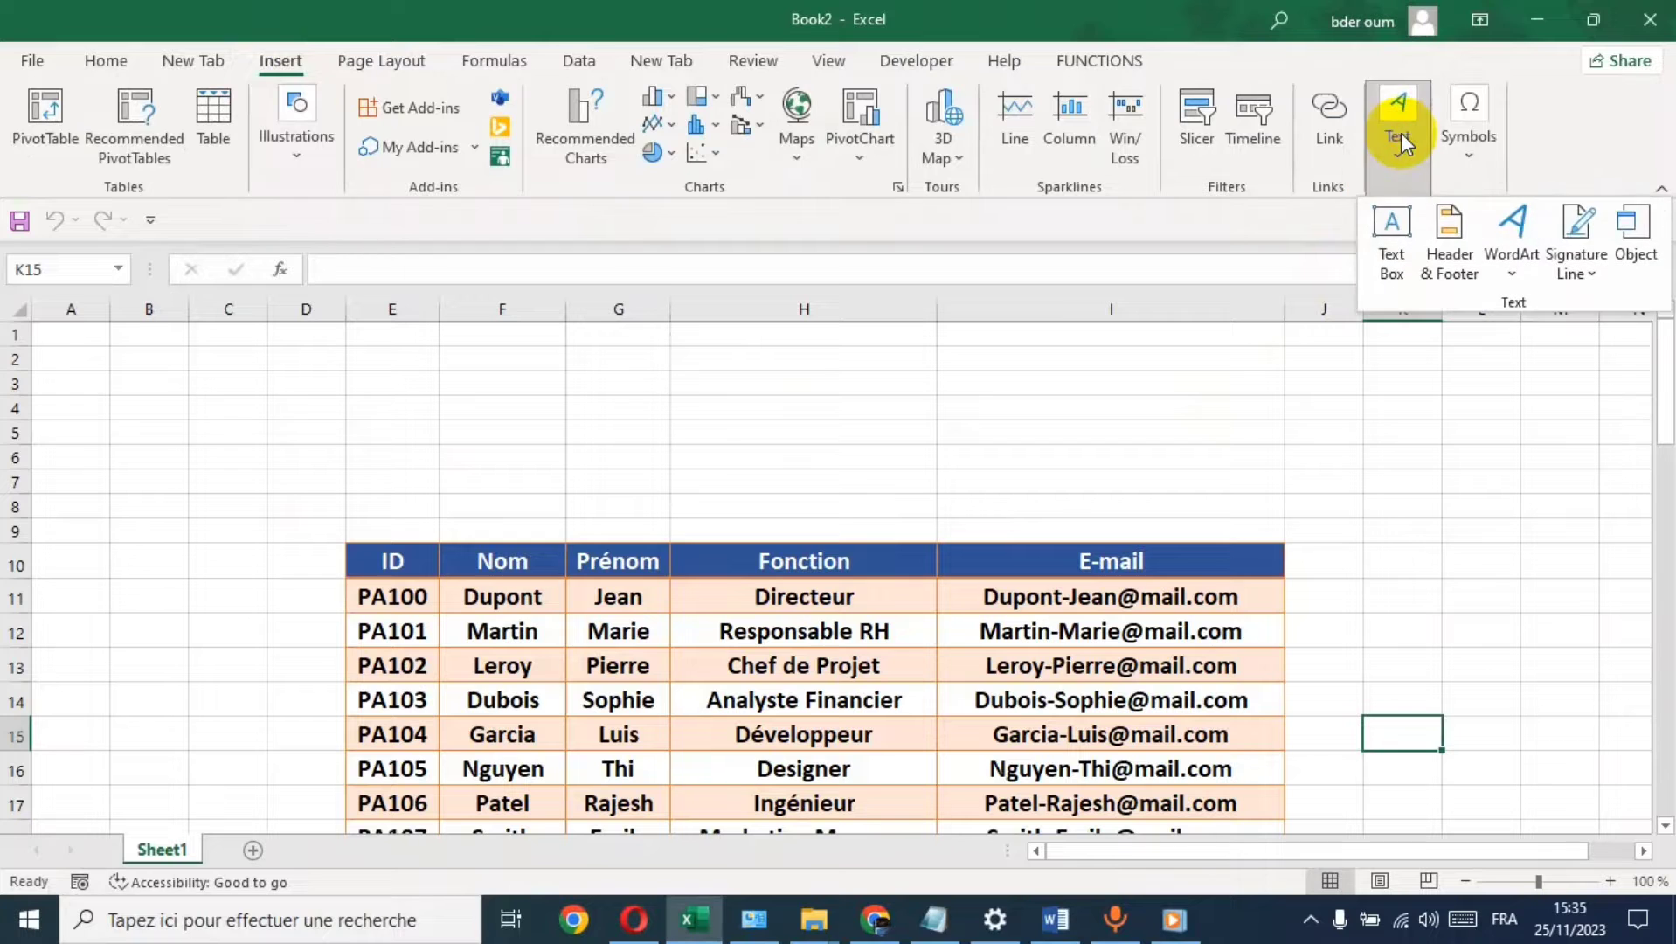
left_click(1392, 228)
left_click_drag(524, 353, 1055, 476)
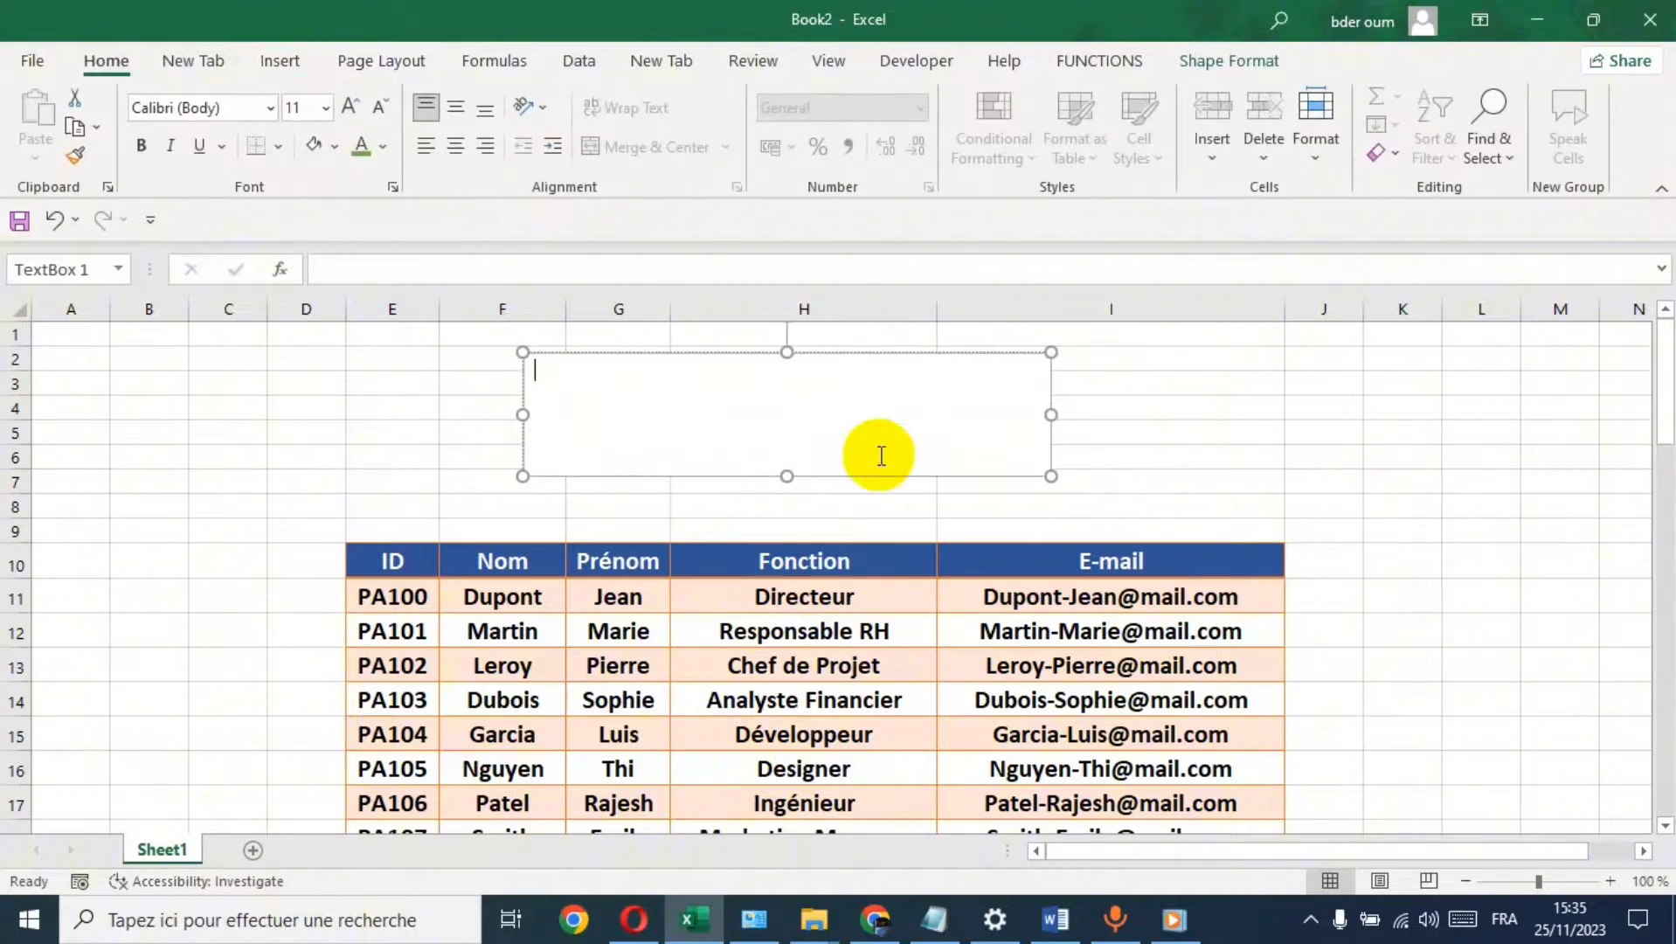
left_click(456, 146)
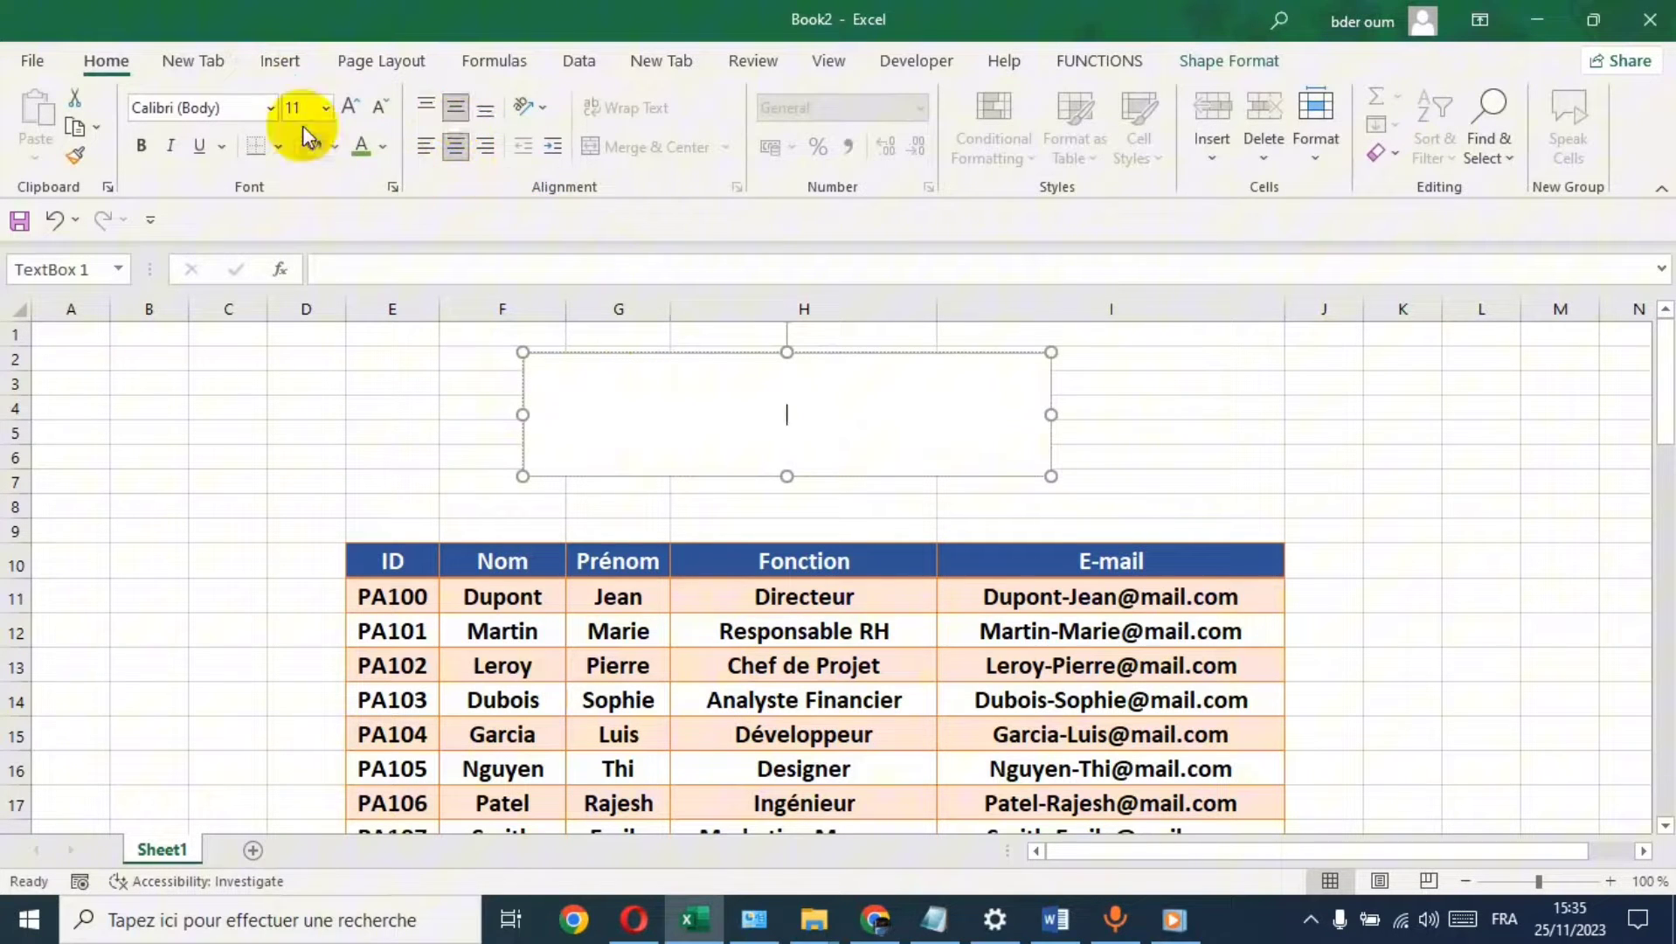
left_click(326, 107)
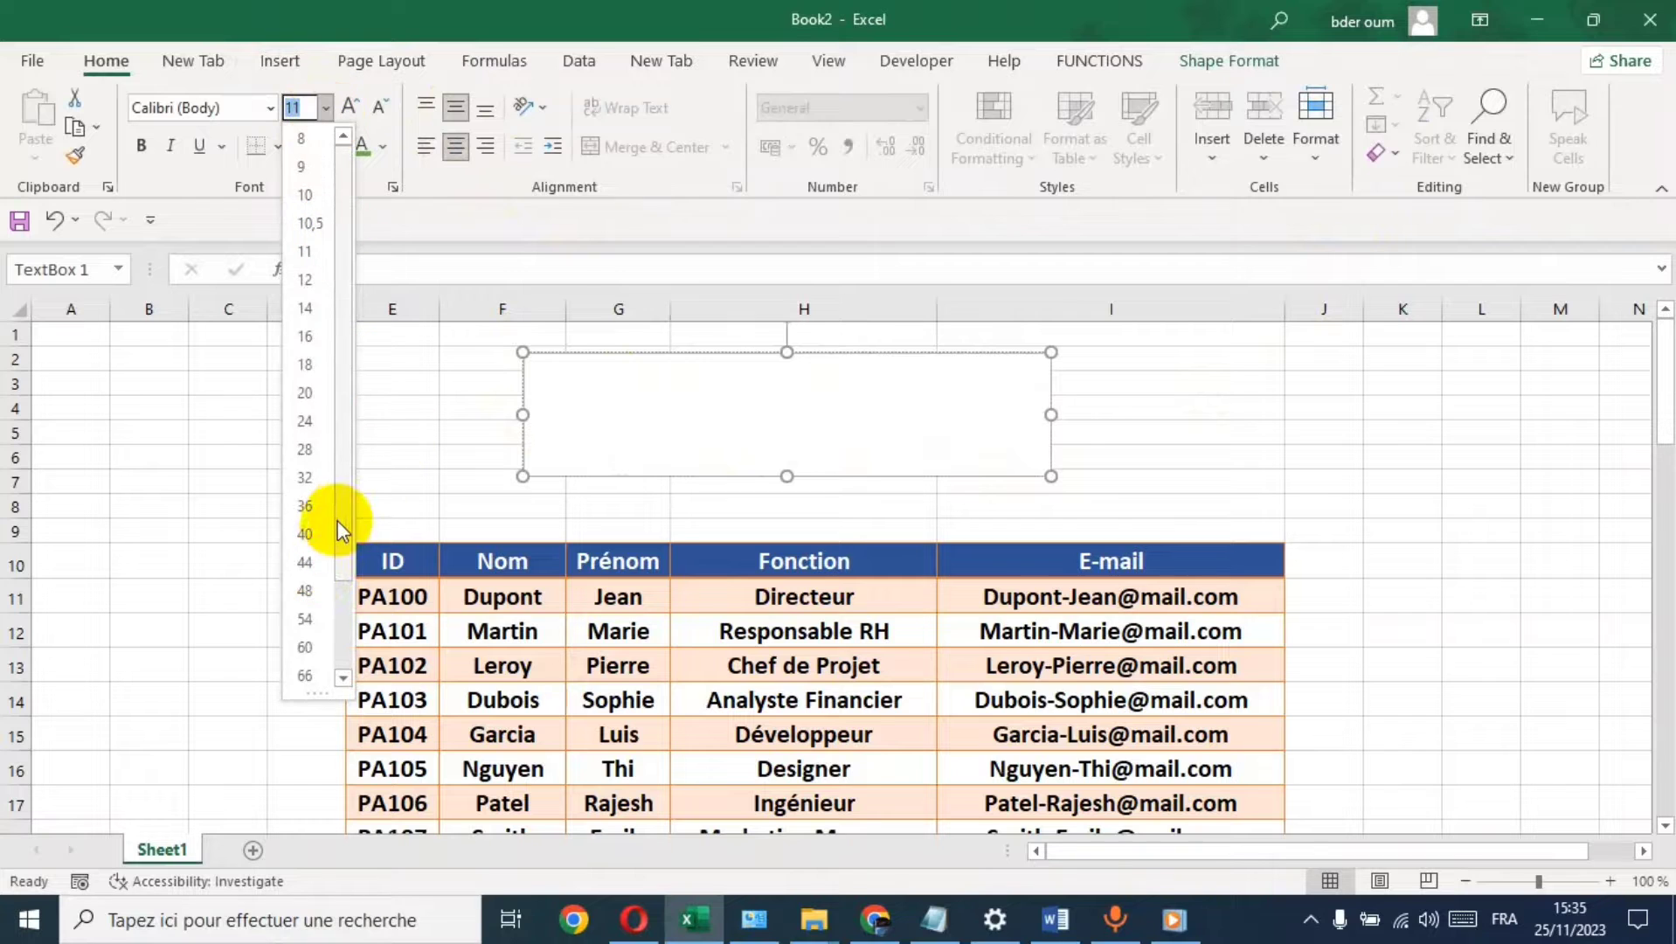
scroll(341, 577, "down", 1)
left_click(328, 600)
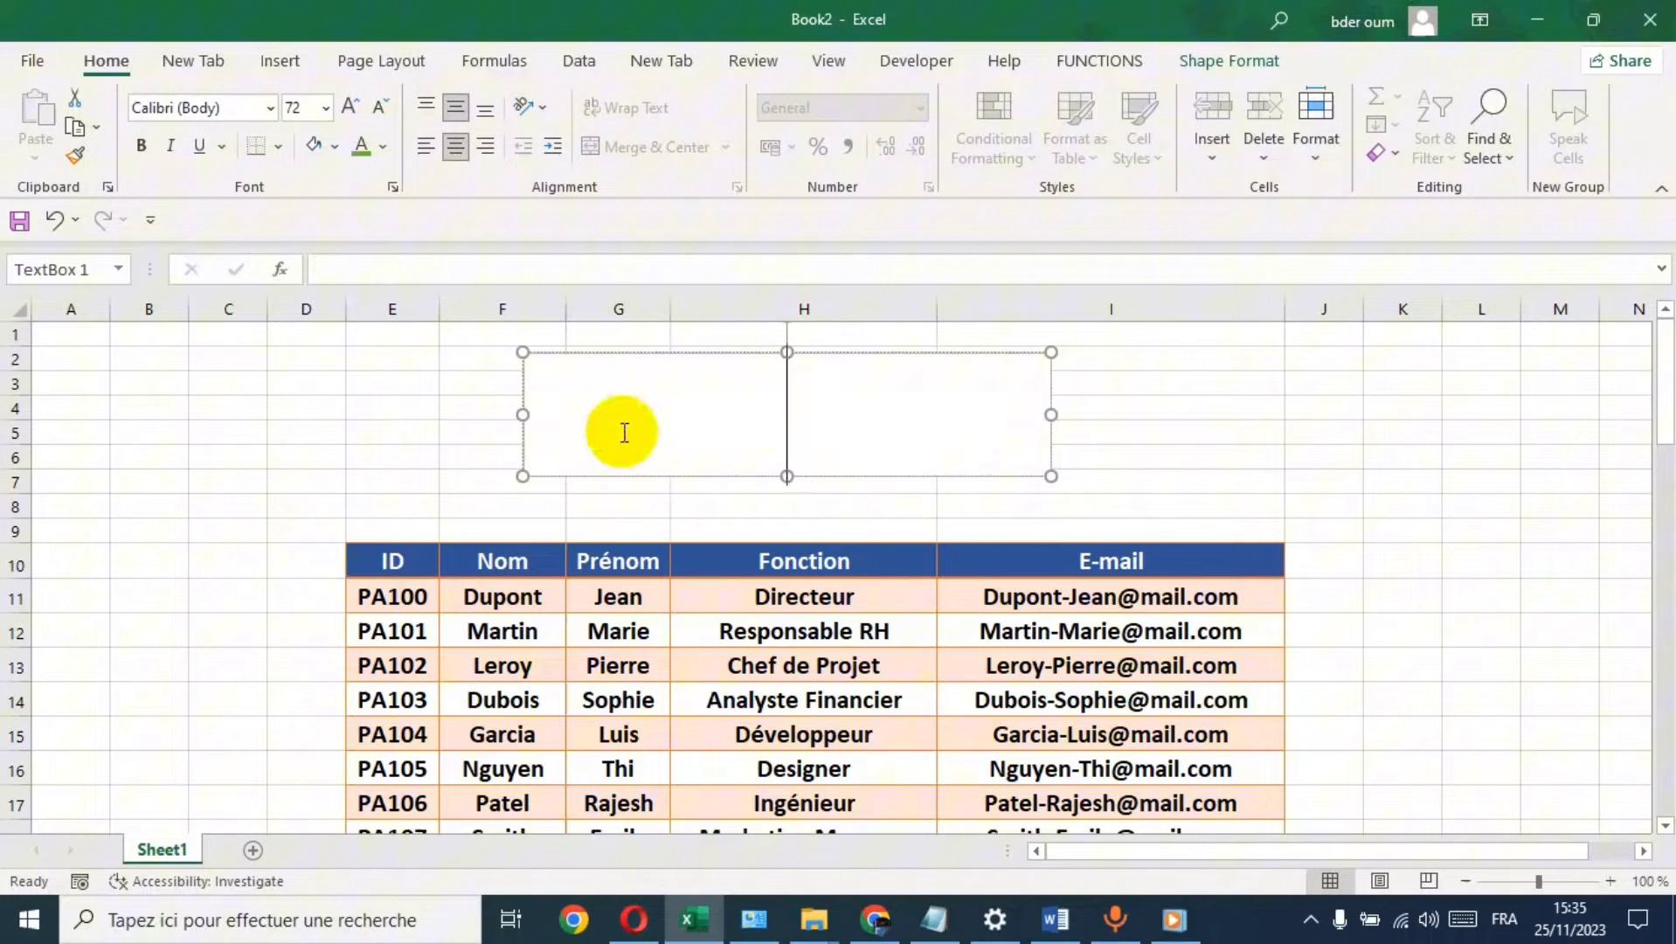
type("E")
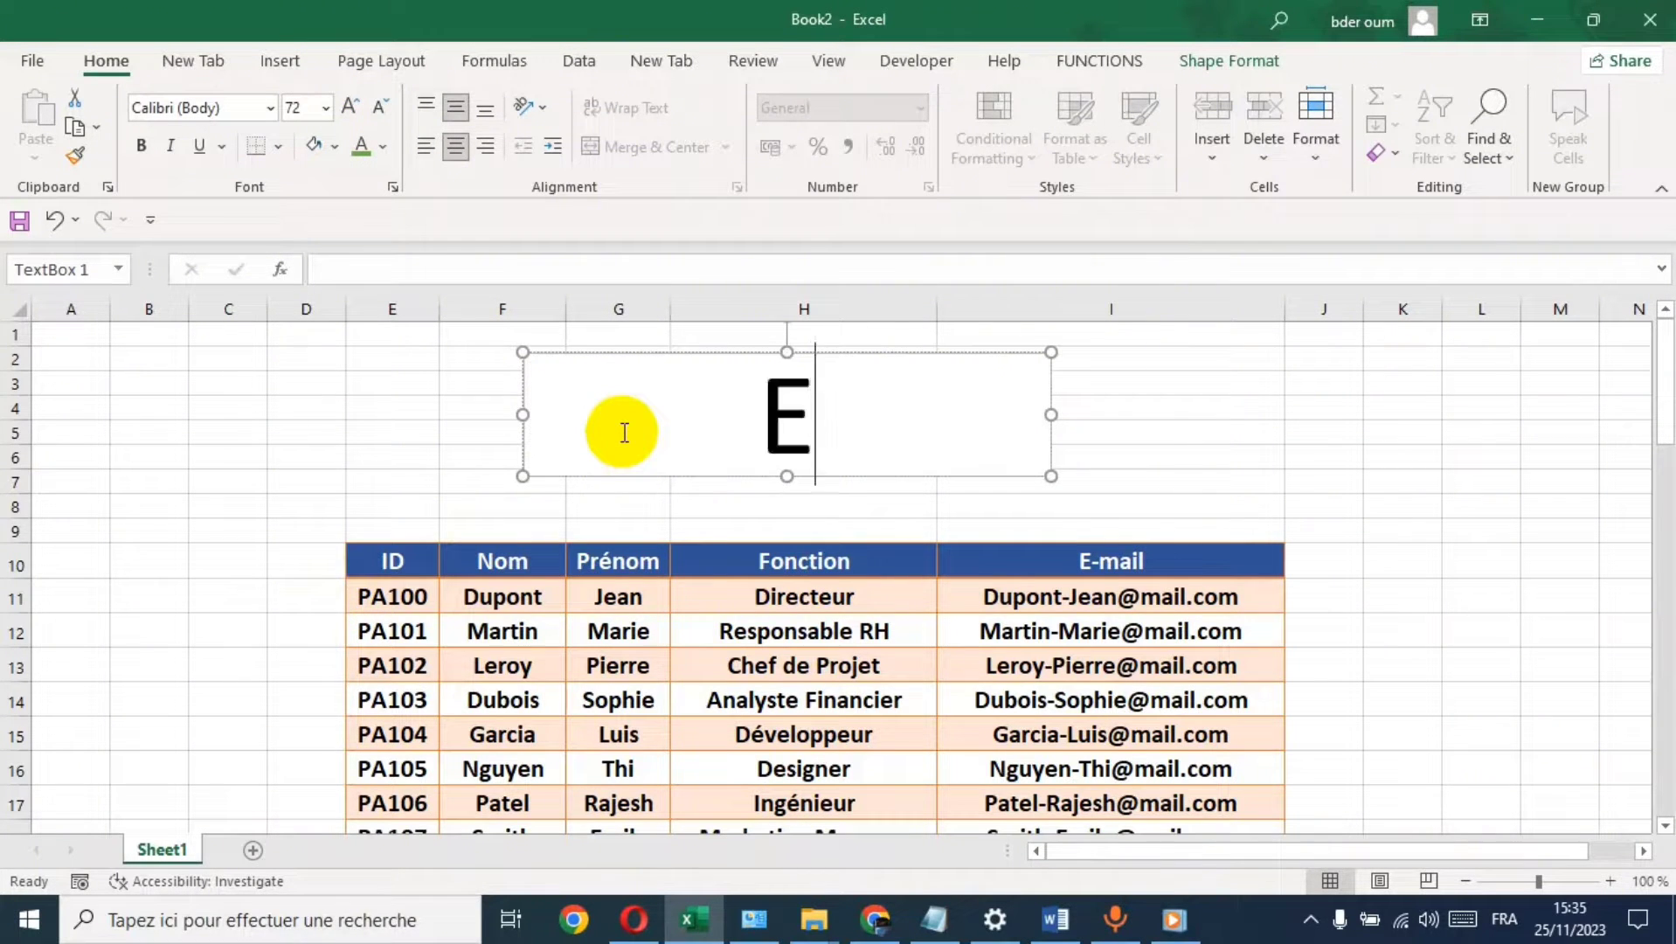
type("xce")
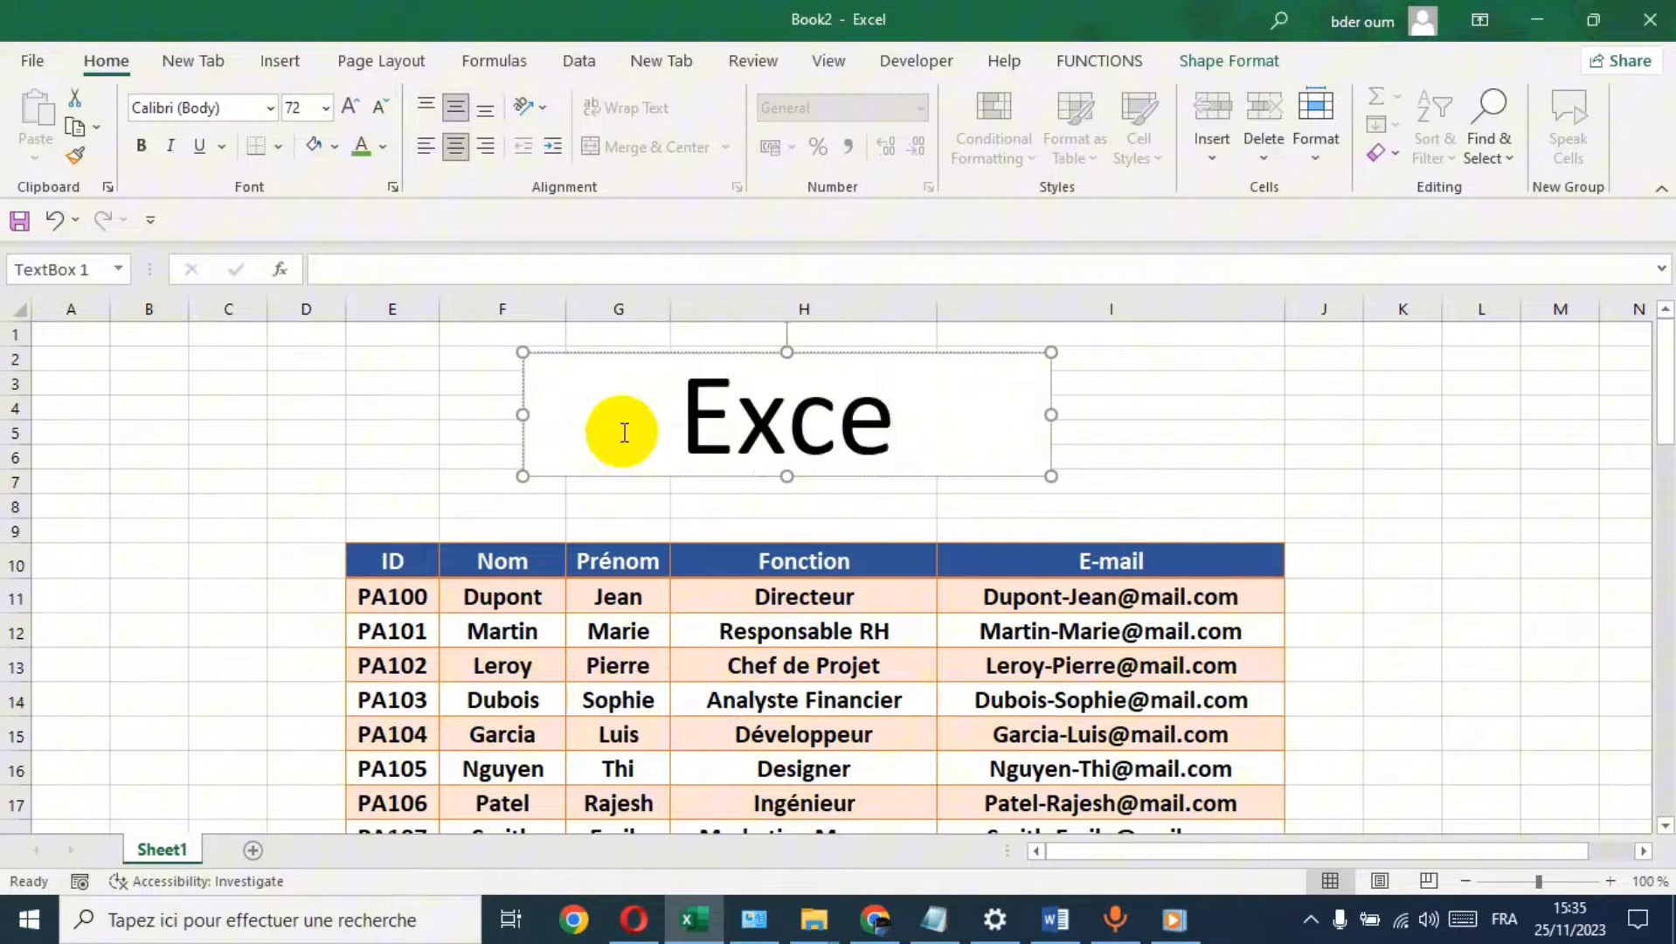
type("l")
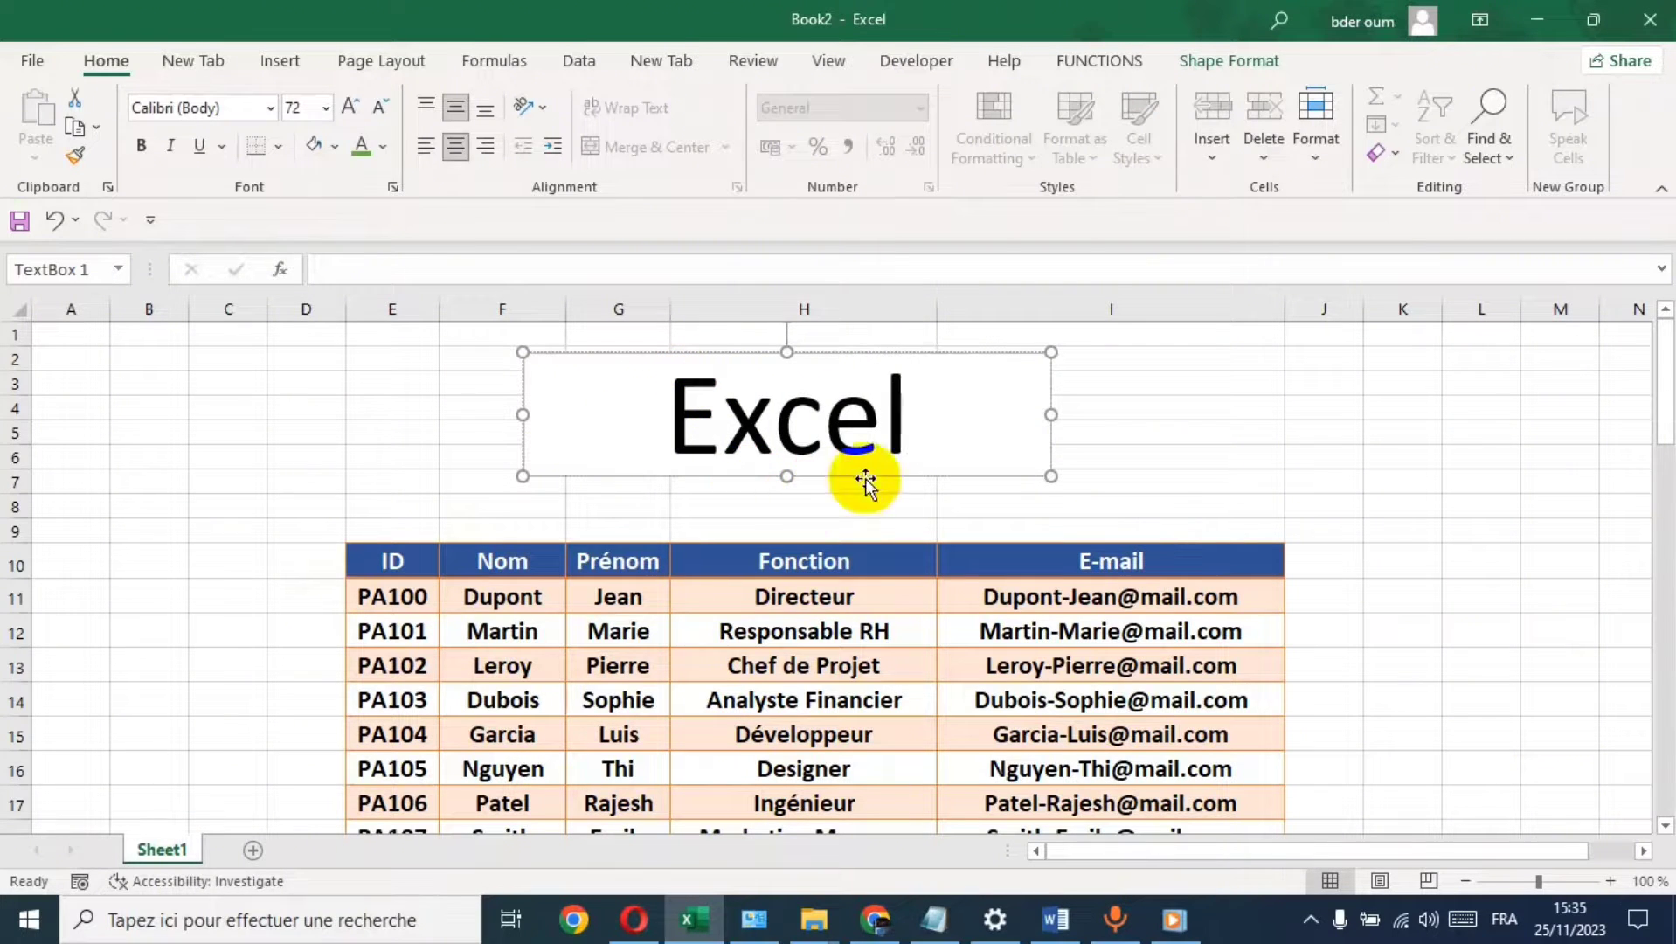
- Colour the title's E light blue, the x red and the c yellow
left_click_drag(727, 437, 679, 414)
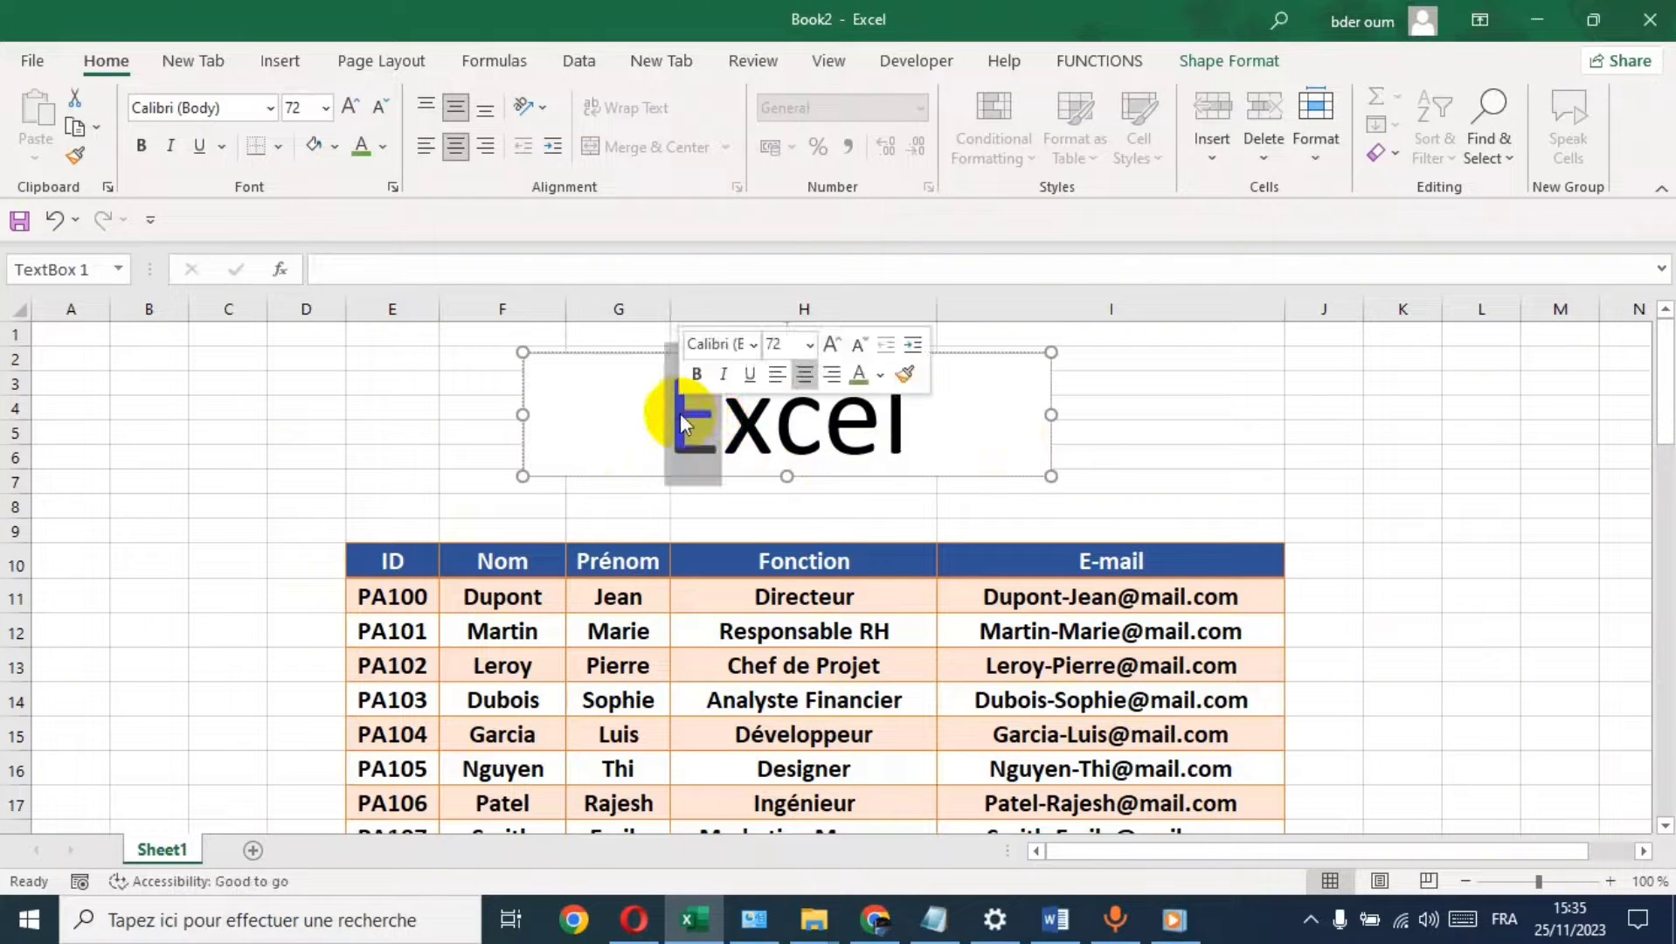
left_click(382, 147)
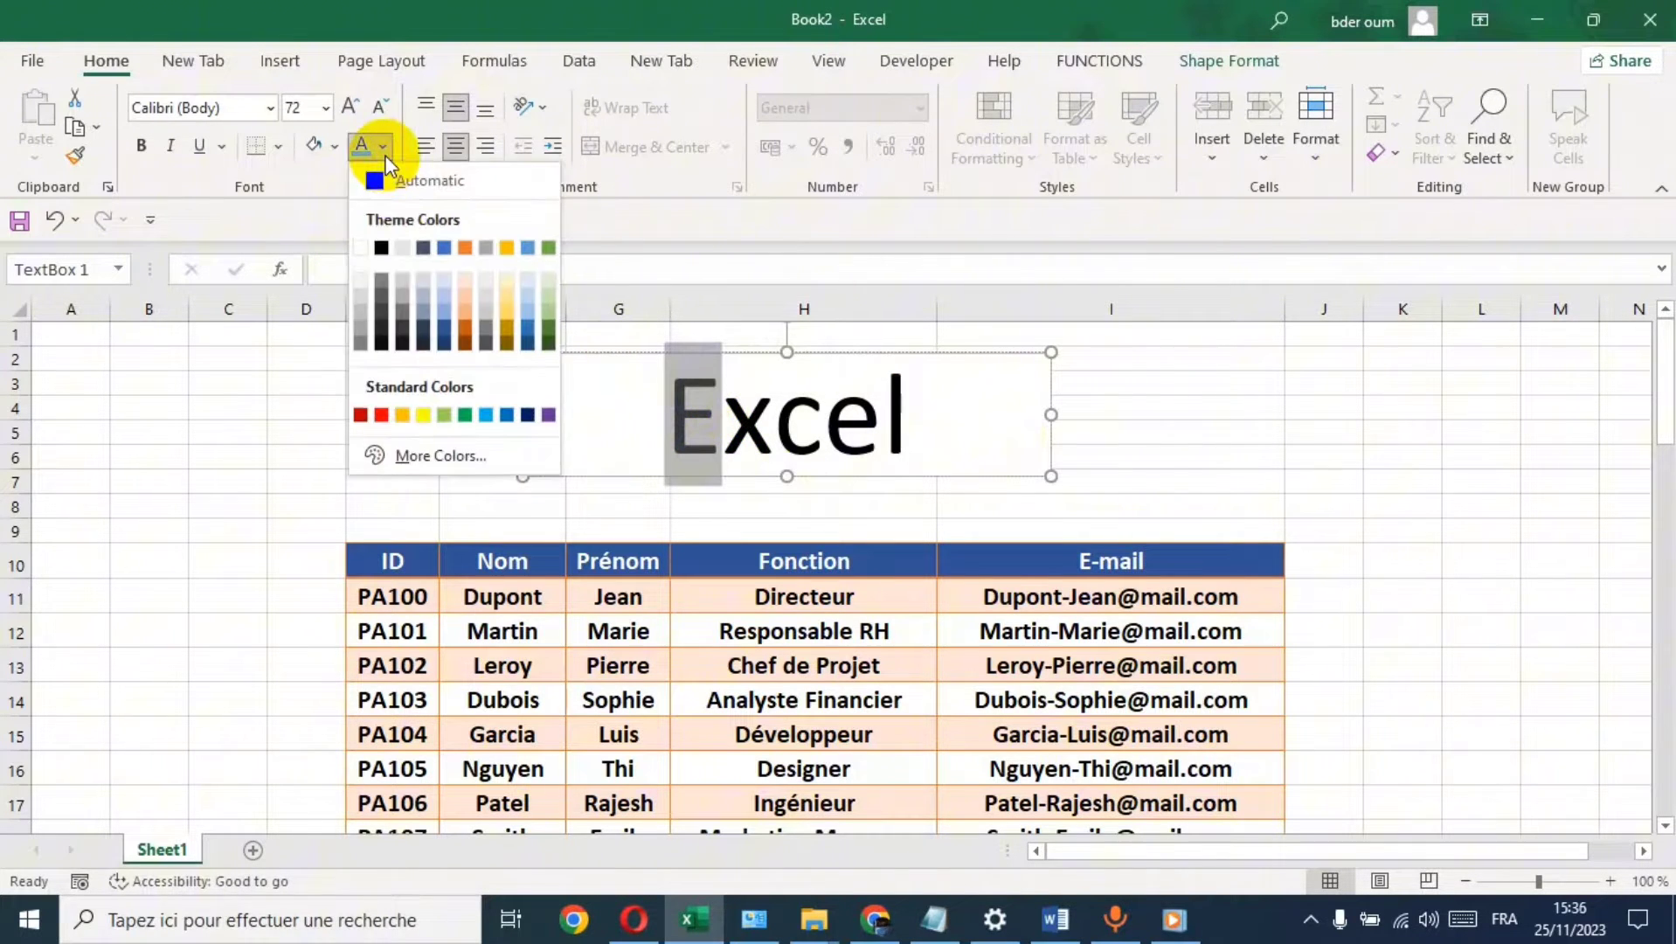
left_click(486, 415)
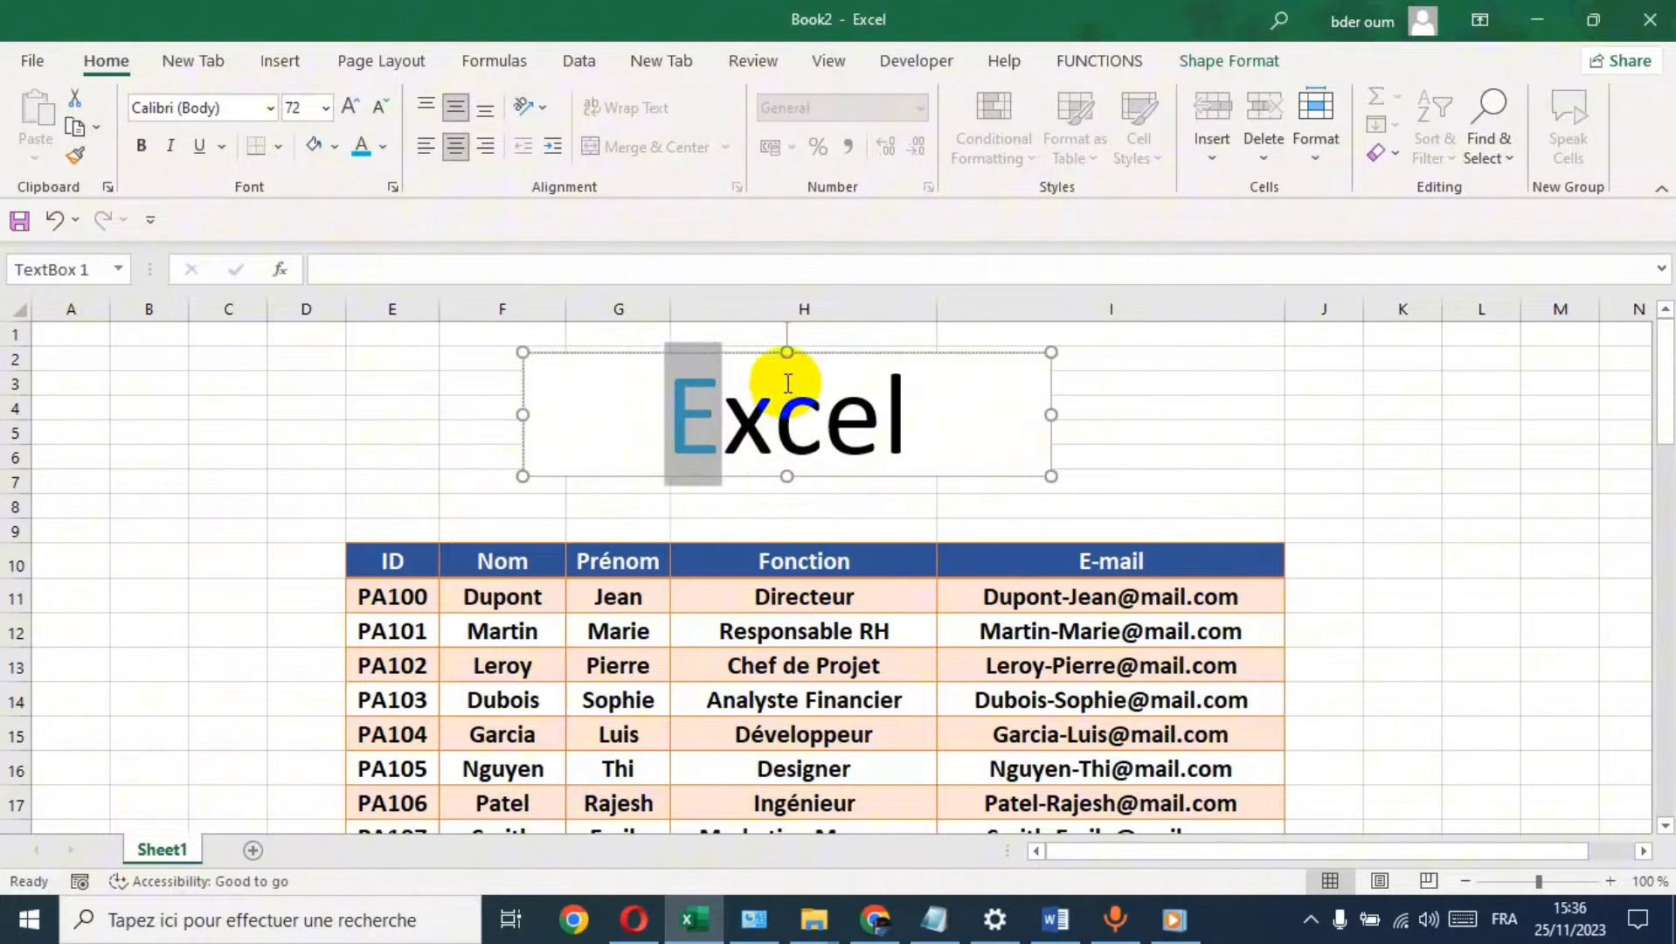
left_click(775, 428)
left_click_drag(775, 428, 724, 428)
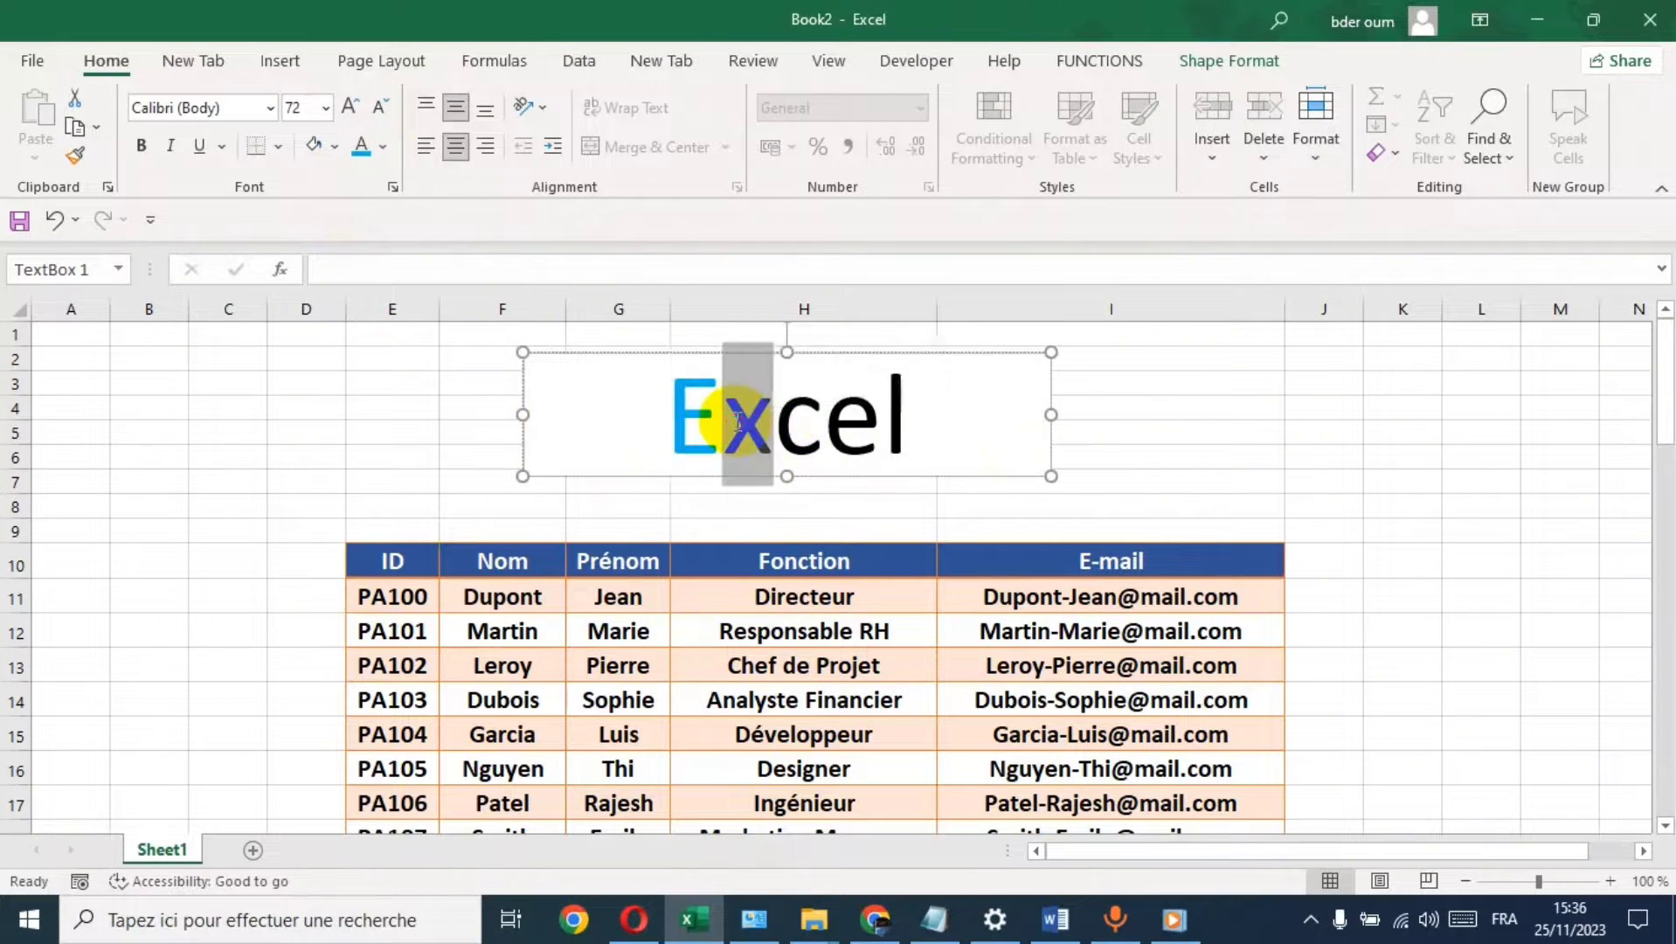
left_click(384, 147)
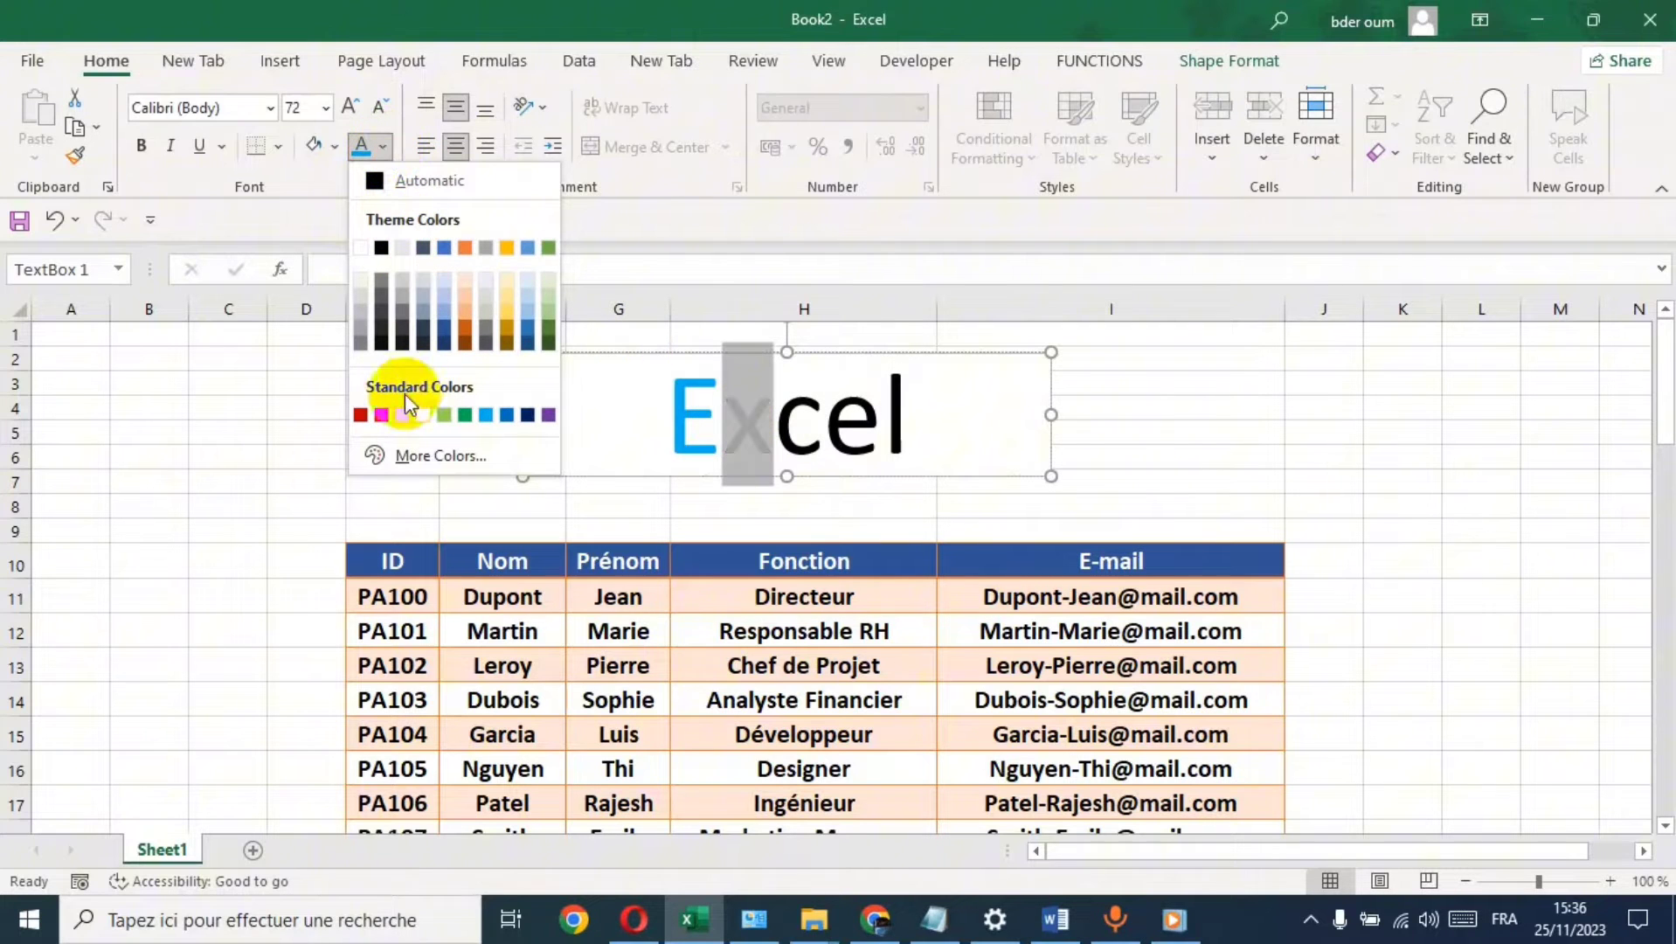
left_click(382, 415)
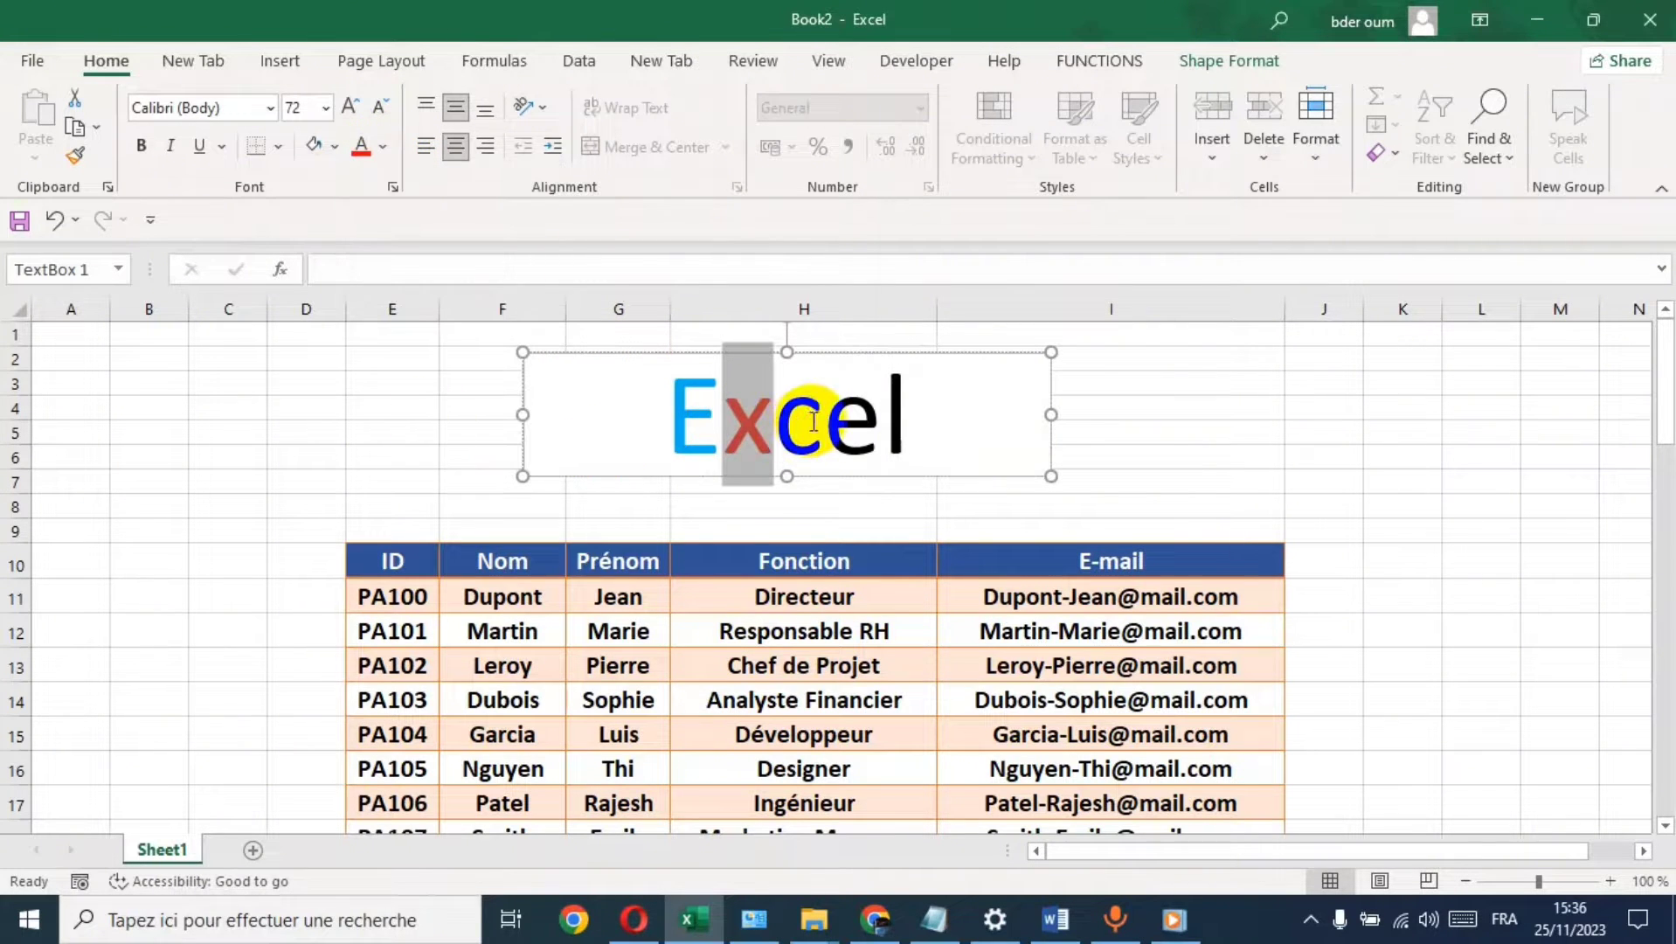
left_click_drag(774, 421, 795, 421)
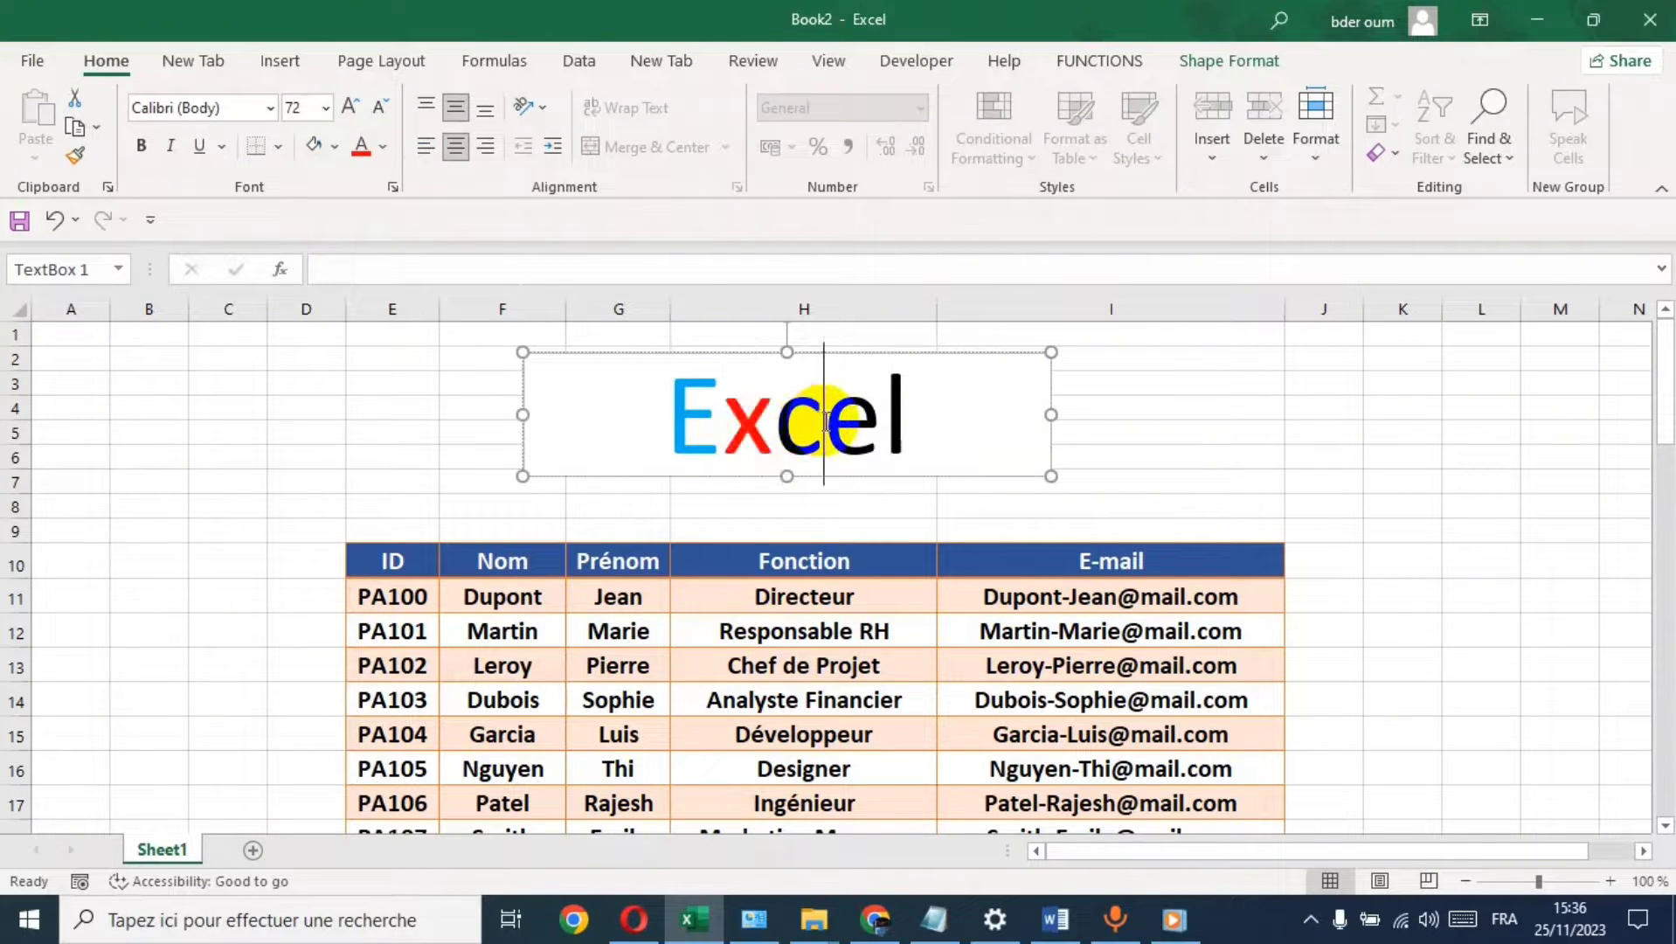
left_click(384, 147)
left_click(422, 415)
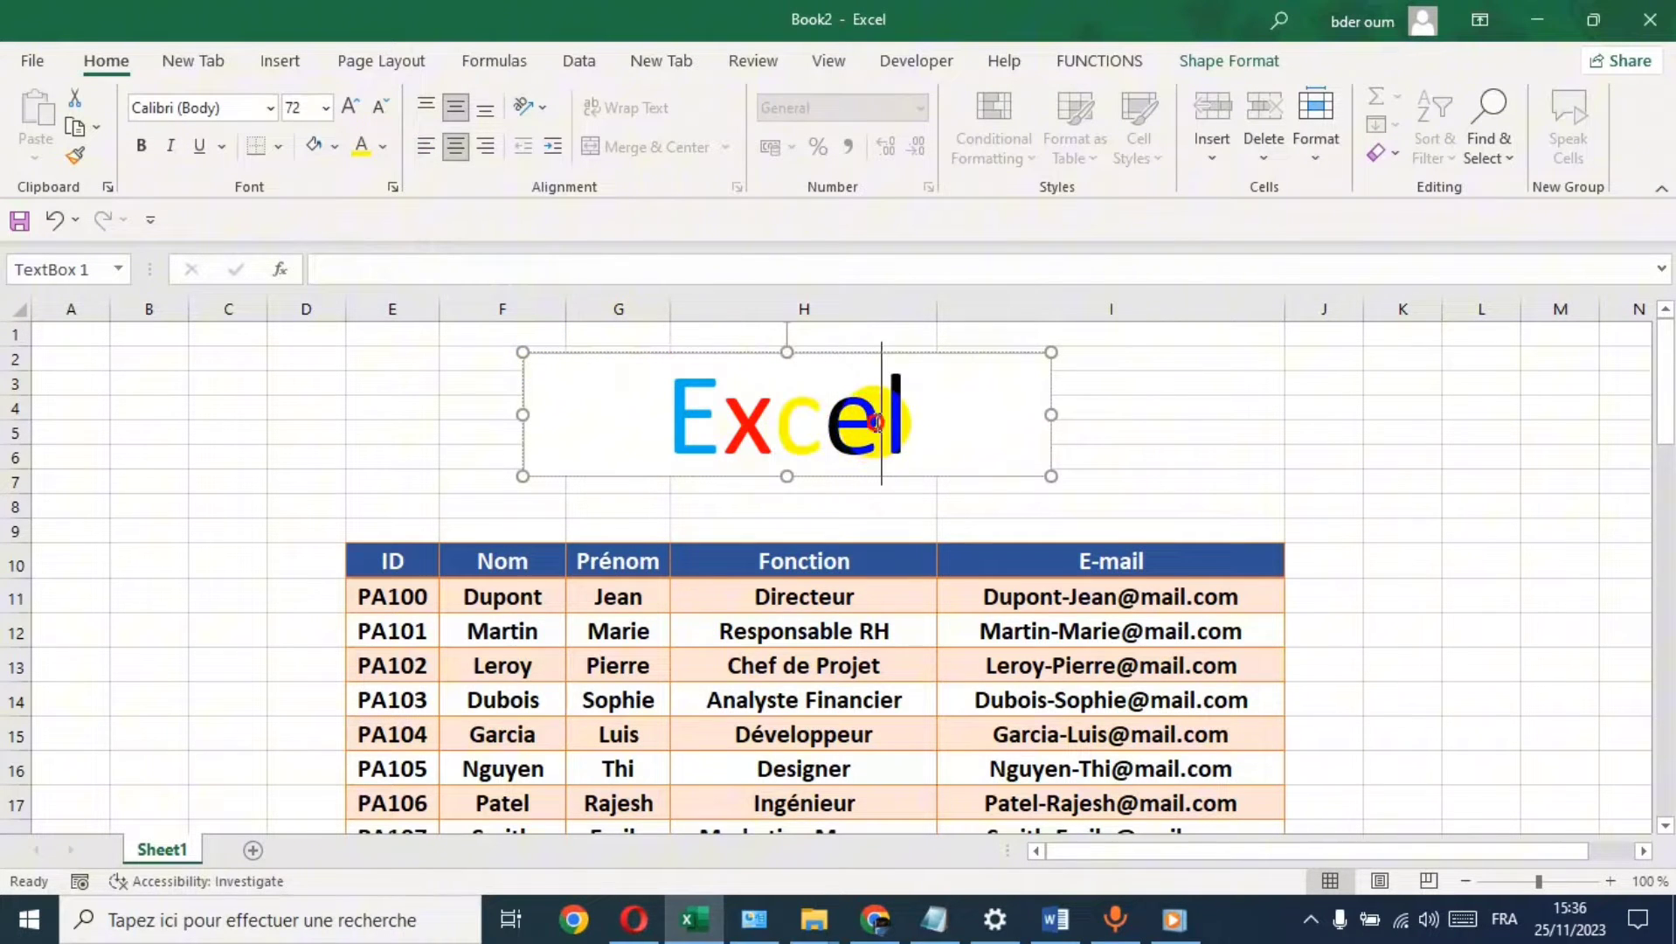
- Colour the e light blue and the l green, then make the Excel title bold
left_click_drag(880, 424, 839, 426)
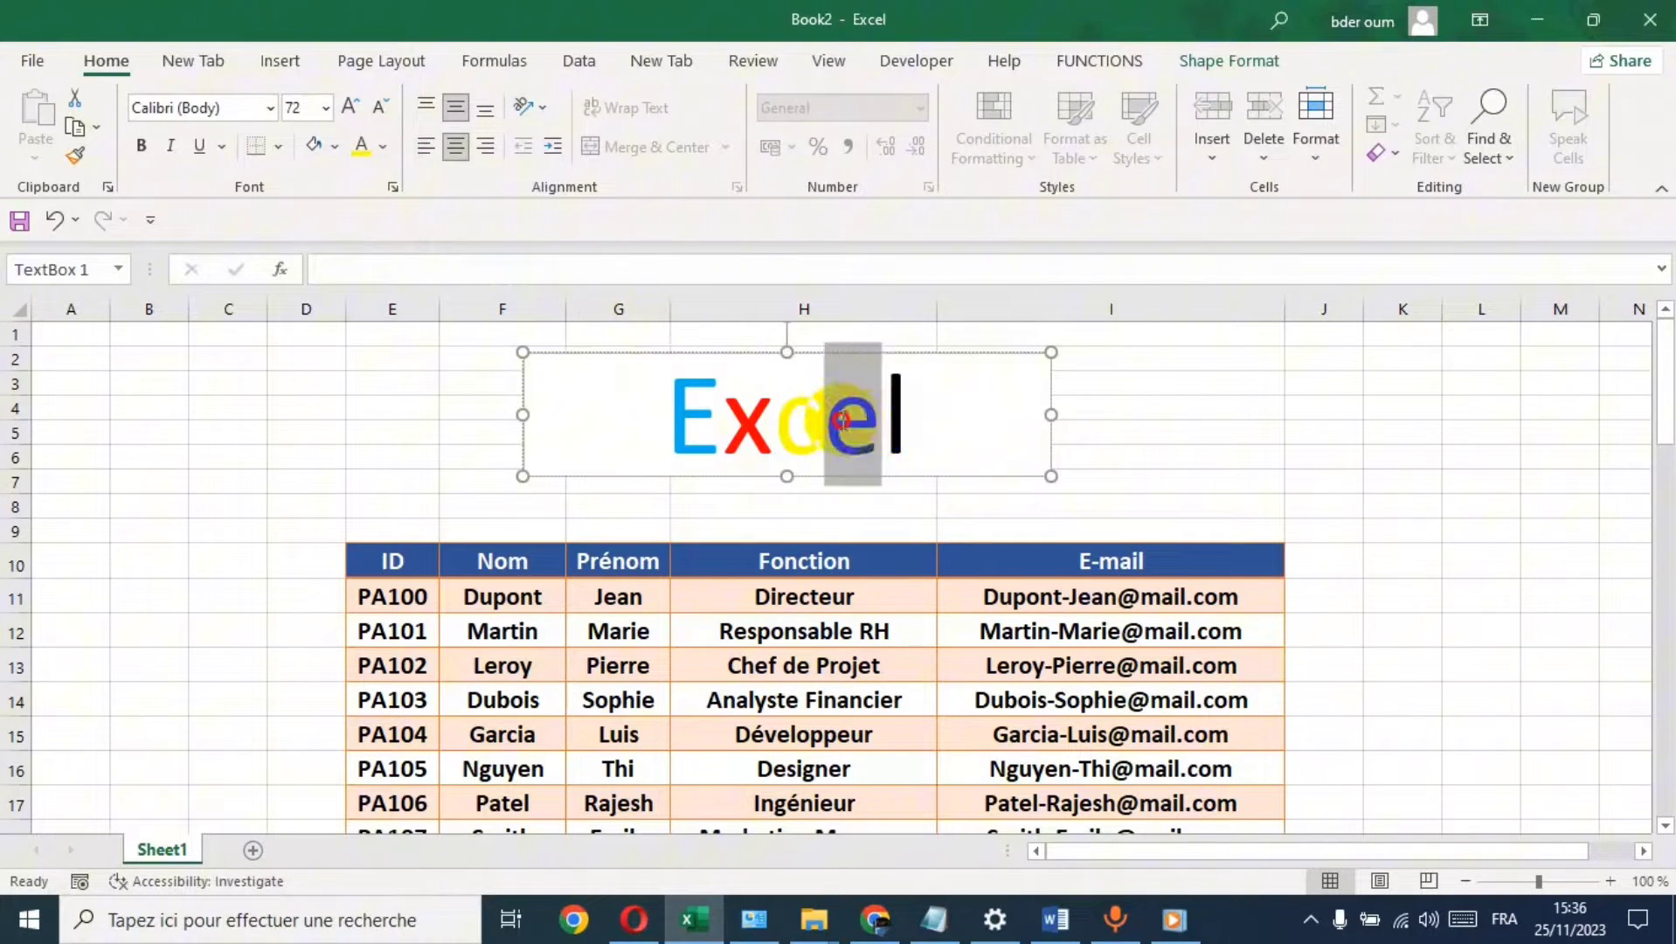
left_click(385, 147)
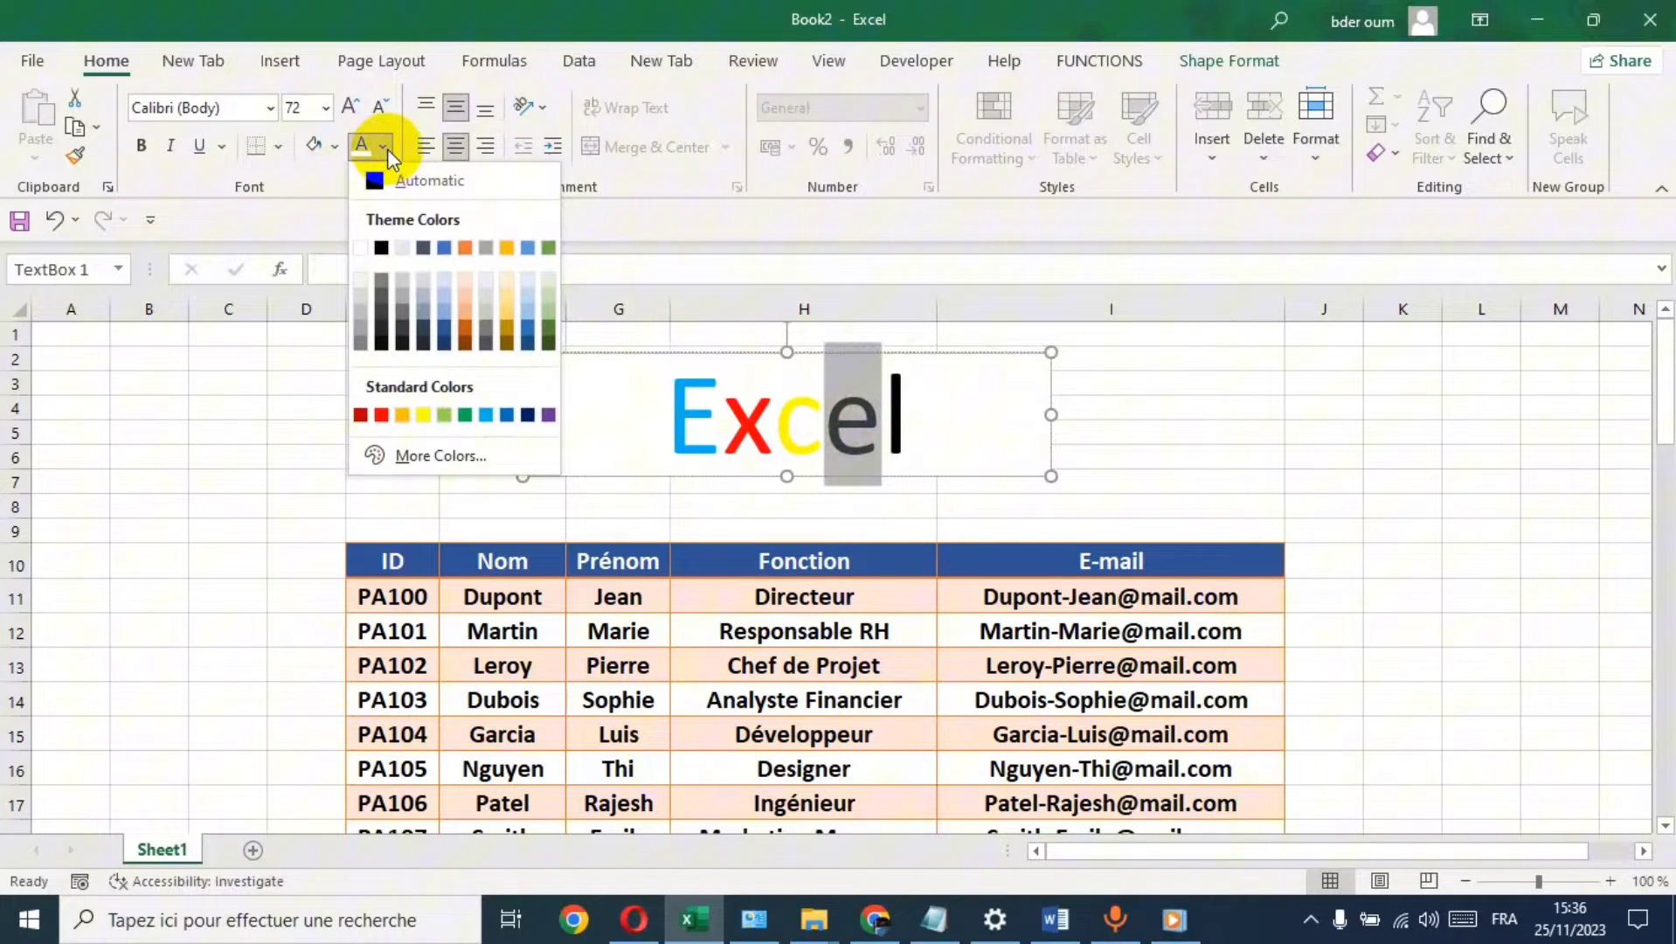
left_click(443, 314)
left_click(933, 404)
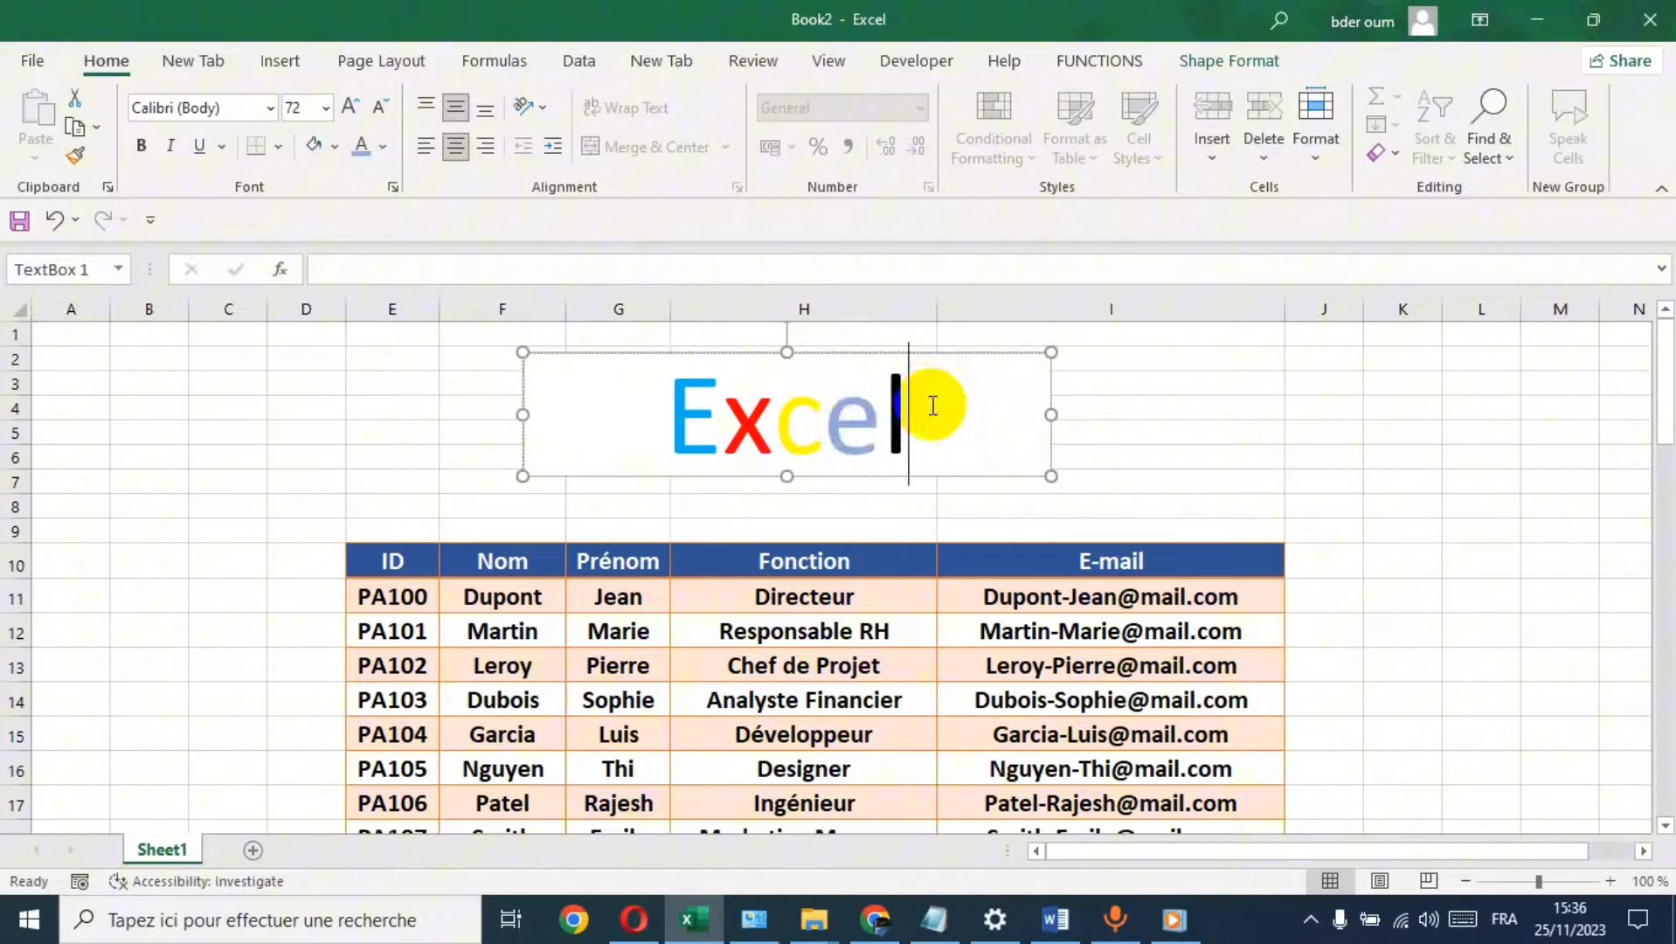
left_click_drag(926, 406, 884, 406)
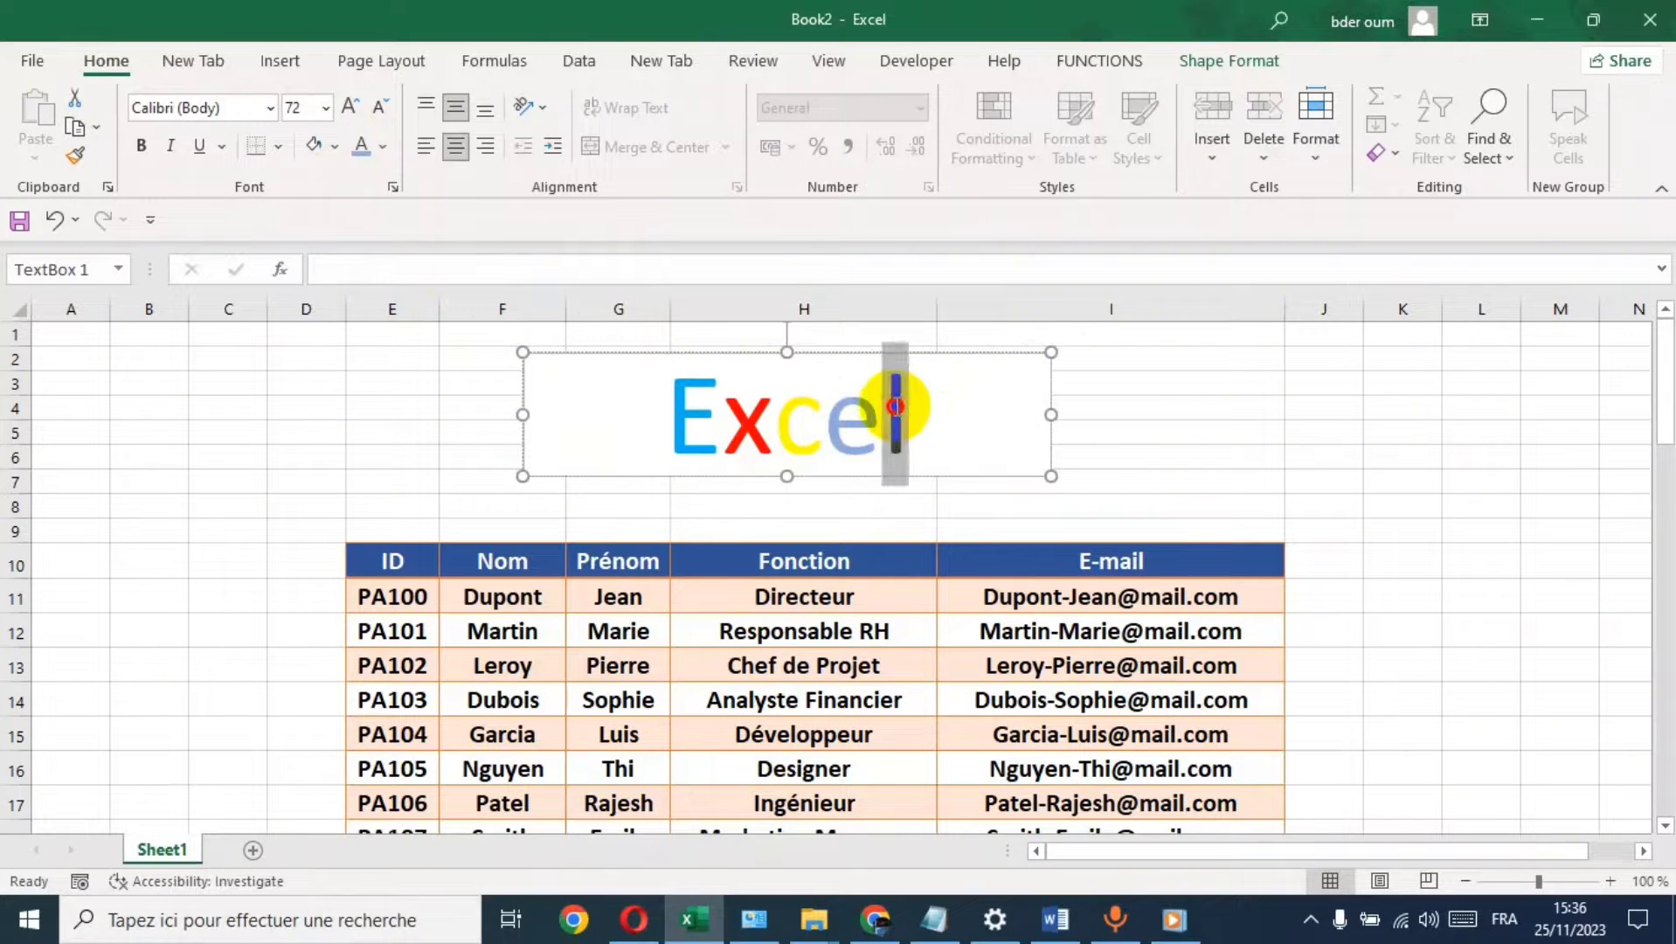
left_click(386, 155)
left_click(548, 248)
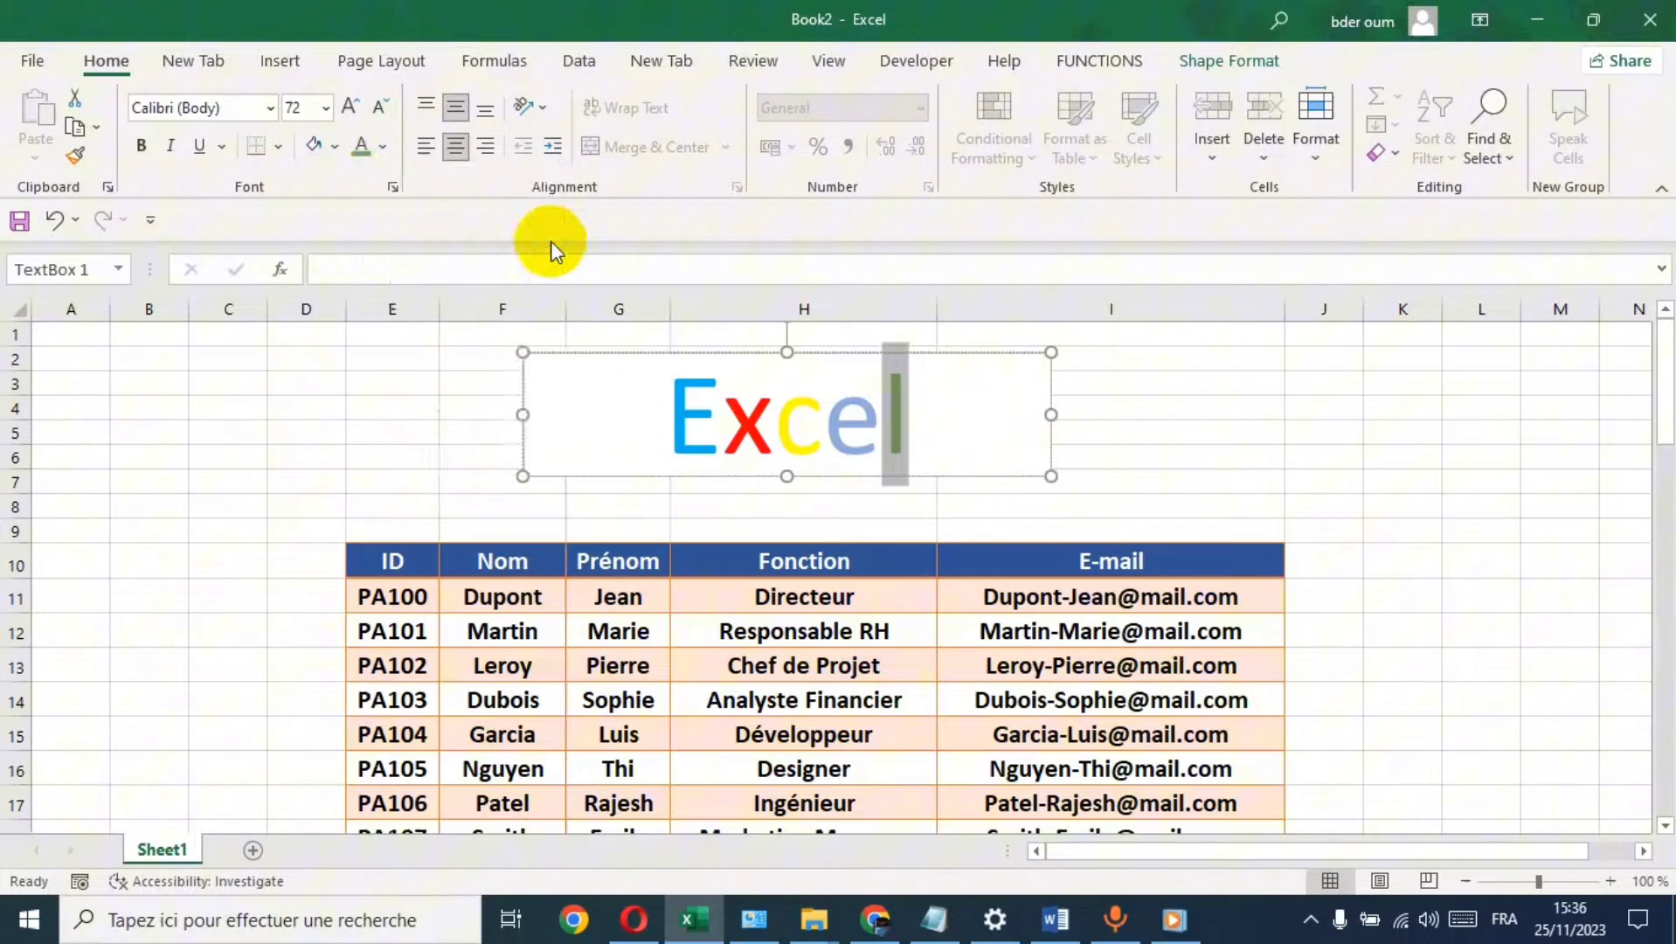
left_click_drag(825, 417, 862, 424)
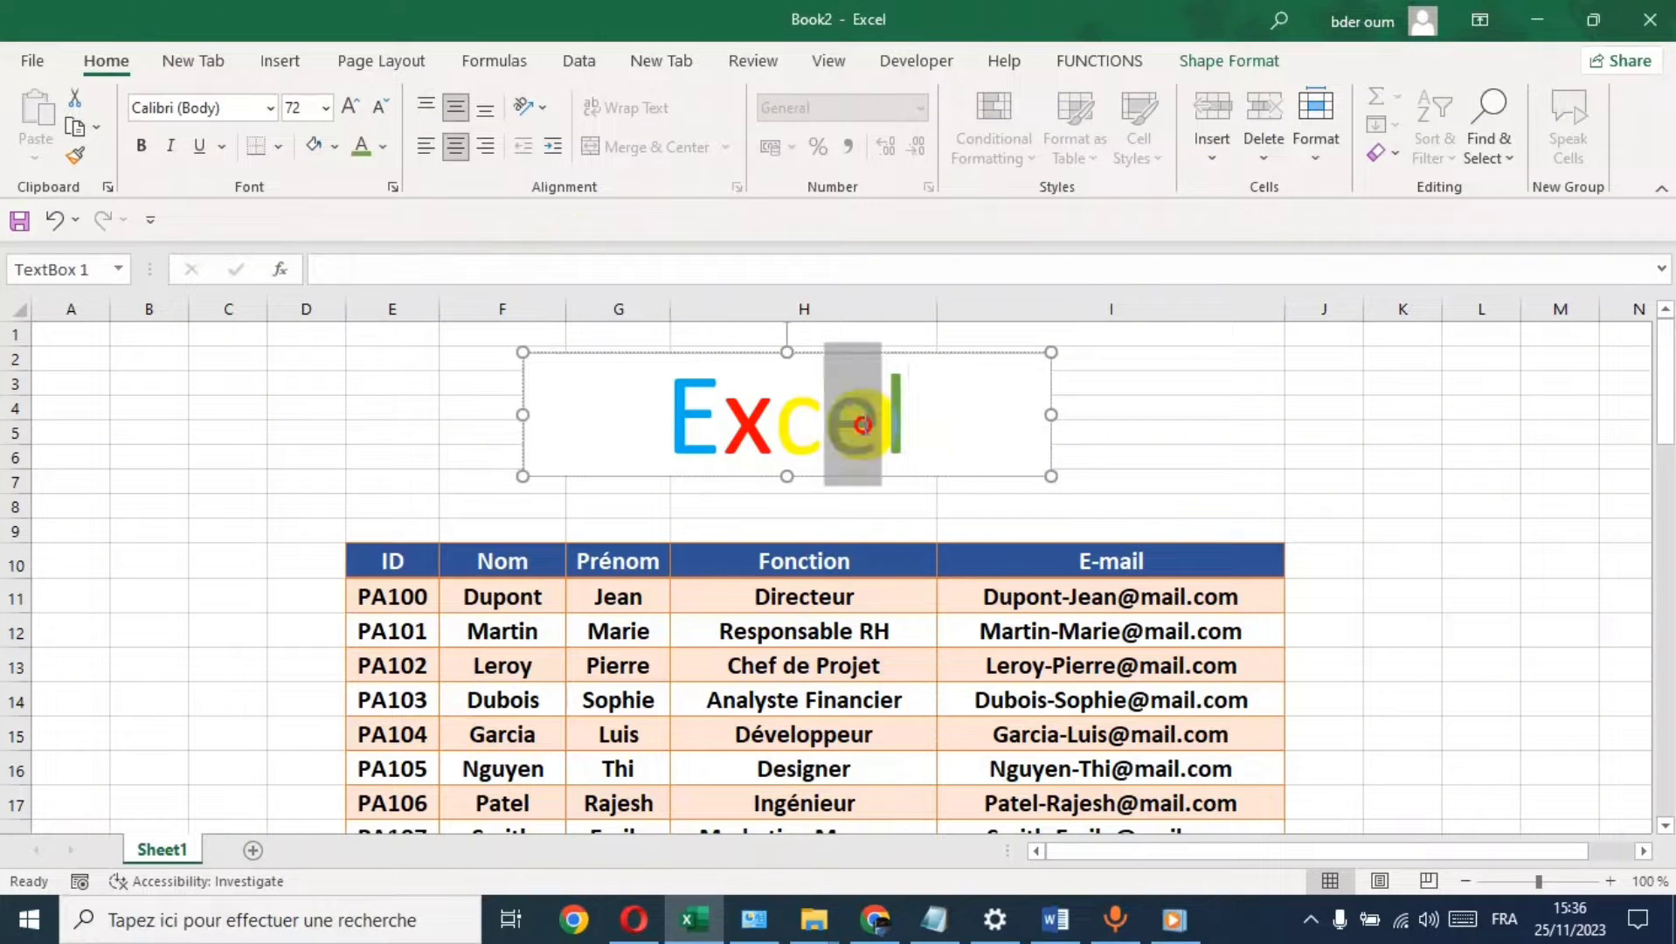
left_click(386, 152)
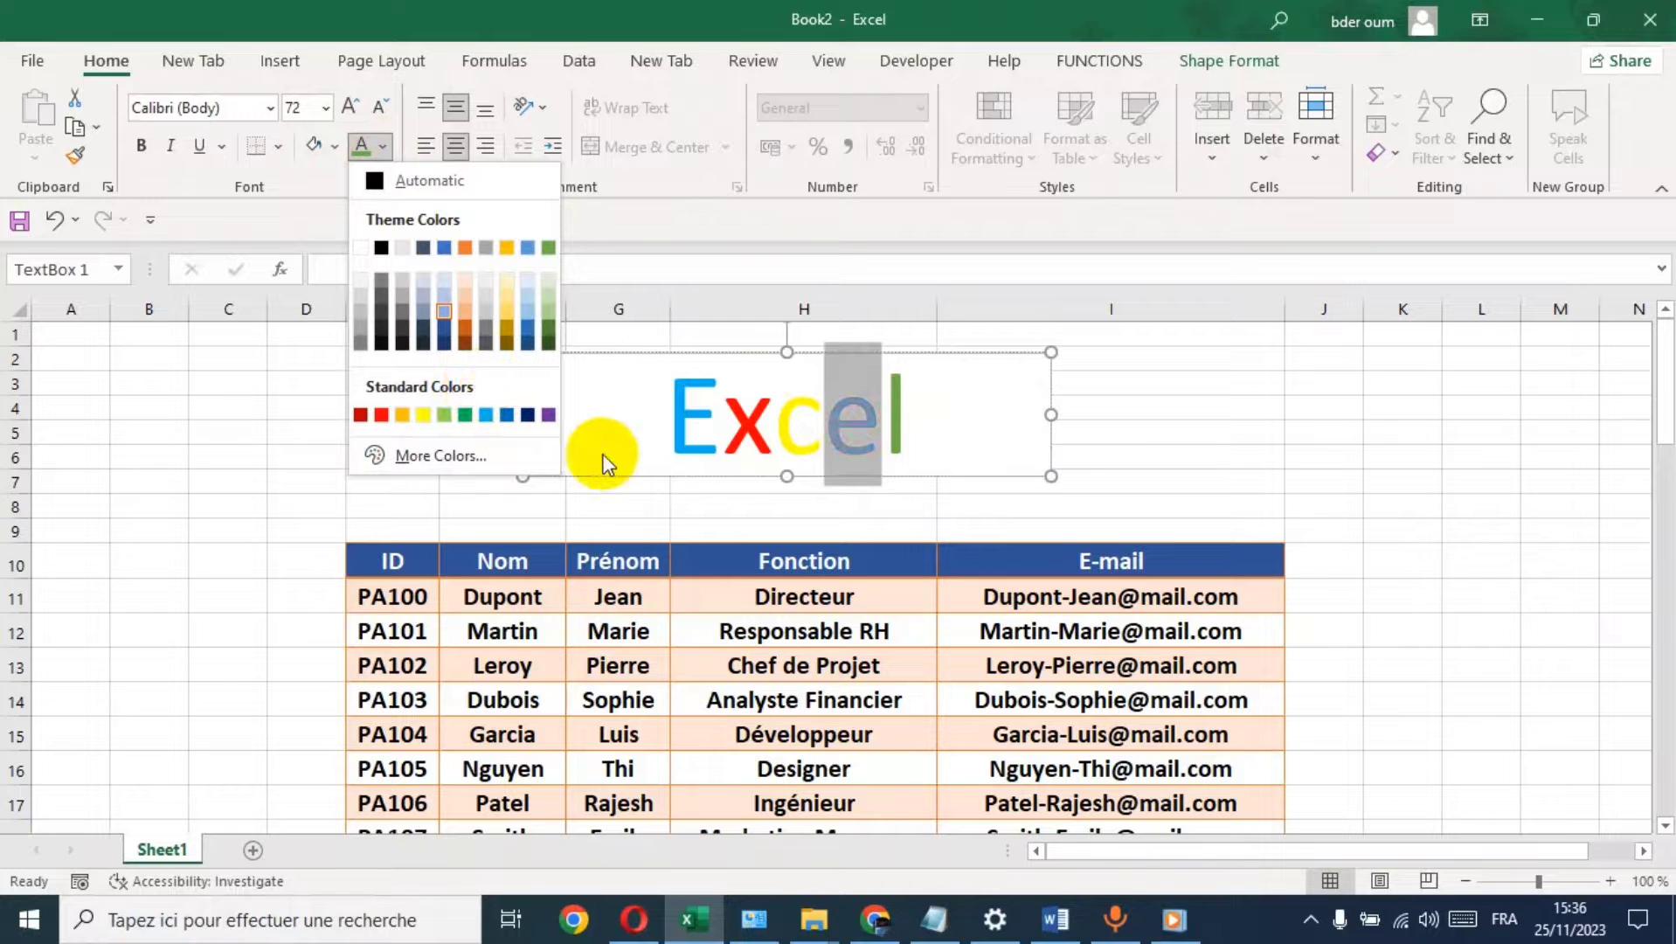
left_click(488, 416)
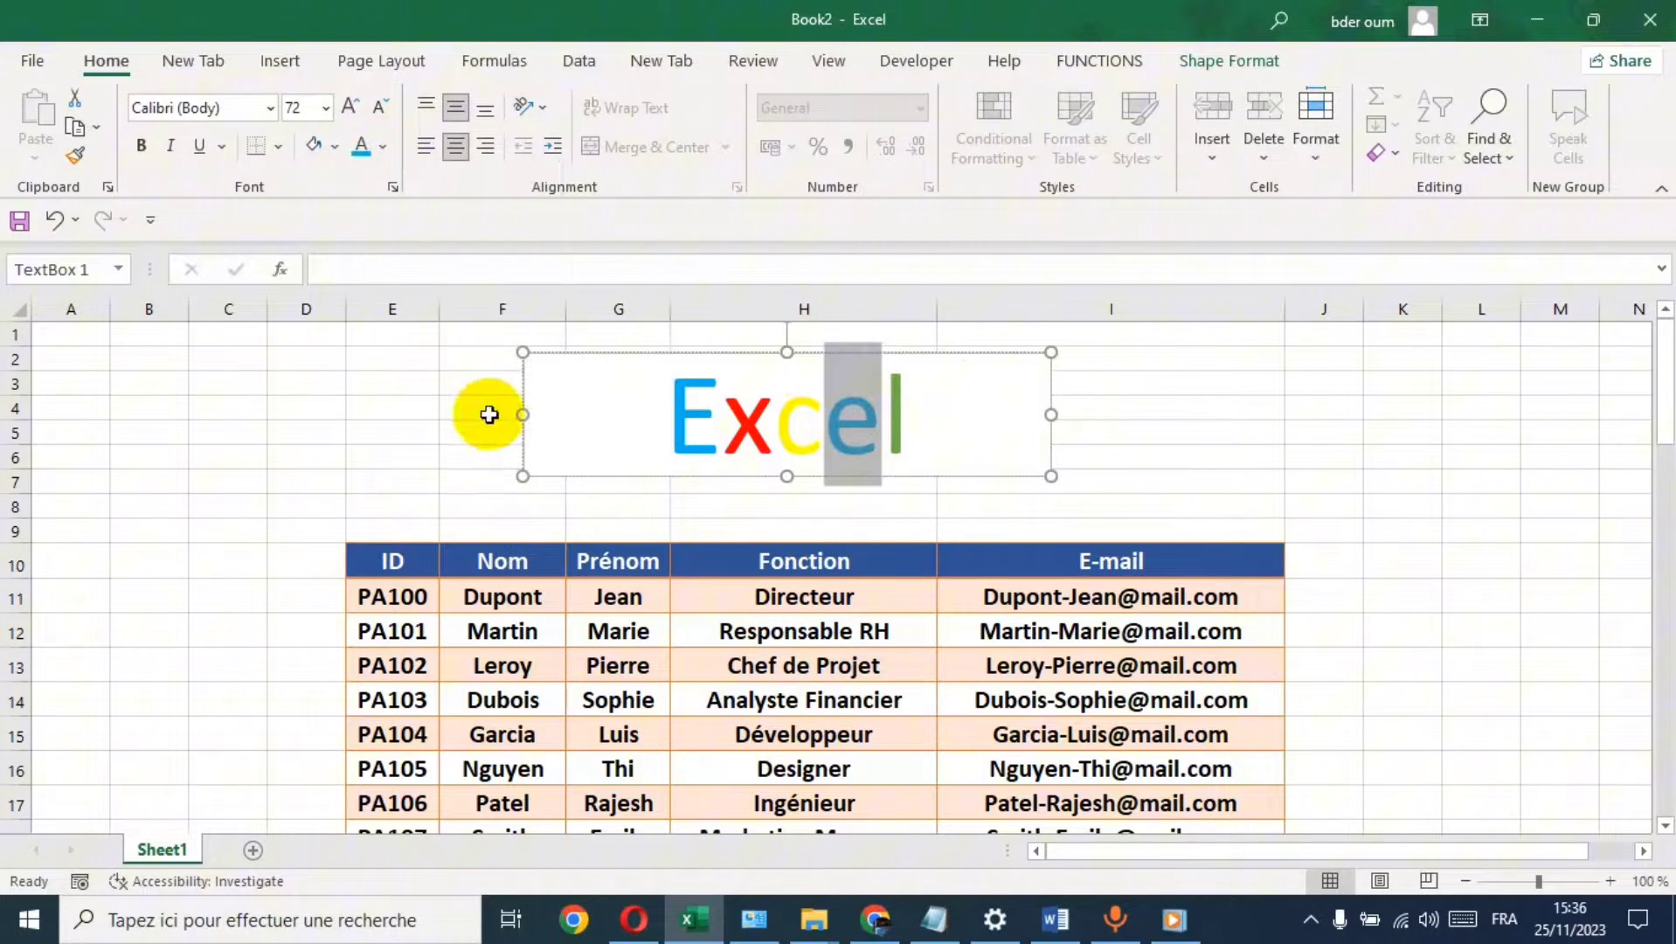
left_click(1118, 396)
left_click(734, 426)
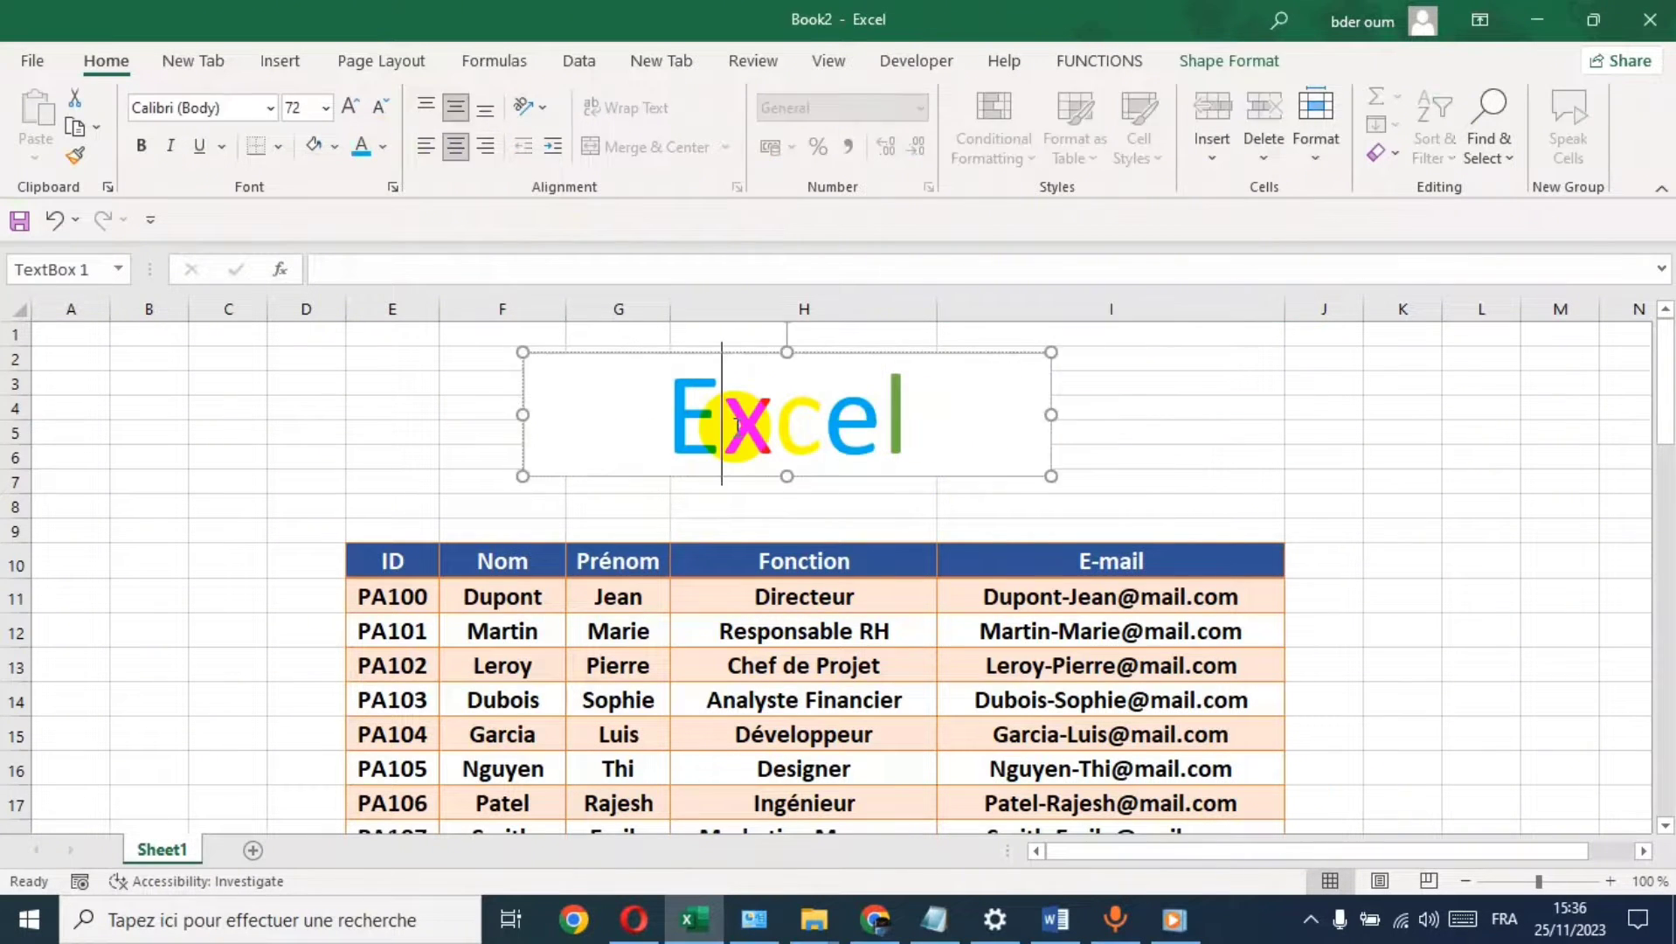
left_click(142, 147)
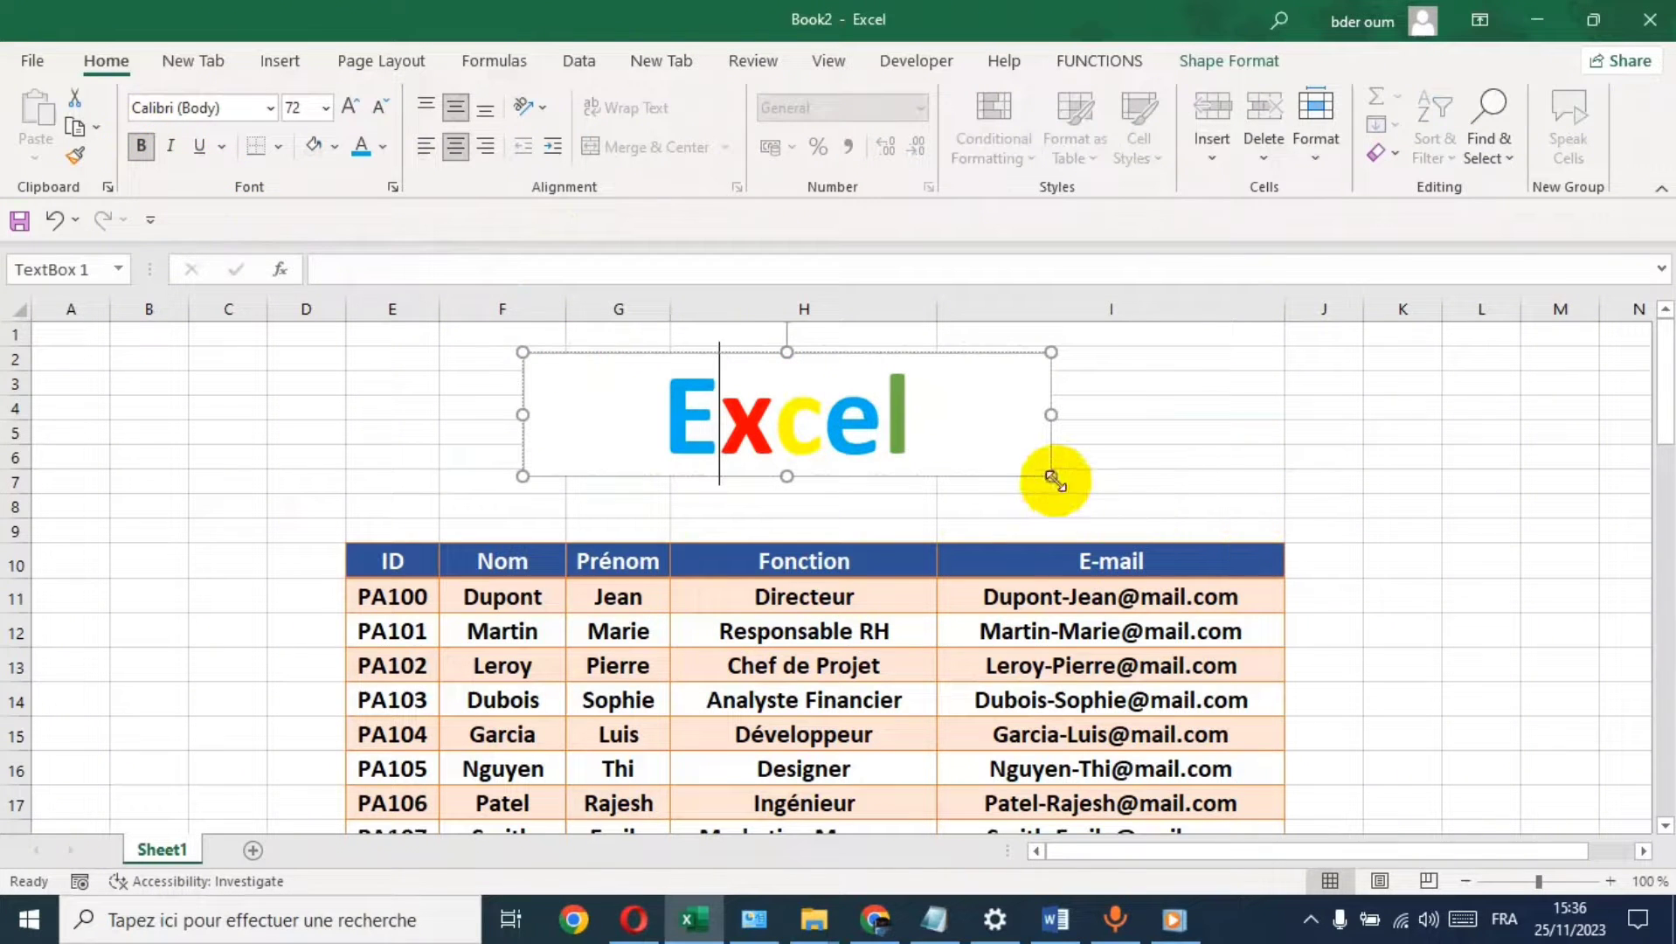
- Enlarge the title text box slightly and set its shape outline to No Outline
mouse_move(1053, 476)
left_mouse_down()
mouse_move(1079, 482)
mouse_move(994, 471)
left_mouse_up()
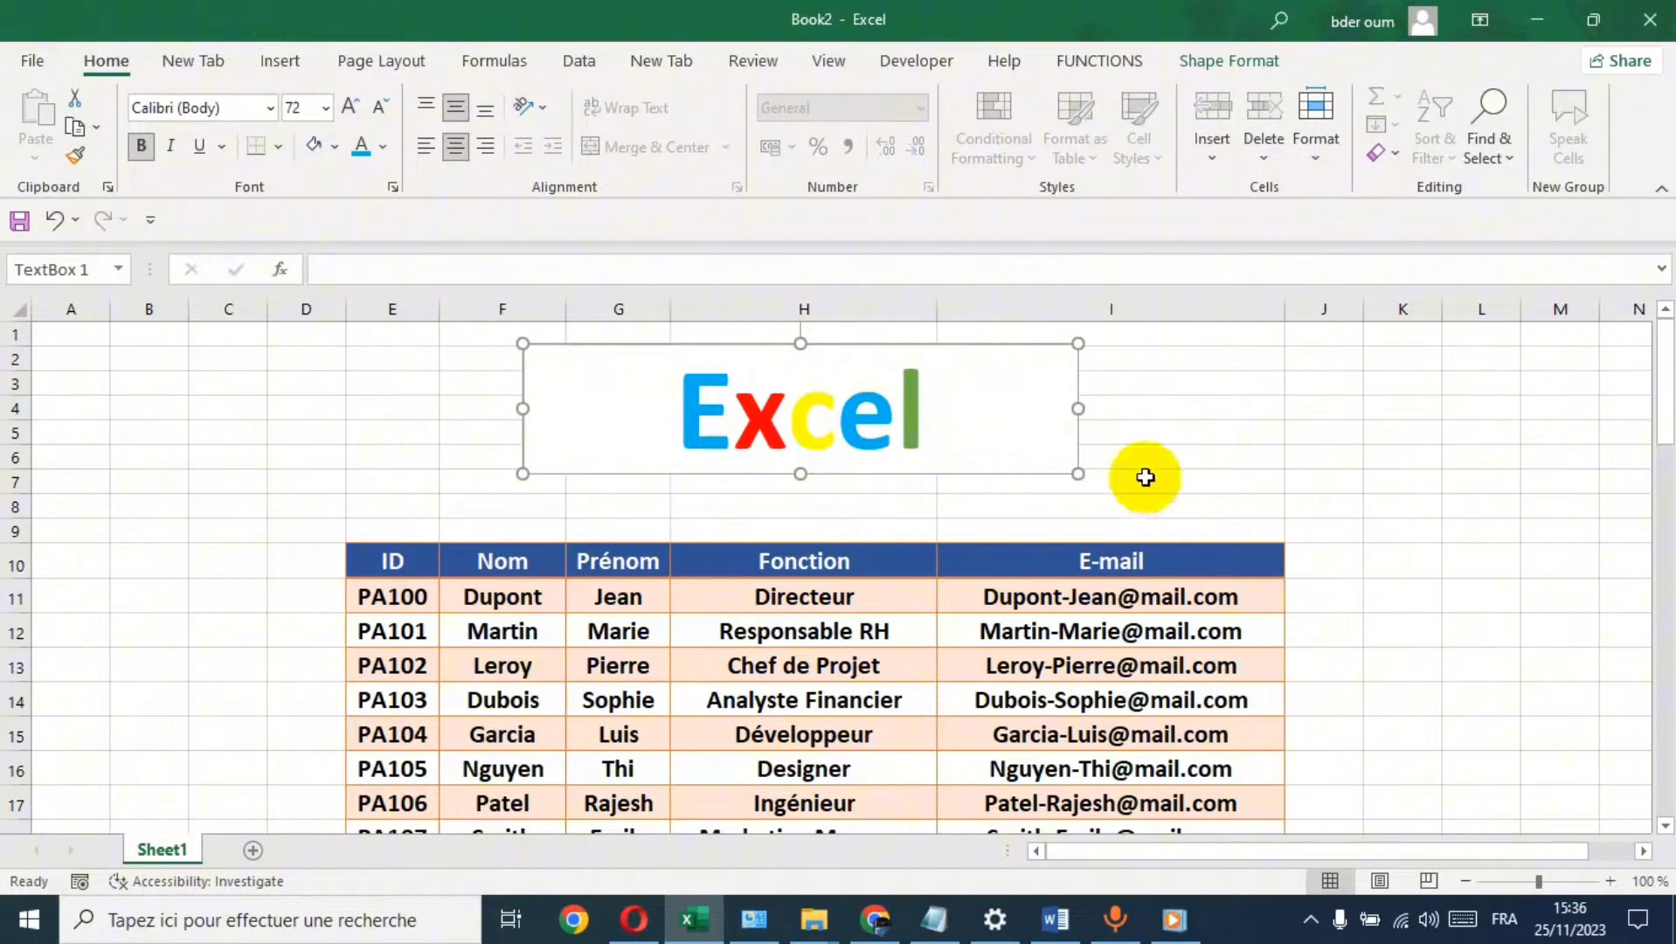
left_click(1232, 63)
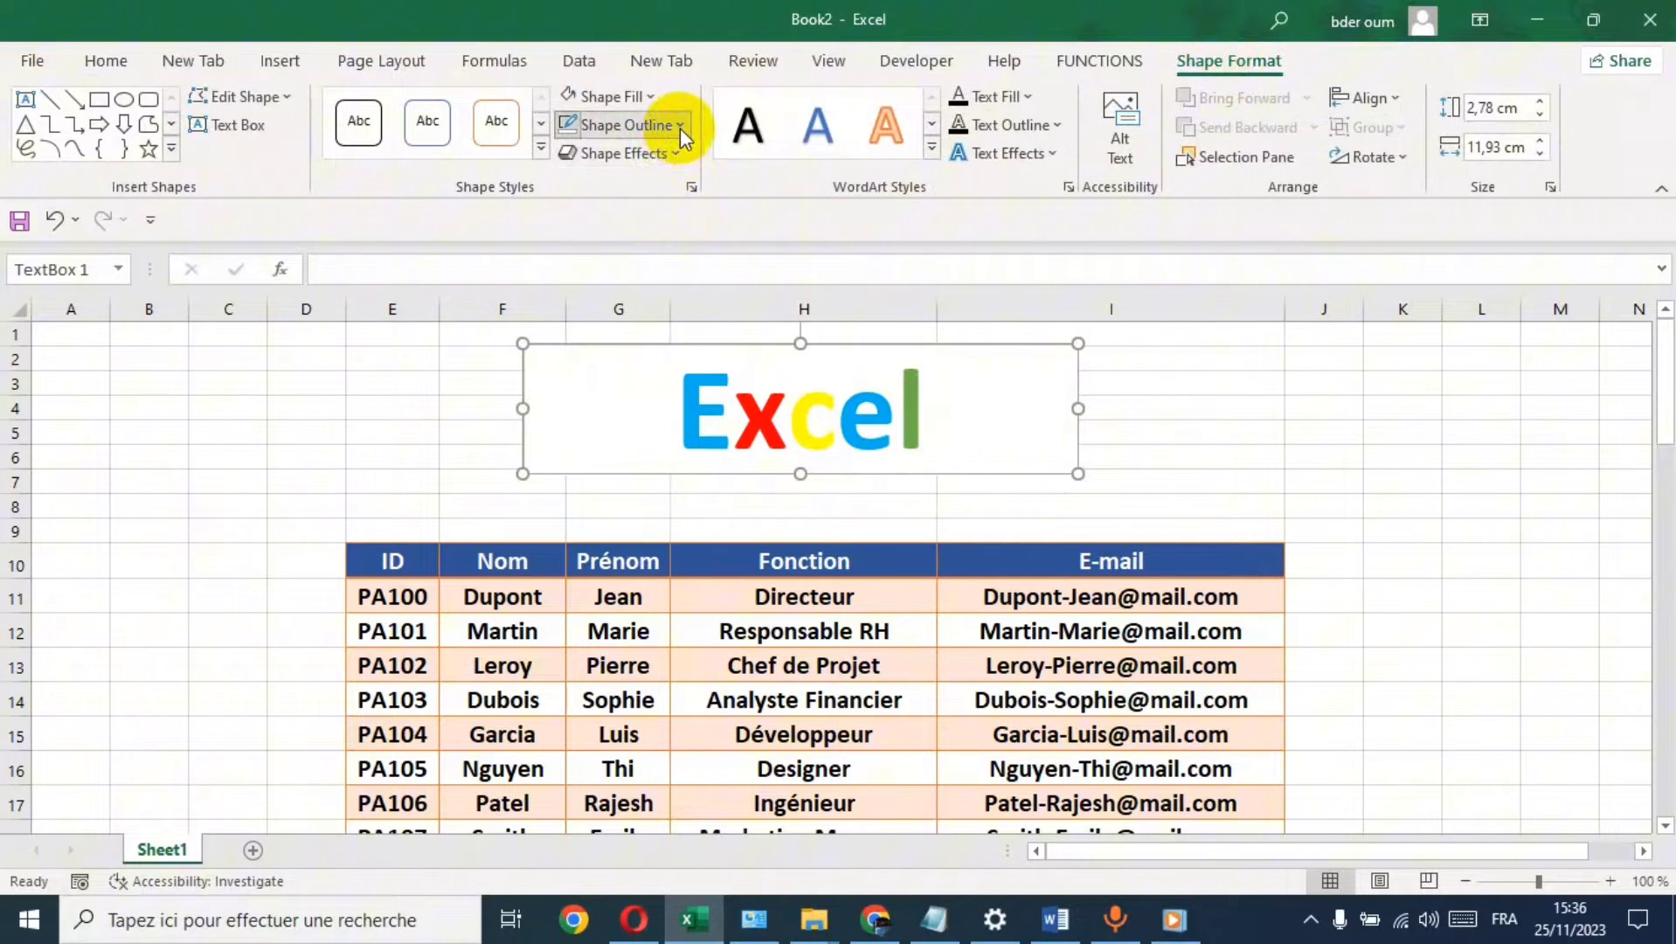
left_click(680, 127)
left_click(642, 433)
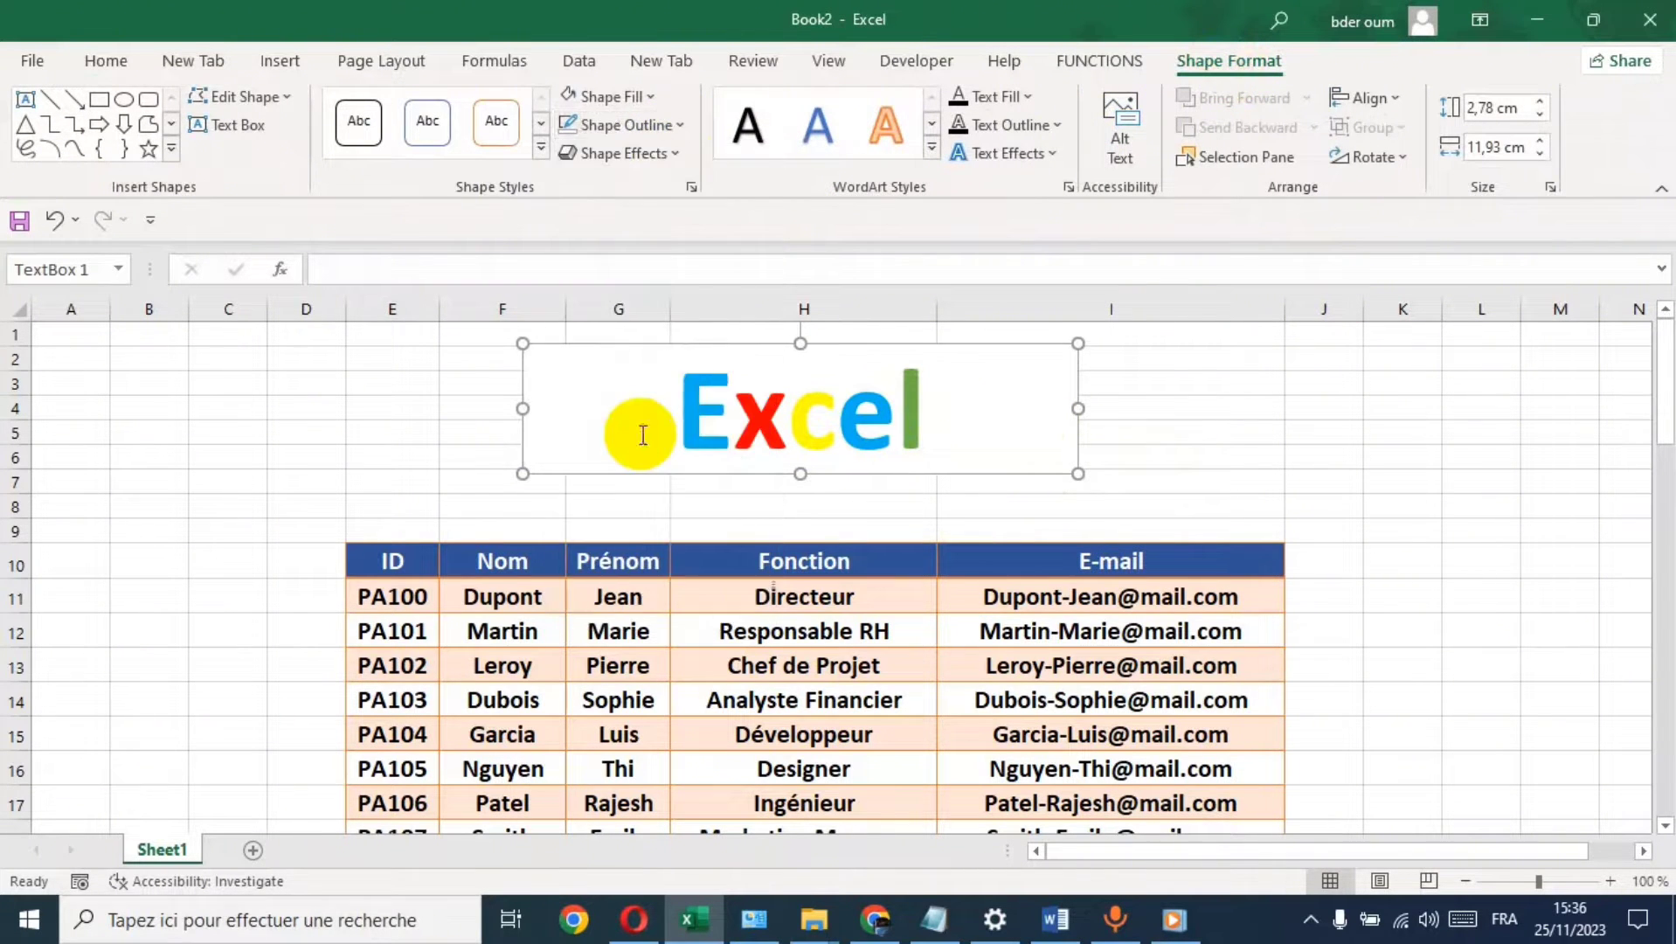
left_click(1206, 426)
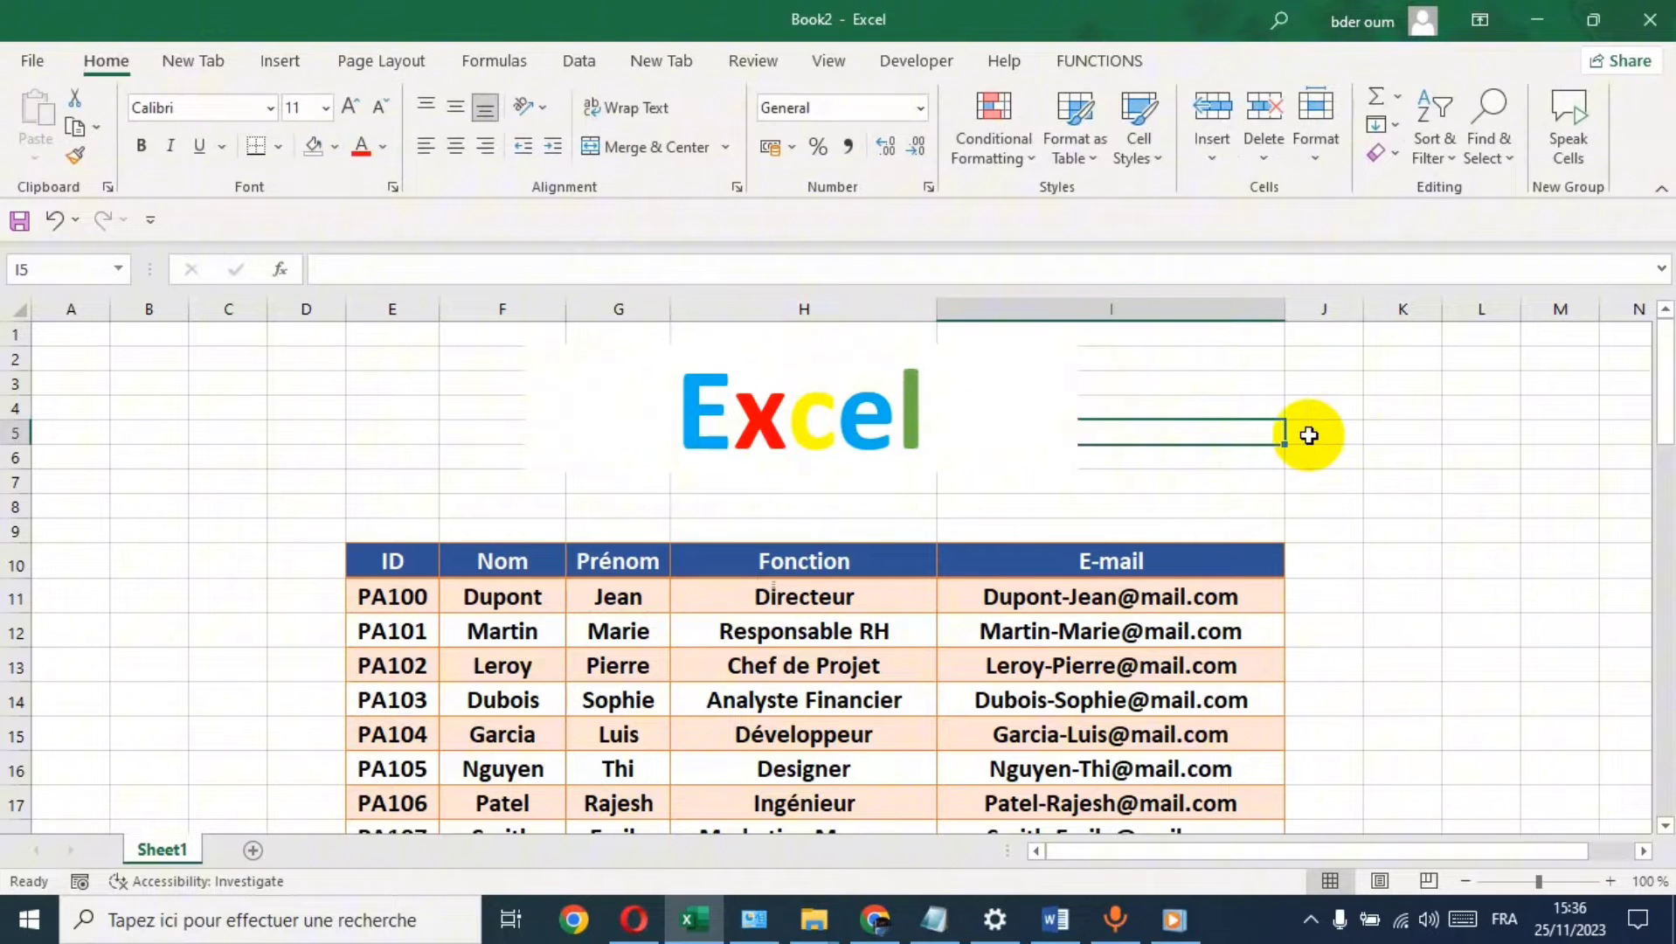
left_click(1354, 384)
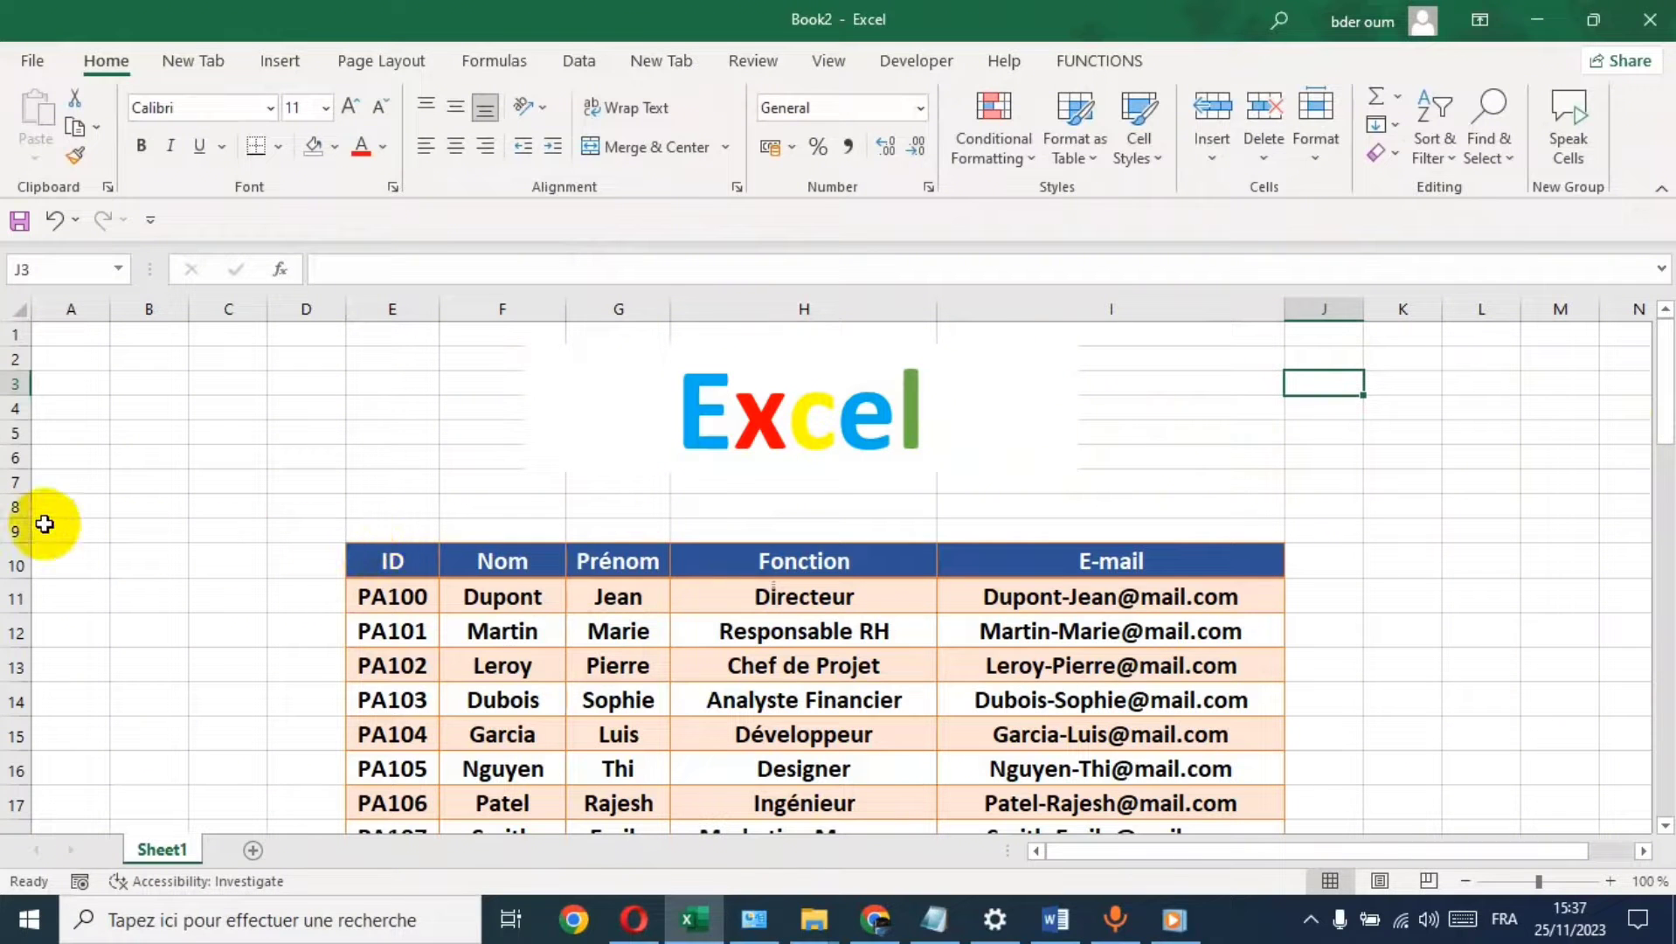
- Increase a row above the table to 18.75 height and nudge the title slightly higher
left_click_drag(15, 487, 15, 509)
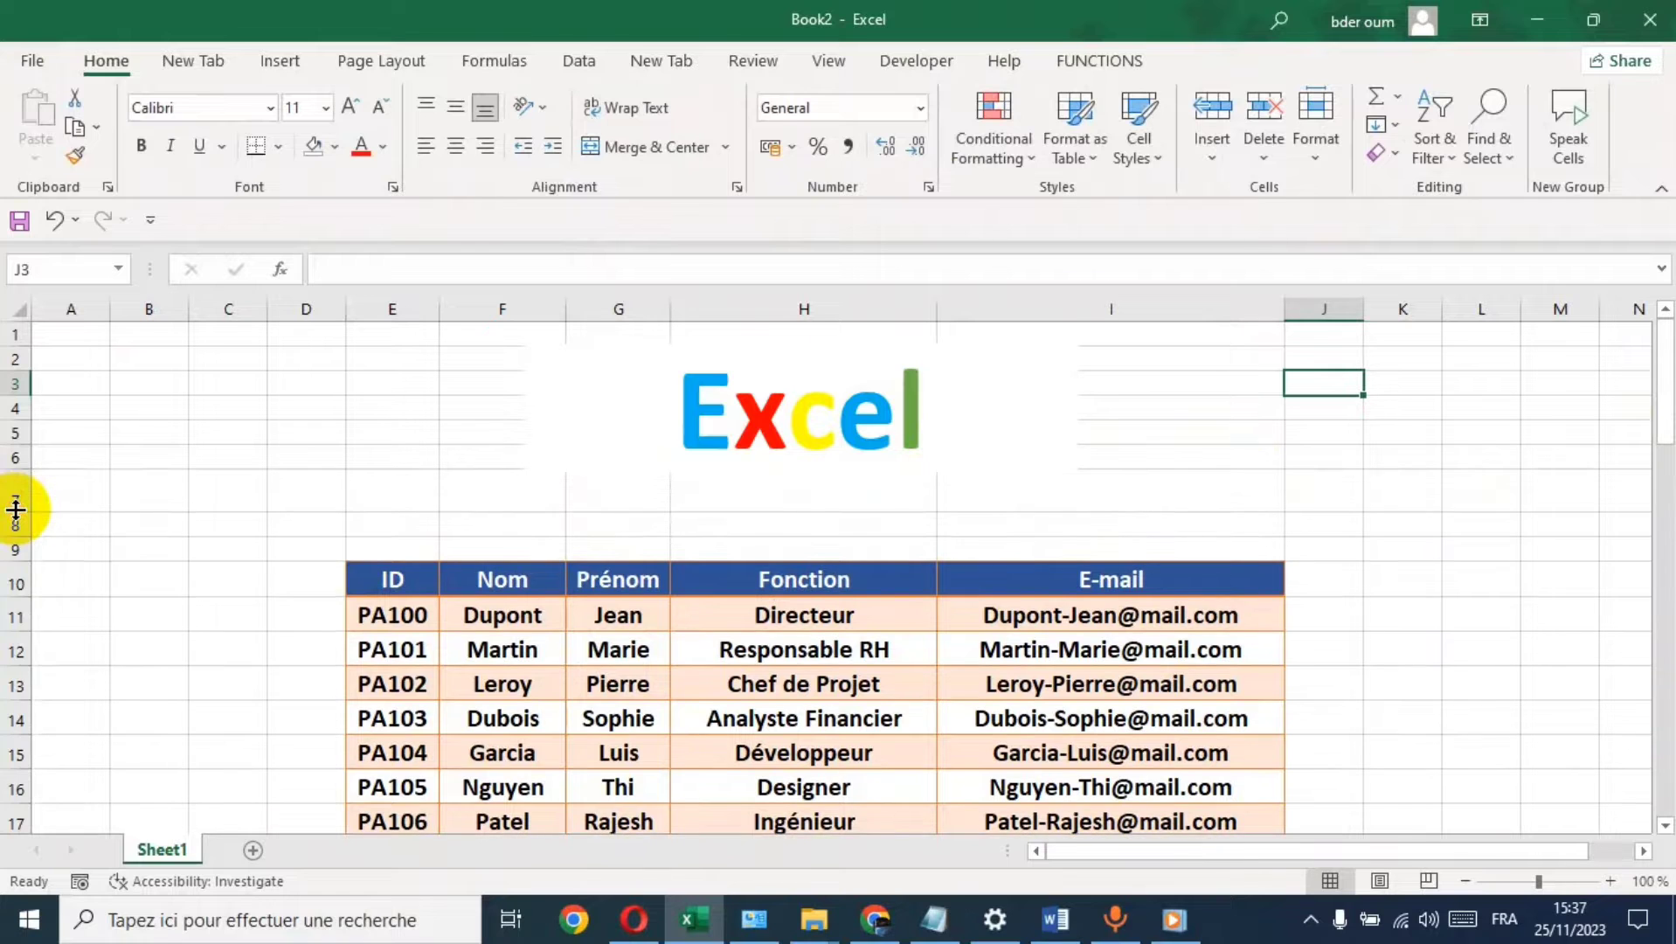
left_click(790, 395)
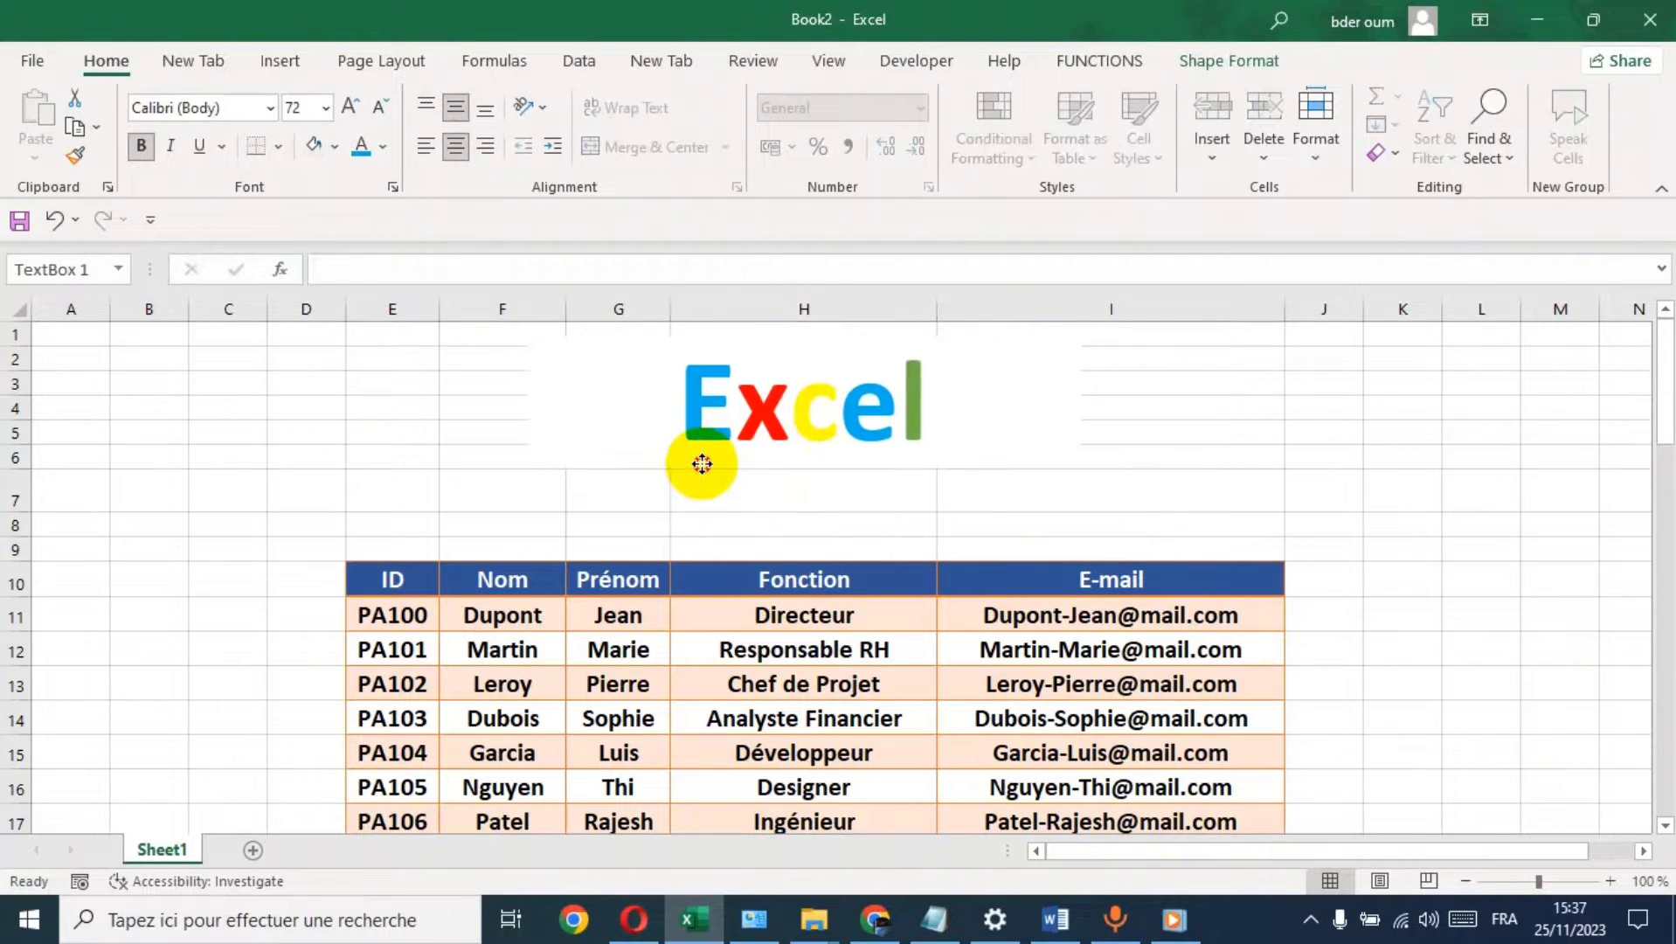
left_click_drag(701, 467, 702, 460)
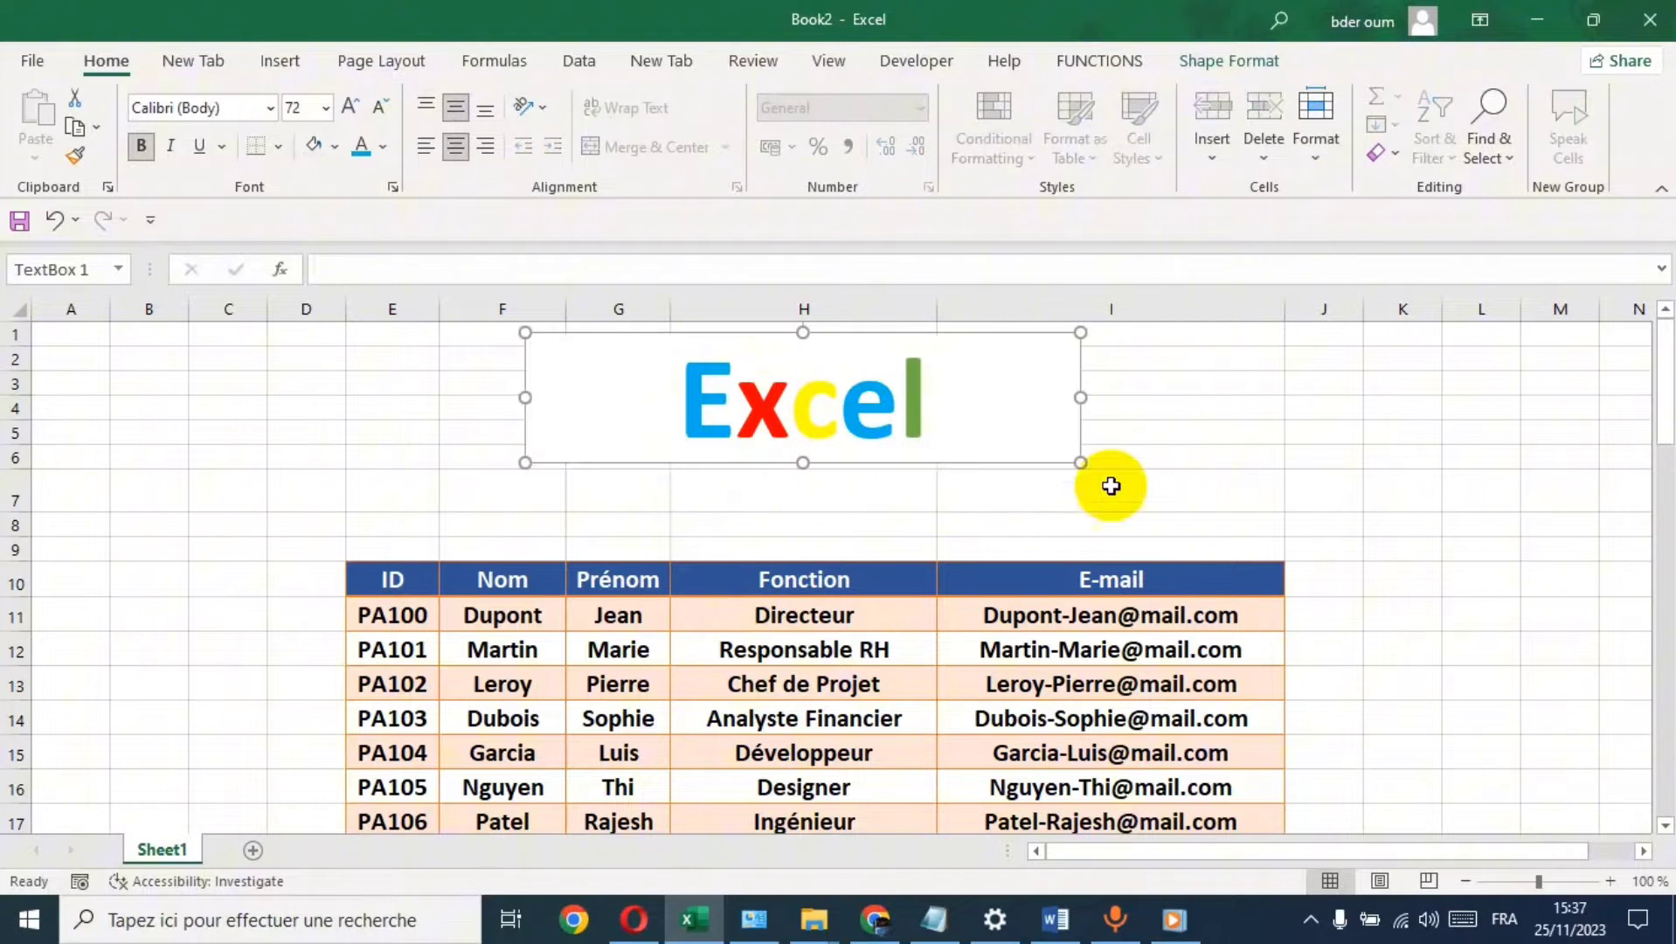
left_click(1210, 426)
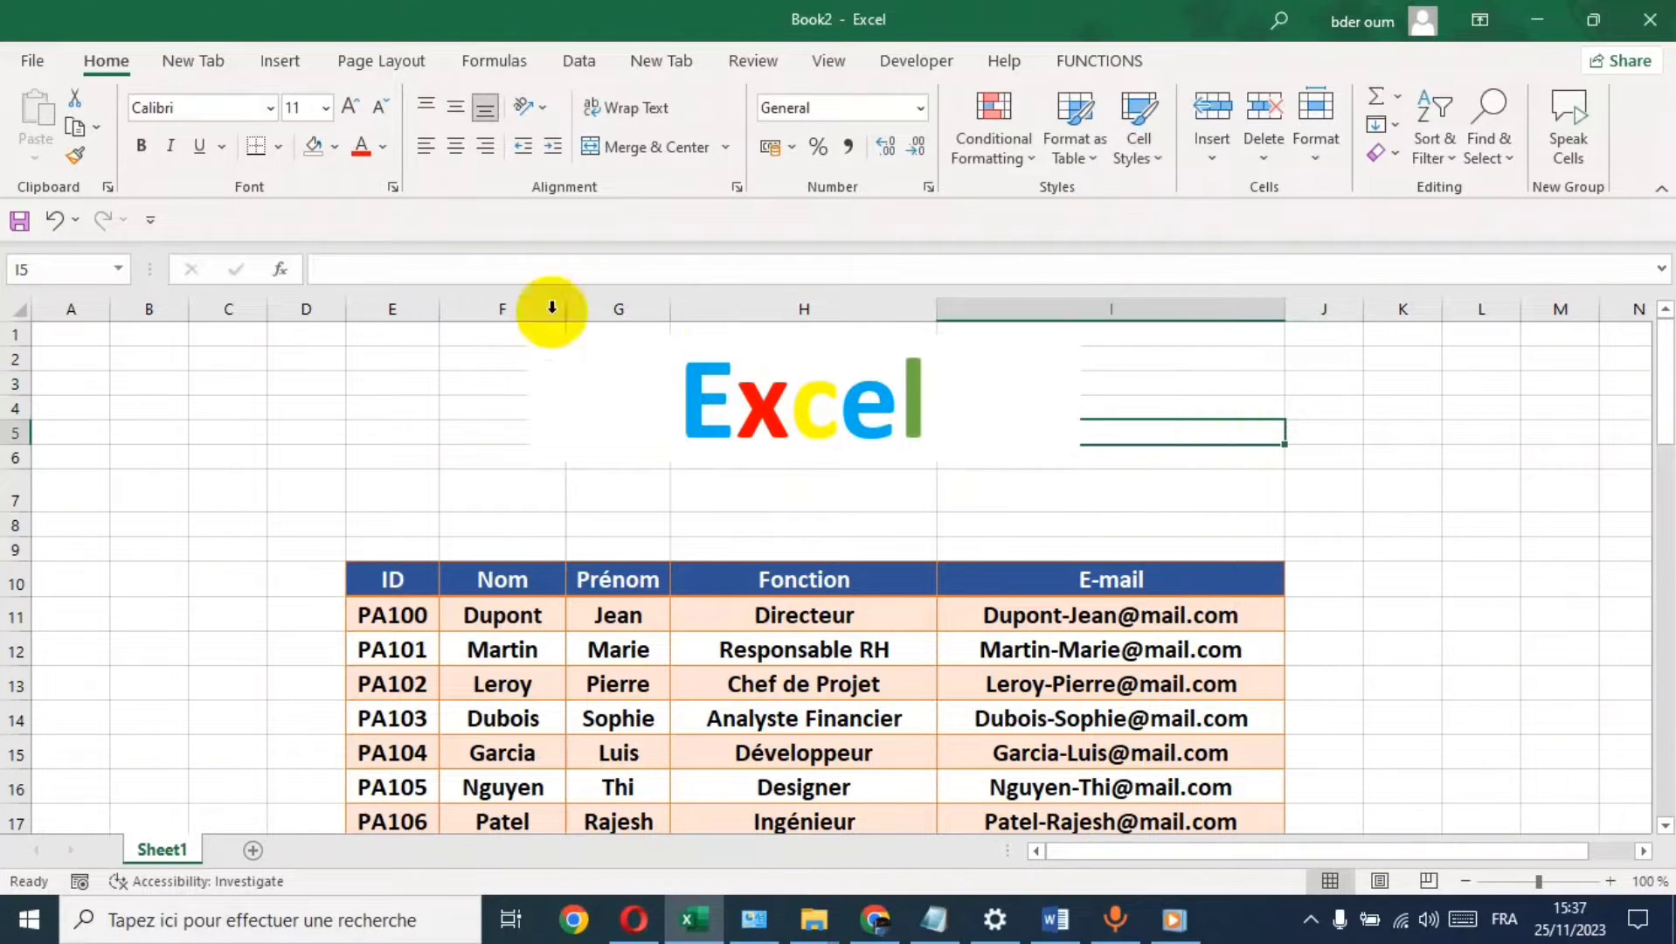
- Draw a rounded rectangle between the title and table and round its ends fully
left_click(281, 61)
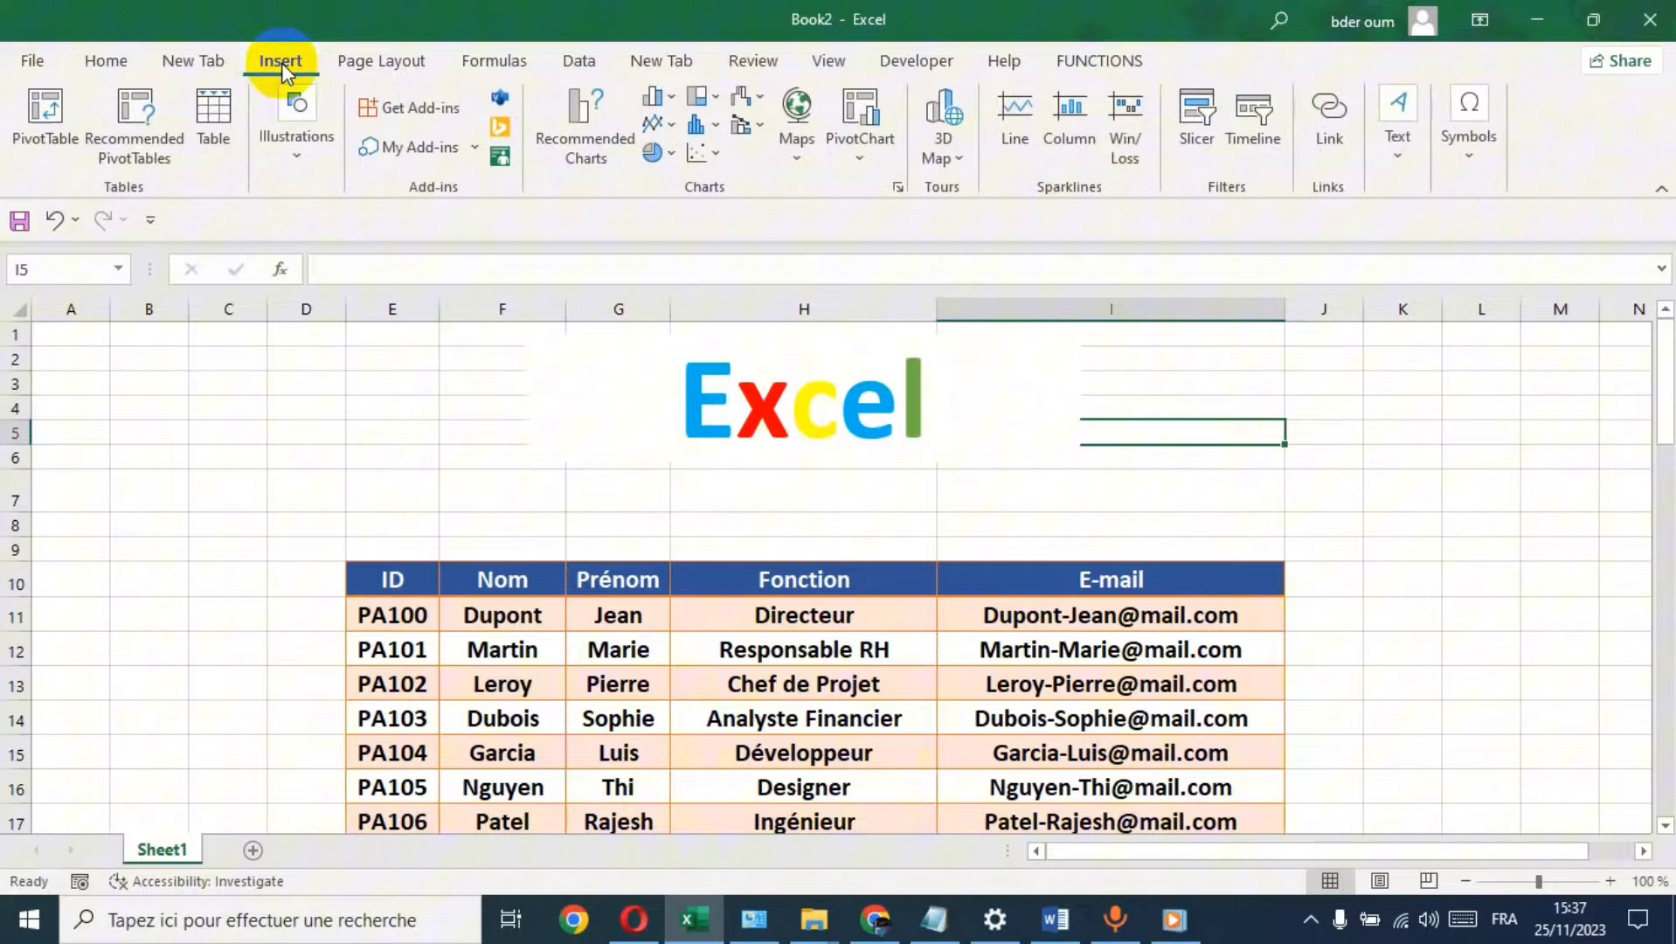
left_click(299, 157)
left_click(341, 262)
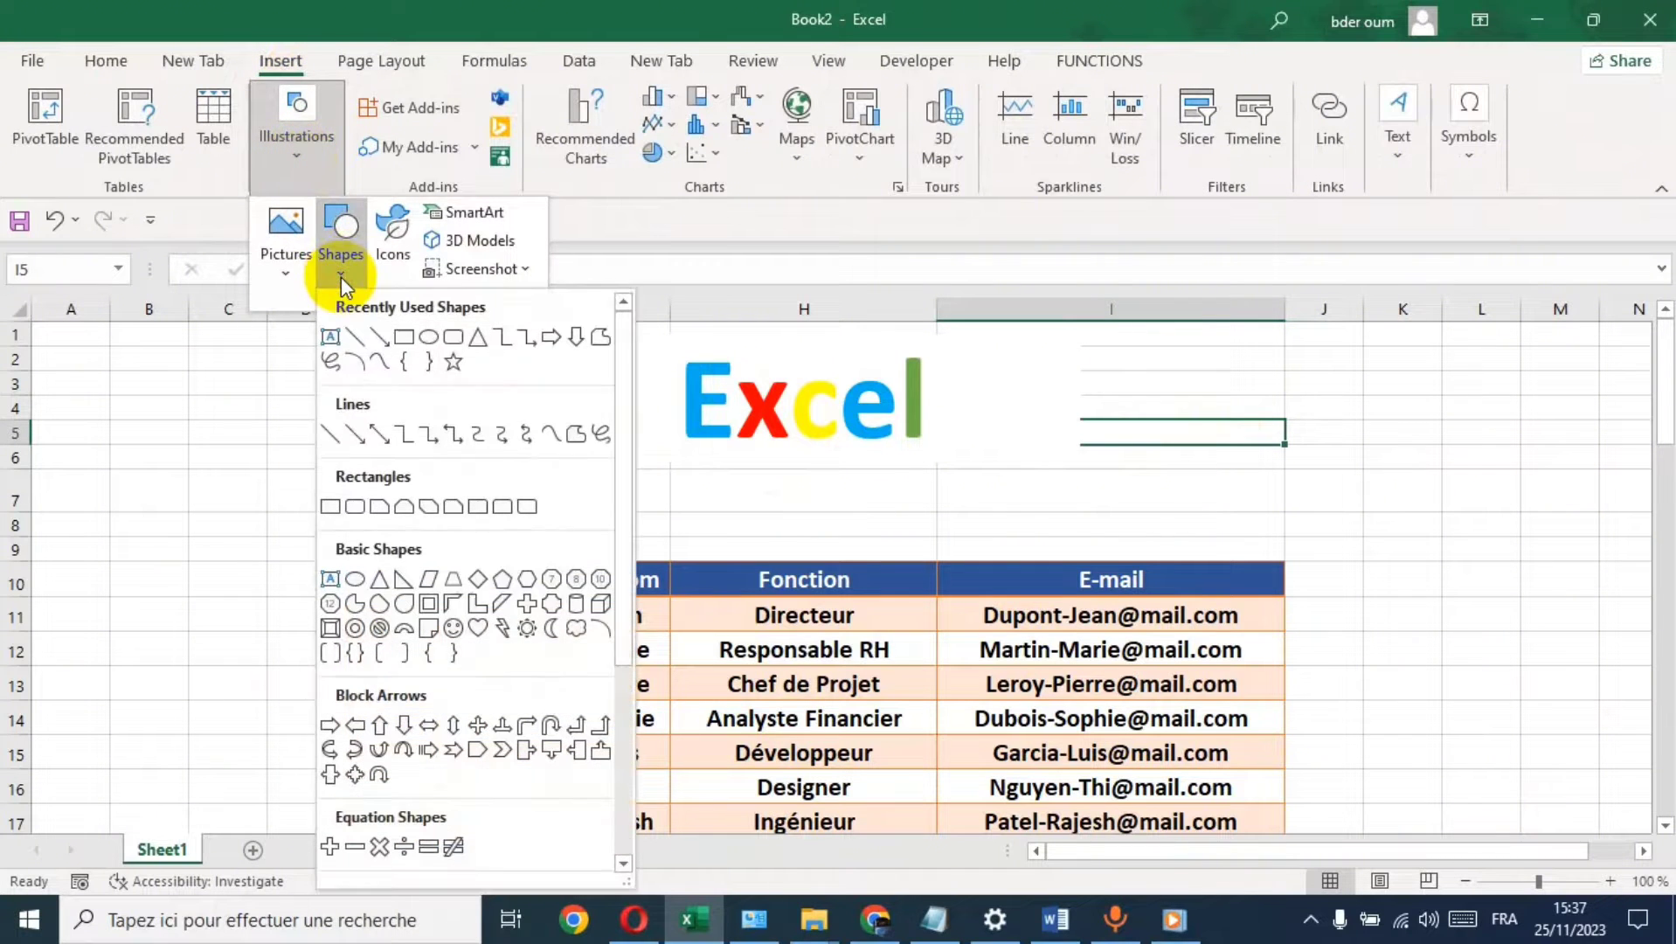
left_click(451, 335)
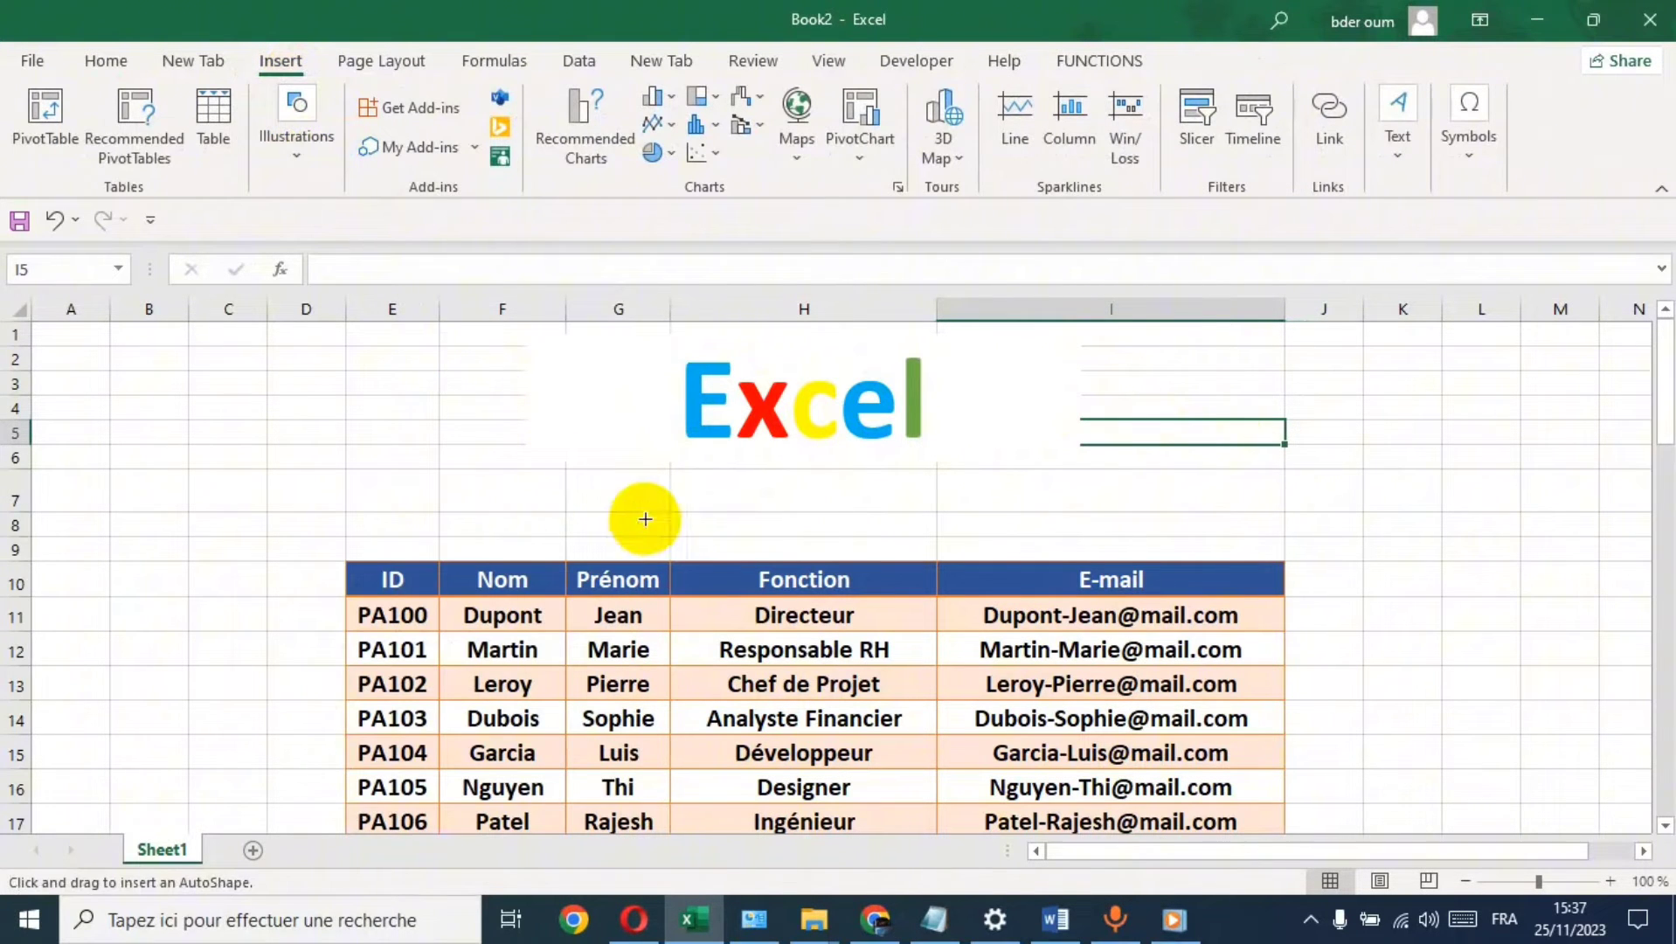
mouse_move(536, 472)
left_mouse_down()
mouse_move(588, 516)
mouse_move(1147, 514)
left_mouse_up()
left_click_drag(641, 491, 642, 514)
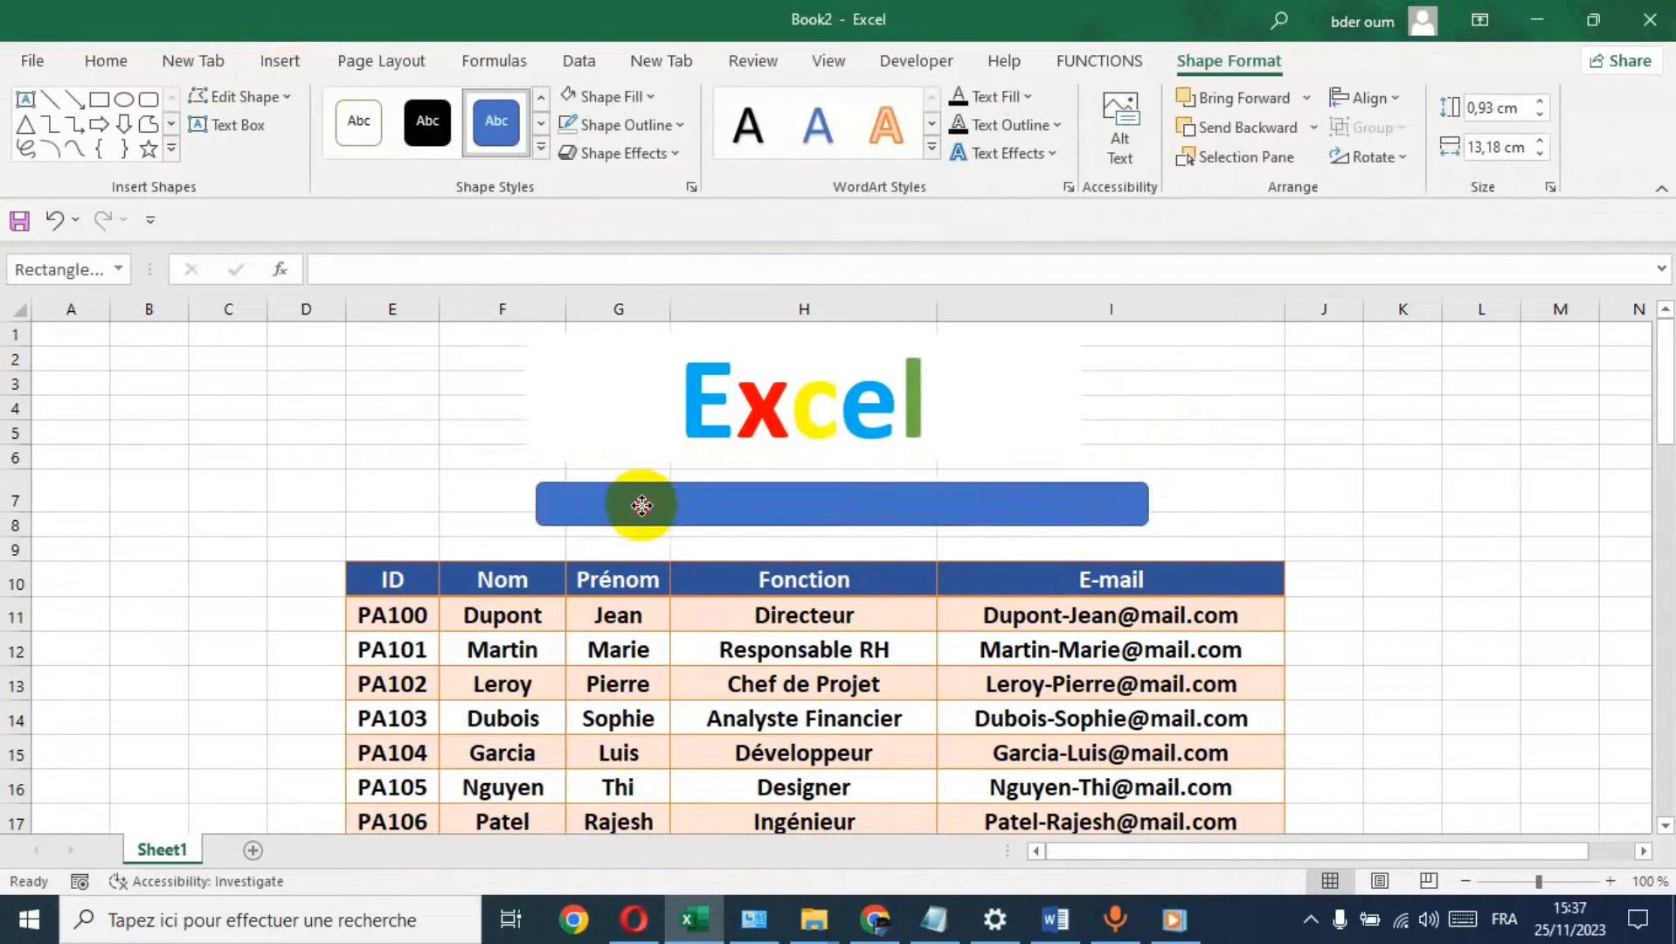
left_click_drag(543, 489, 573, 492)
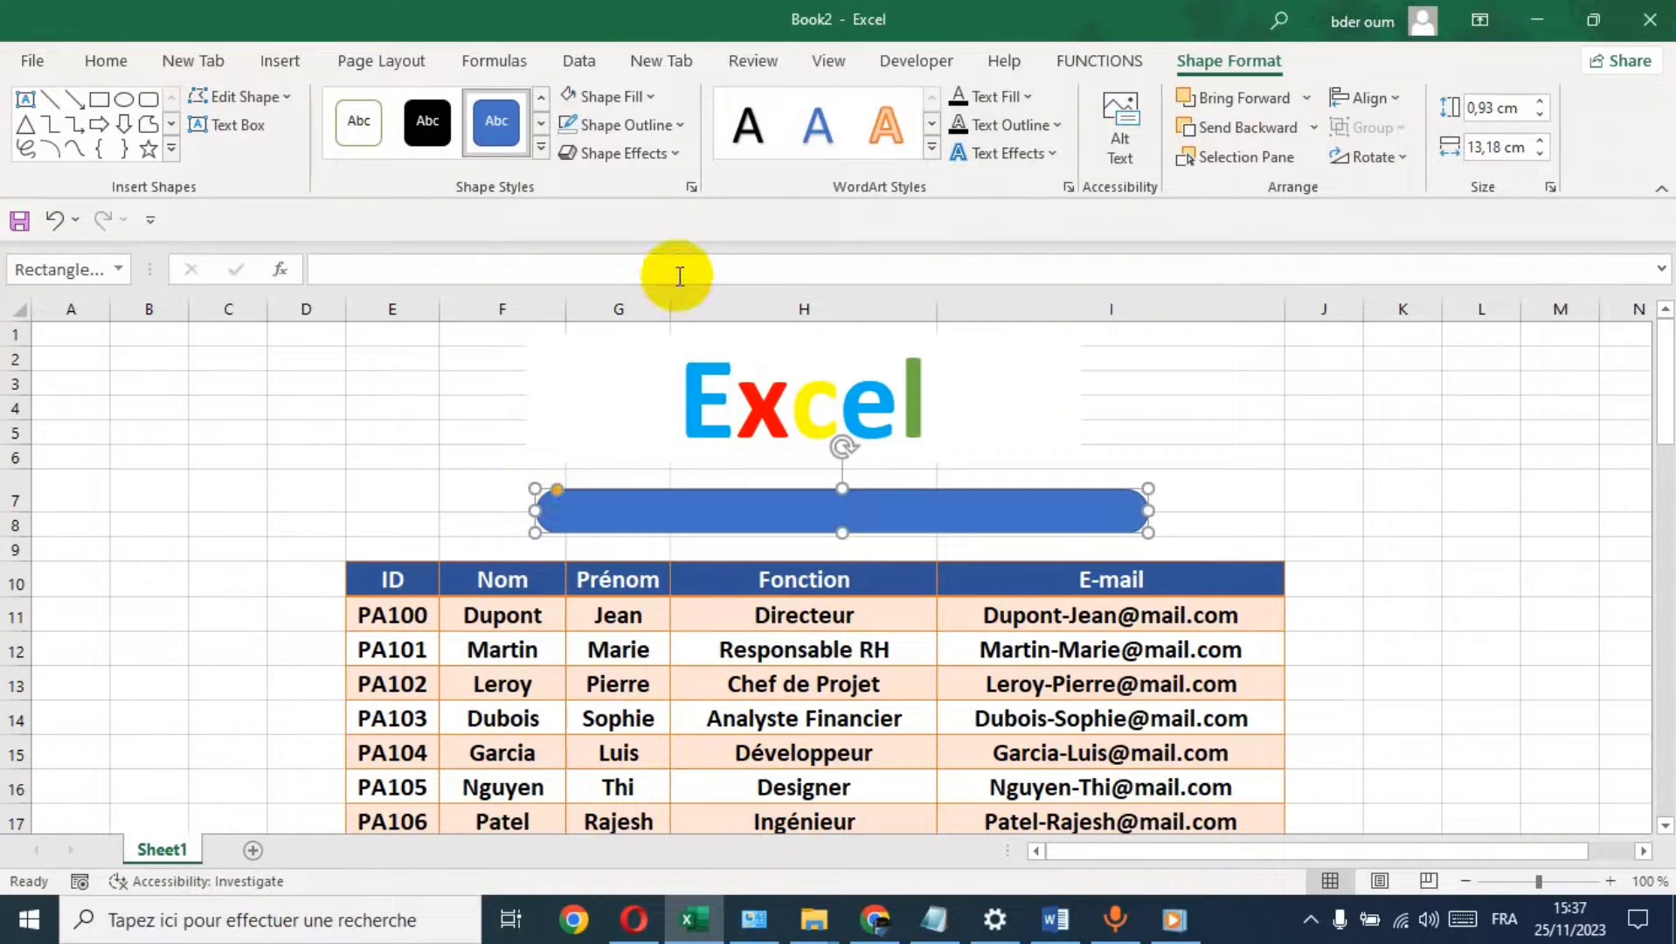
- Restyle the pill with a dark-outline style, a 2¼ pt outline and light grey fill
left_click(541, 147)
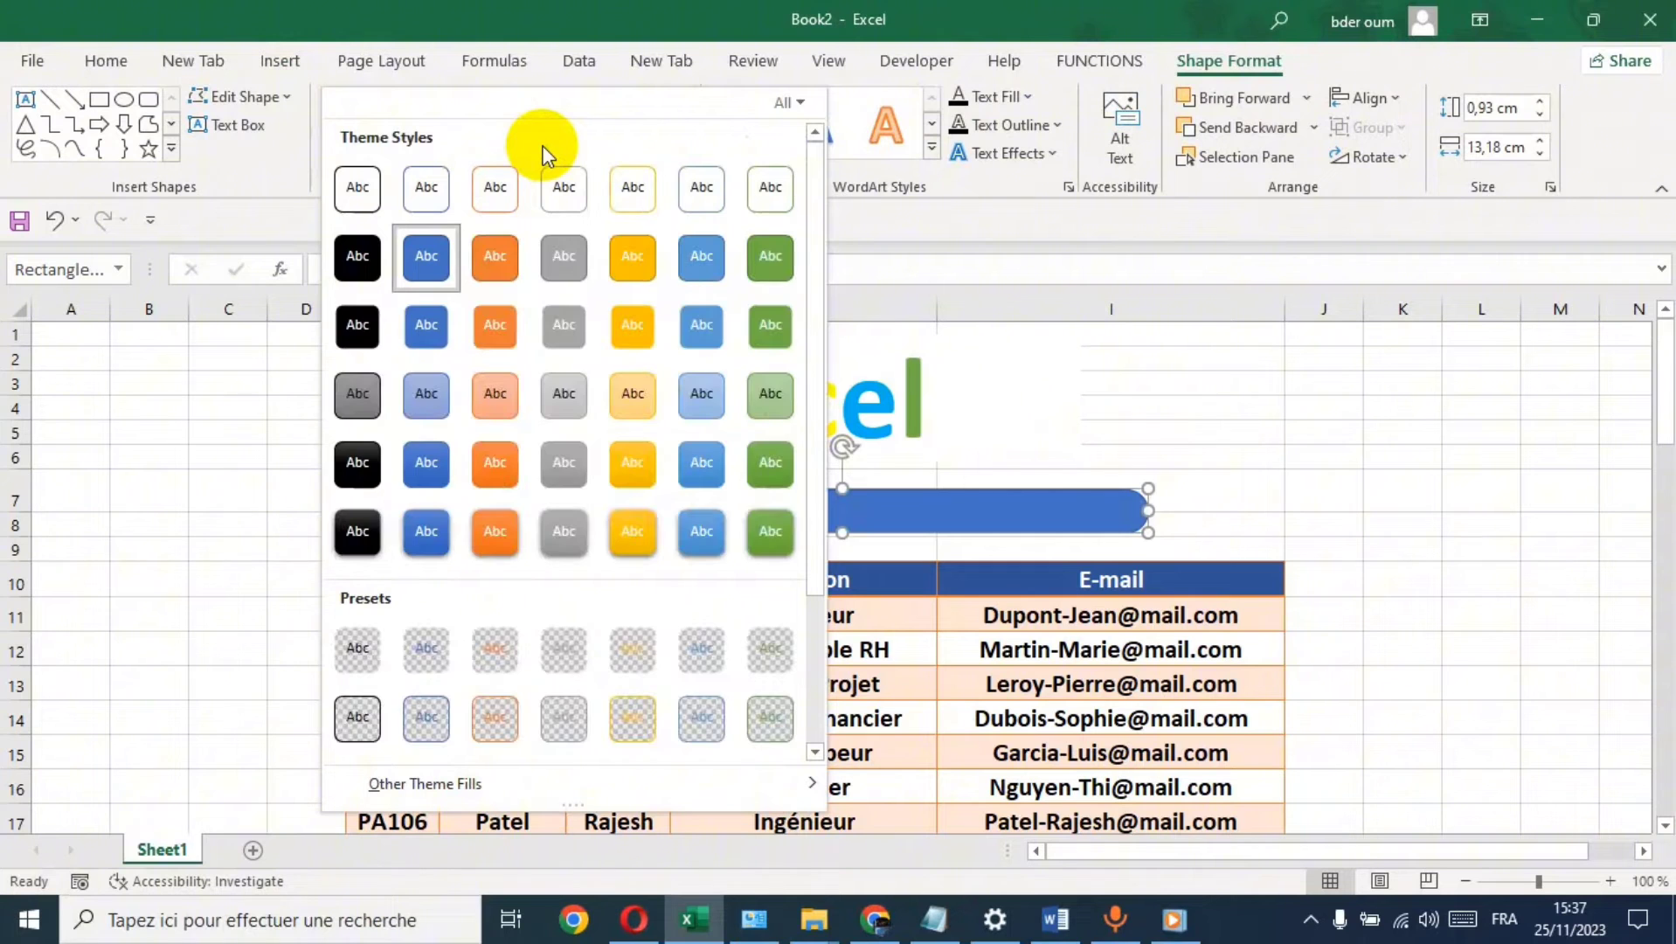
left_click(362, 187)
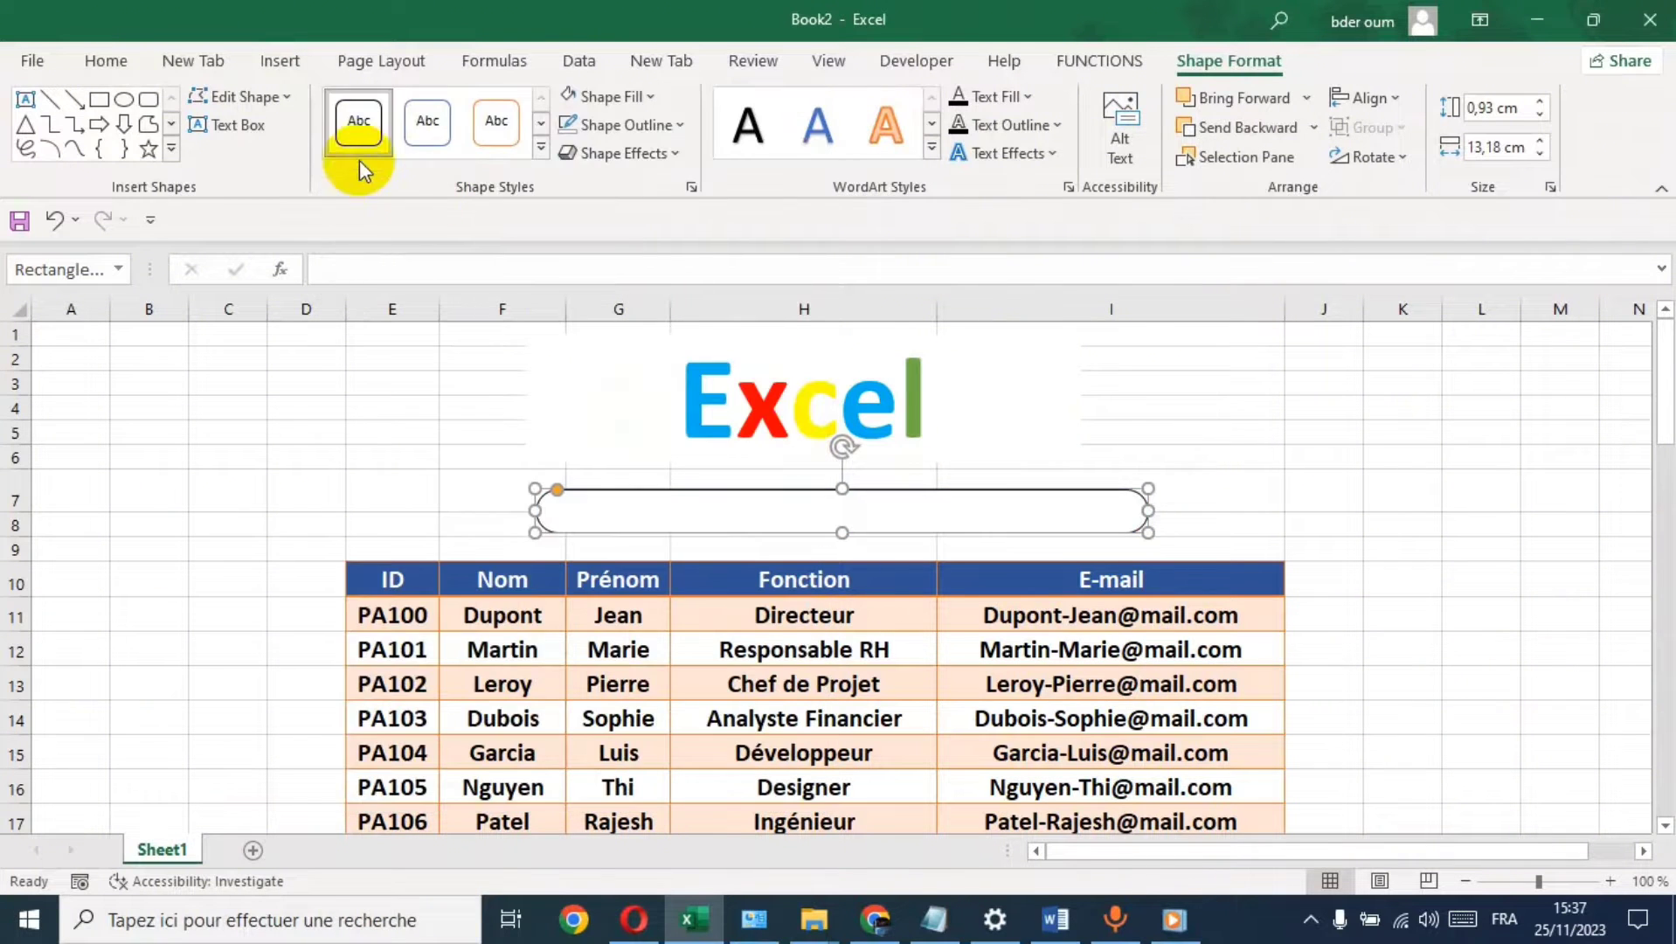
left_click(681, 127)
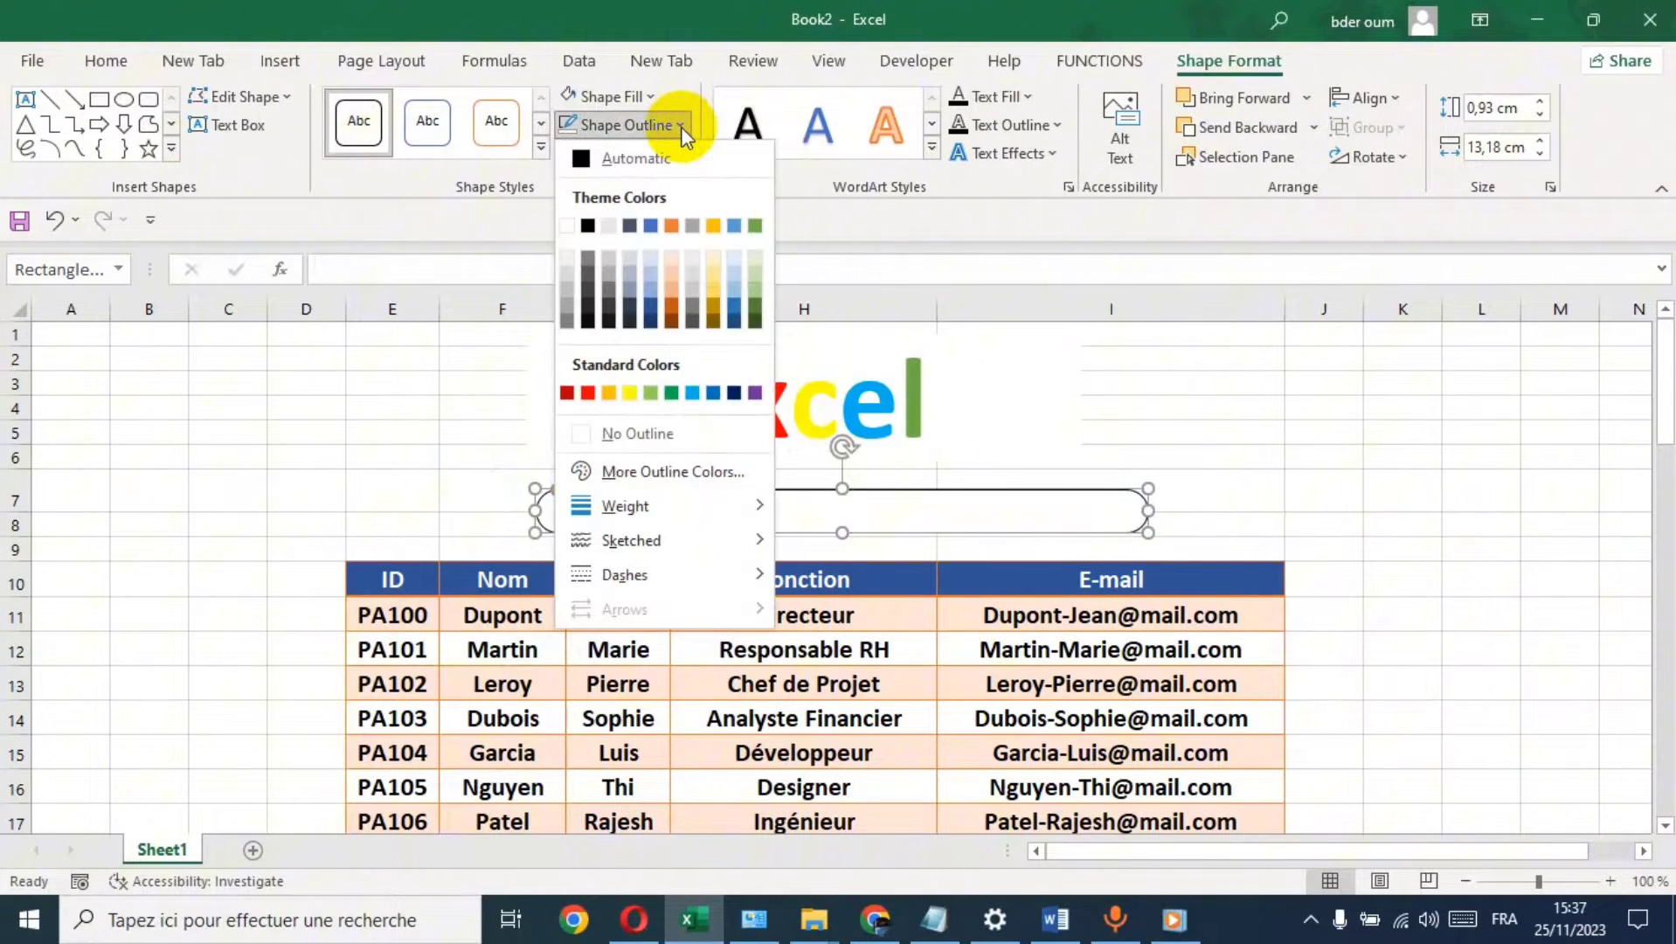
mouse_move(659, 505)
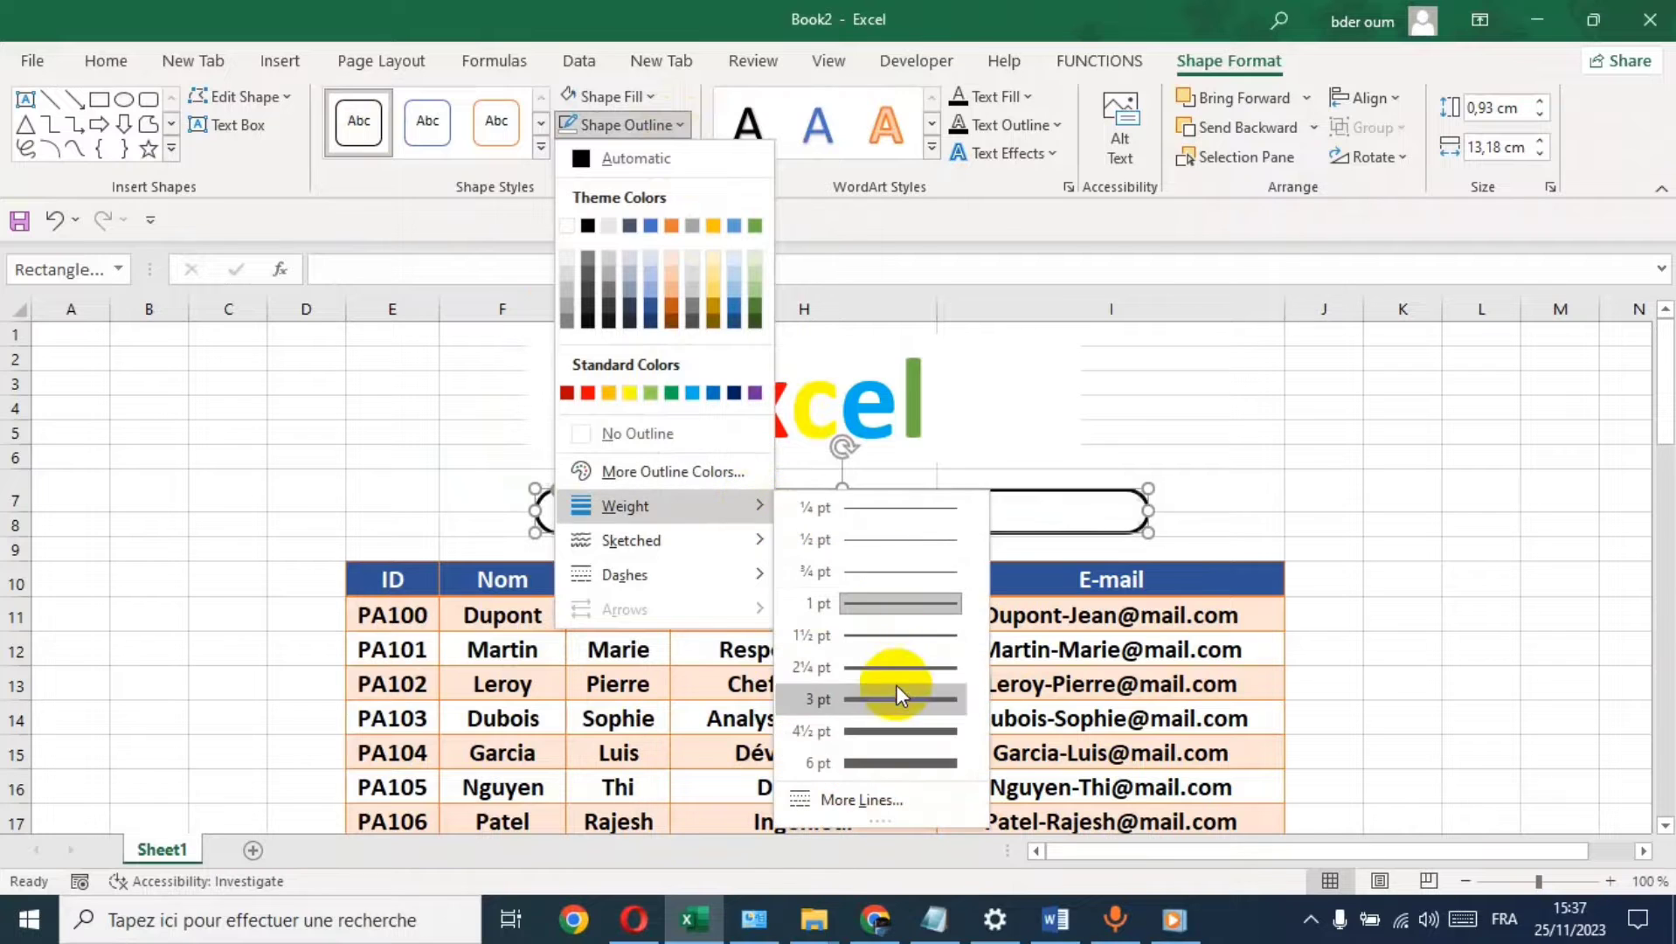
left_click(893, 667)
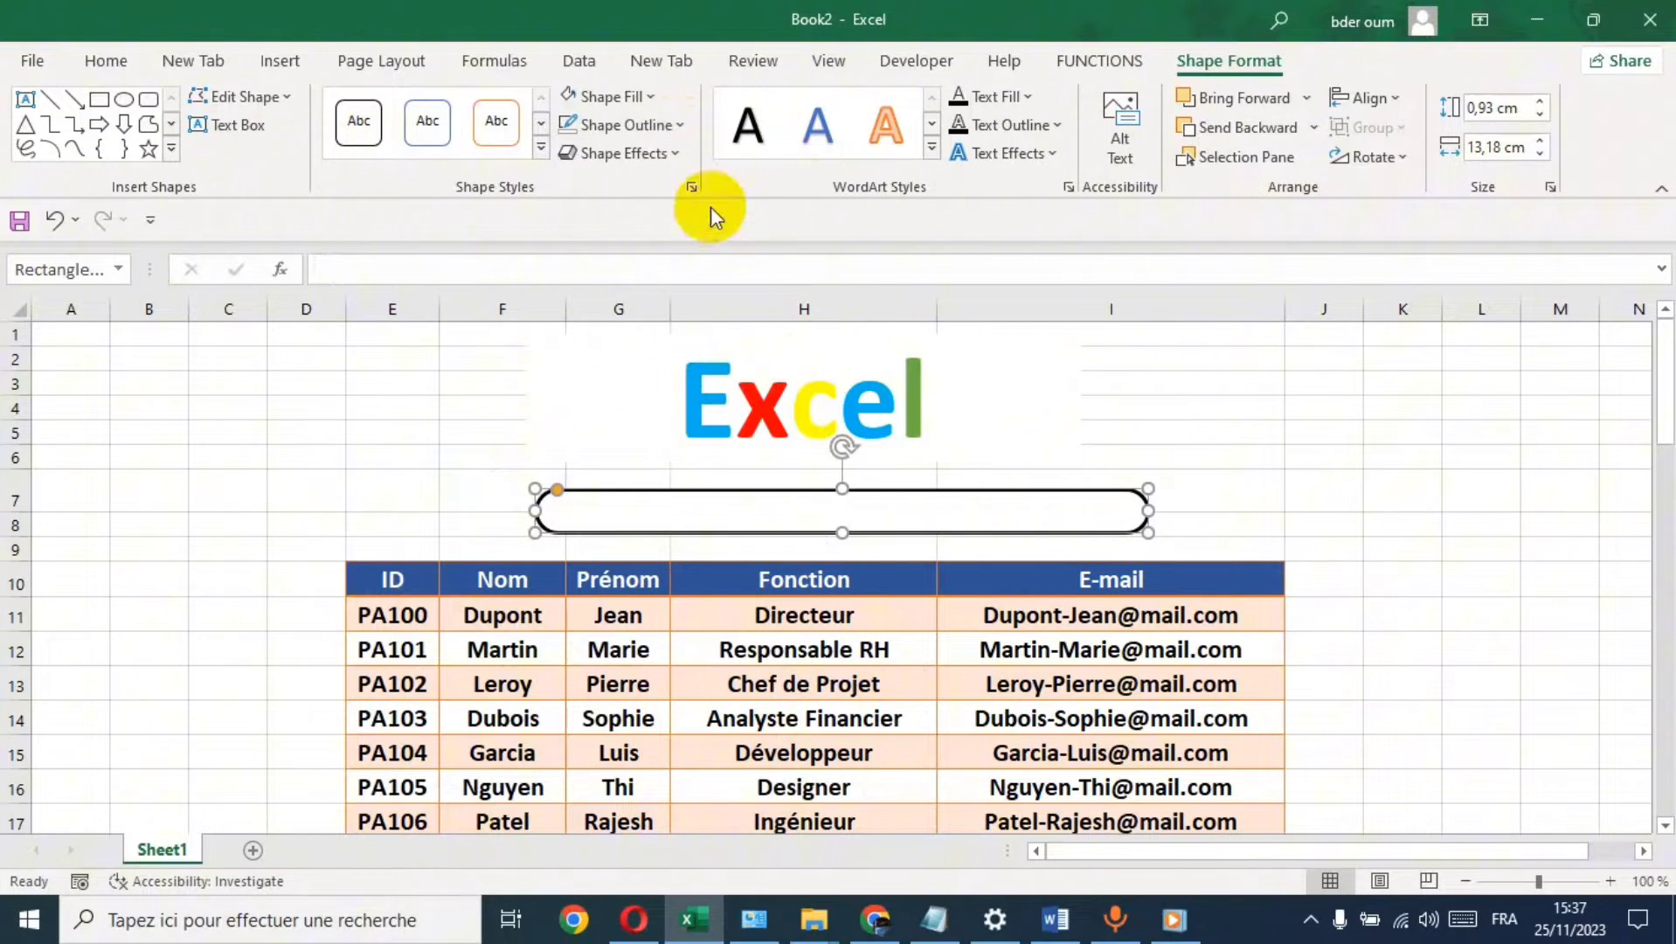
left_click(655, 99)
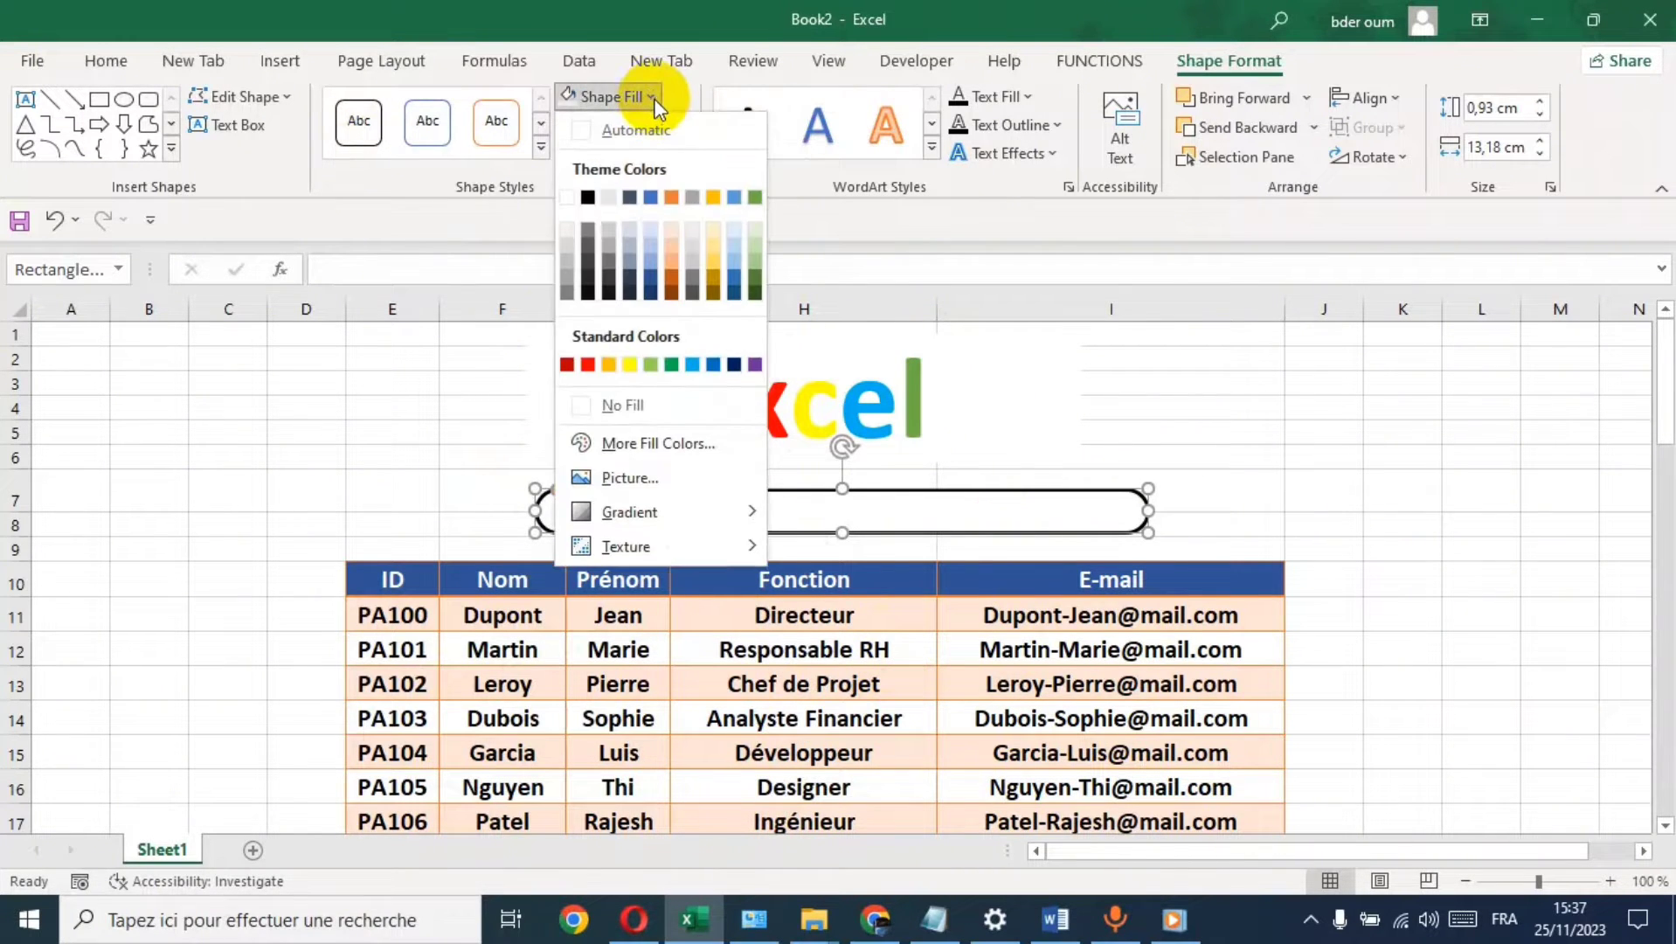
left_click(693, 231)
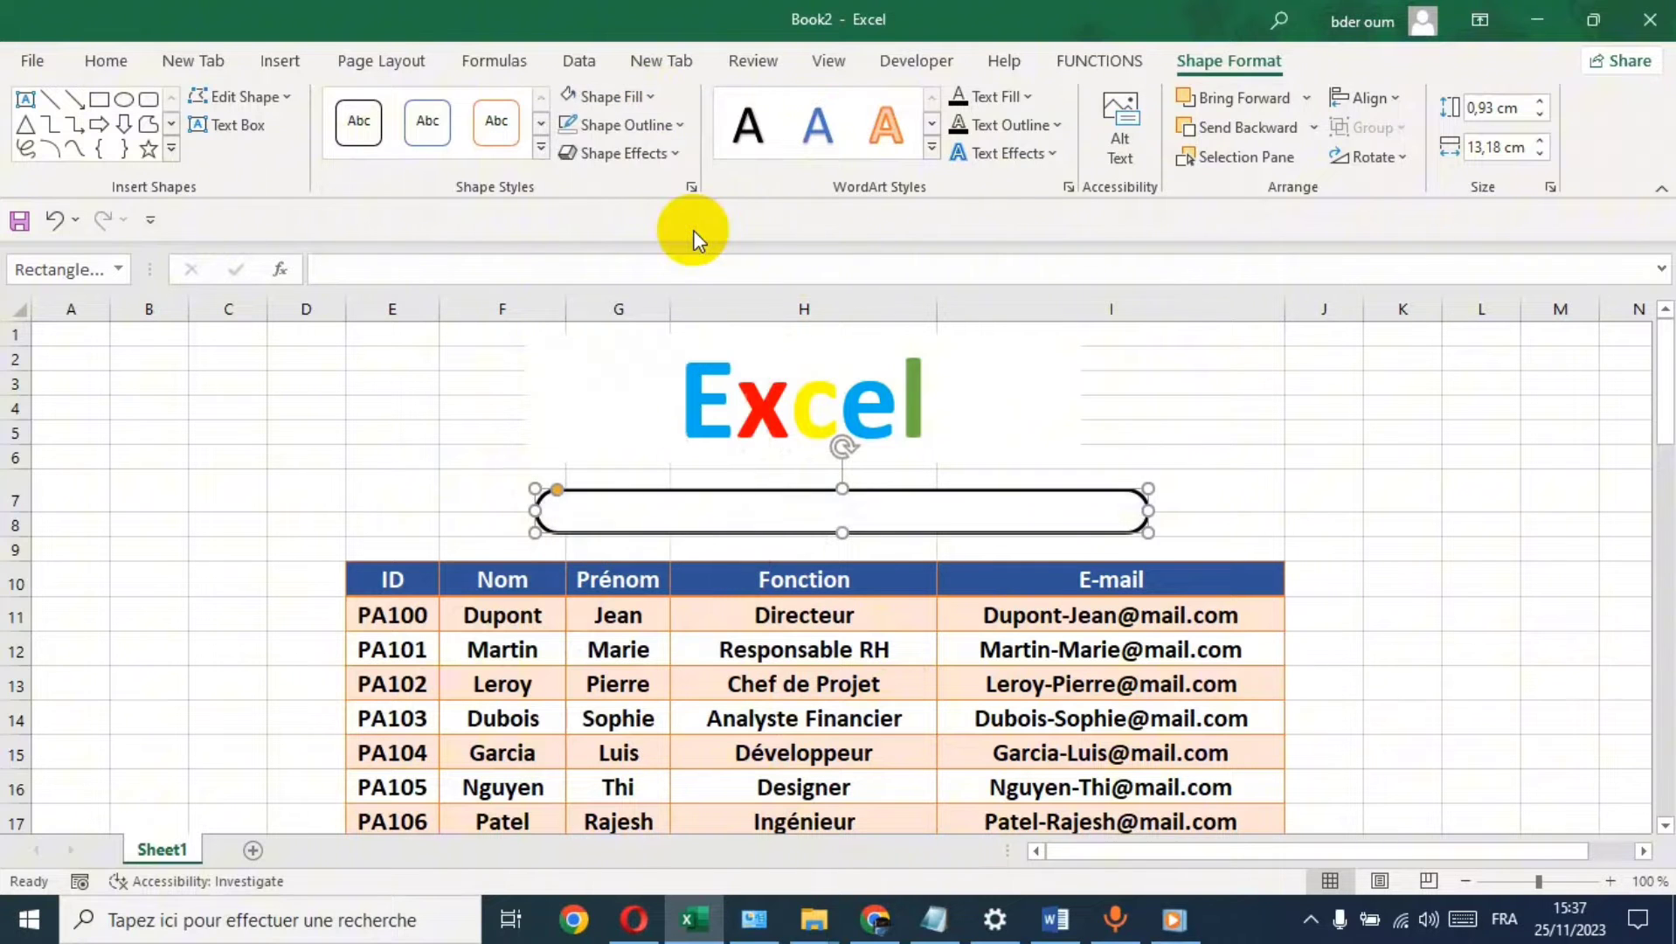
left_click(1266, 480)
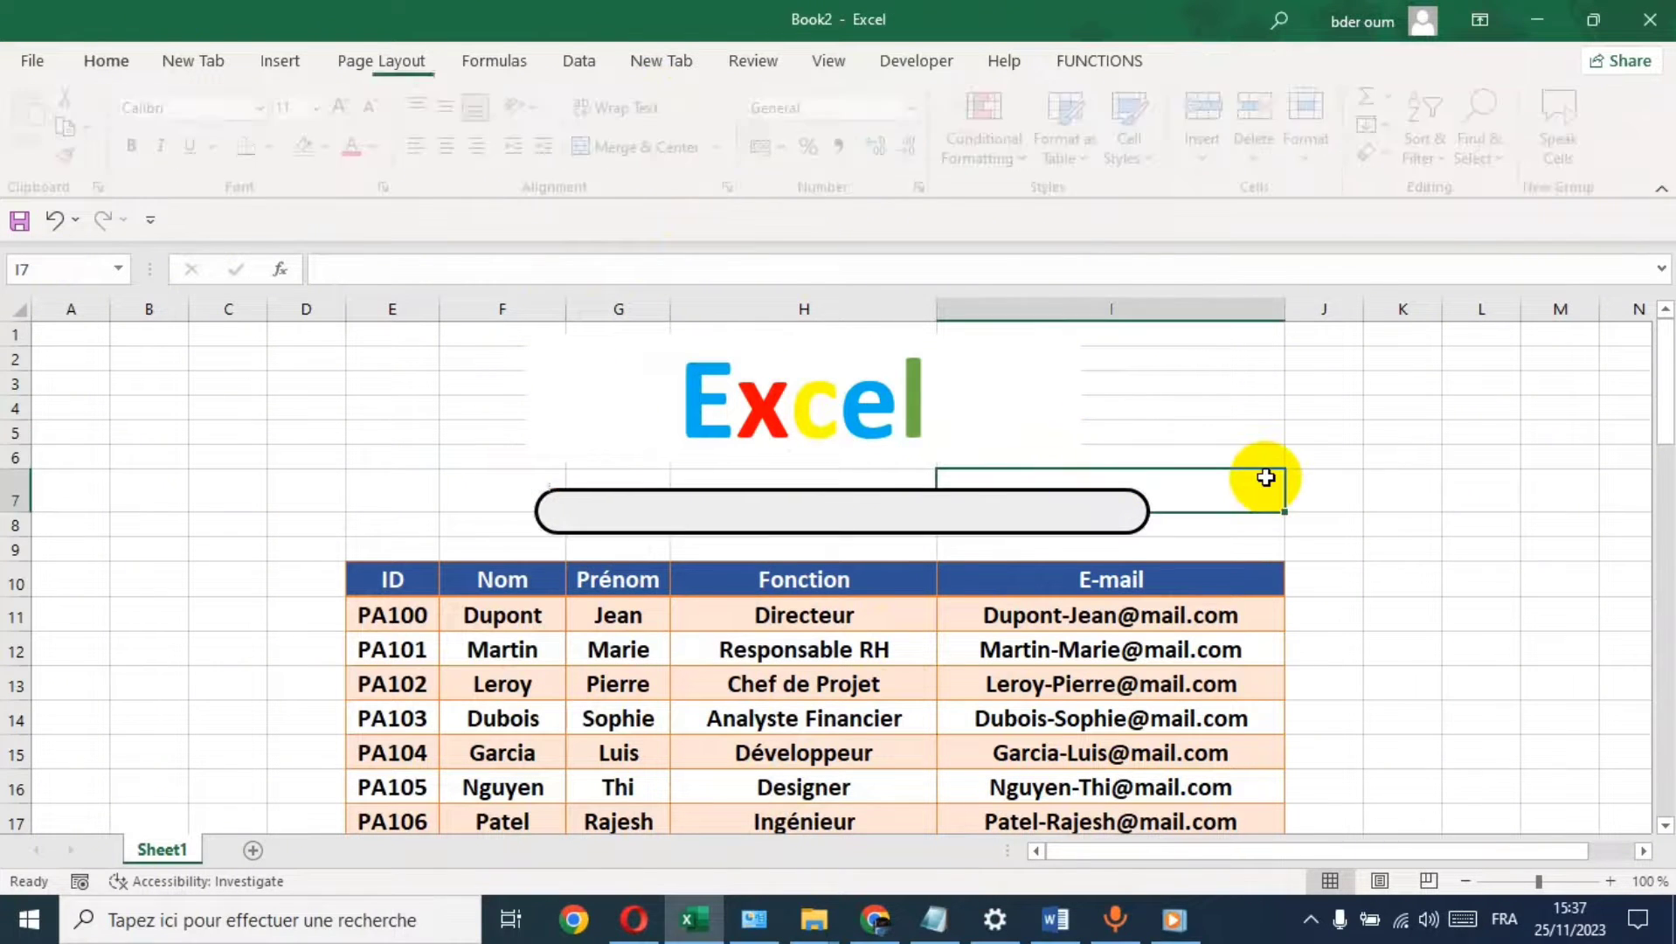
left_click(1306, 429)
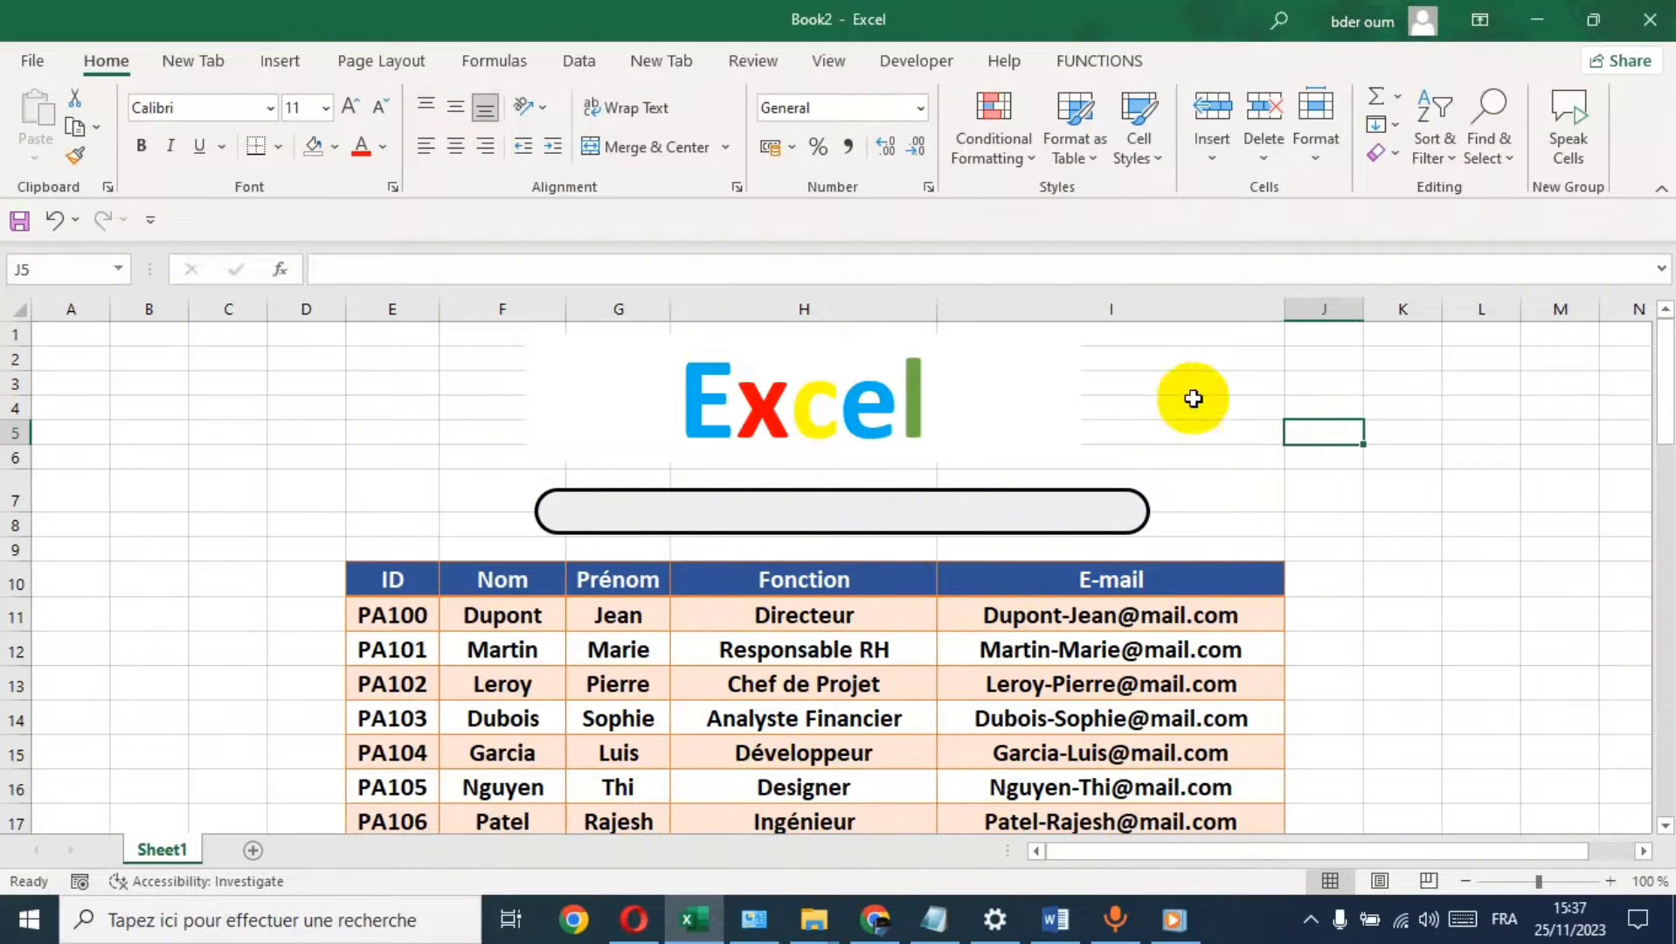
- Shift the Excel title slightly to the right
left_click(1015, 395)
left_click_drag(889, 462, 919, 461)
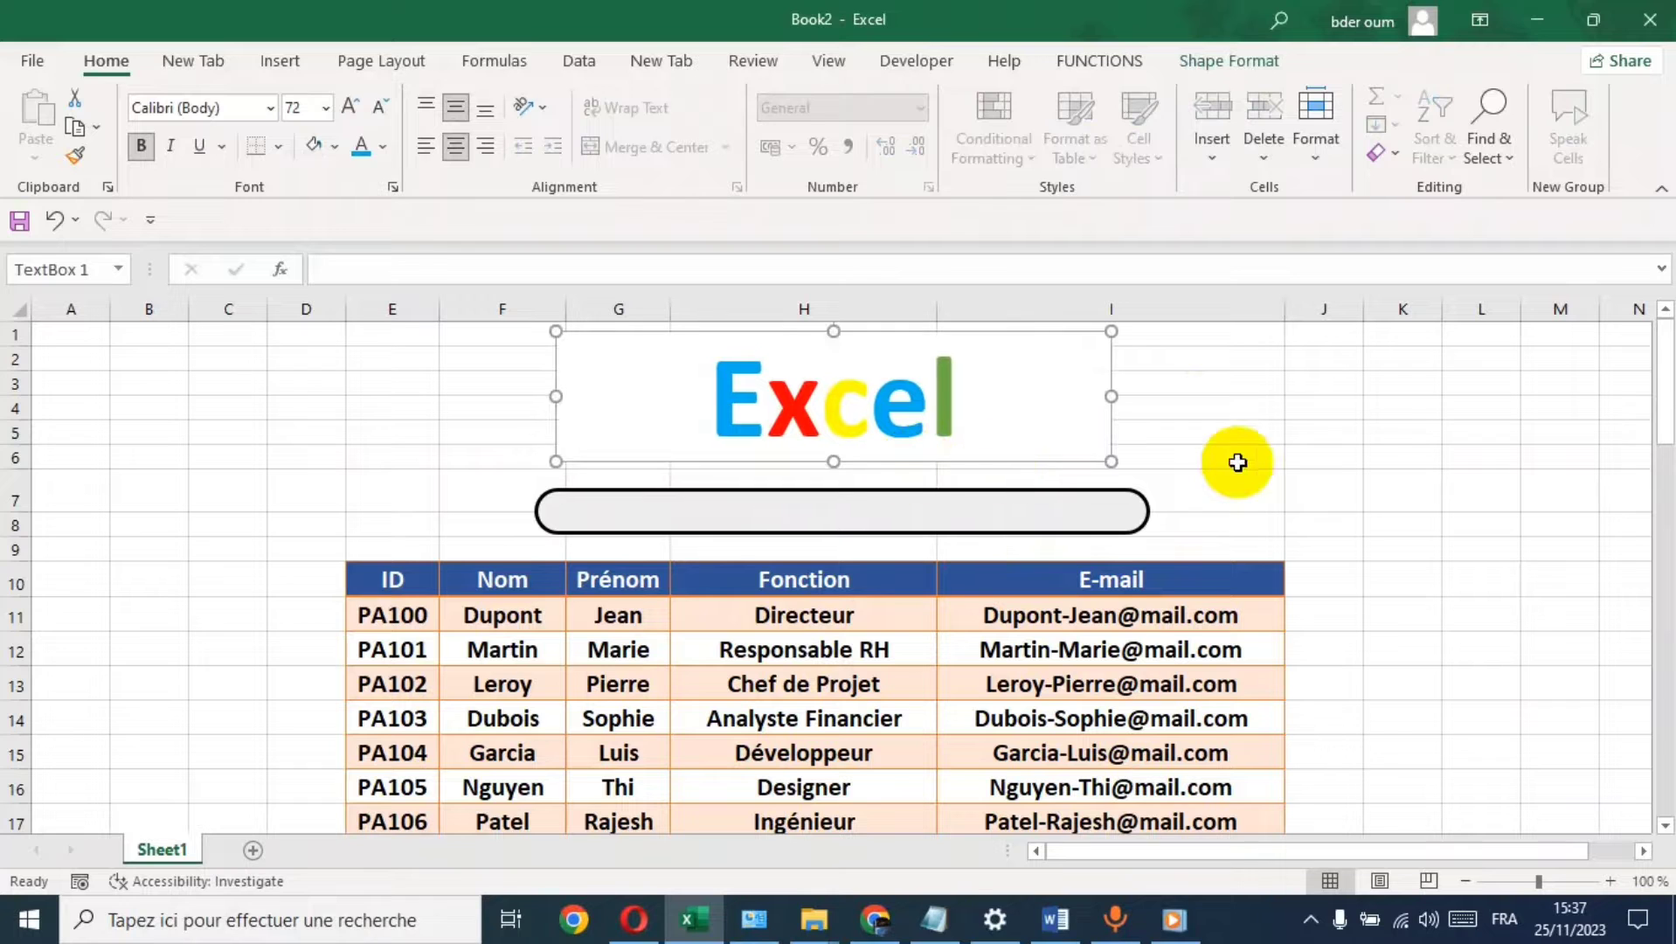
left_click(1337, 409)
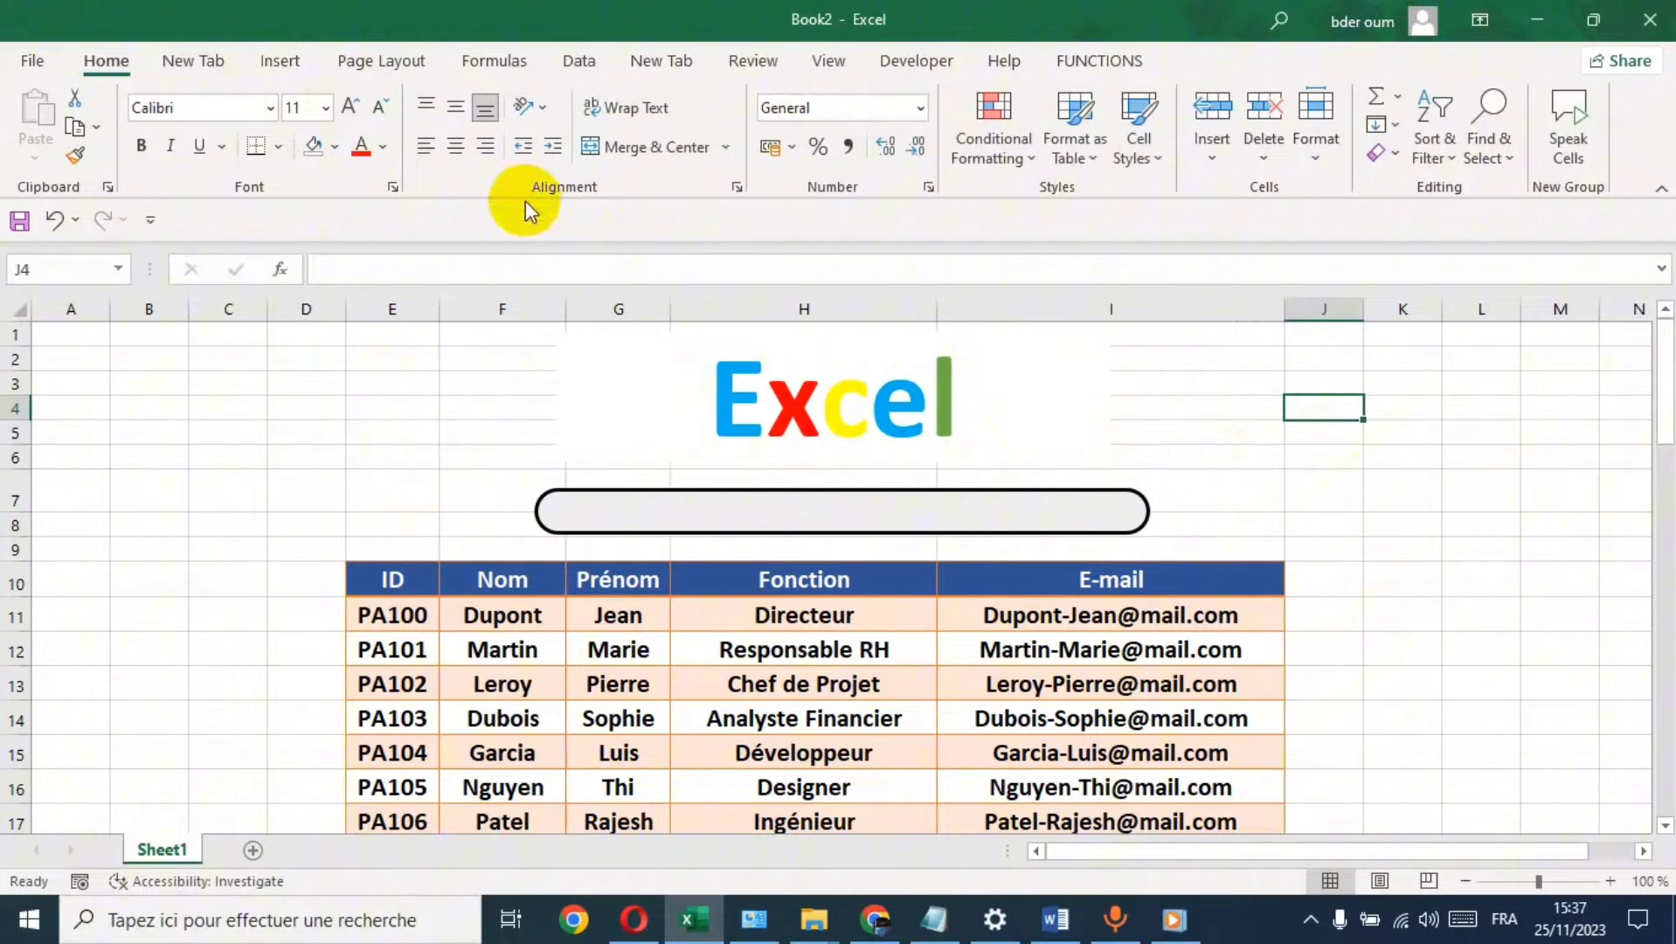
left_click(278, 61)
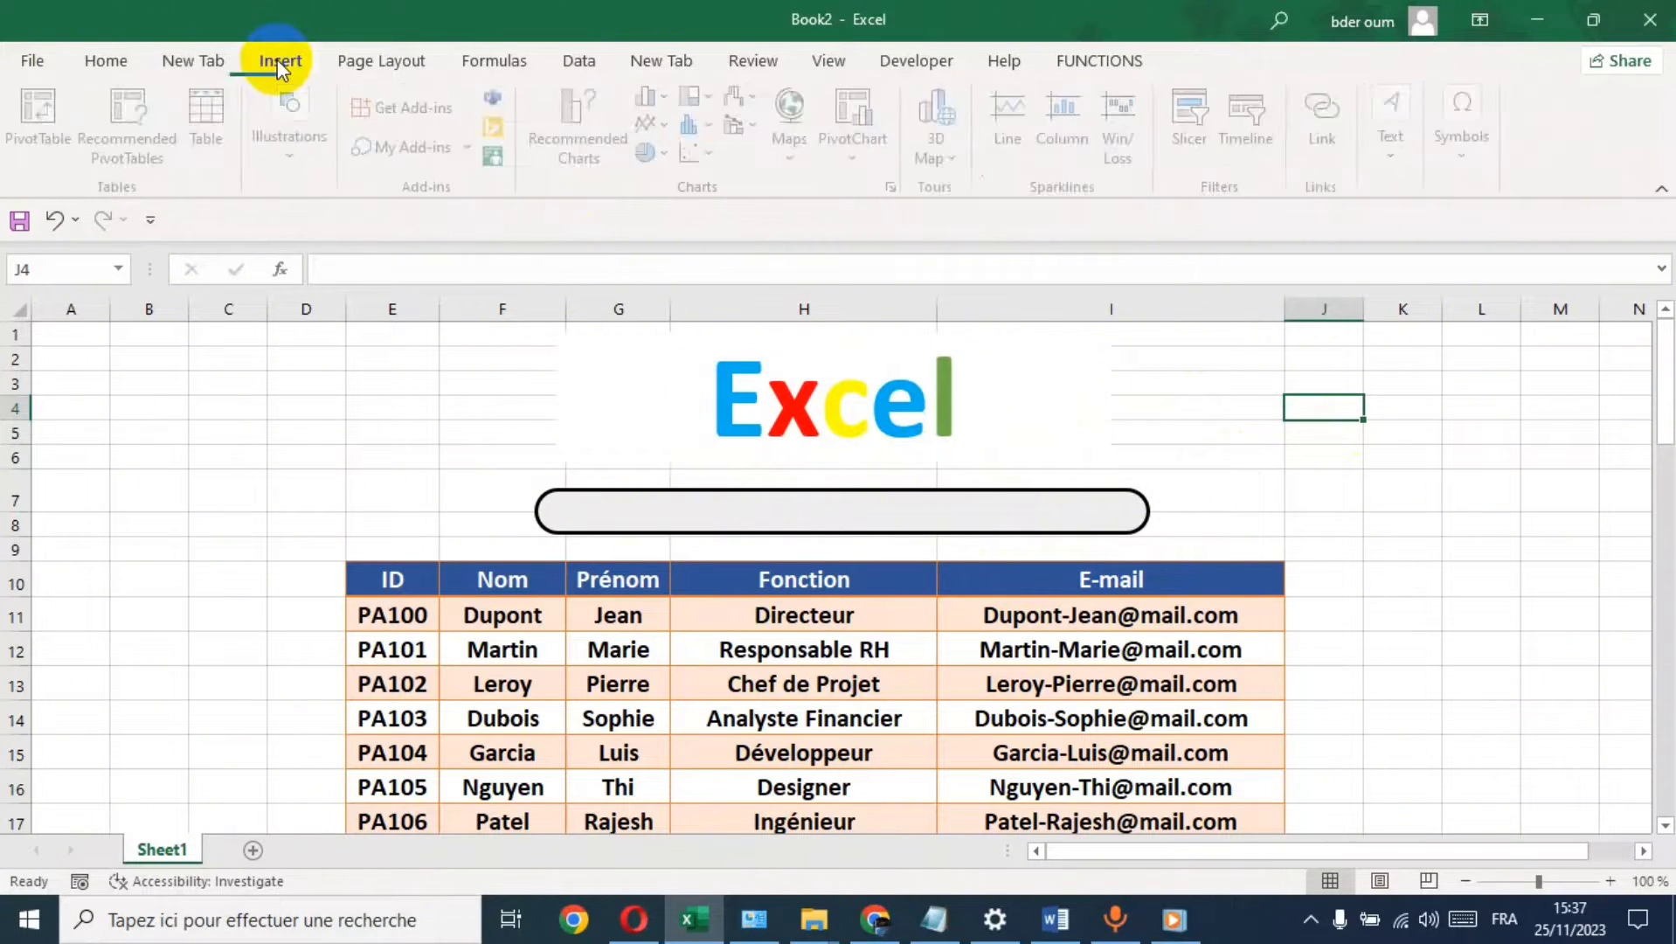
- Insert the magnifier image from this device, place it in the bar's left end and recolour it blue
left_click(295, 155)
left_click(340, 262)
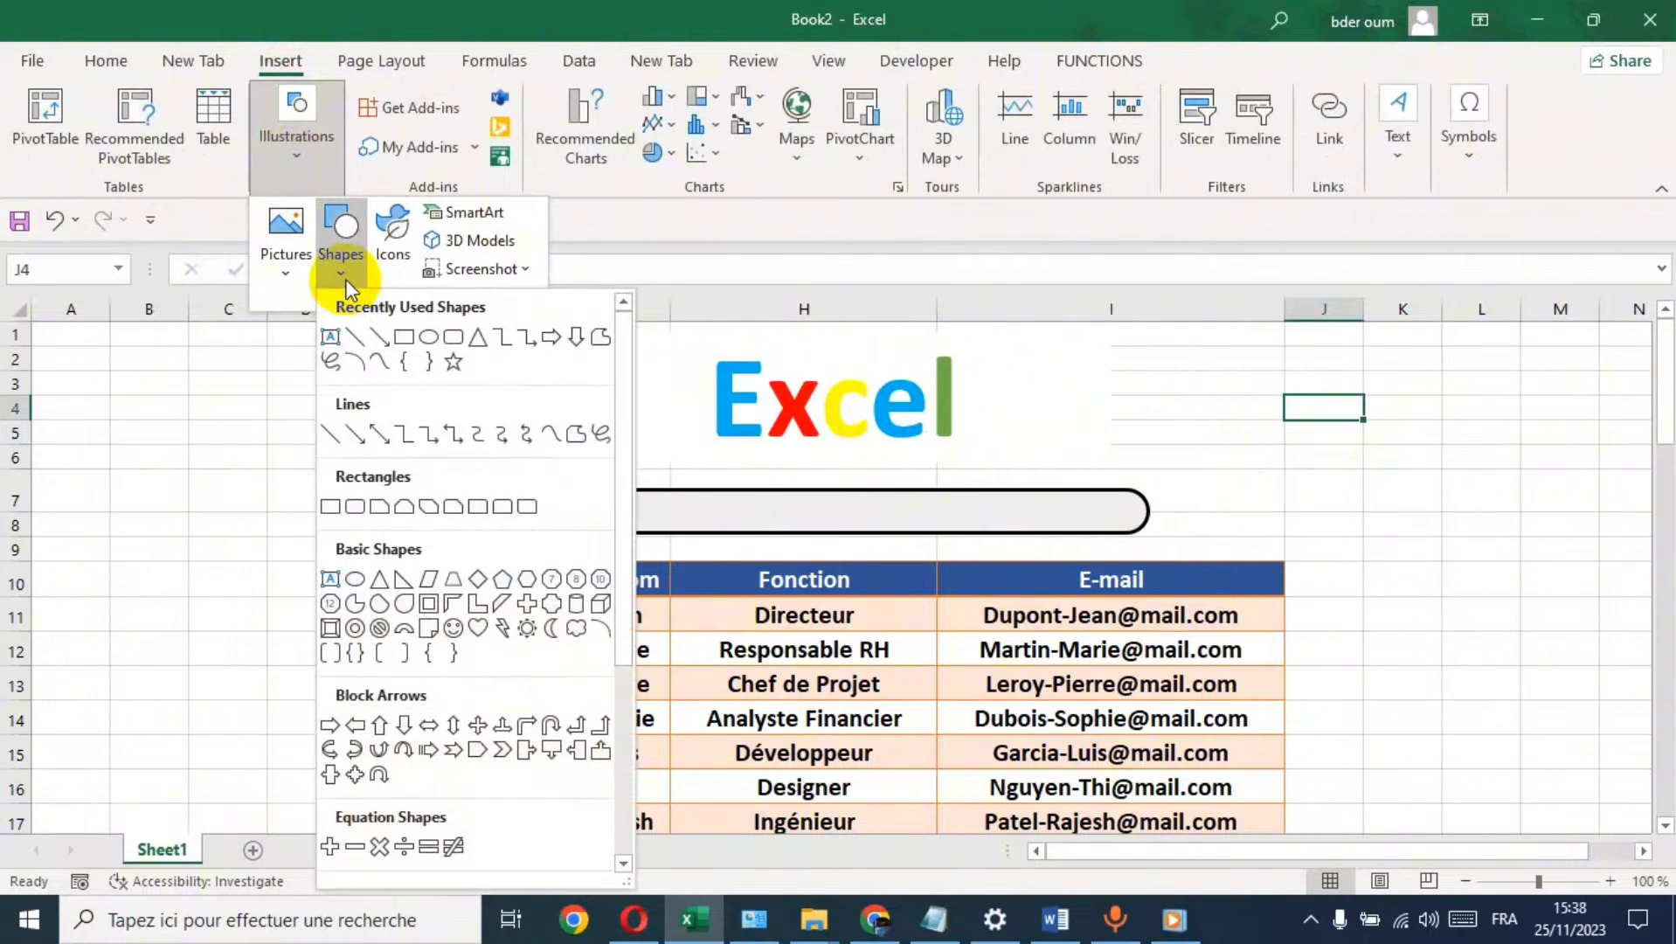
left_click(285, 262)
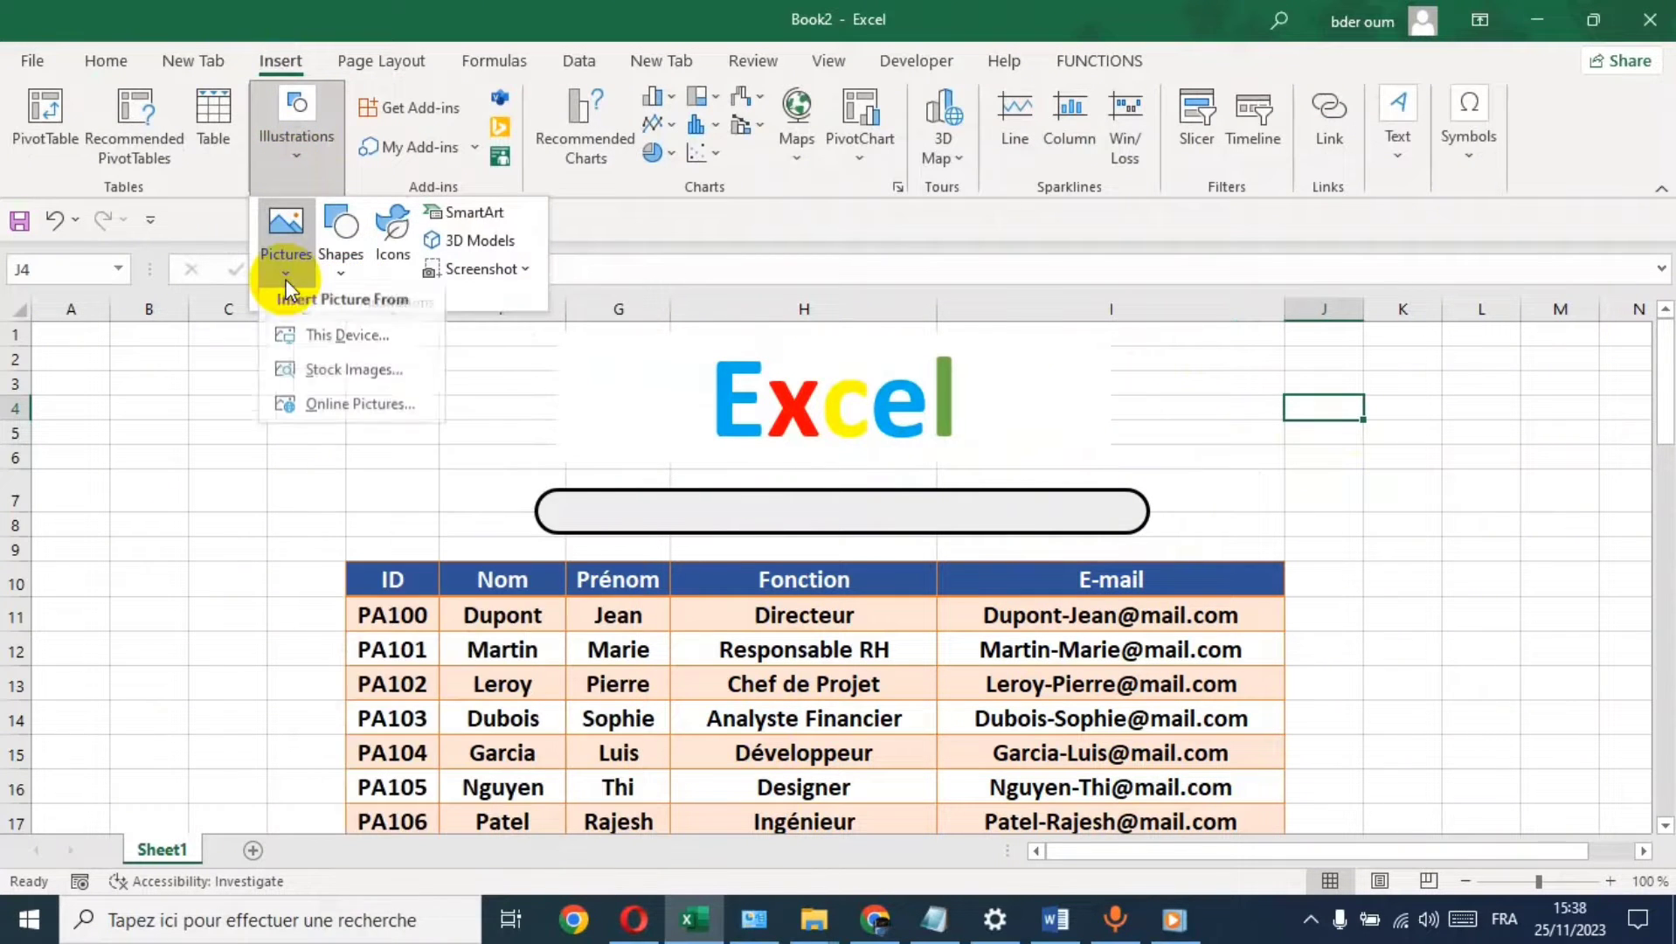
left_click(326, 339)
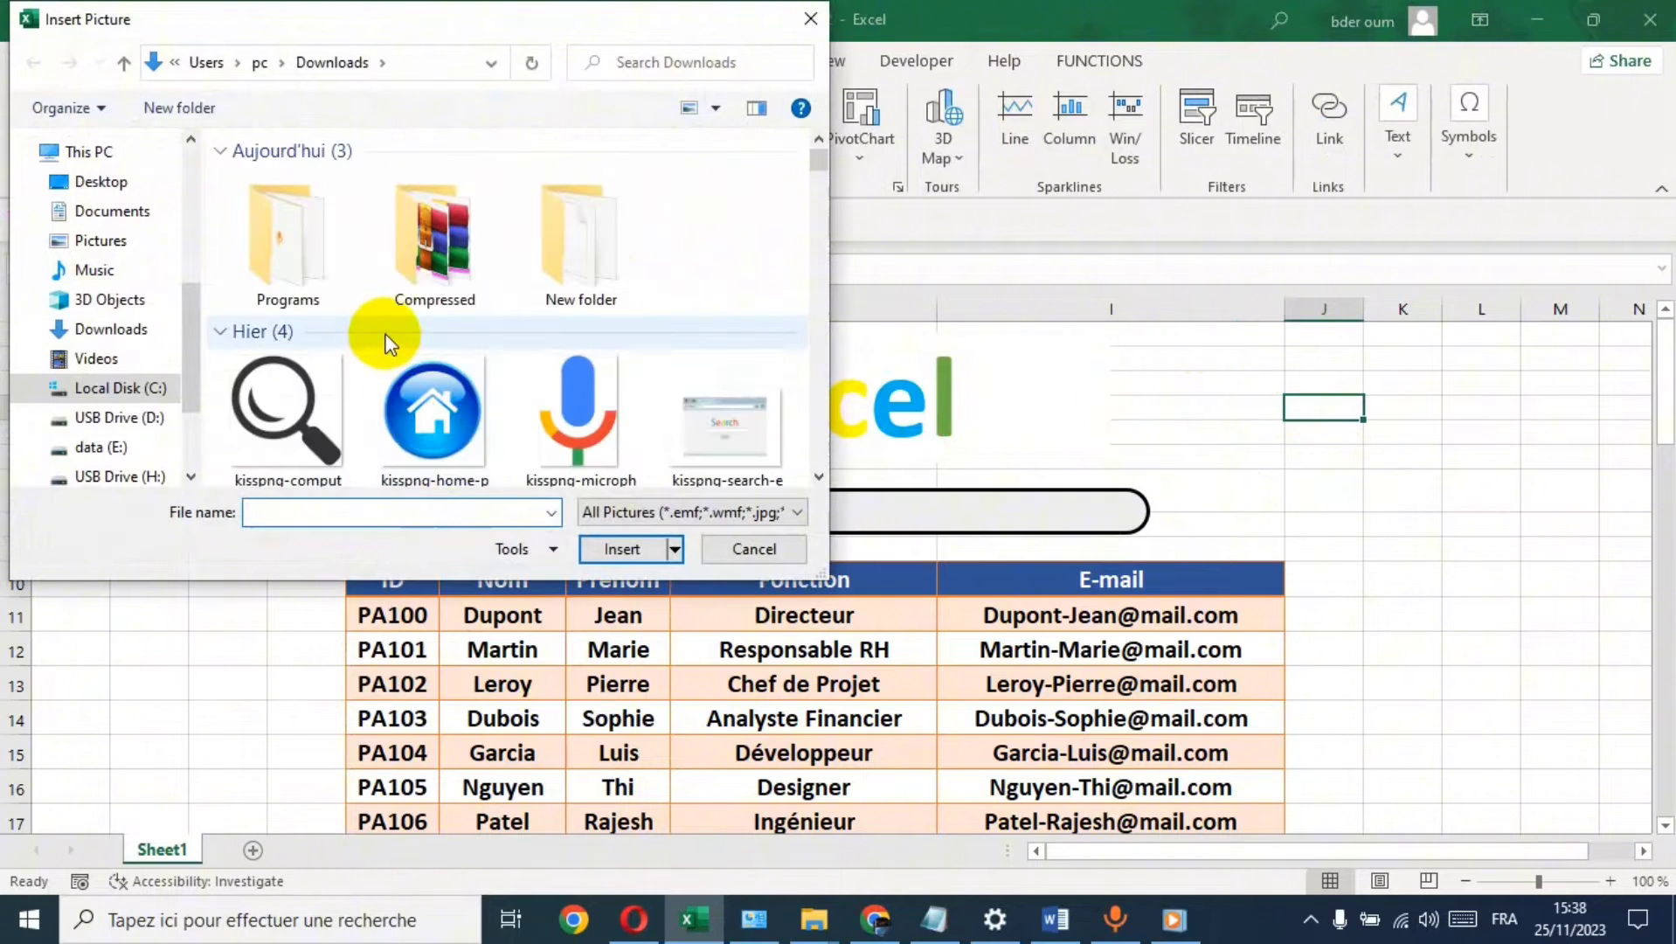
left_click(301, 414)
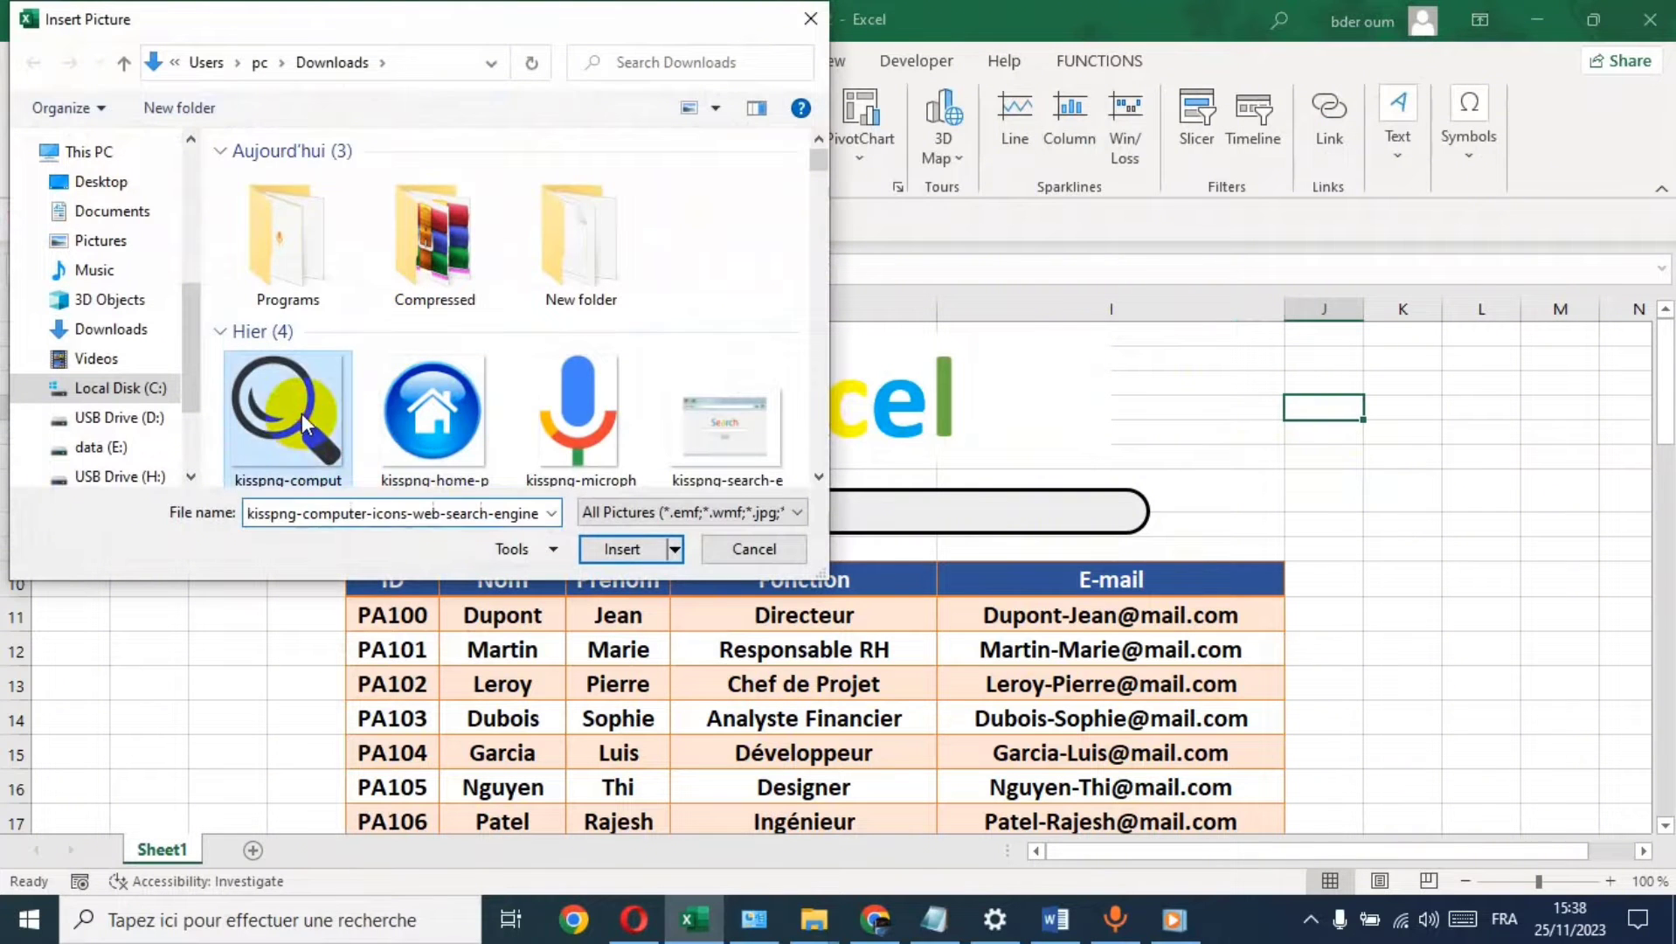
left_click(612, 547)
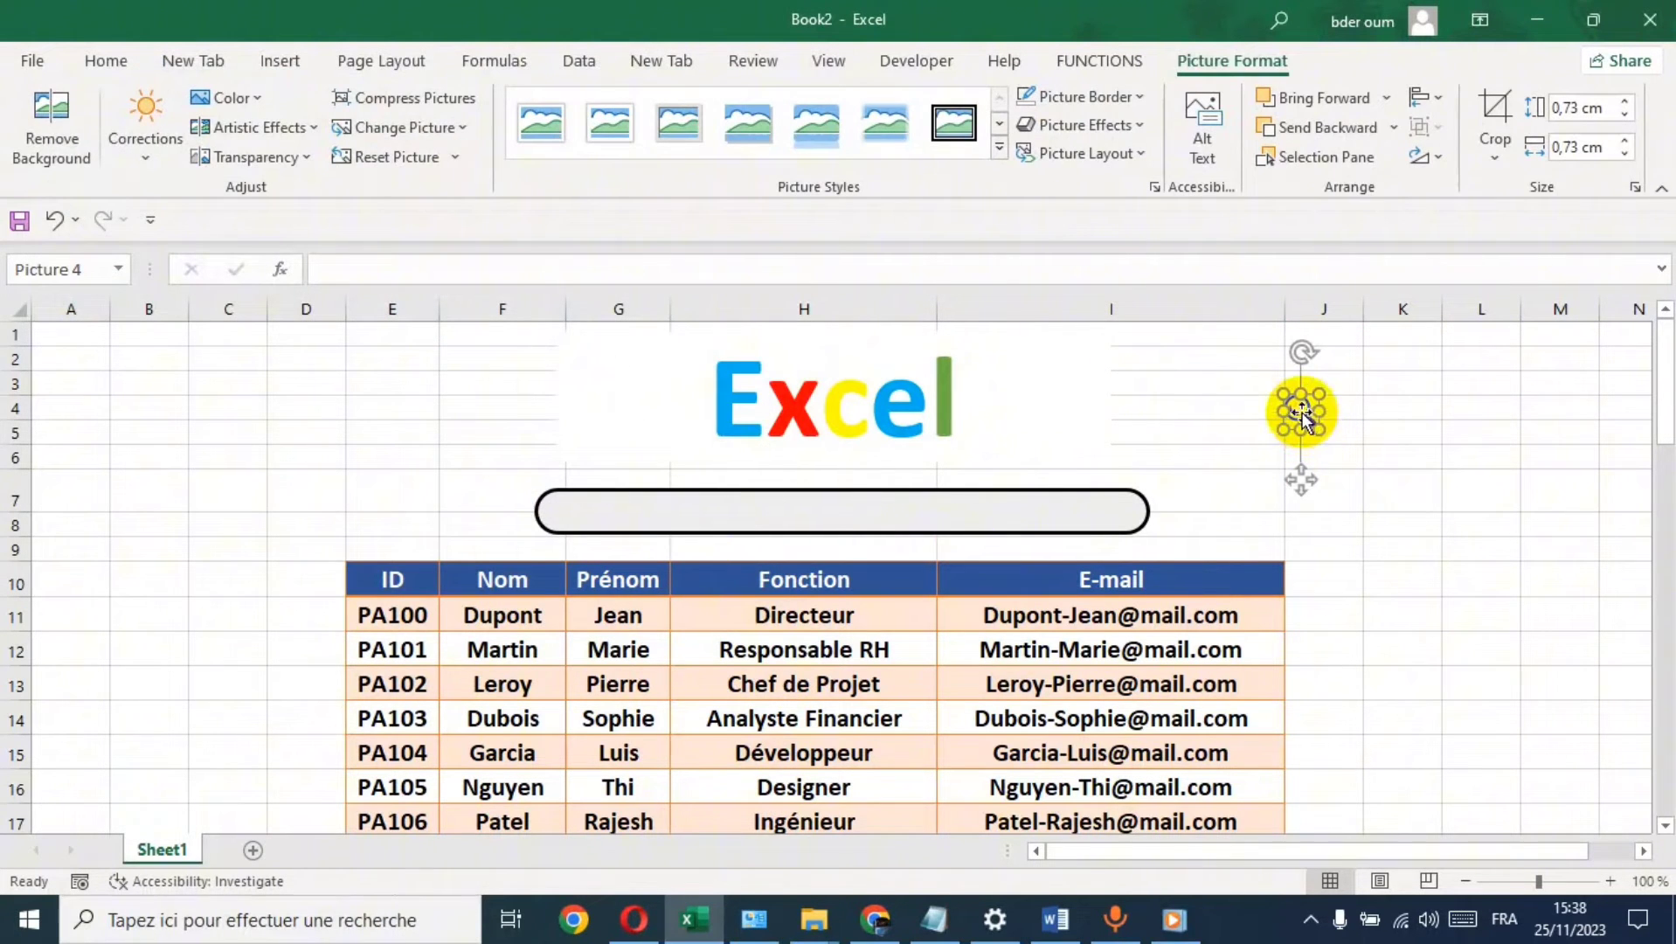
mouse_move(1298, 406)
left_mouse_down()
mouse_move(1103, 452)
mouse_move(347, 446)
mouse_move(467, 498)
mouse_move(573, 508)
left_mouse_up()
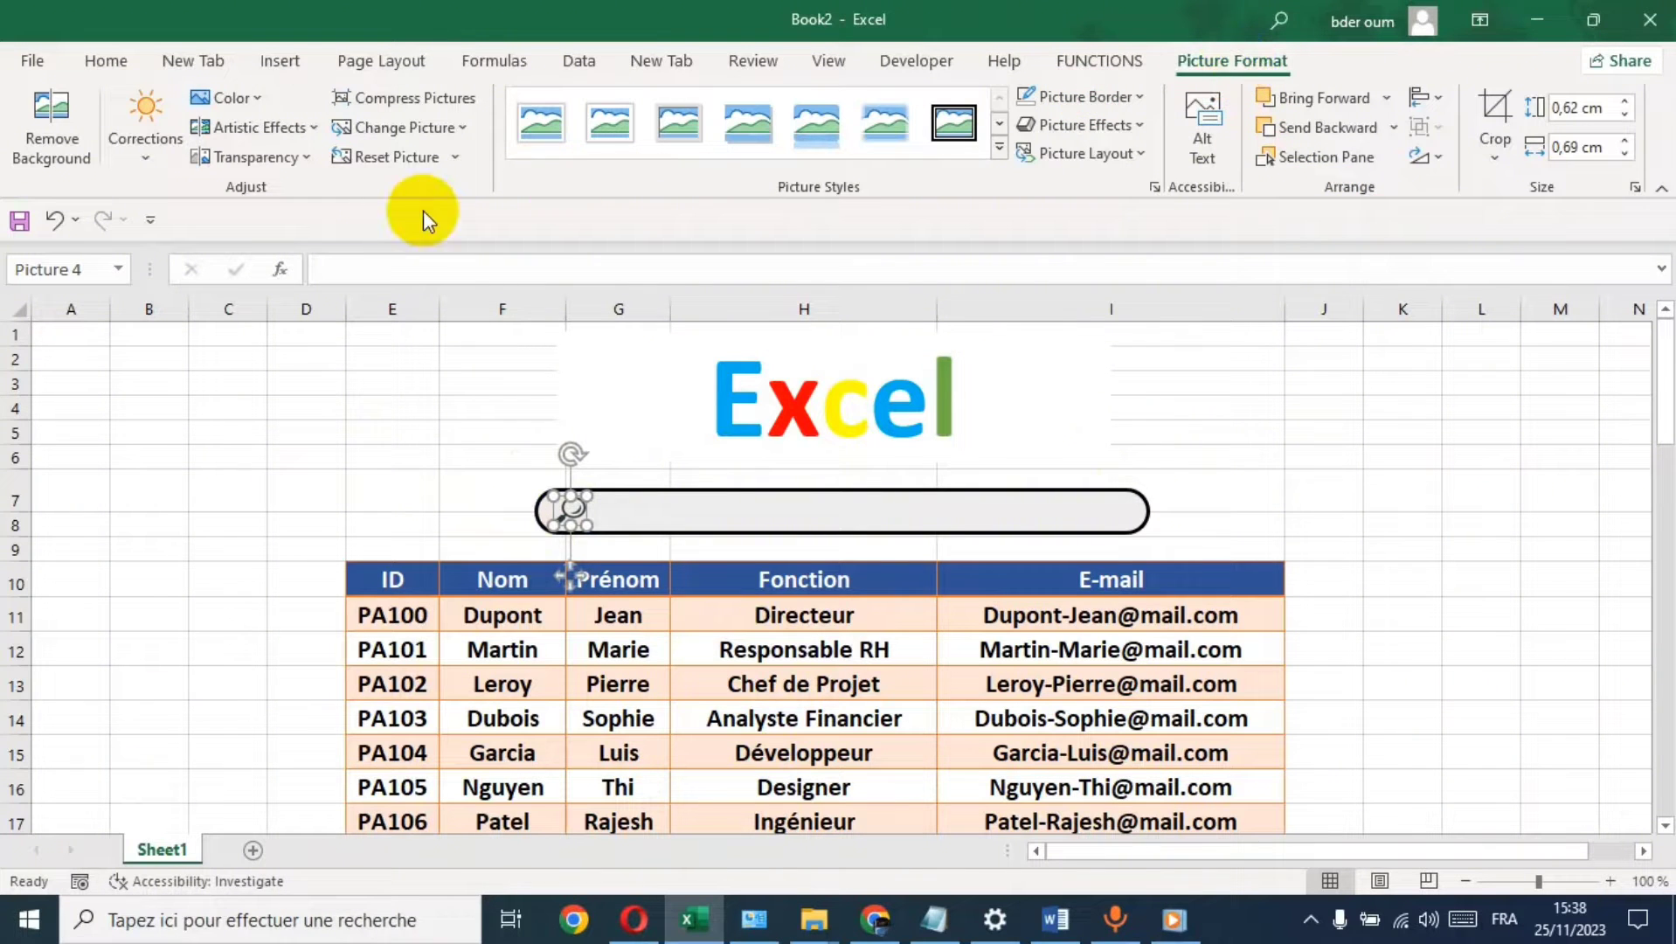
left_click(260, 97)
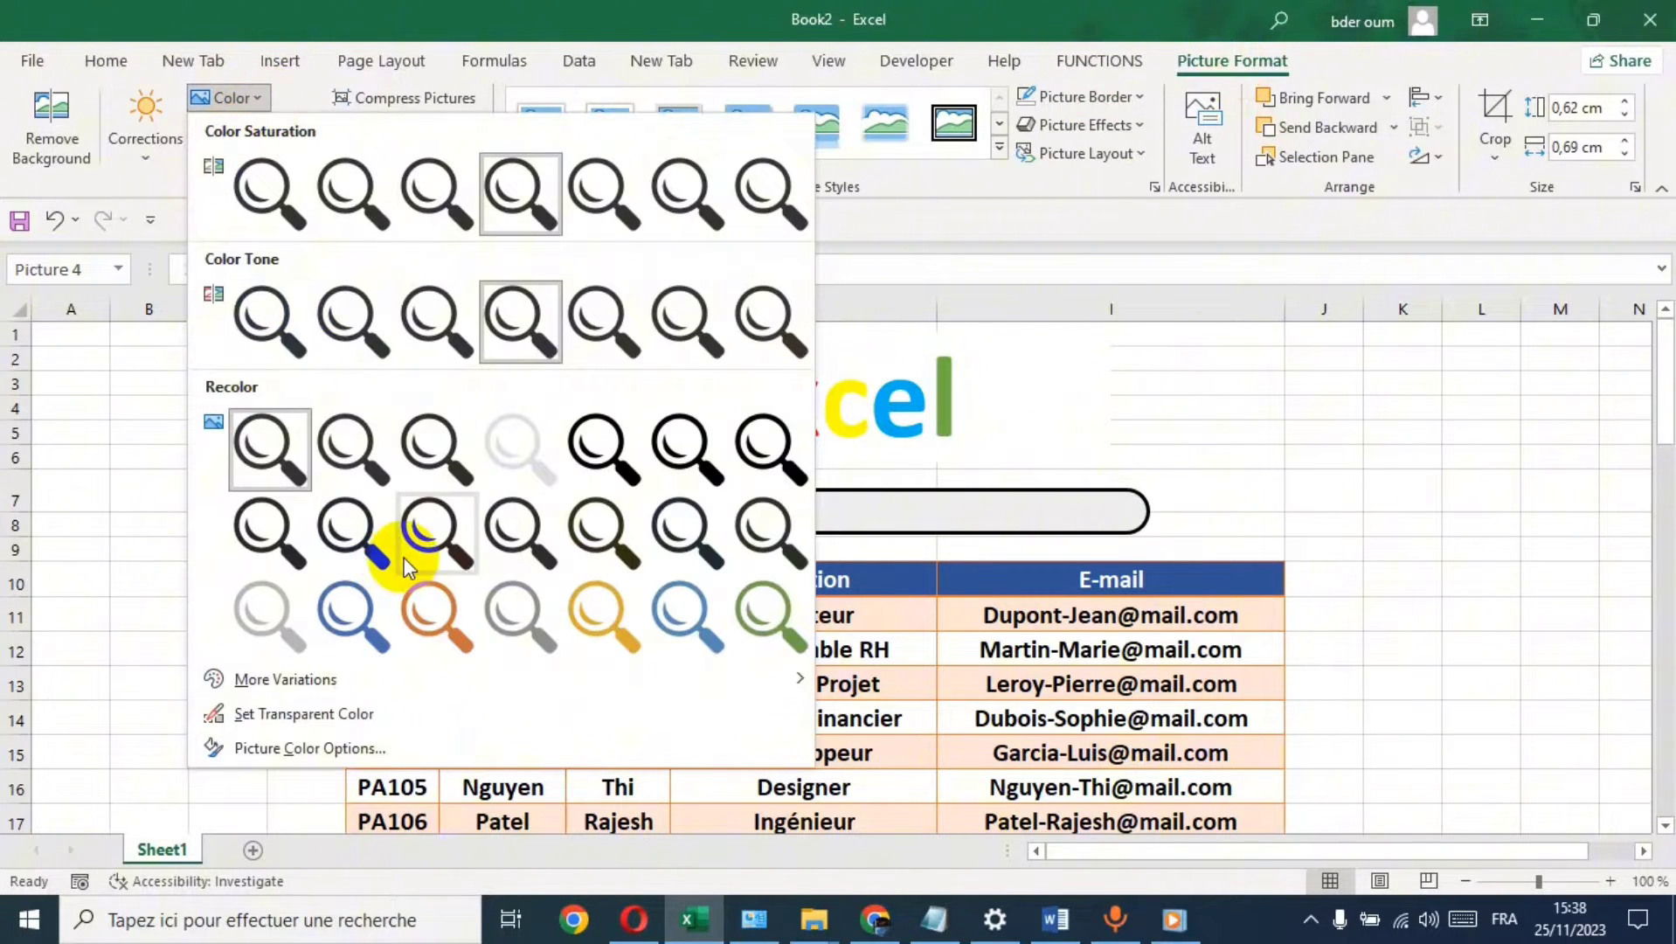
left_click(351, 614)
left_click(431, 476)
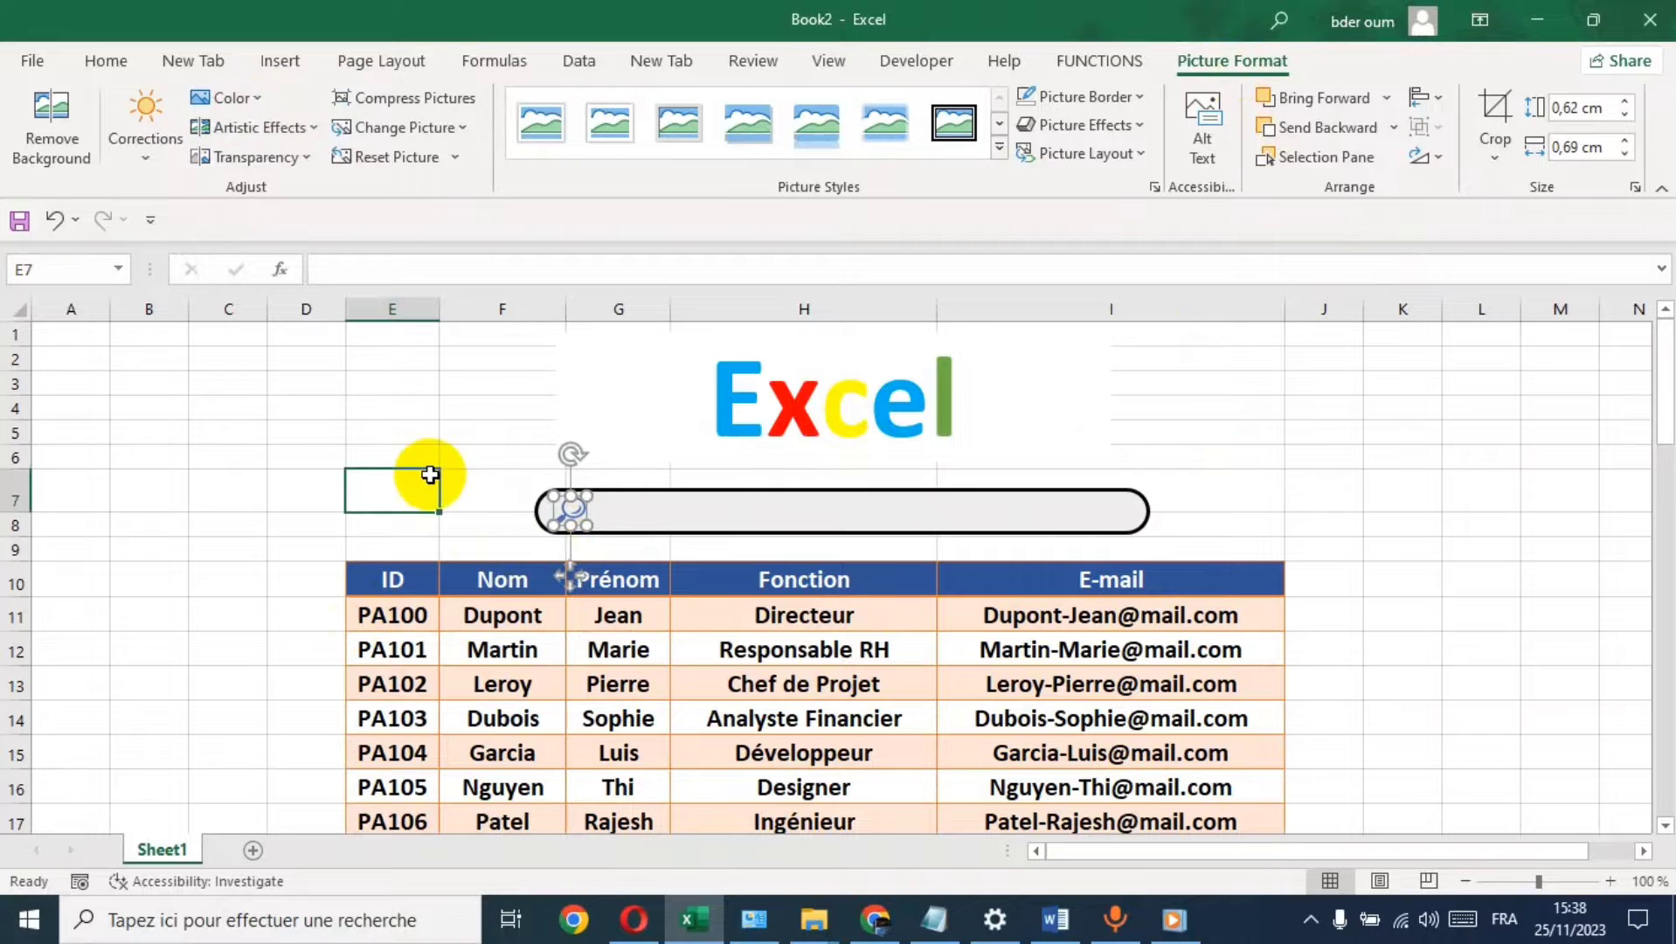
- Insert the microphone image from this device
left_click(283, 65)
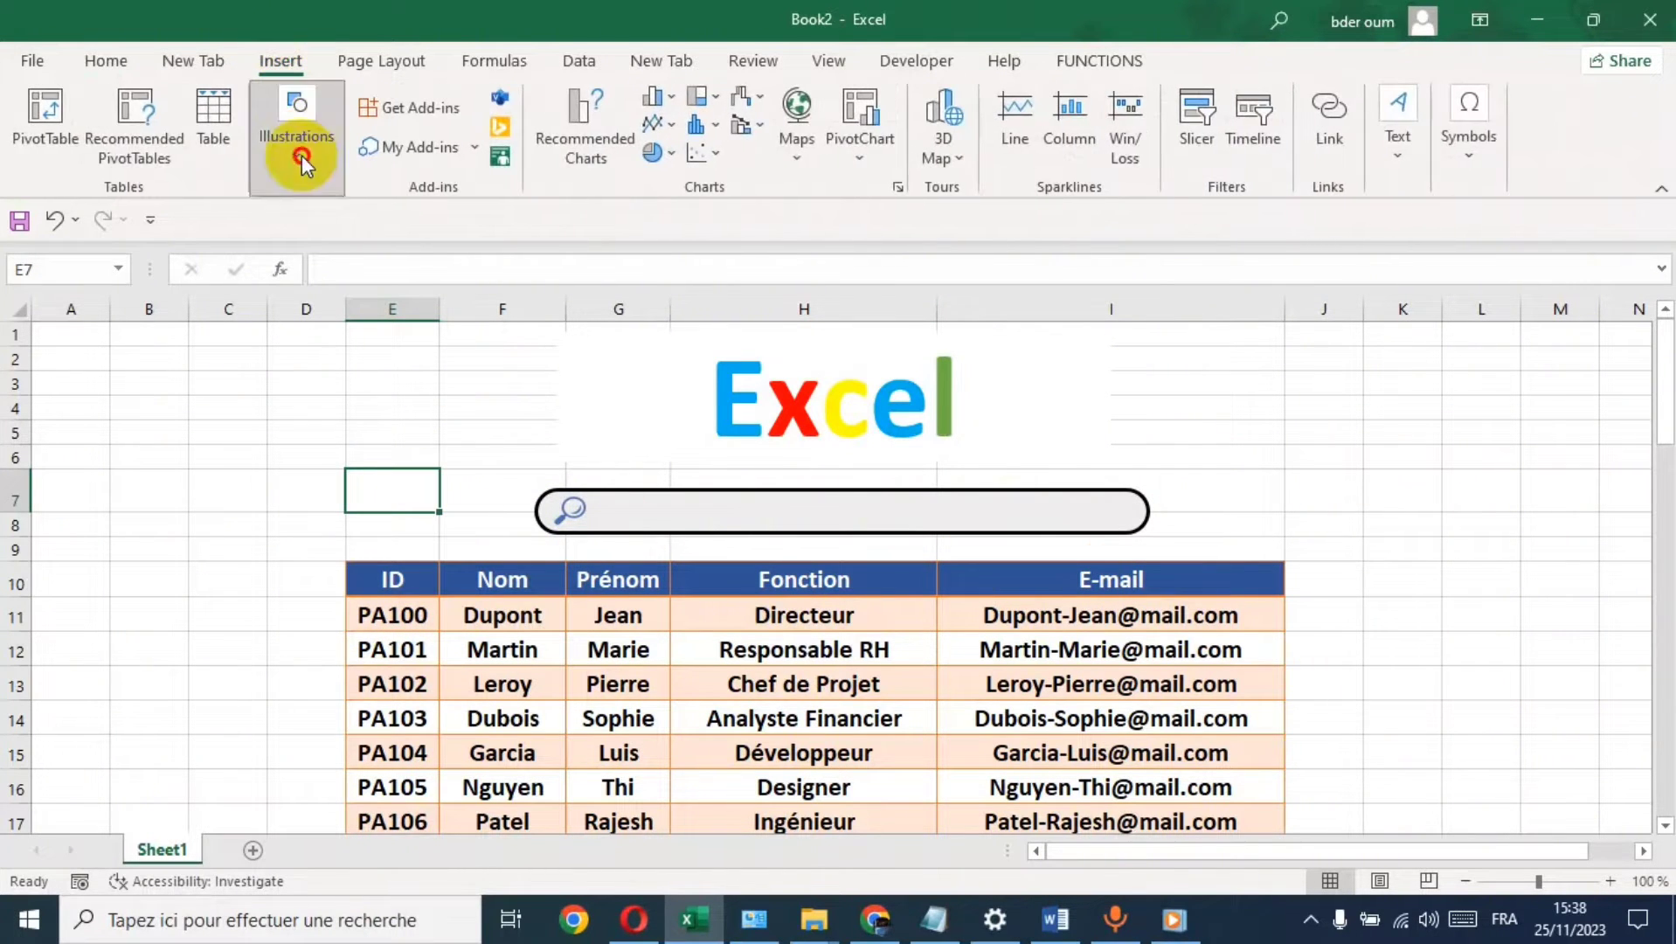
left_click(300, 156)
left_click(287, 259)
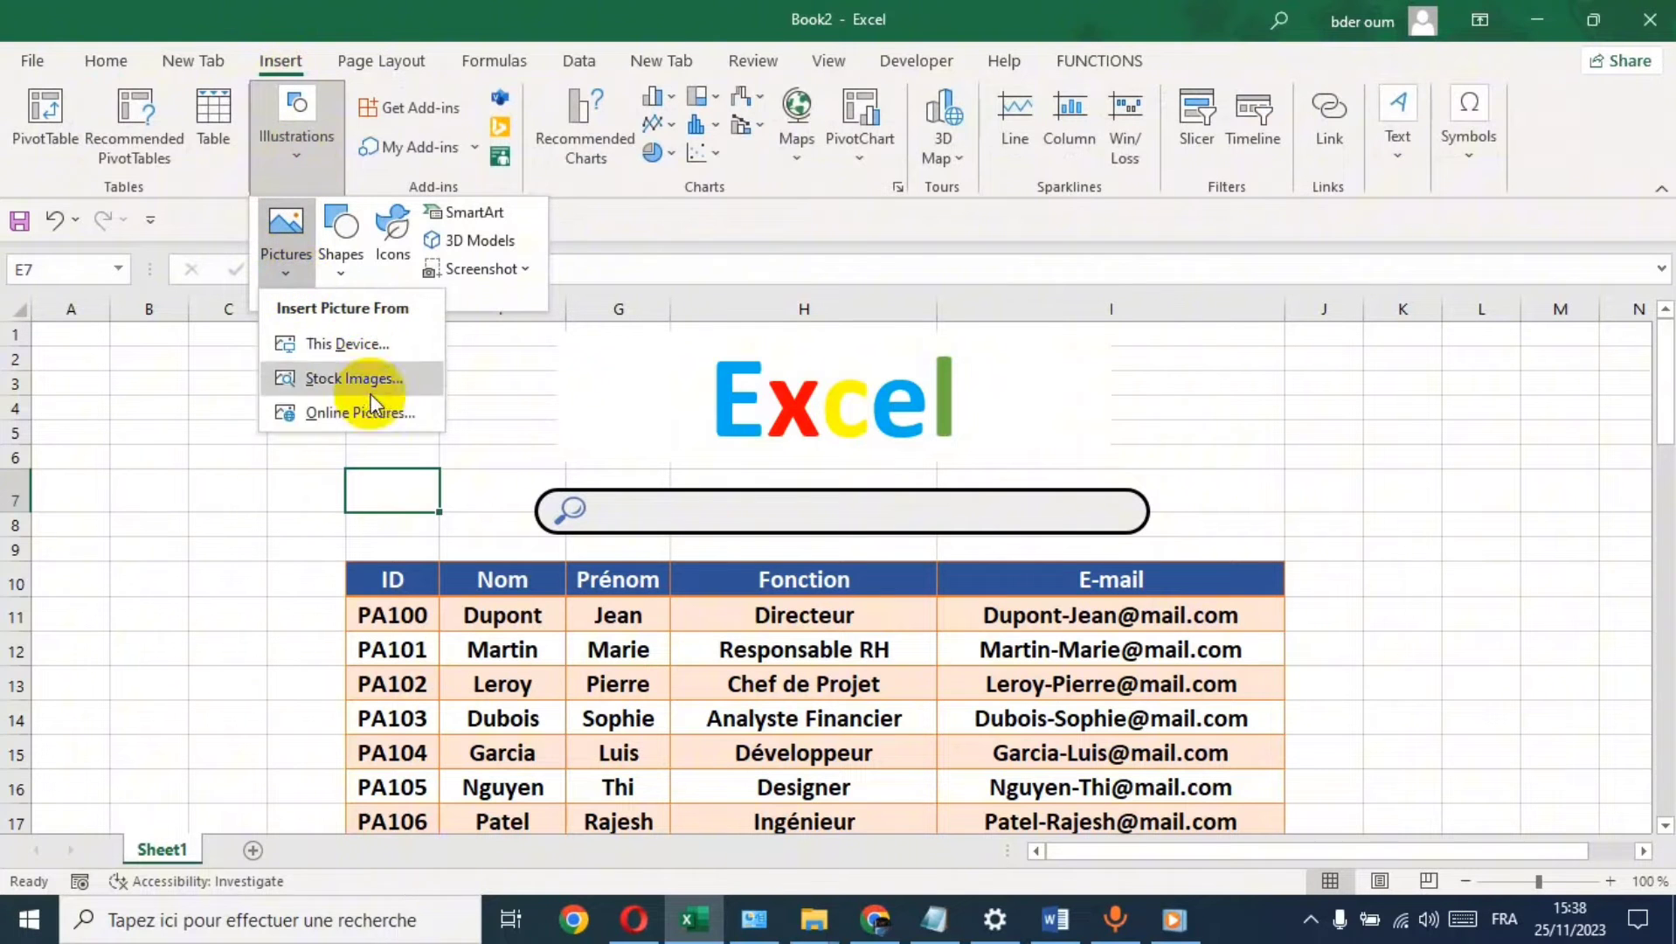
left_click(351, 348)
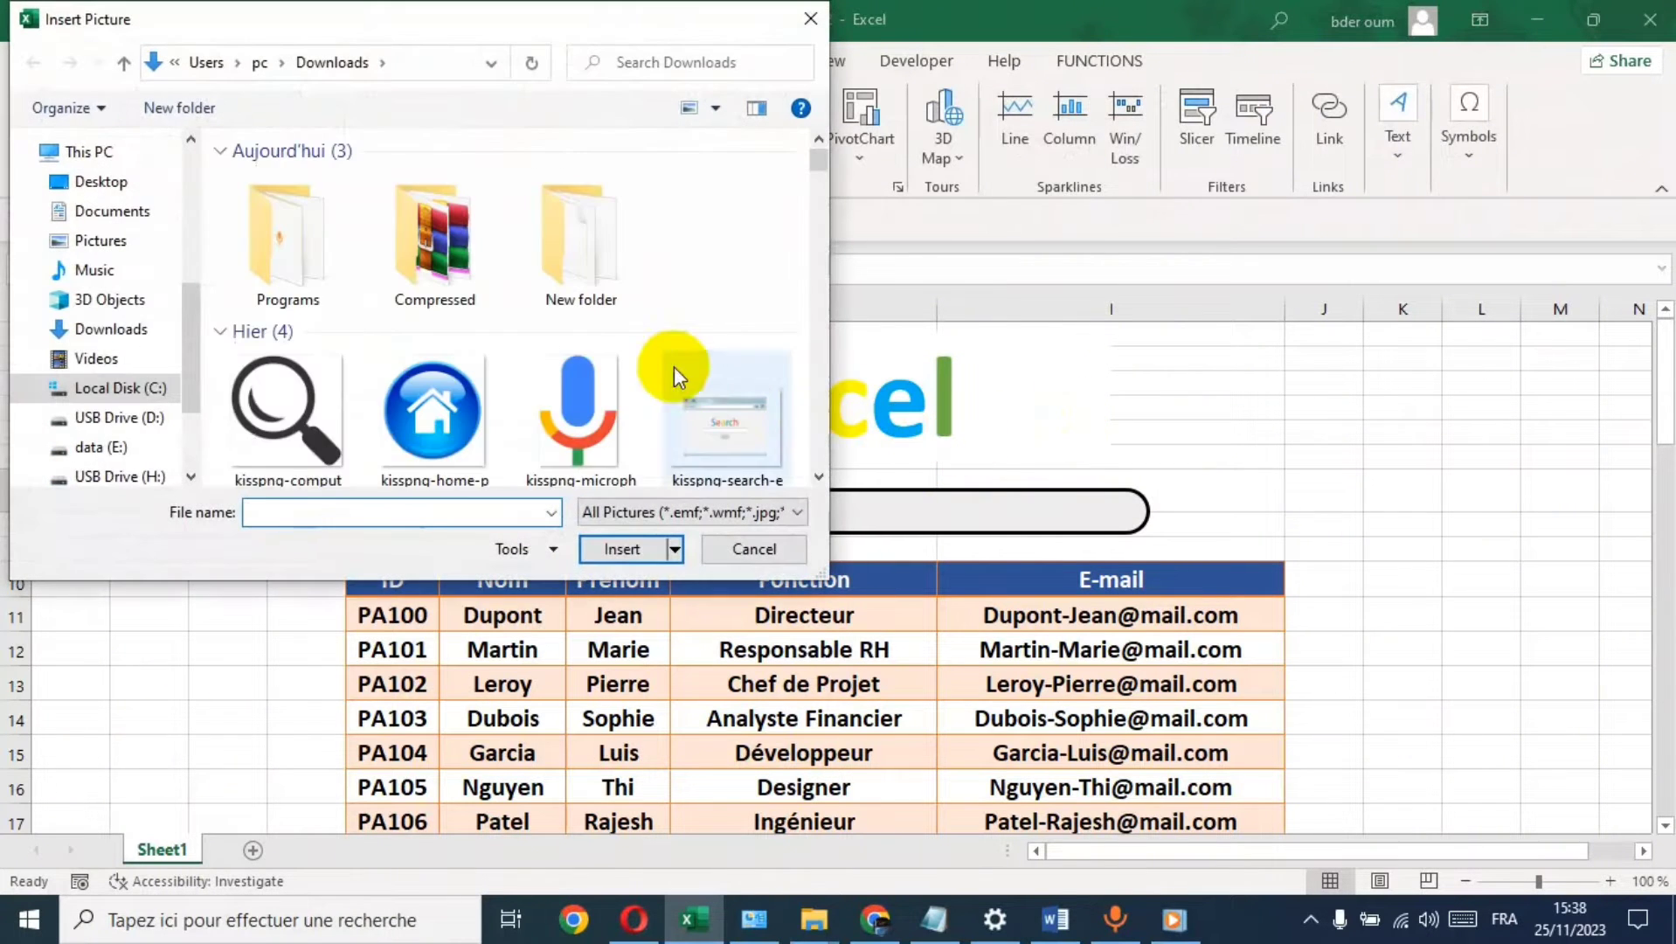
left_click(593, 411)
left_click(623, 547)
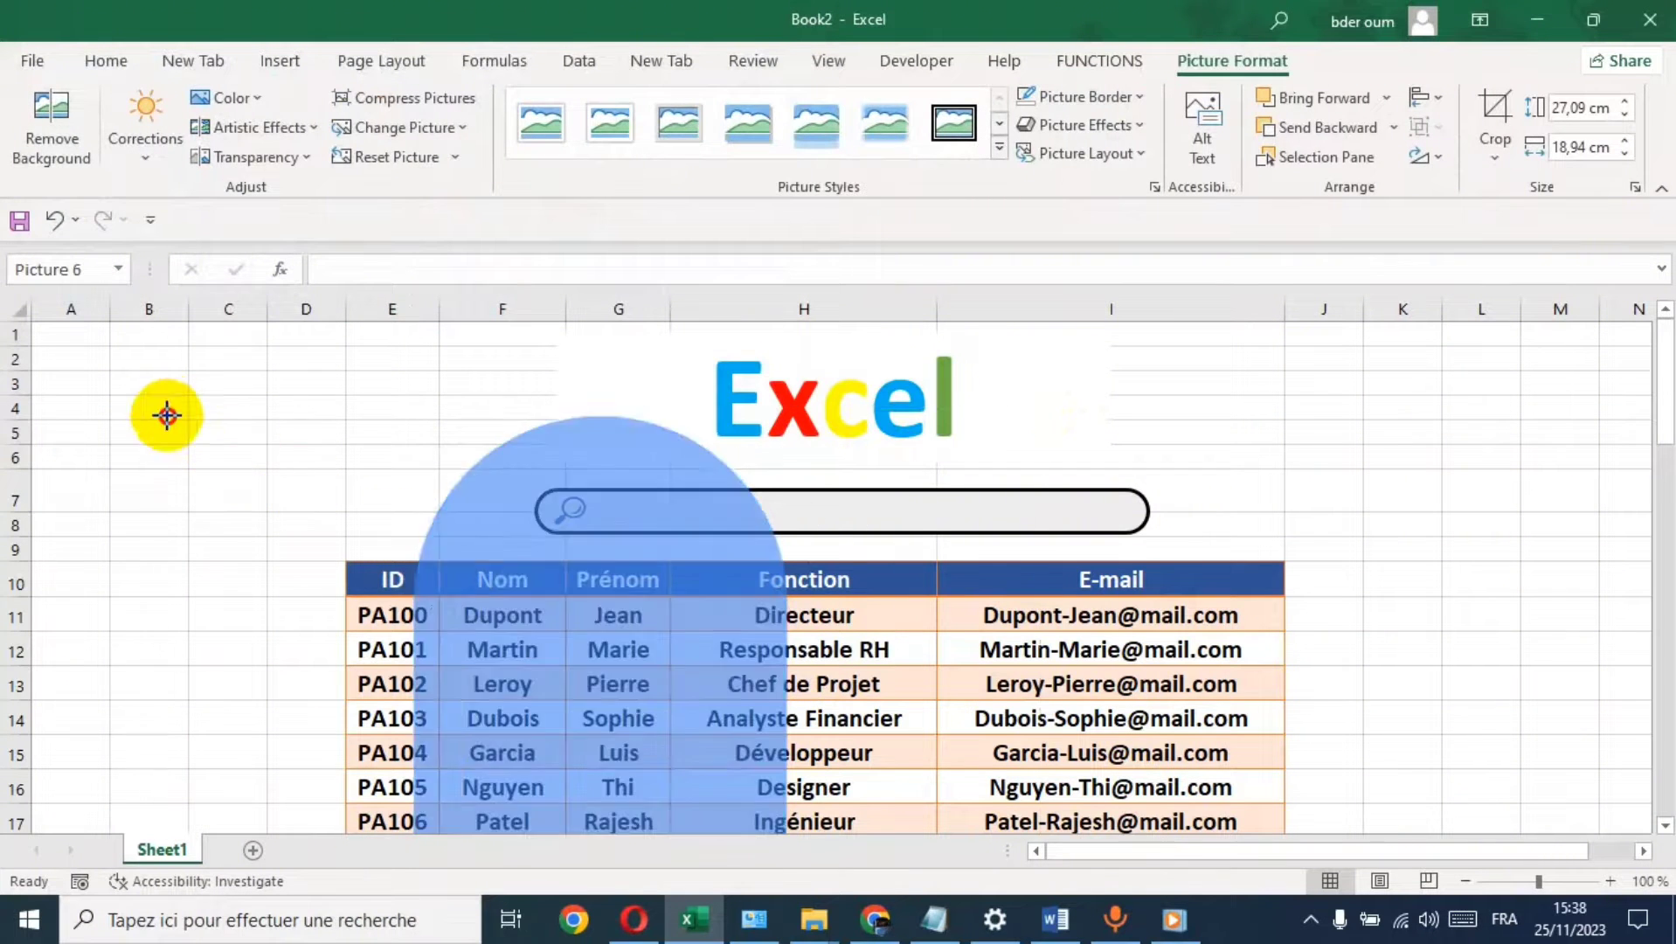
- Shrink the microphone to icon size and place it in the search bar's right end
left_click_drag(655, 787, 461, 551)
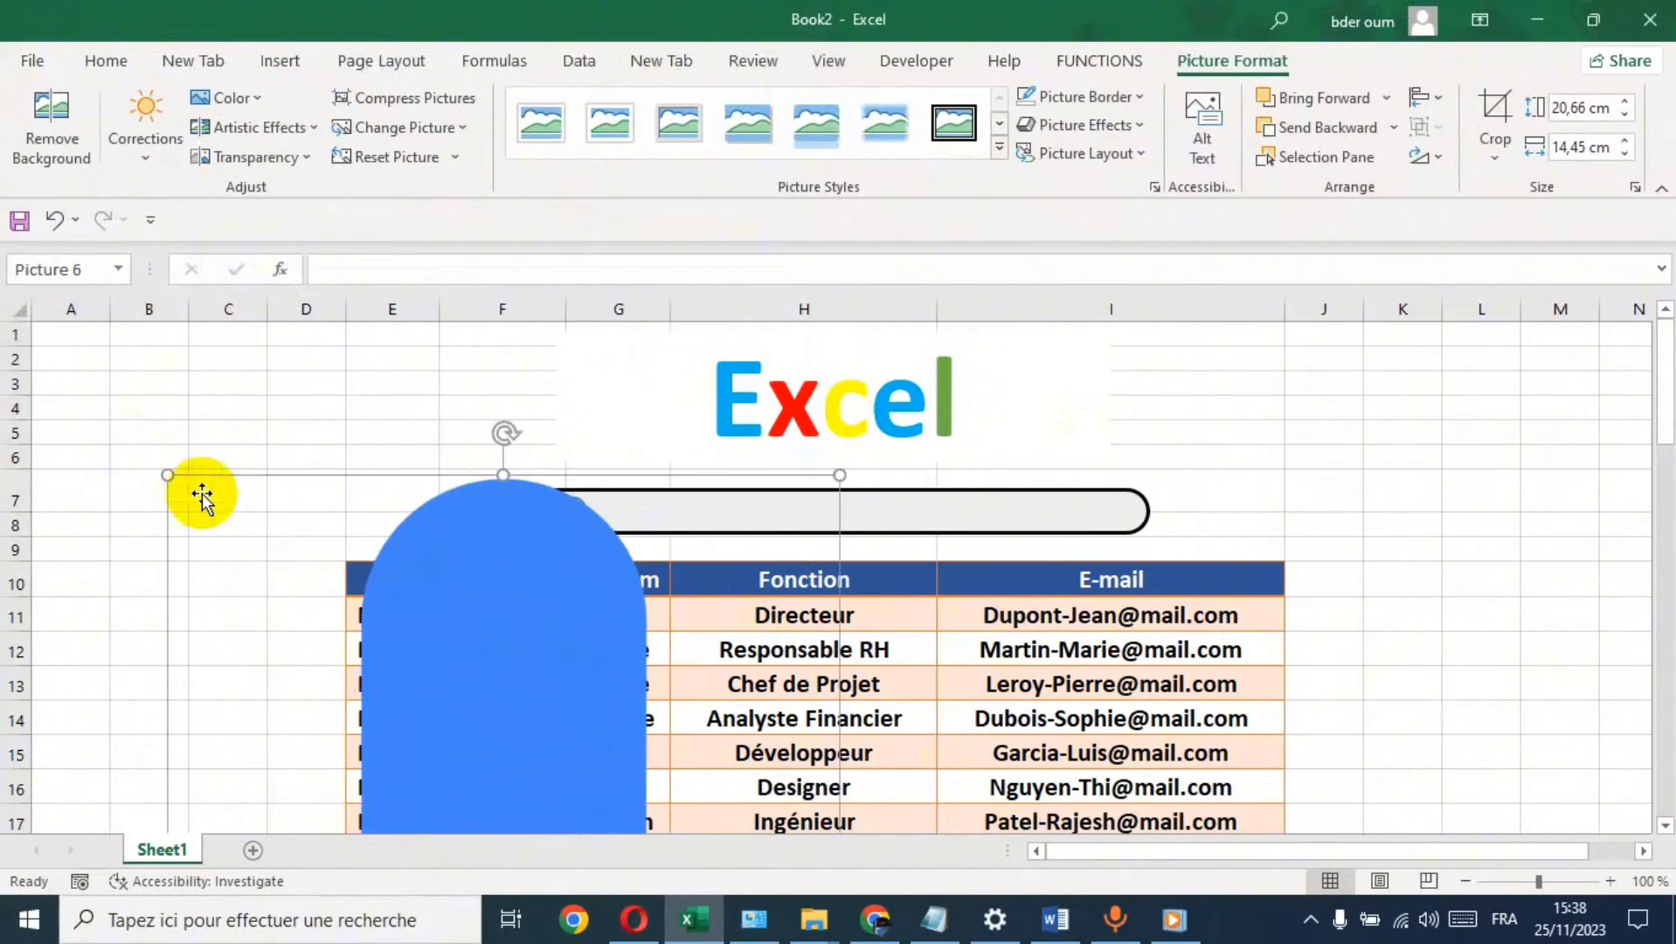
left_click_drag(166, 473, 489, 752)
mouse_move(561, 797)
left_mouse_down()
mouse_move(265, 410)
mouse_move(555, 780)
mouse_move(281, 386)
left_mouse_up()
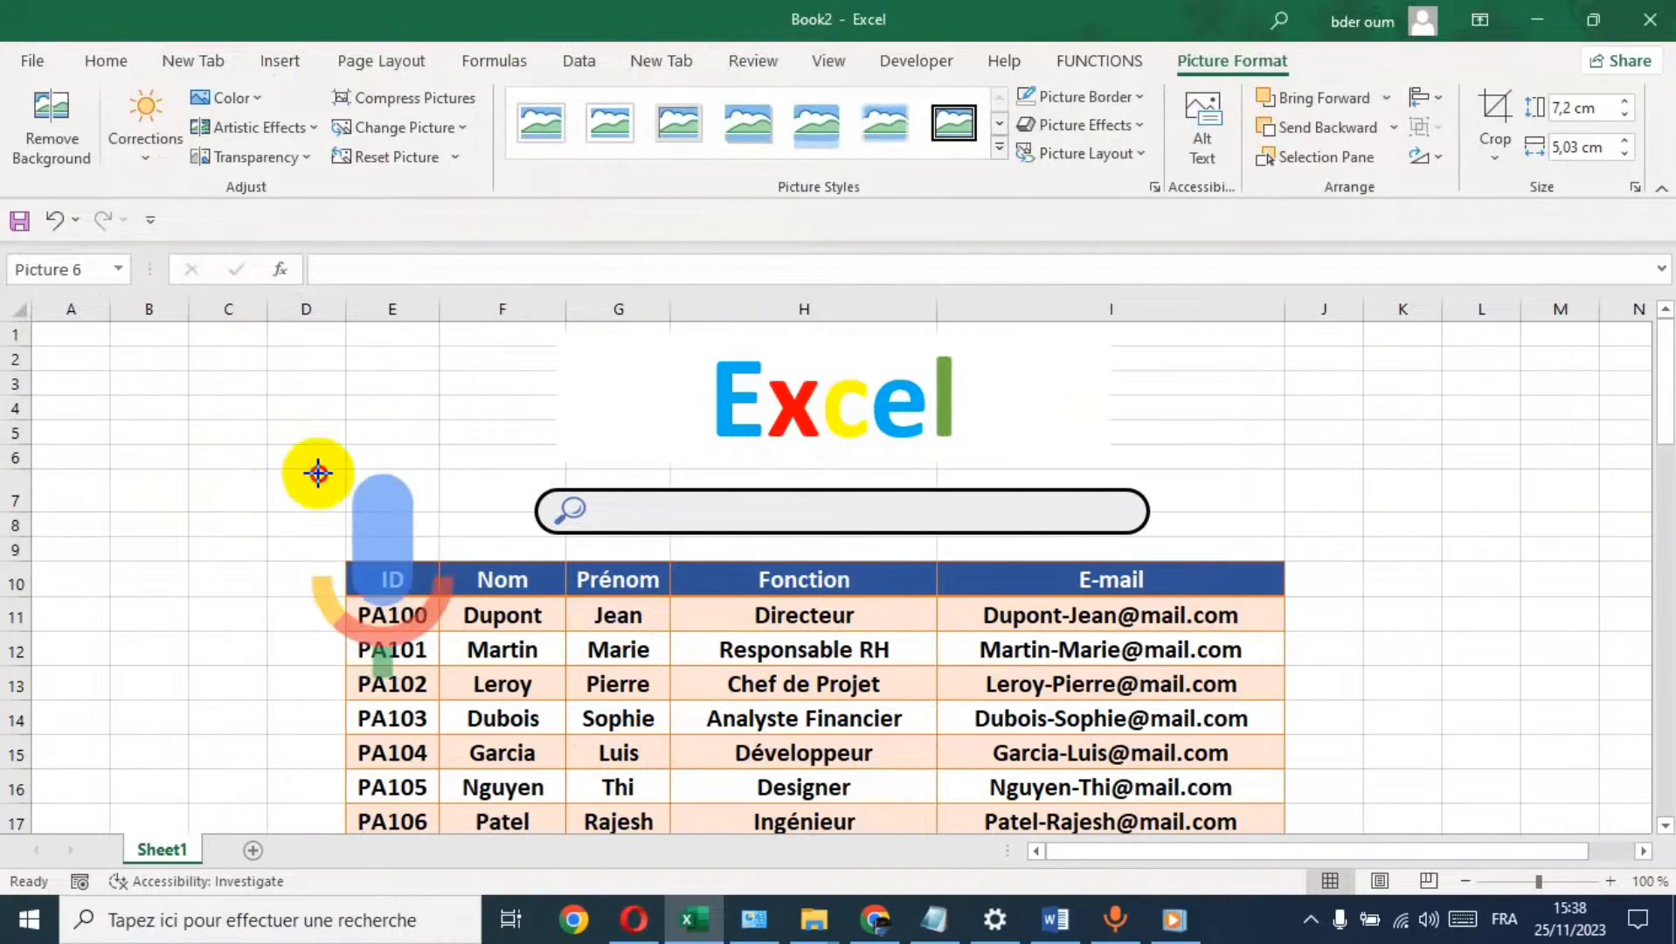
mouse_move(220, 339)
left_mouse_down()
mouse_move(393, 579)
mouse_move(385, 612)
left_mouse_up()
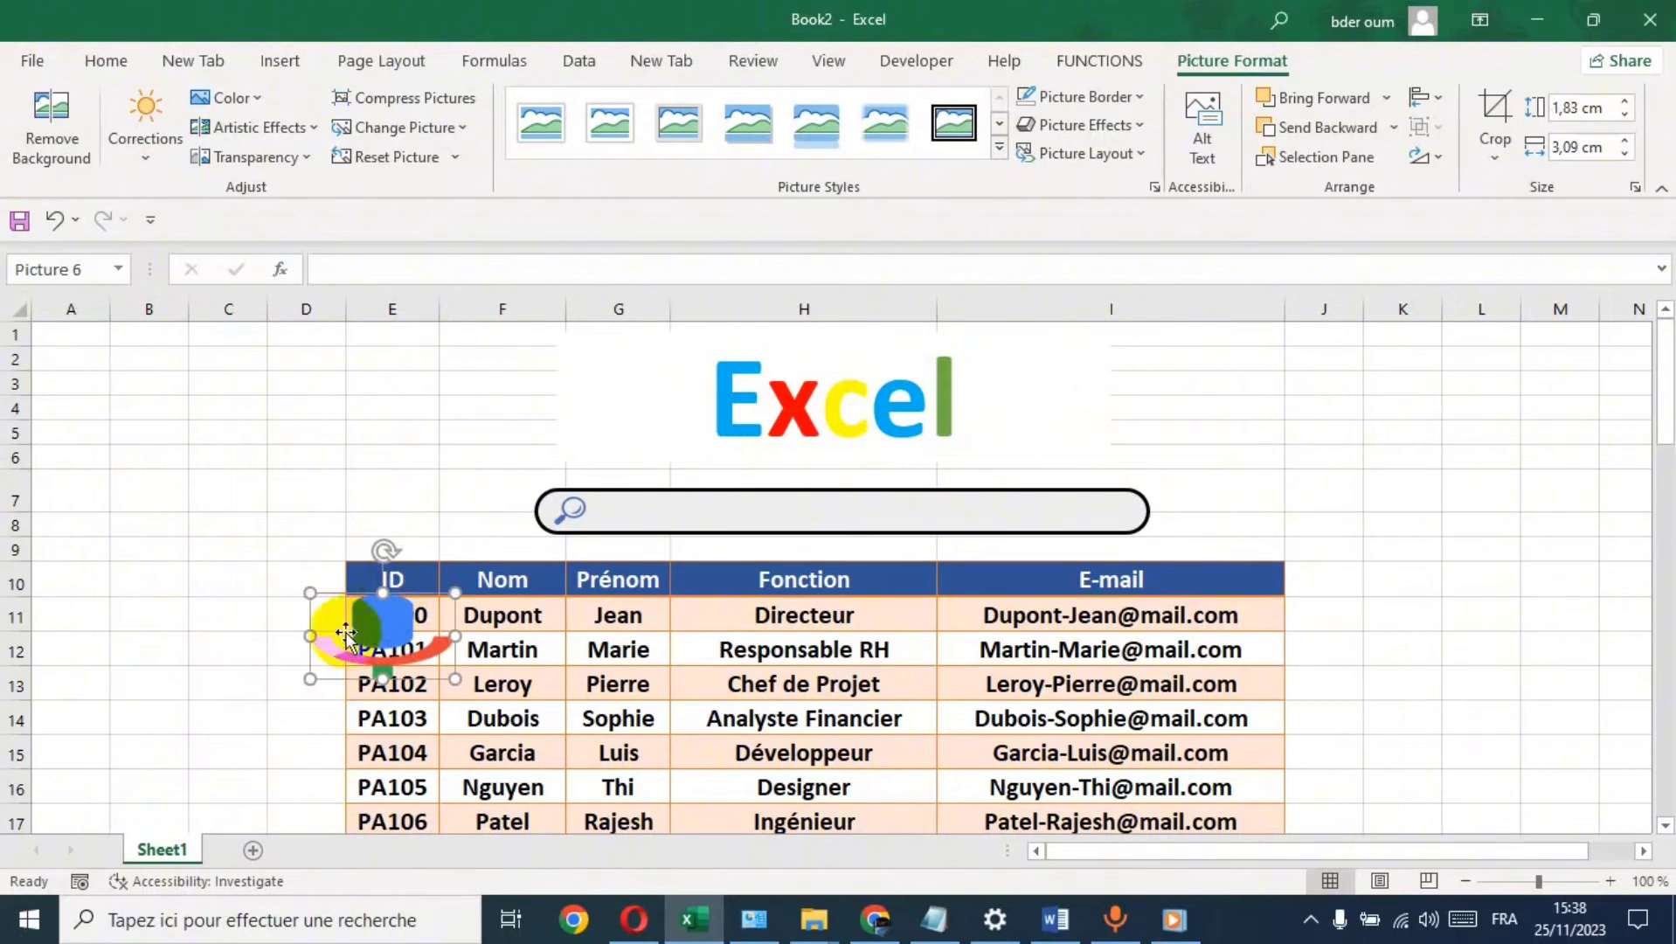
mouse_move(312, 541)
left_mouse_down()
mouse_move(324, 601)
mouse_move(363, 639)
mouse_move(656, 665)
mouse_move(1292, 473)
mouse_move(1201, 470)
mouse_move(1125, 501)
left_mouse_up()
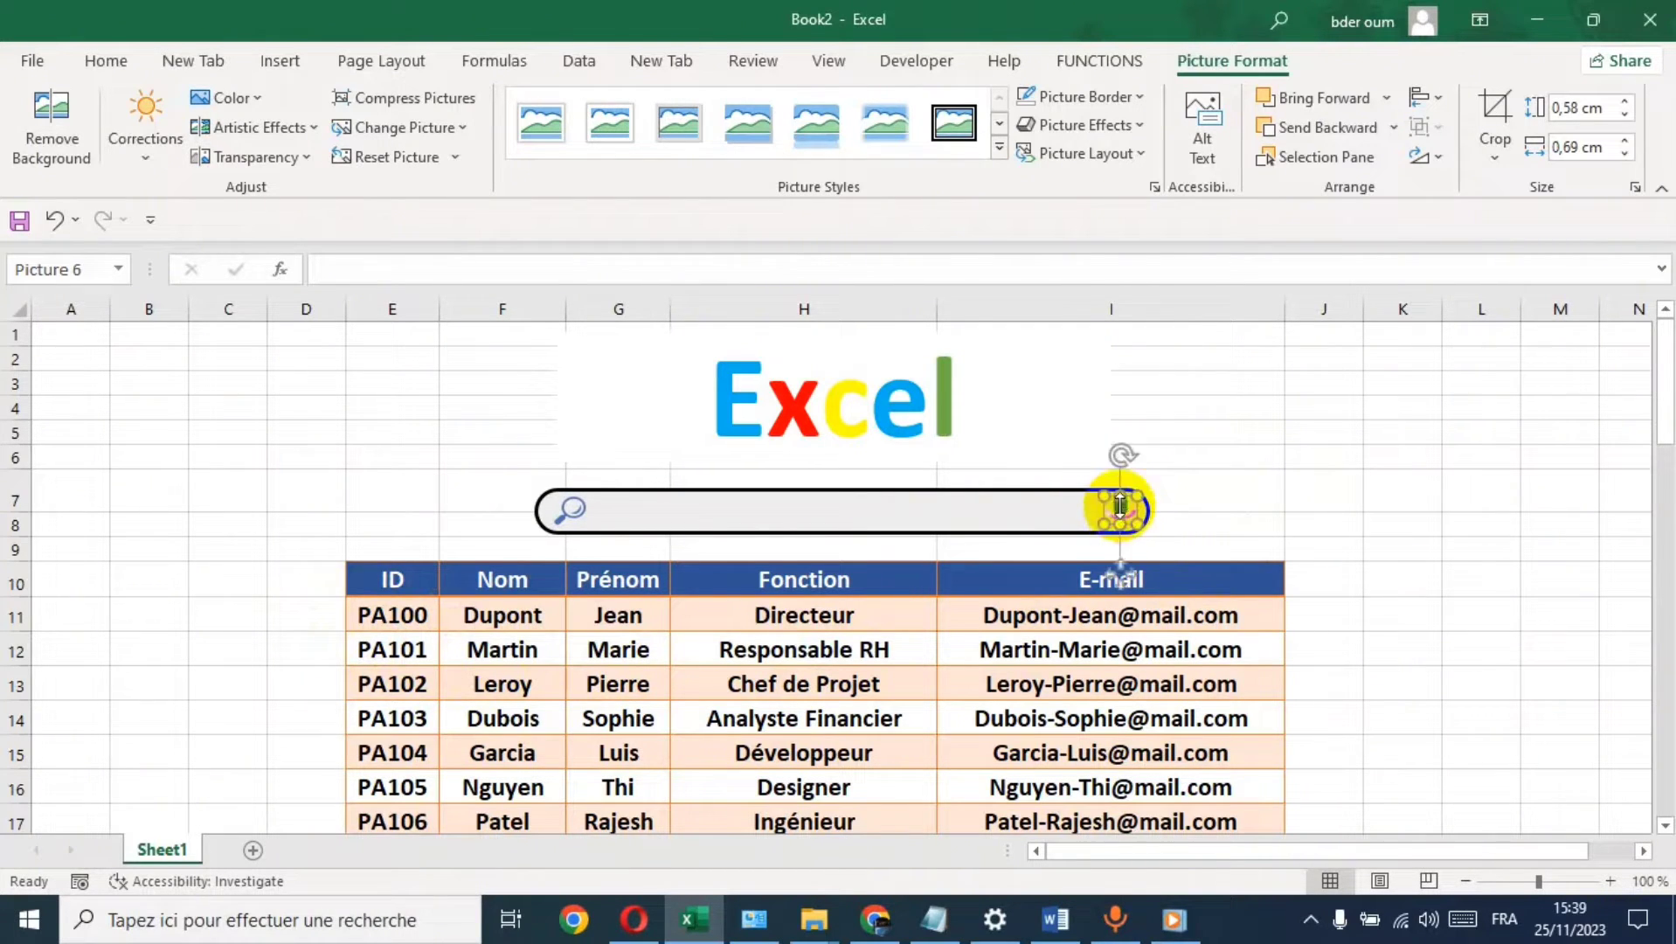
left_click(1311, 449)
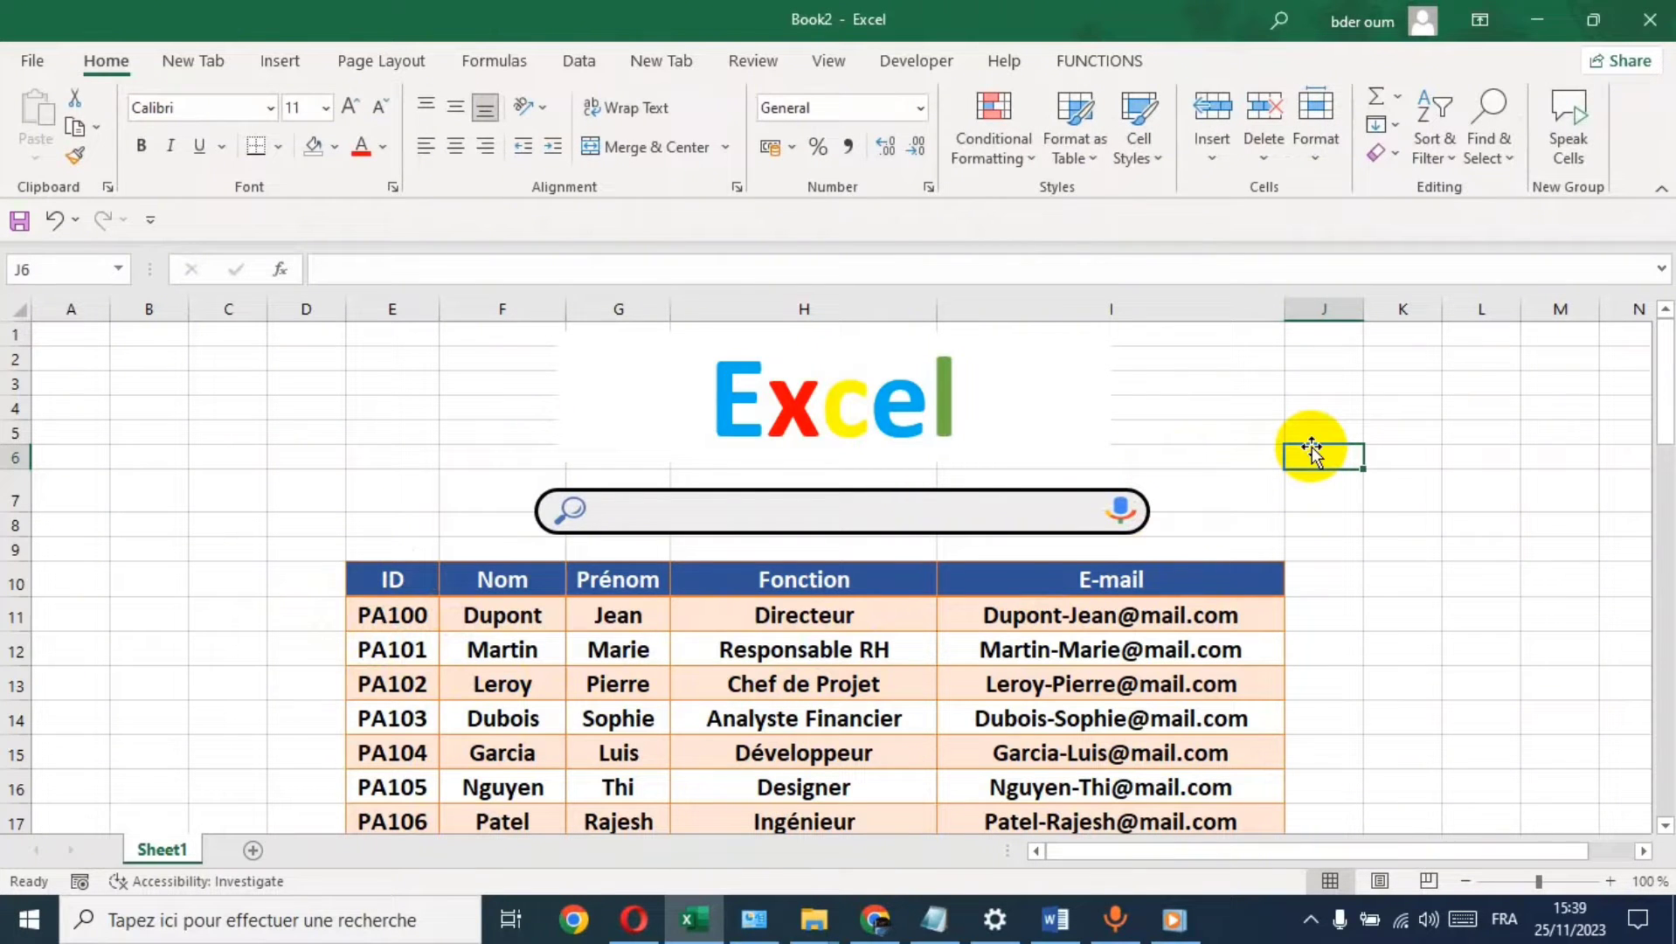
- From Developer > Insert, draw an ActiveX Text Box across the search bar between the two icons
left_click(919, 62)
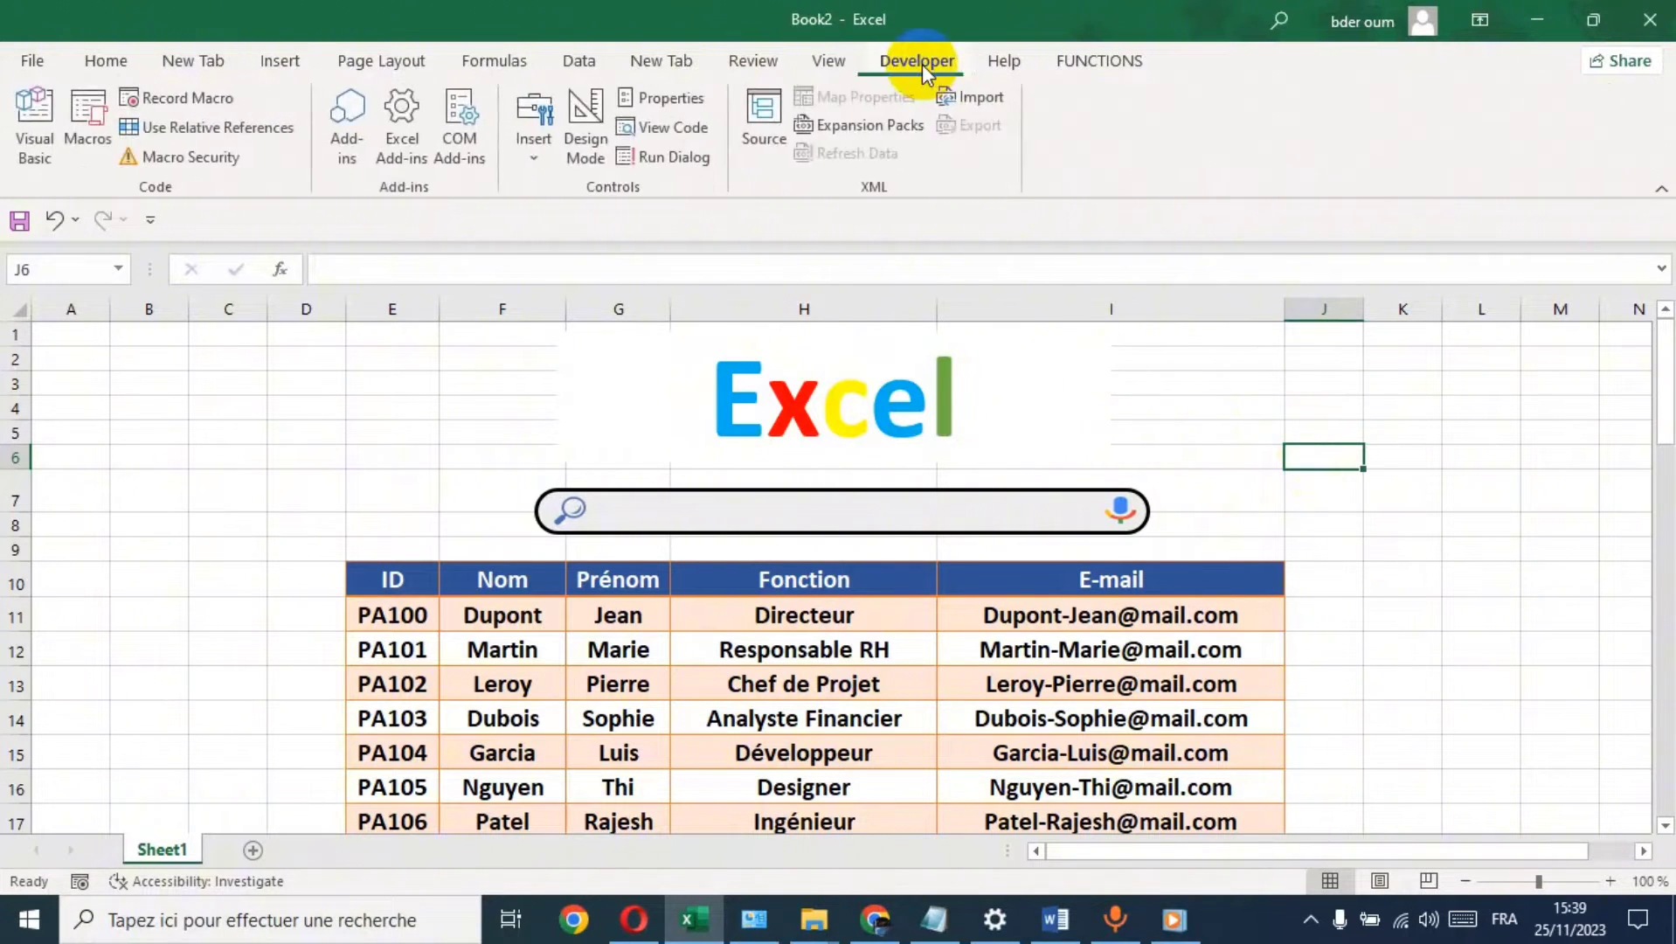
left_click(530, 162)
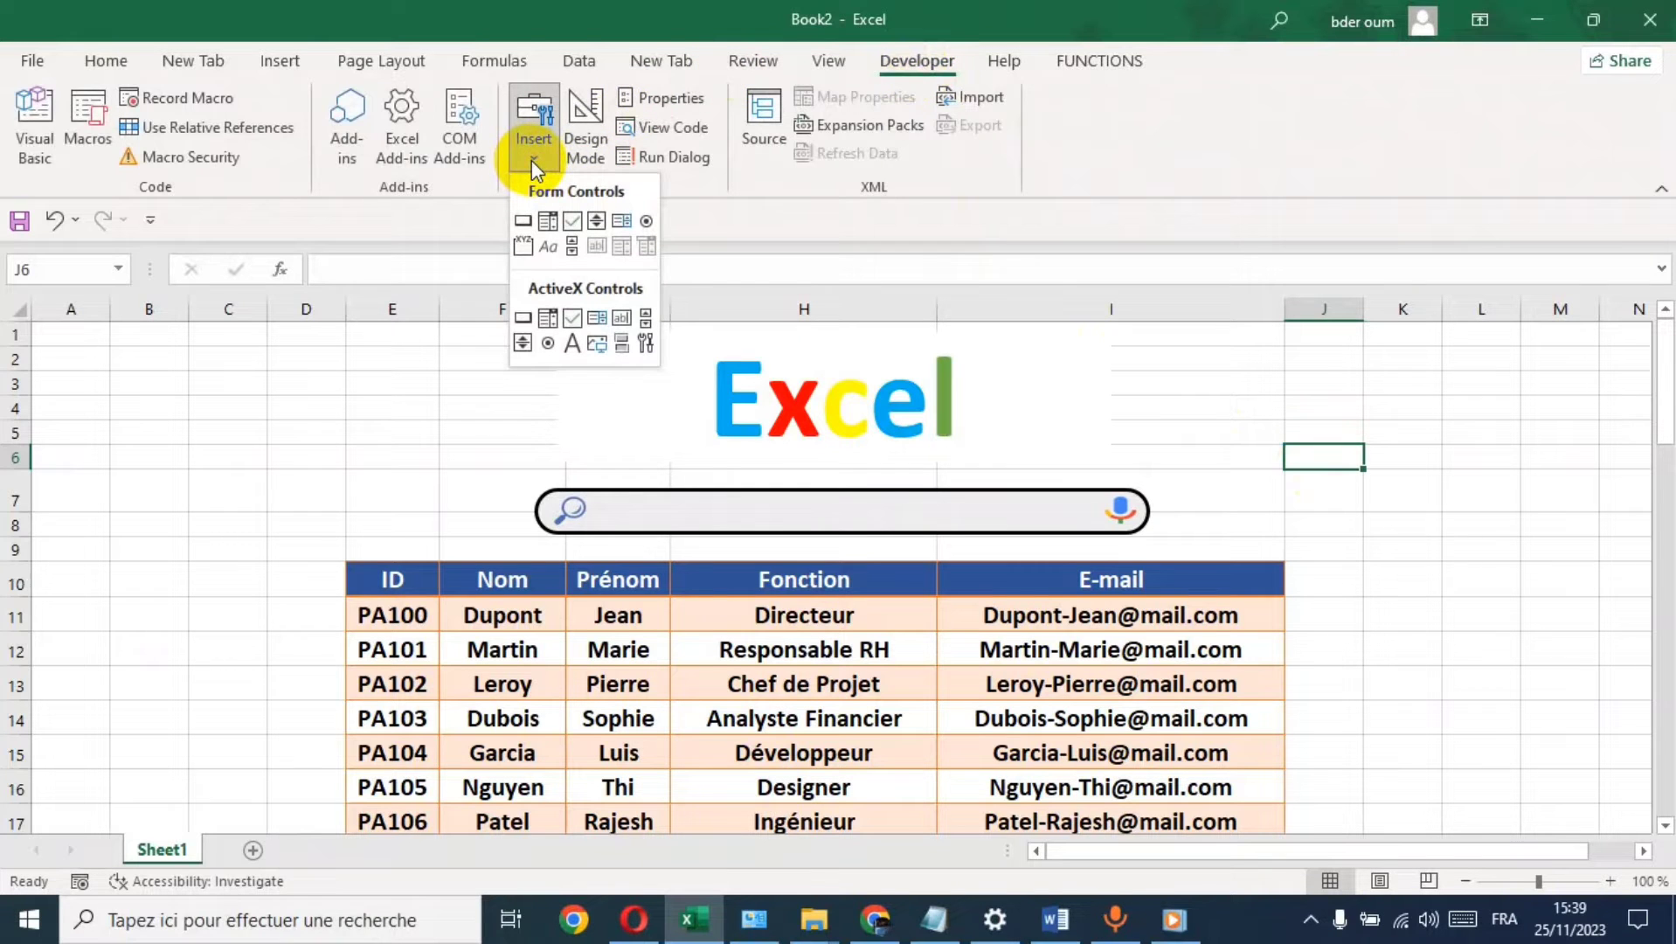
left_click(623, 320)
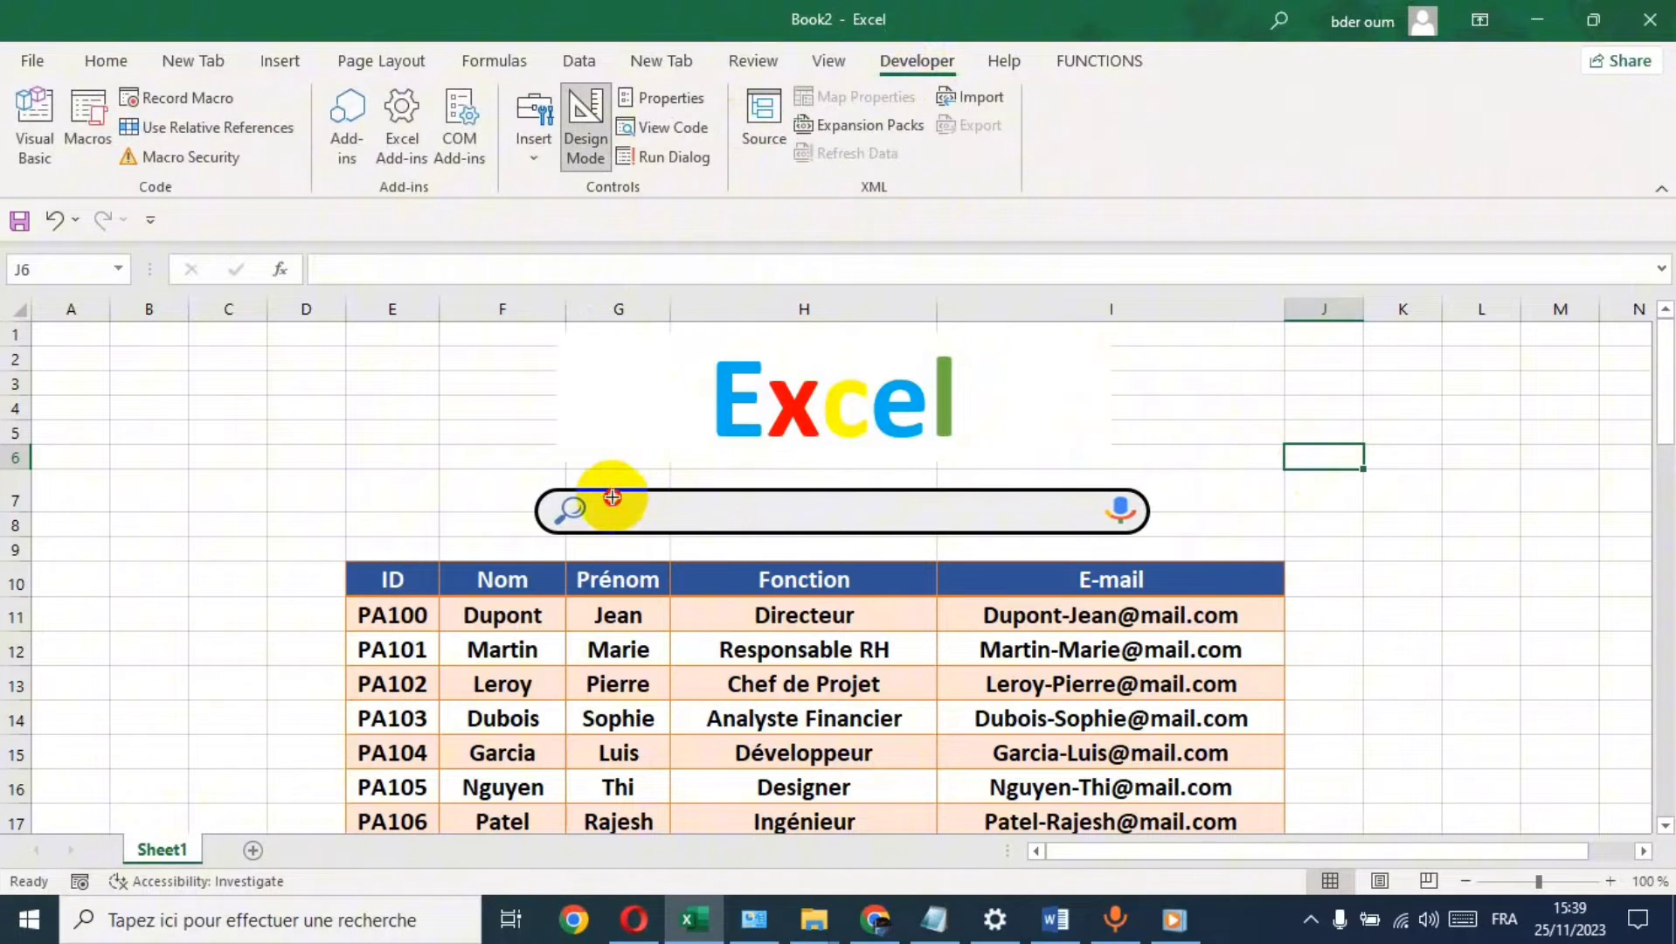
left_click_drag(612, 497, 1079, 529)
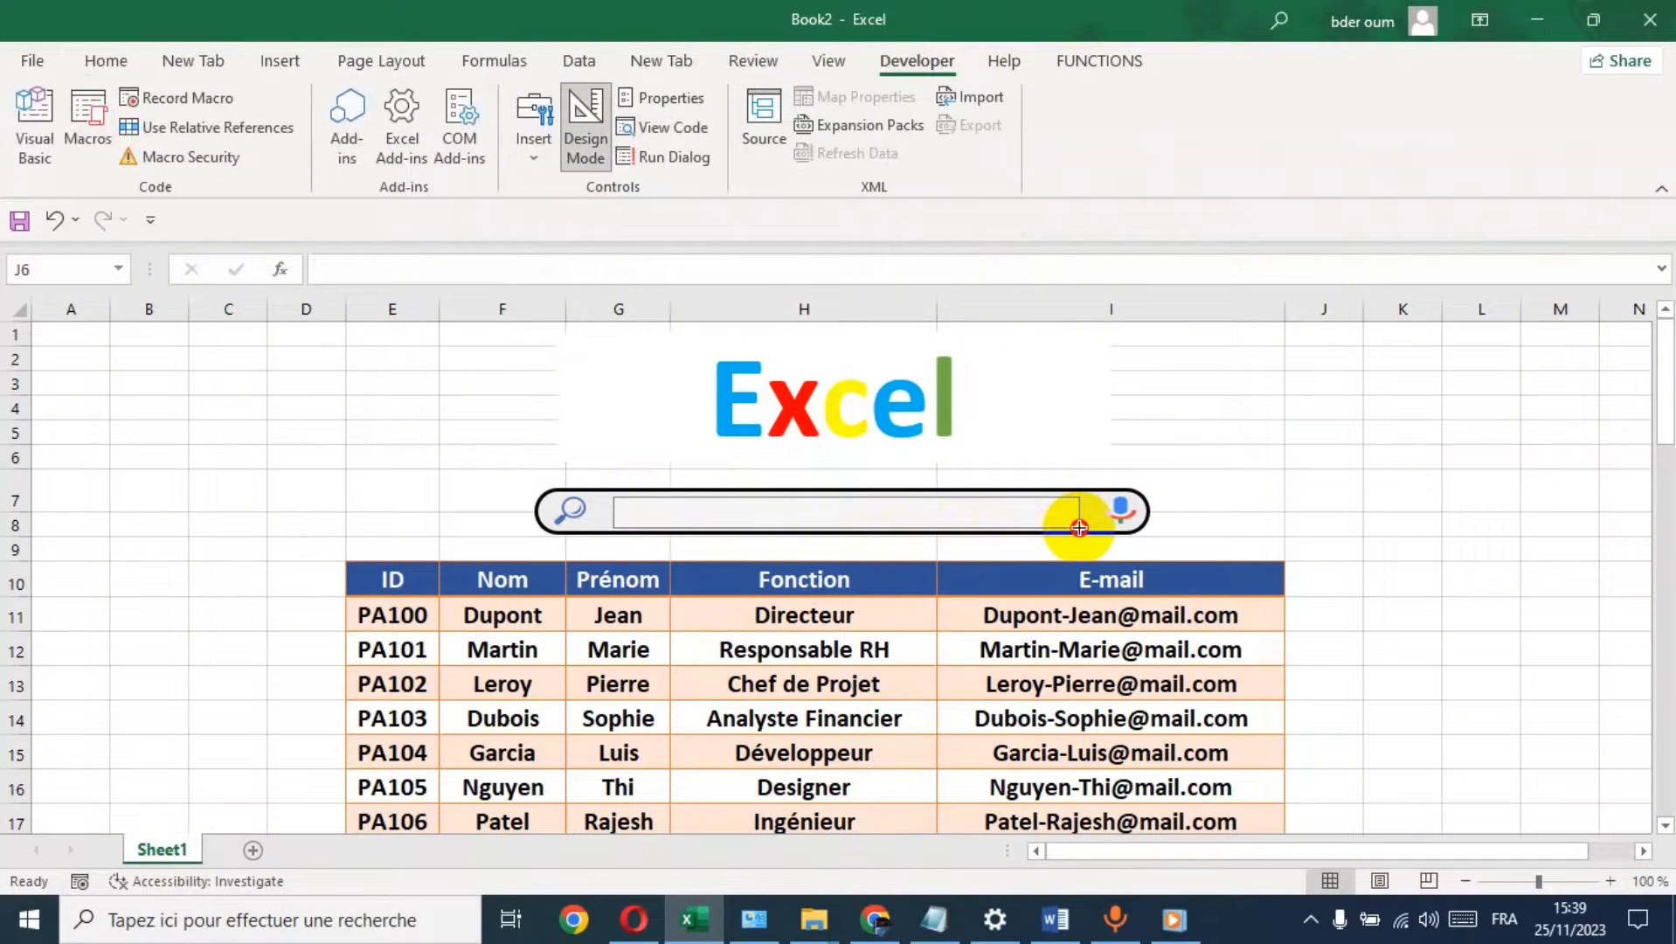
left_click_drag(1079, 528, 1080, 526)
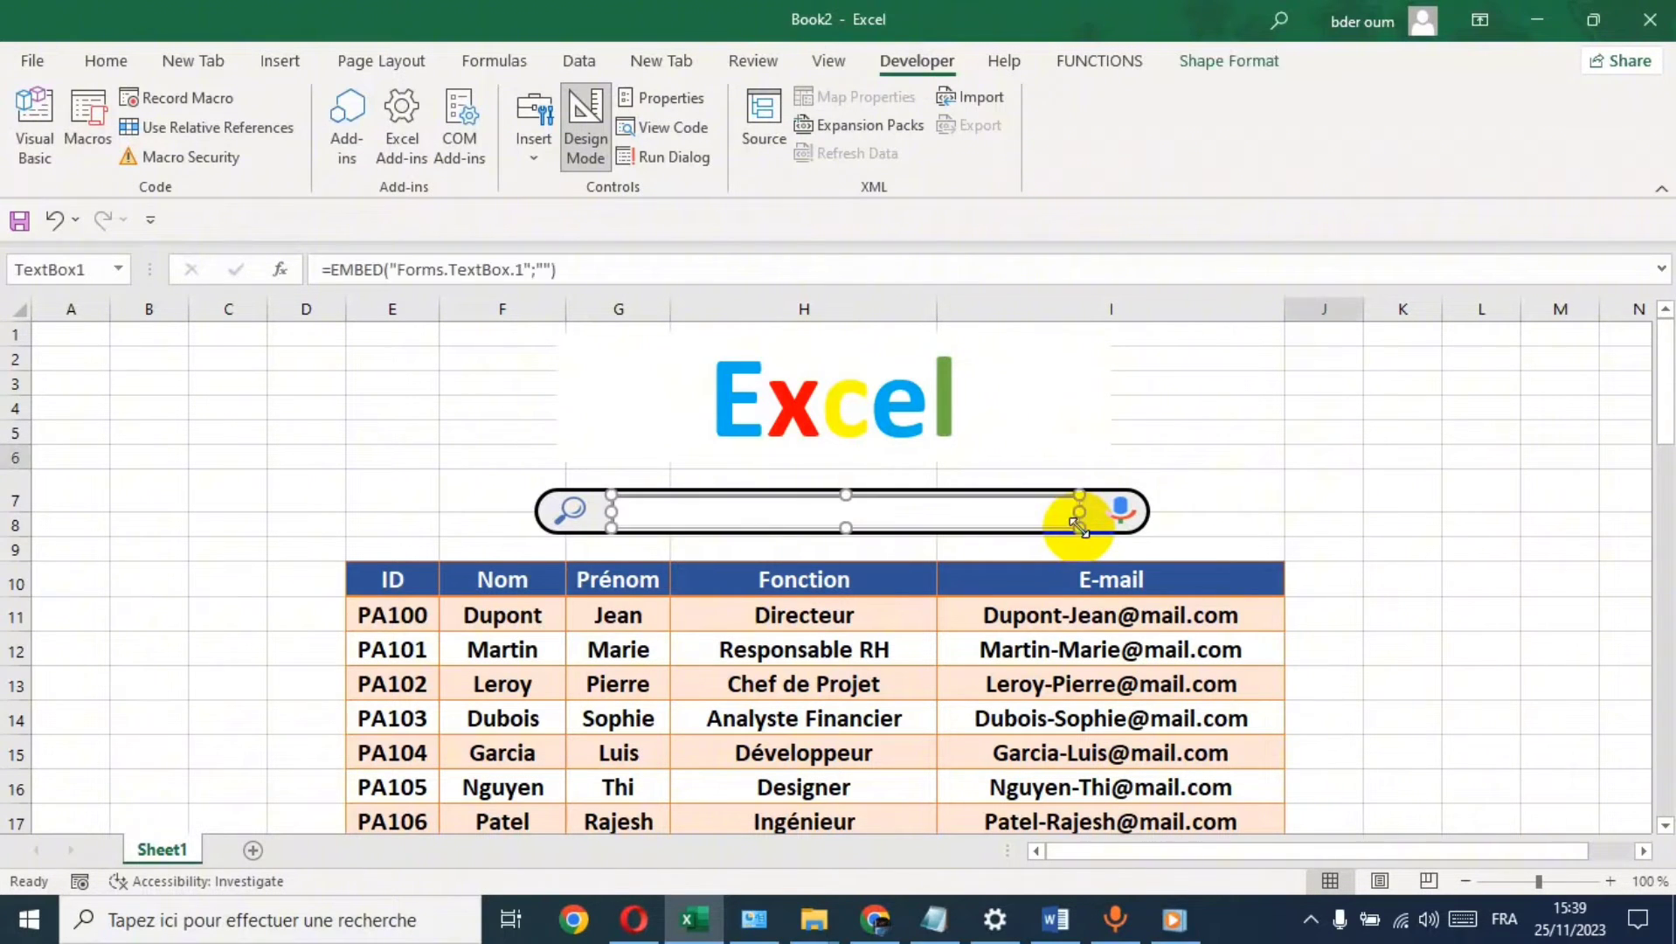
- Open the text box's properties and shift the search bar shape and text box upward
right_click(883, 516)
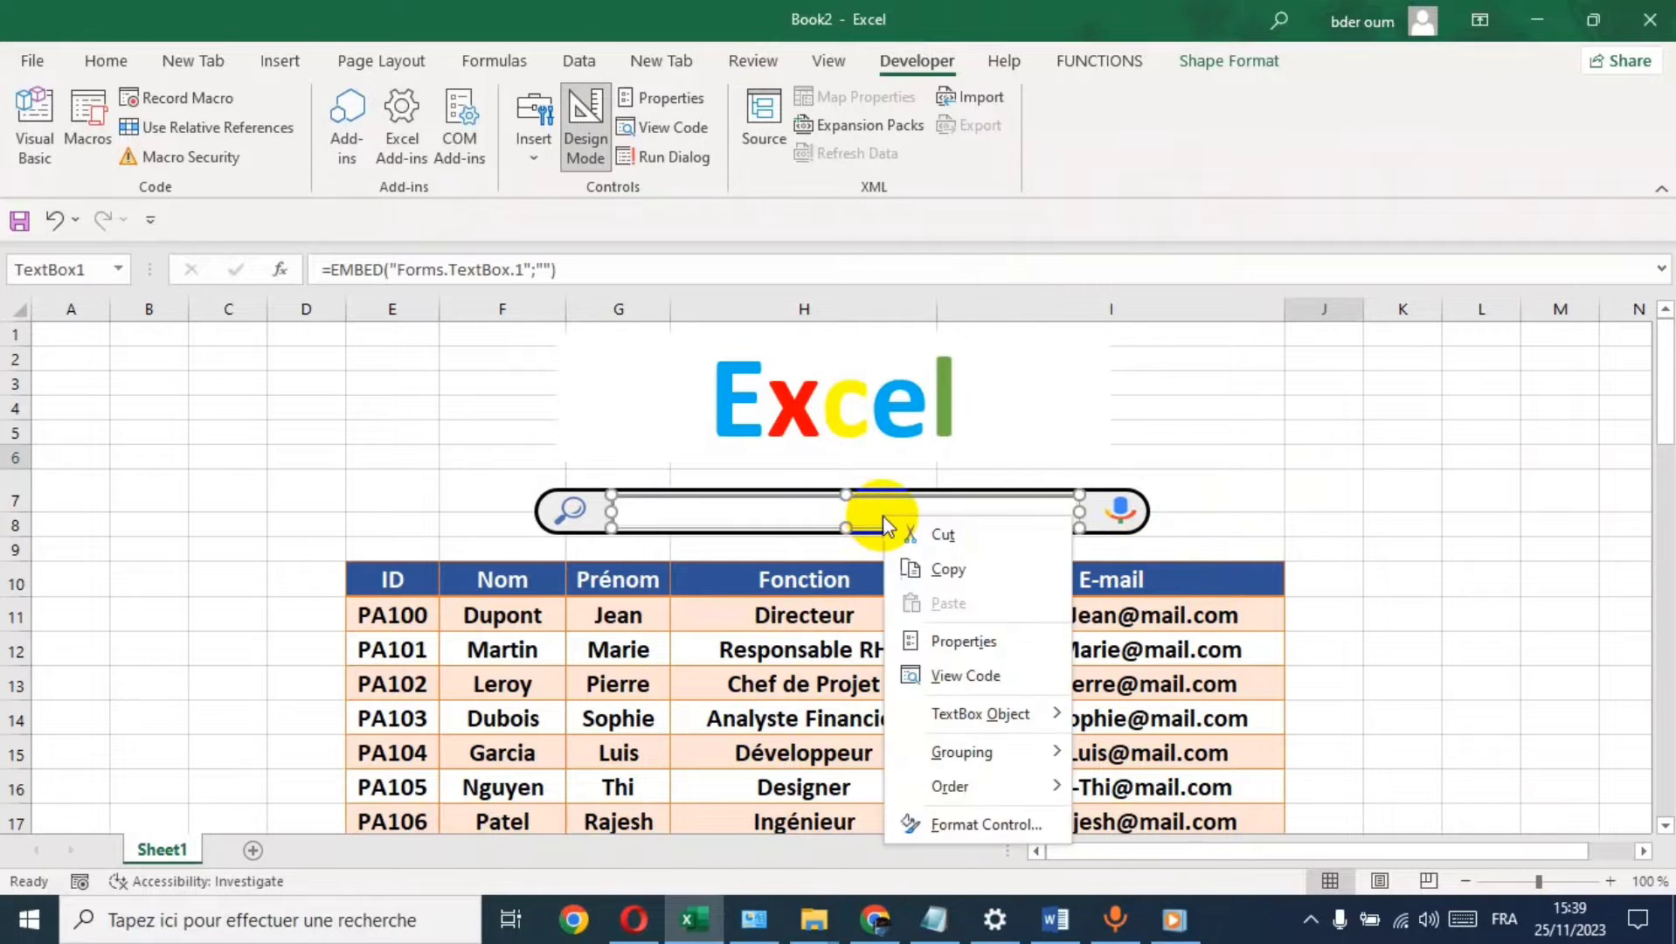
left_click(985, 635)
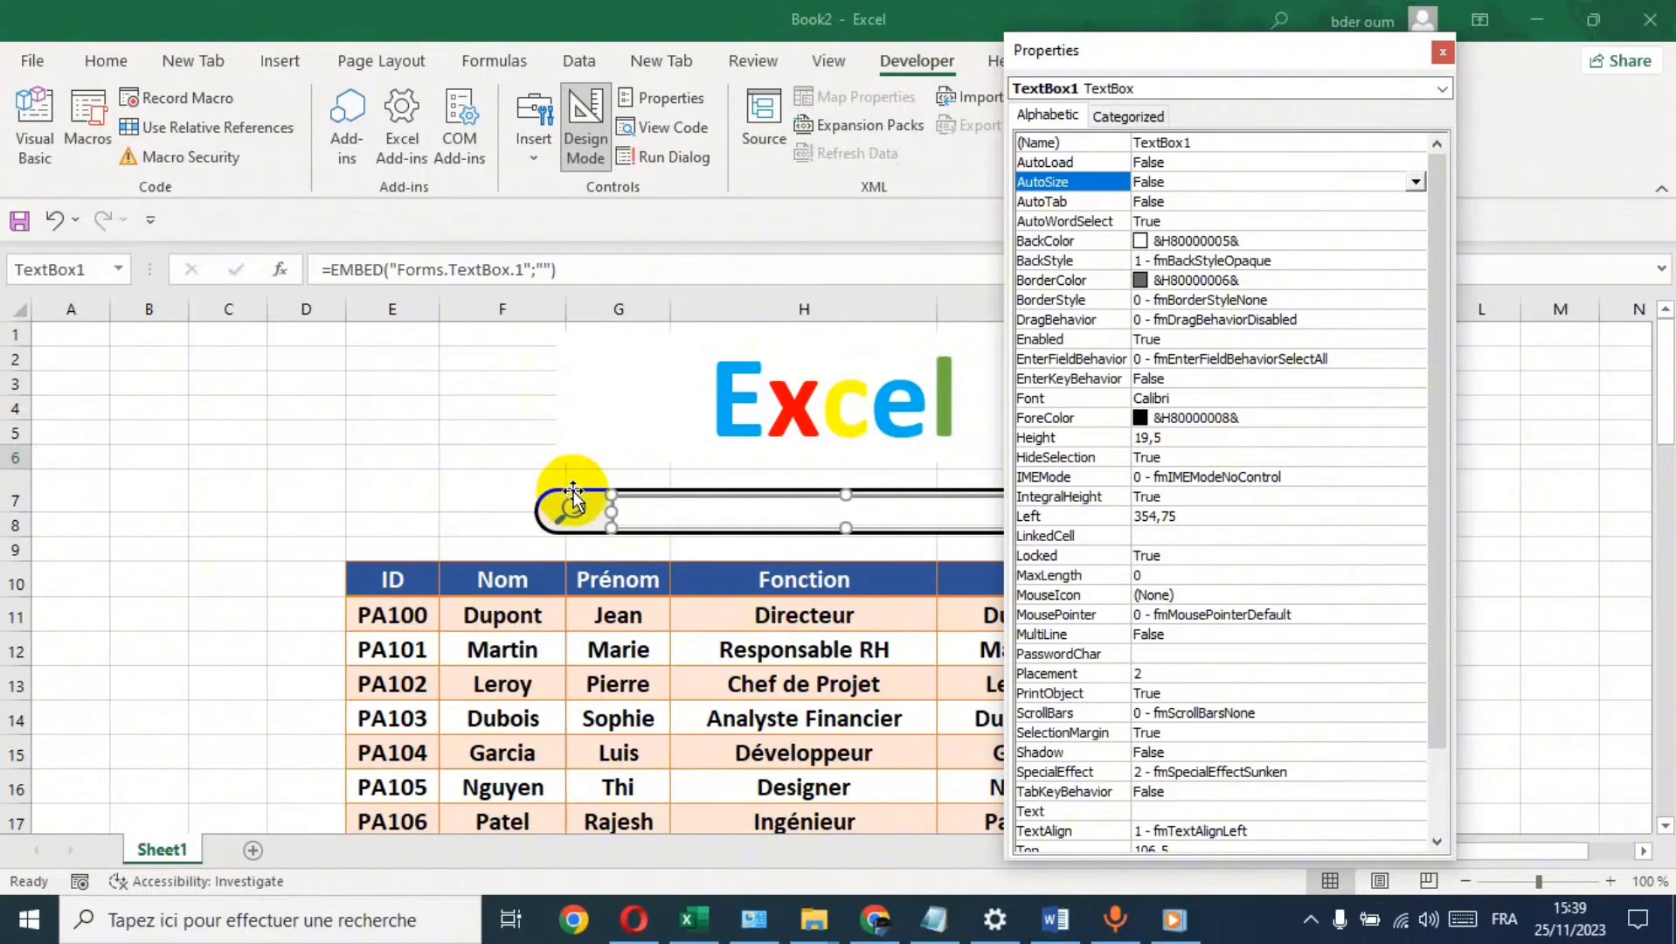
left_click_drag(573, 494, 574, 472)
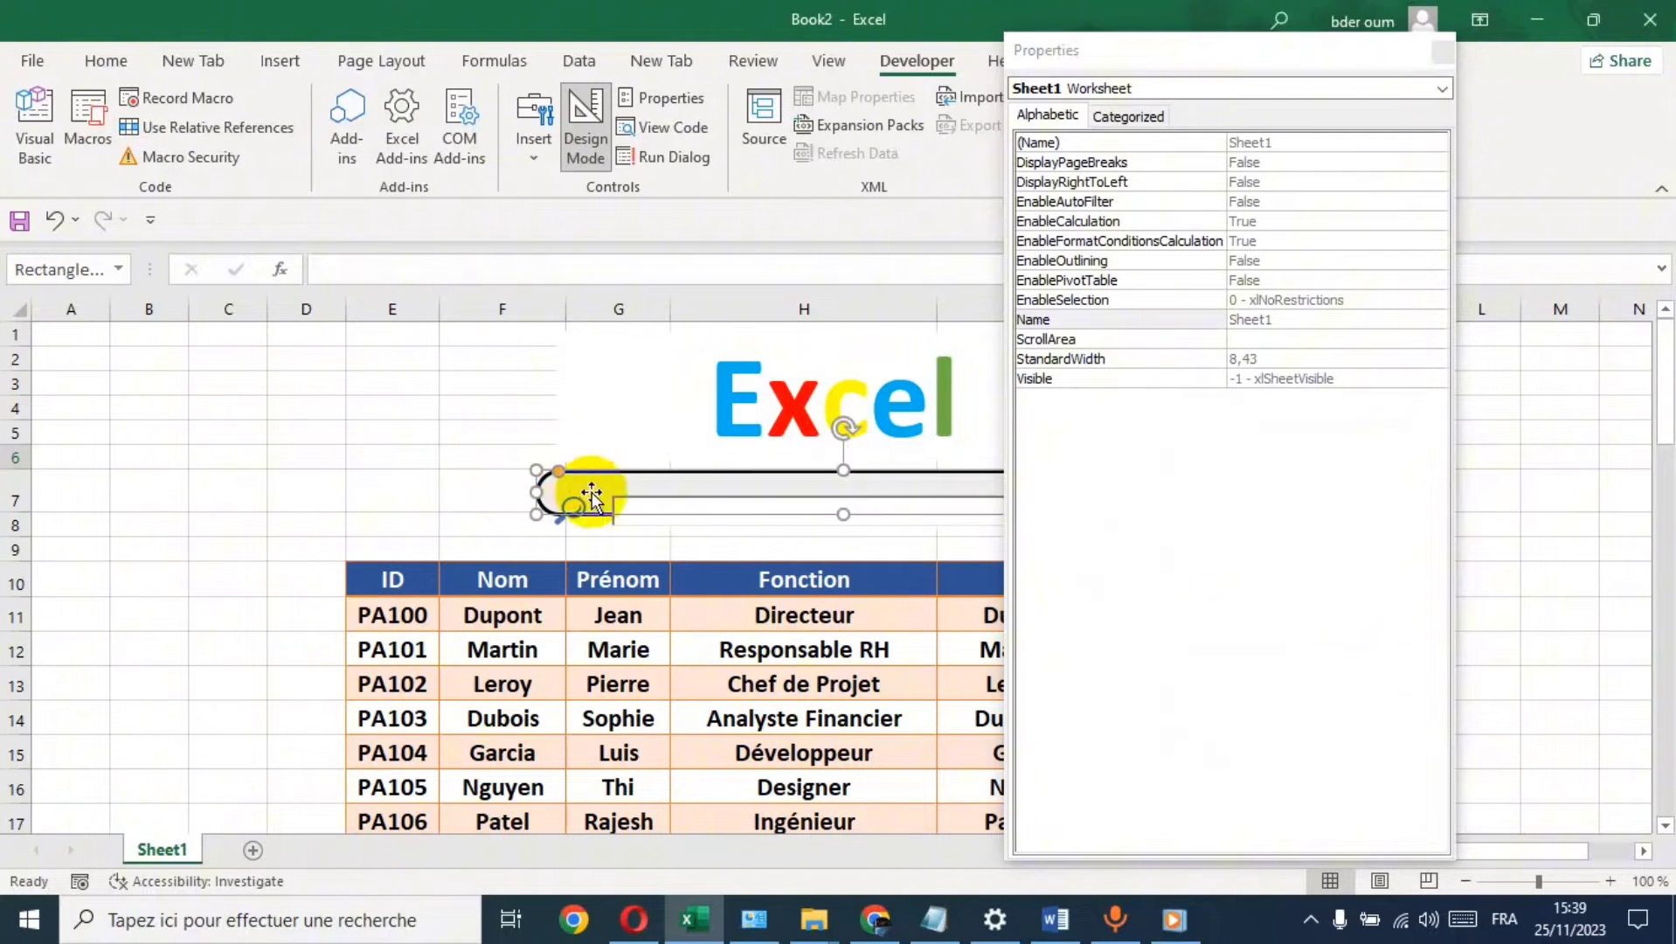
left_click_drag(665, 526, 676, 505)
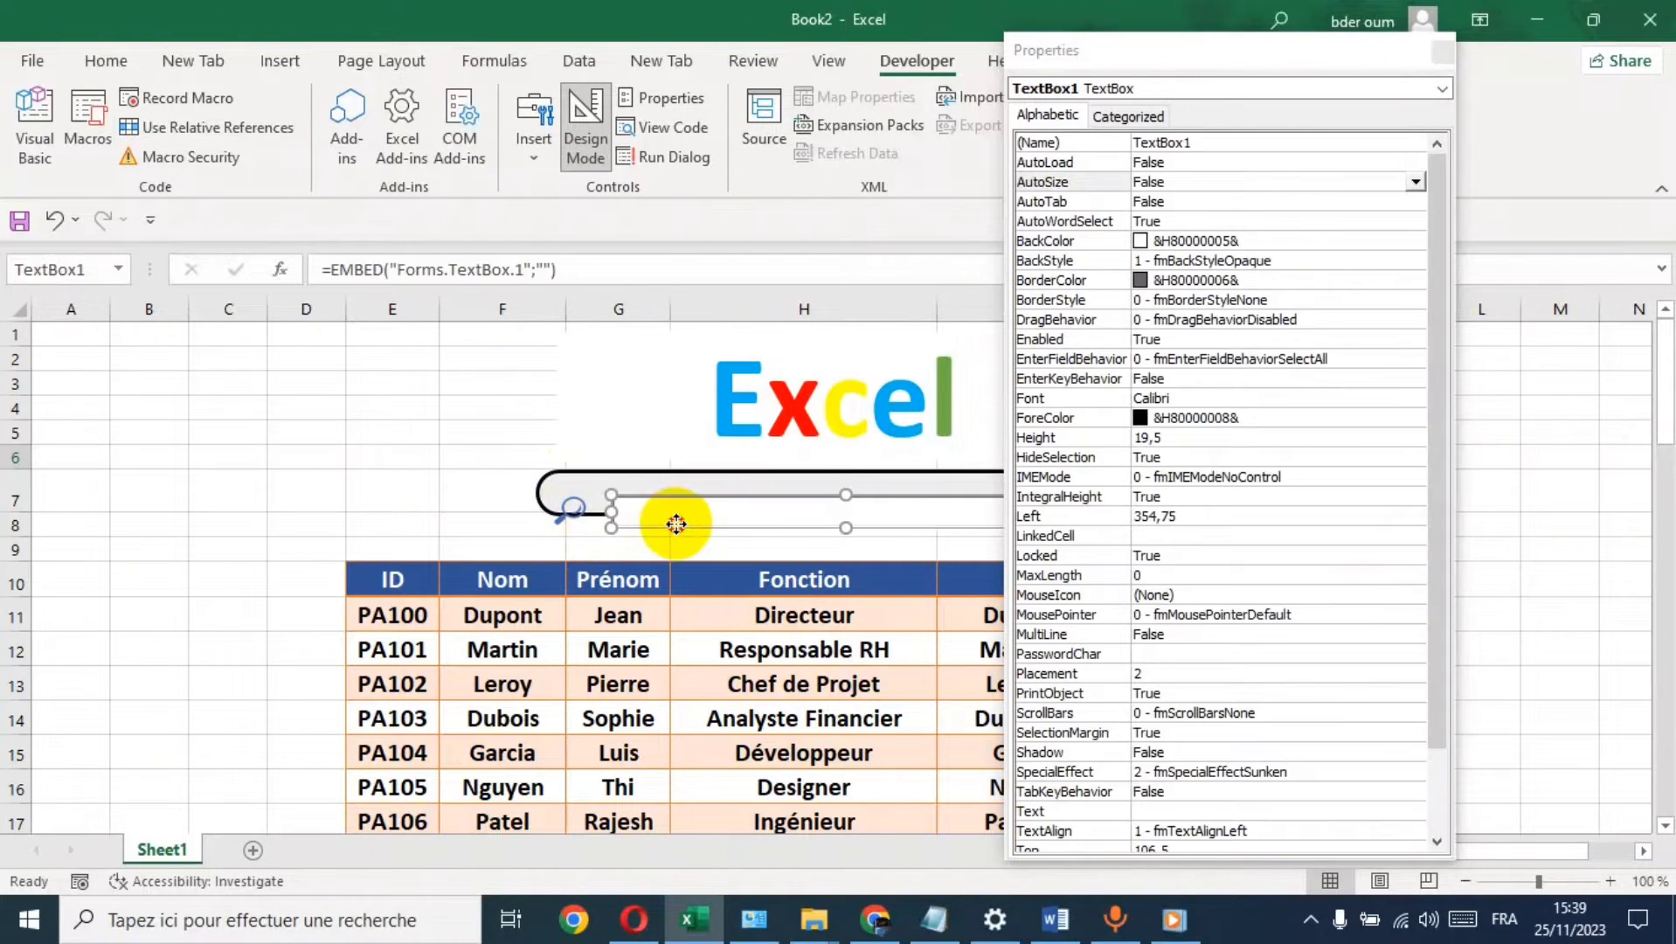
left_click(576, 505)
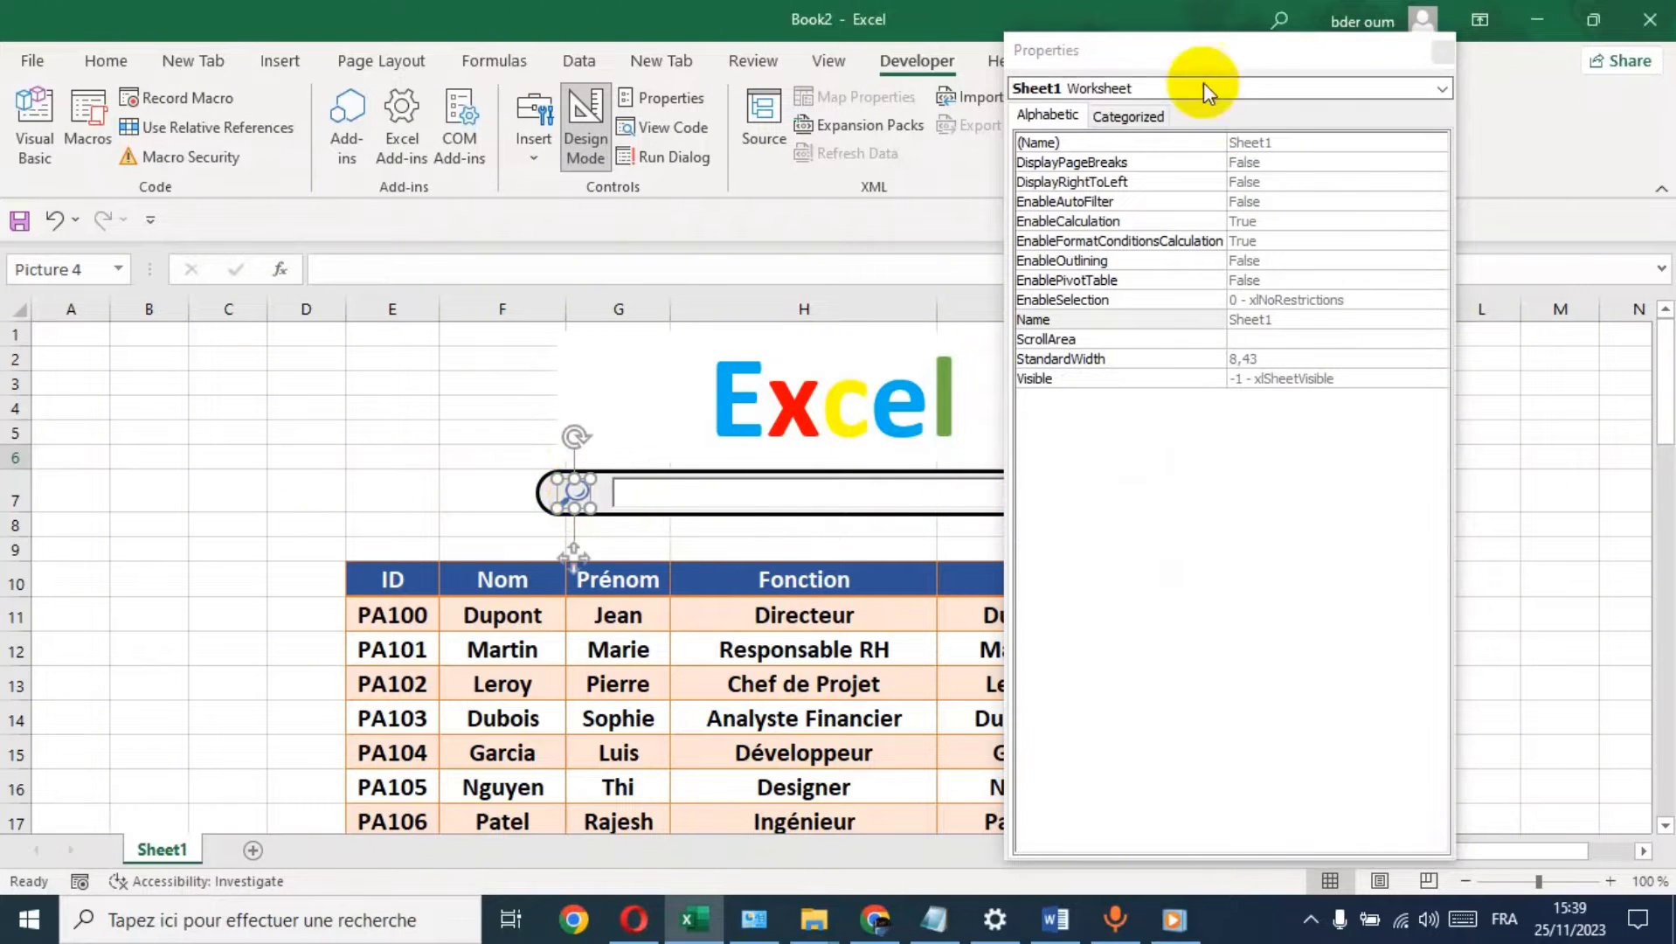
- Move the Properties panel off the table, close it, and reselect TextBox1
left_click_drag(1139, 53, 1423, 513)
left_click(1122, 492)
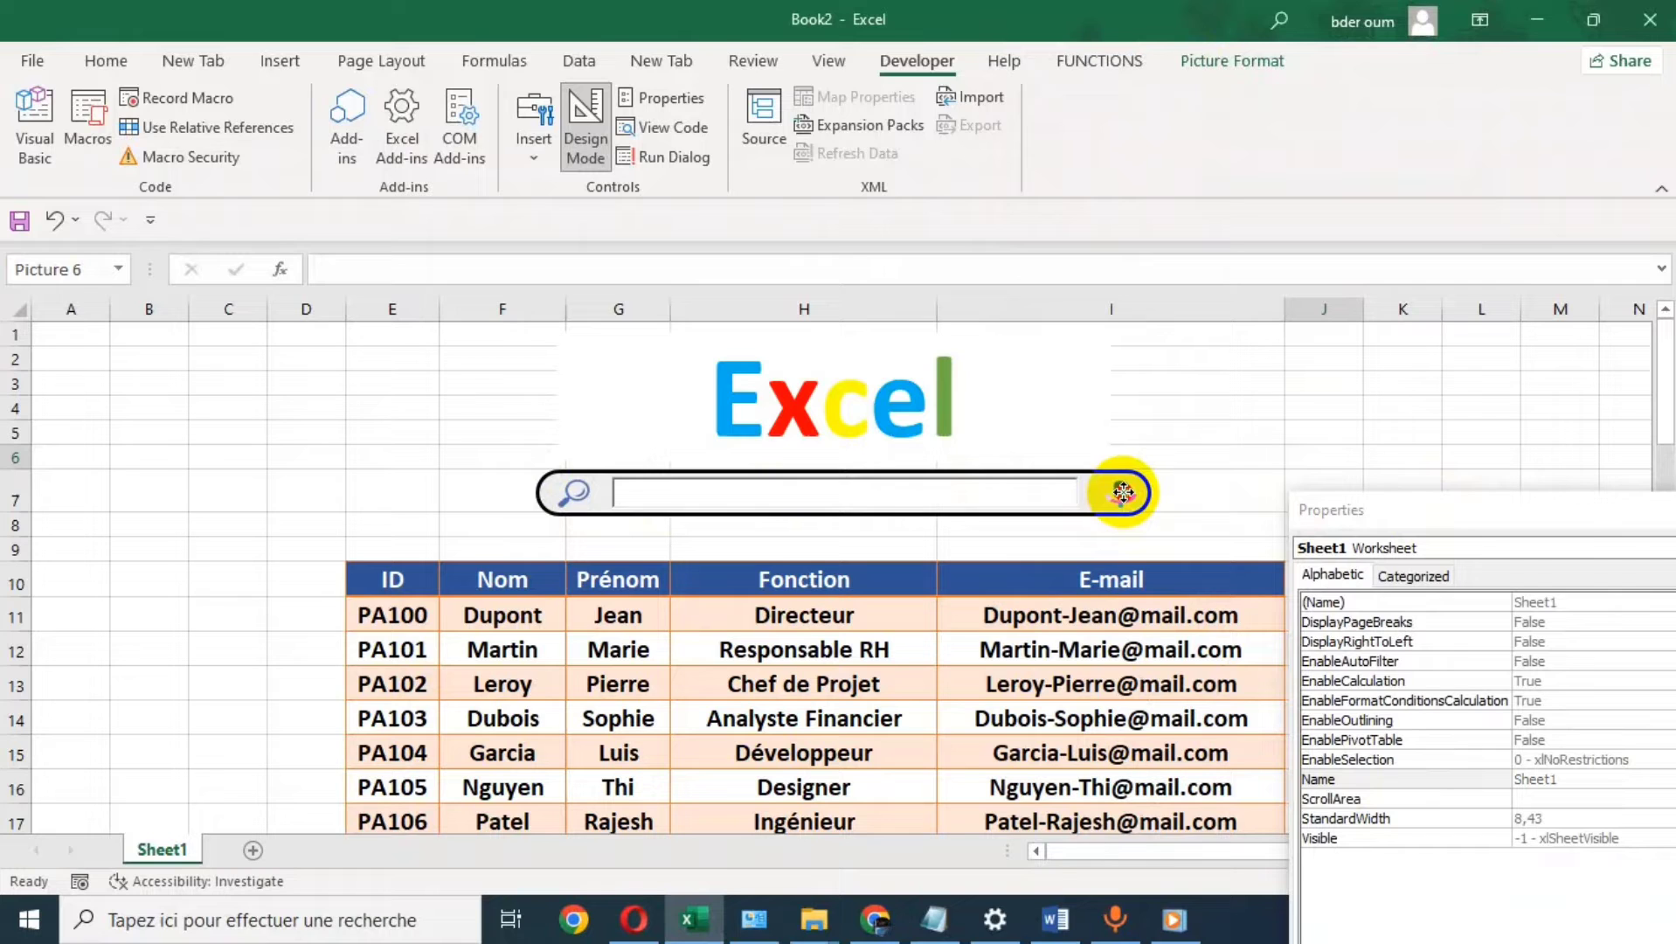
left_click_drag(1445, 507, 1118, 216)
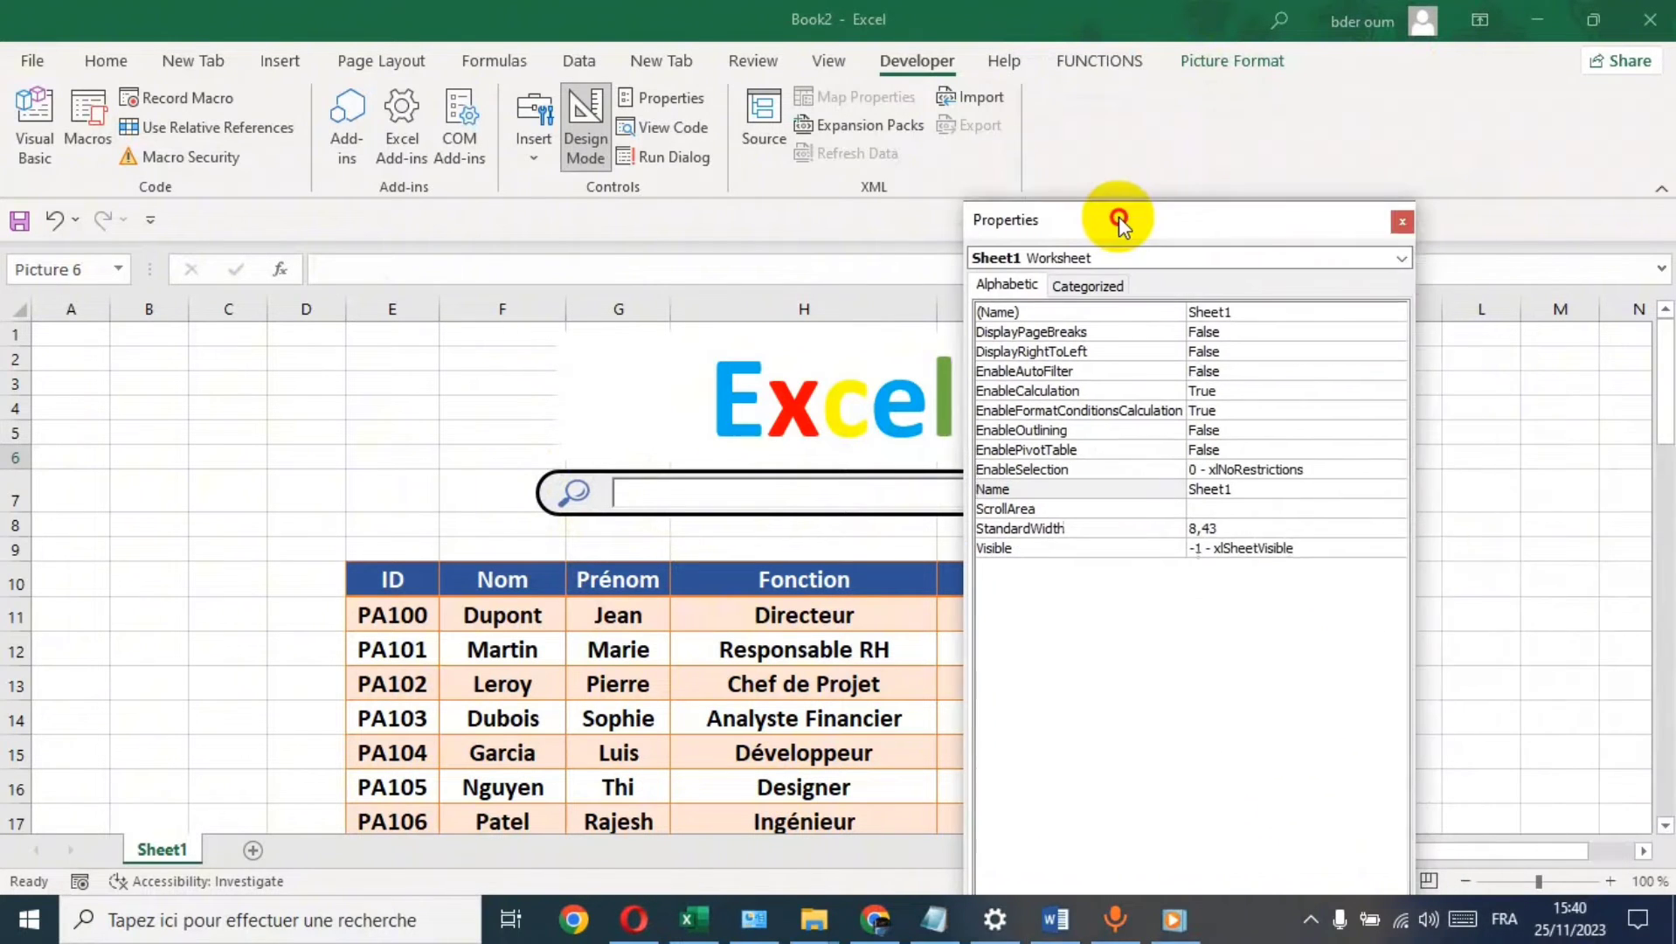
left_click(1402, 221)
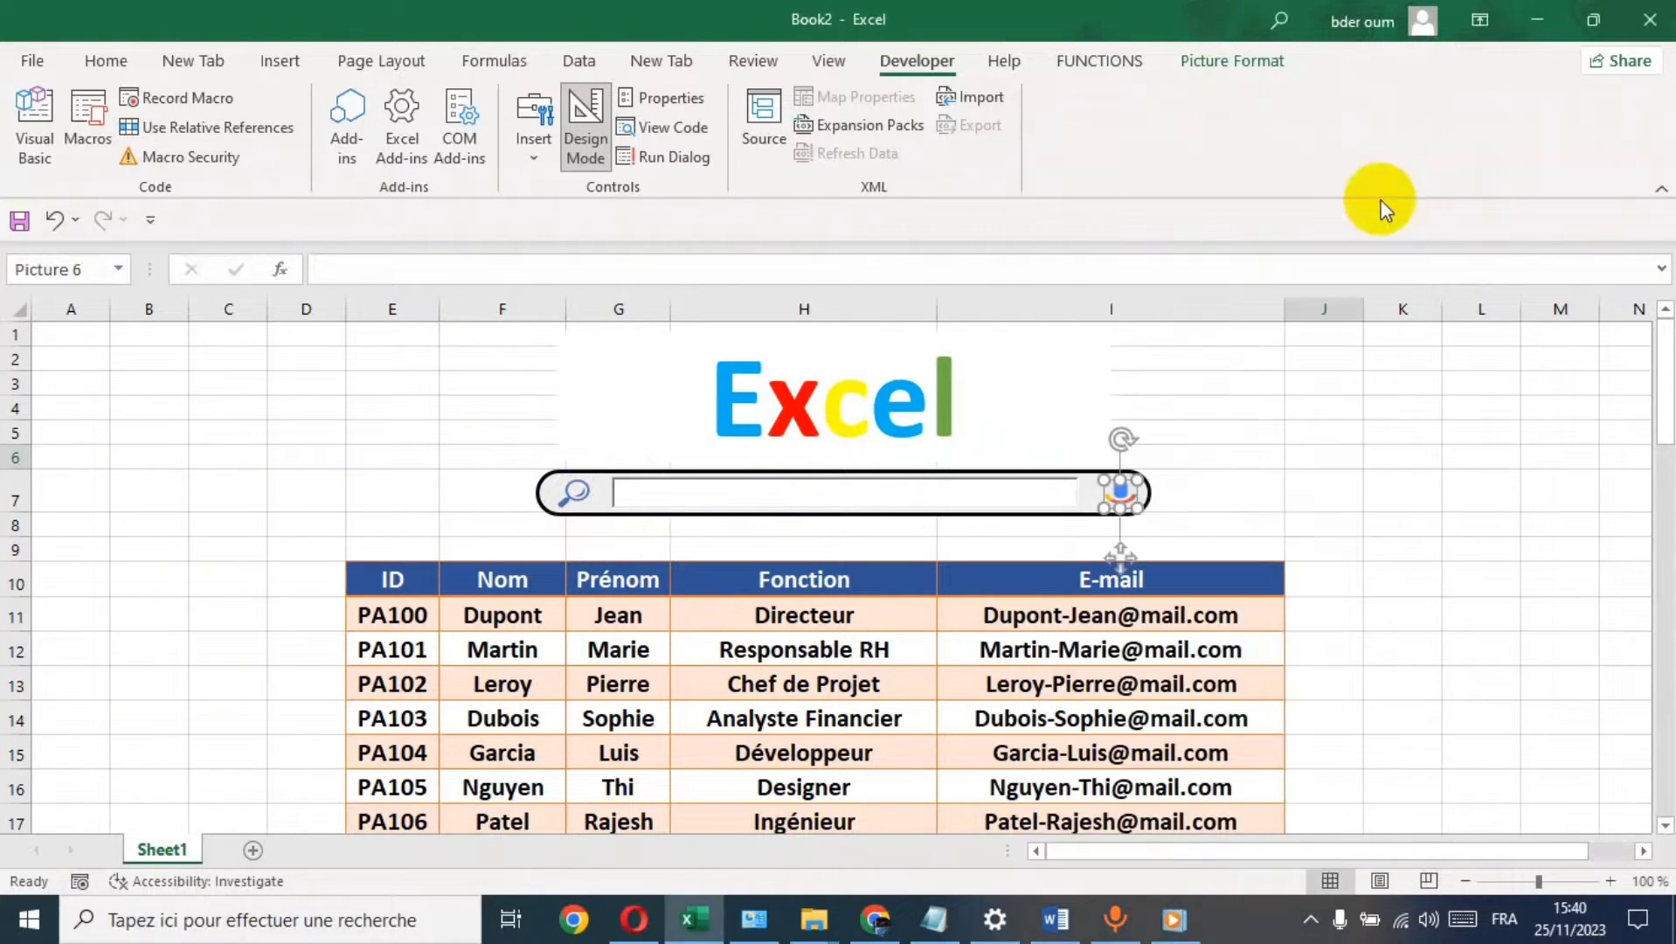
left_click(847, 496)
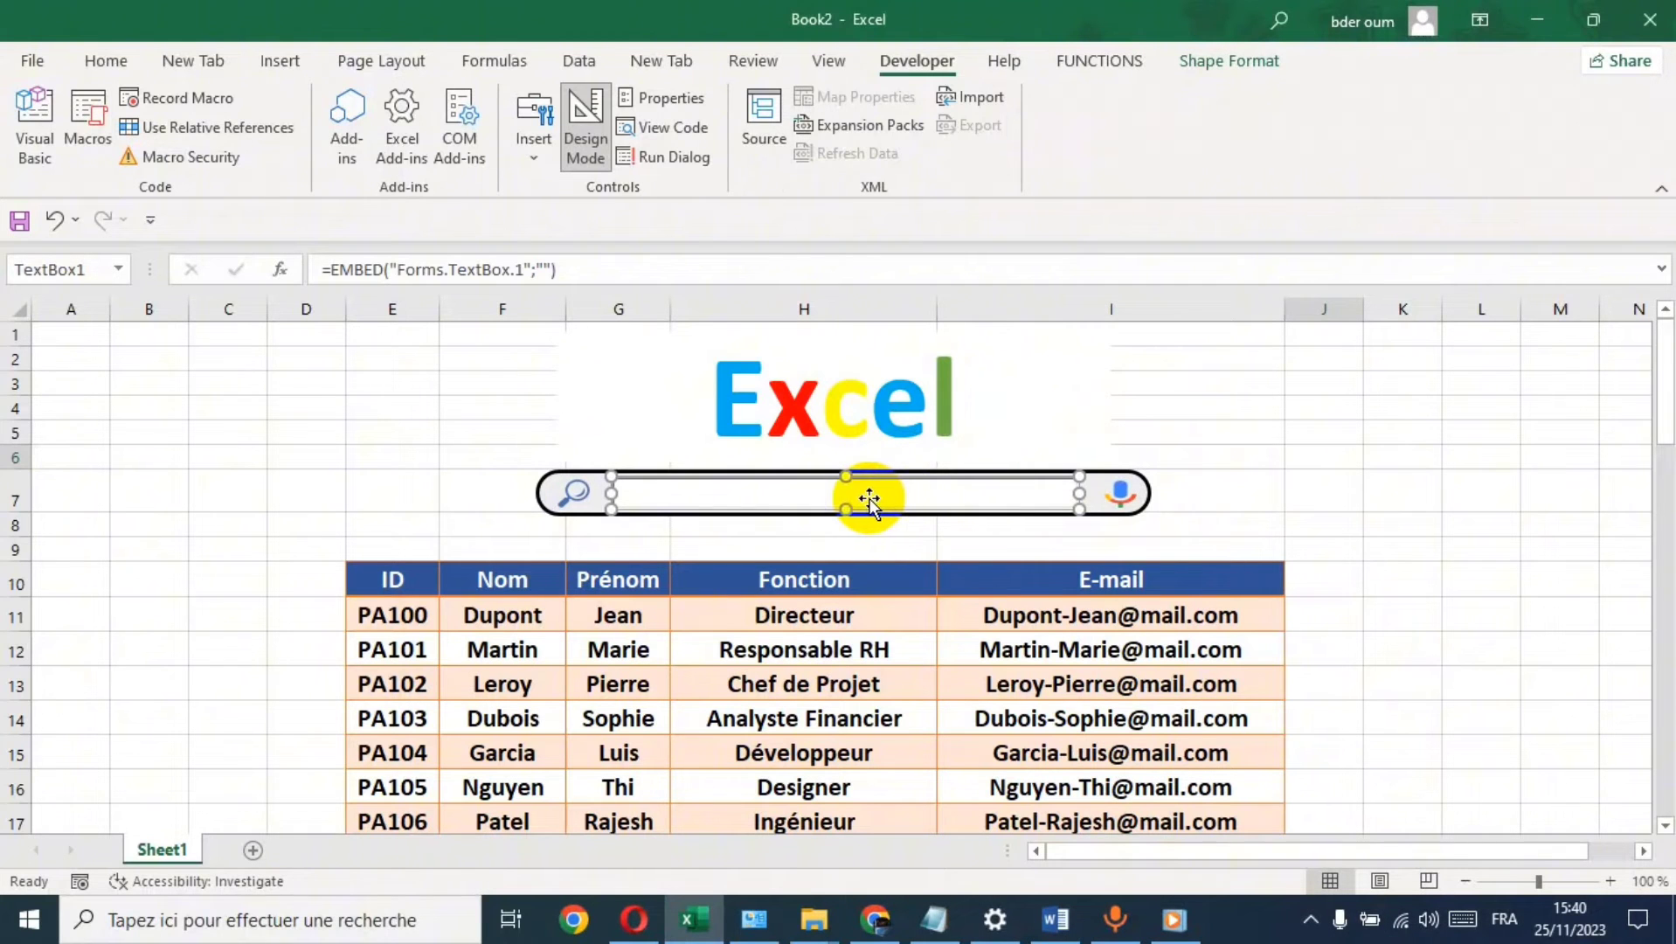
- Open TextBox1's properties and set its LinkedCell to G7
right_click(867, 497)
left_click(972, 616)
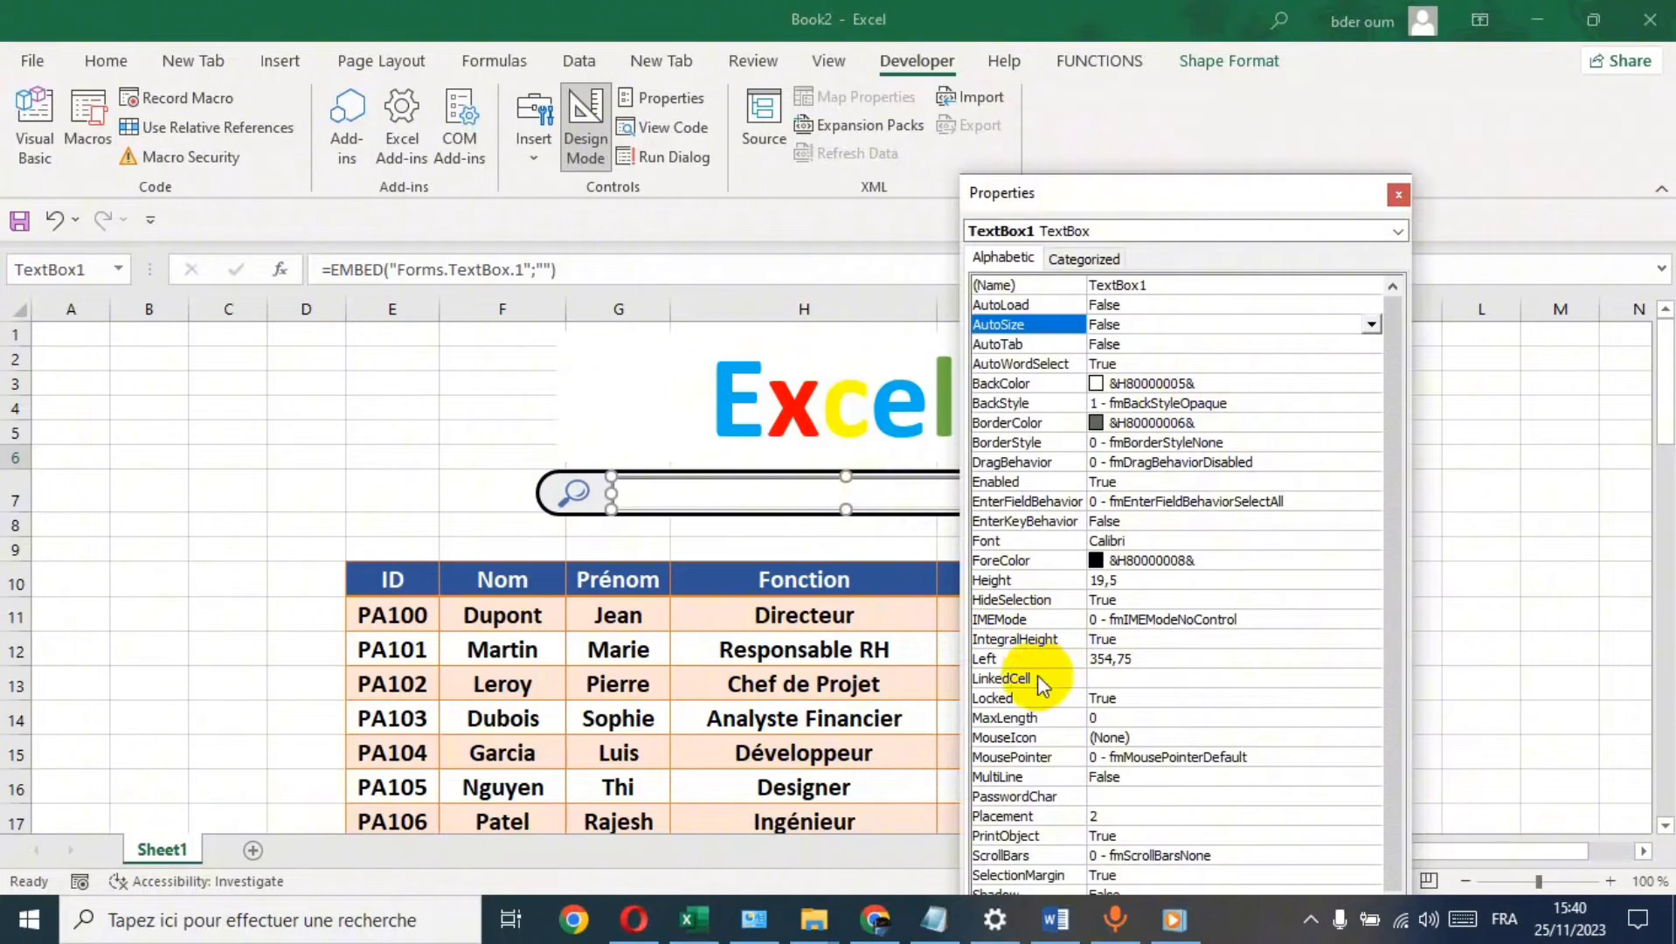
left_click(1121, 681)
type("g7")
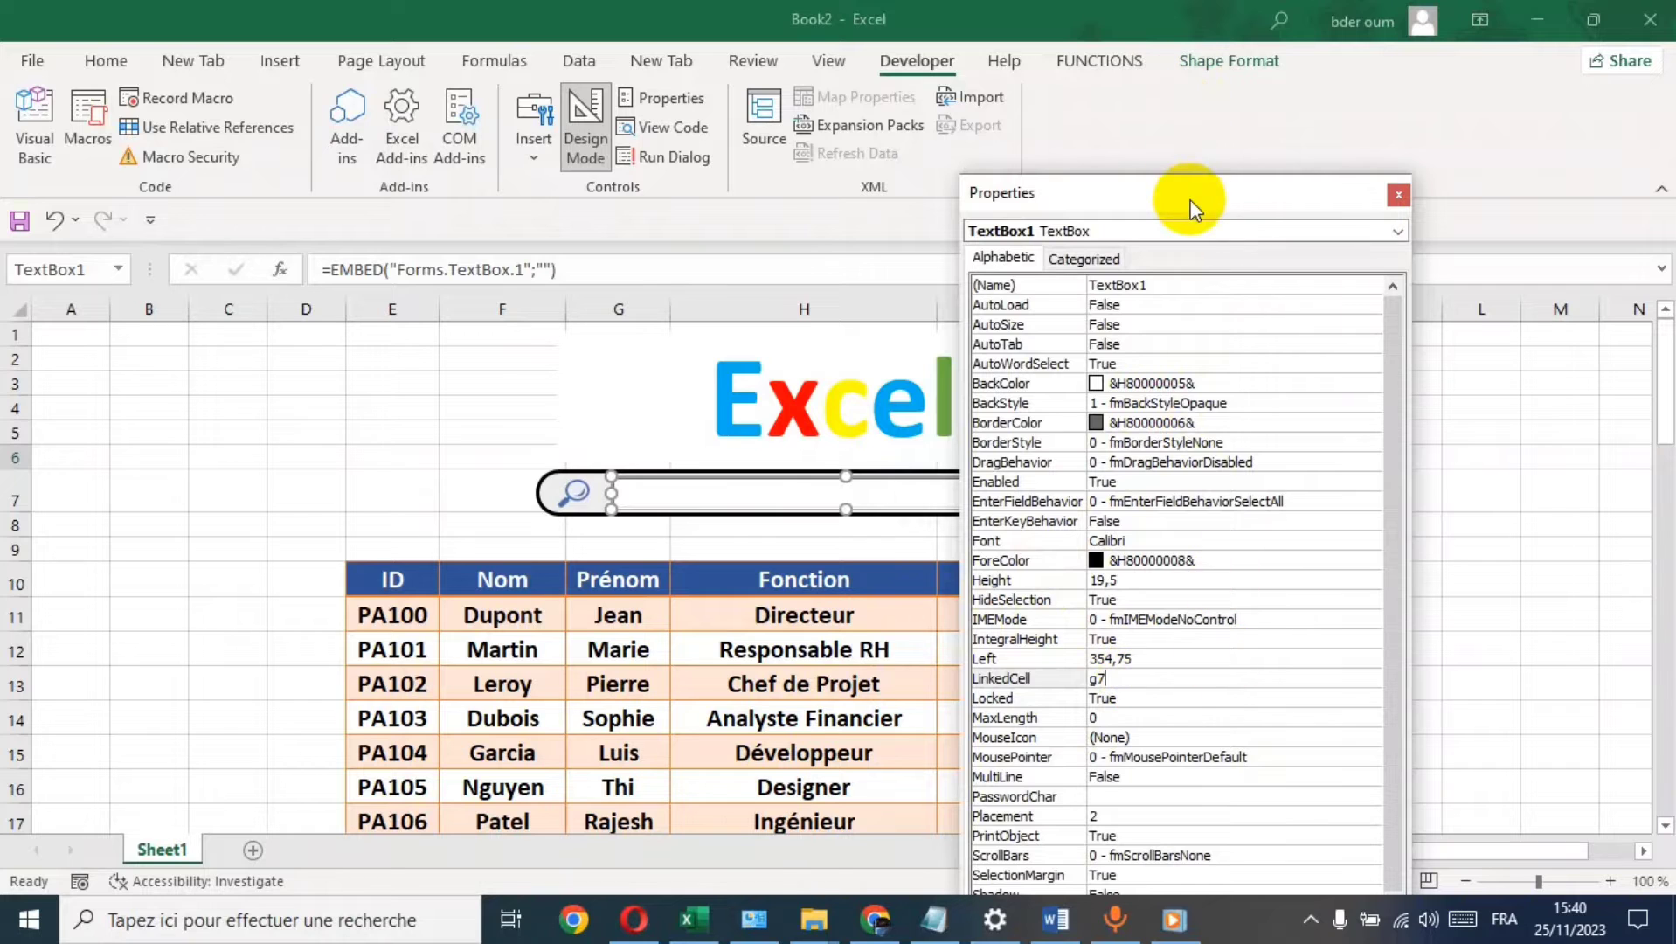
left_click_drag(1189, 200, 1192, 27)
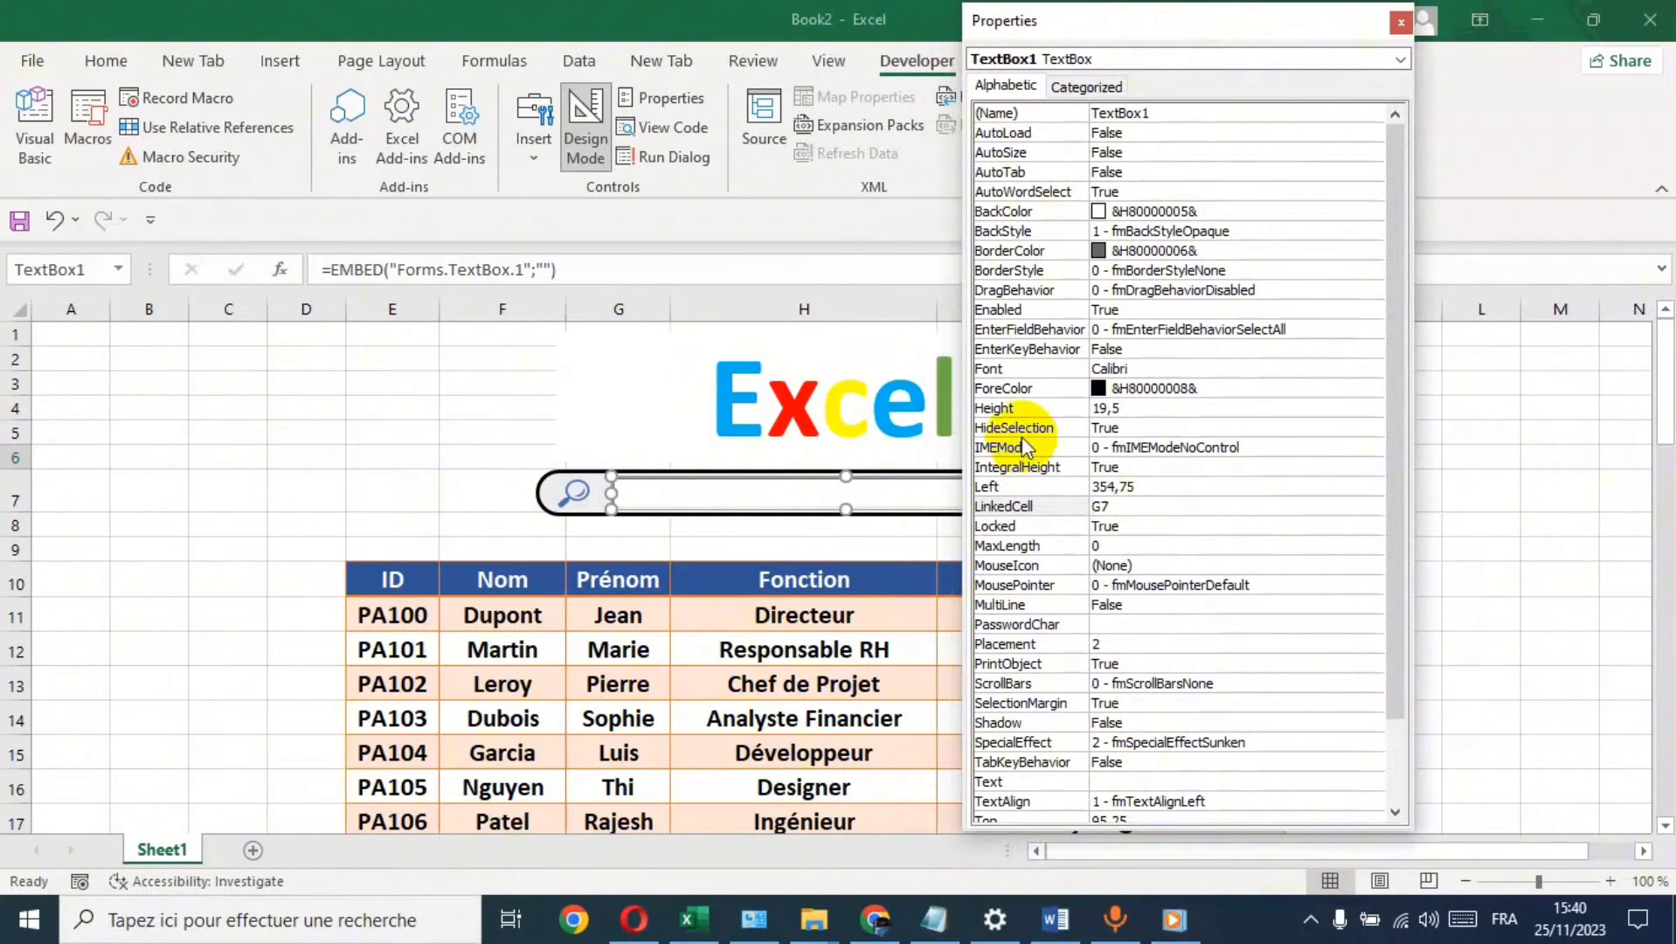
left_click_drag(1398, 351, 1397, 469)
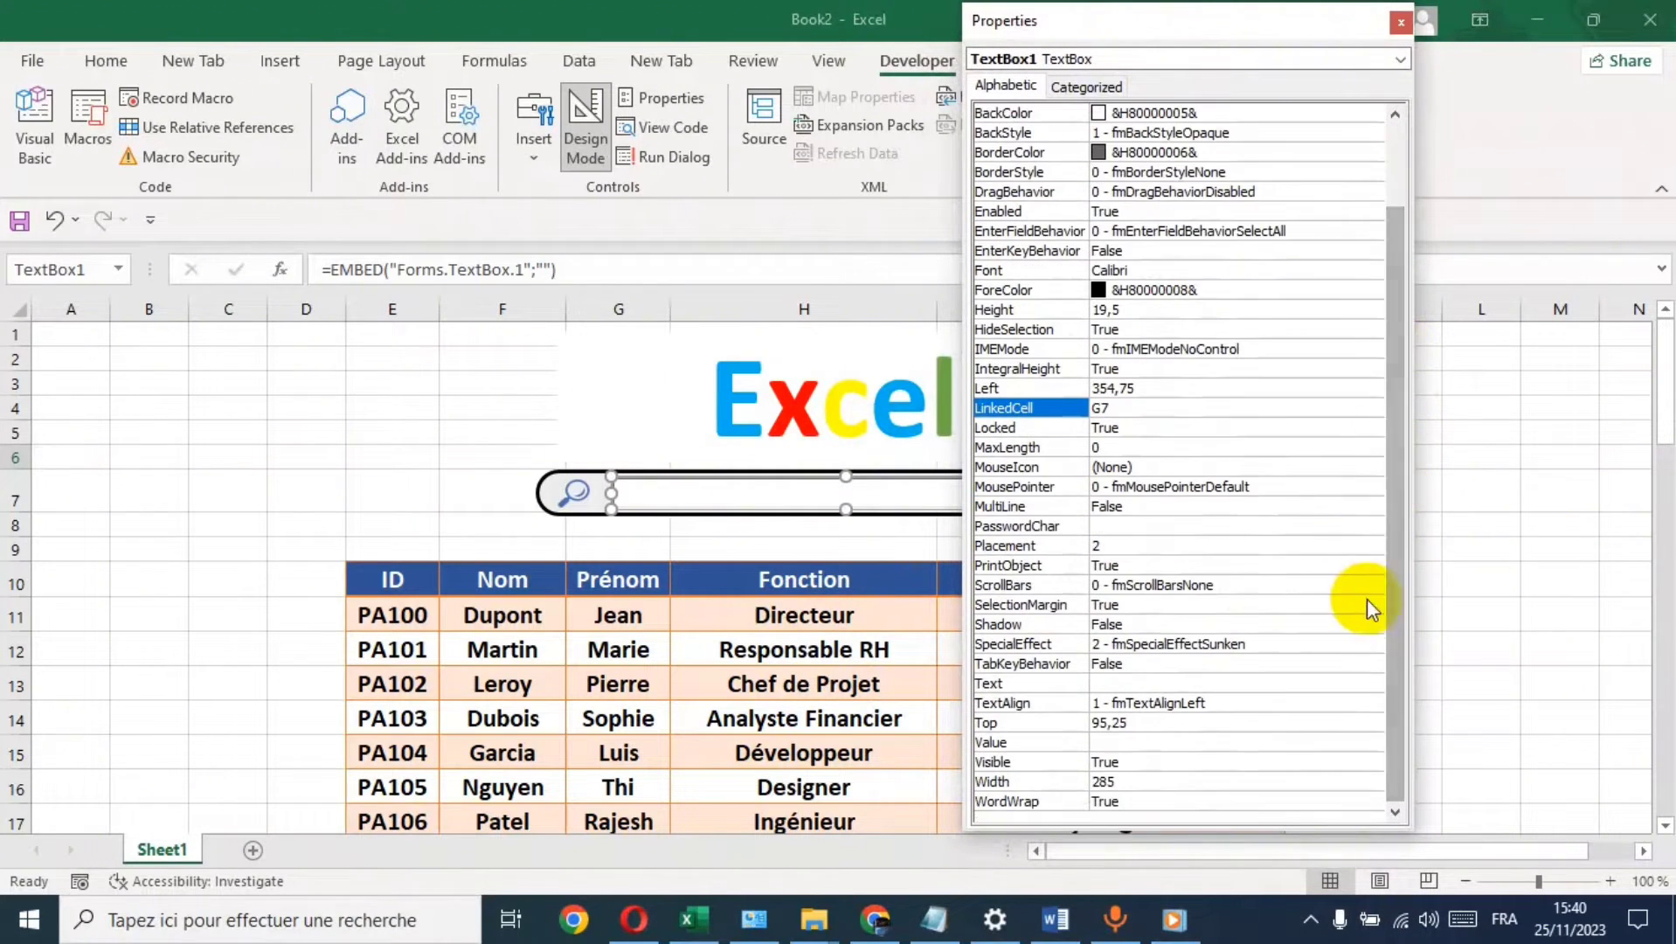
- Set SpecialEffect to 0 - fmSpecialEffectFlat and close the Properties window
left_click(1150, 643)
left_click(1374, 643)
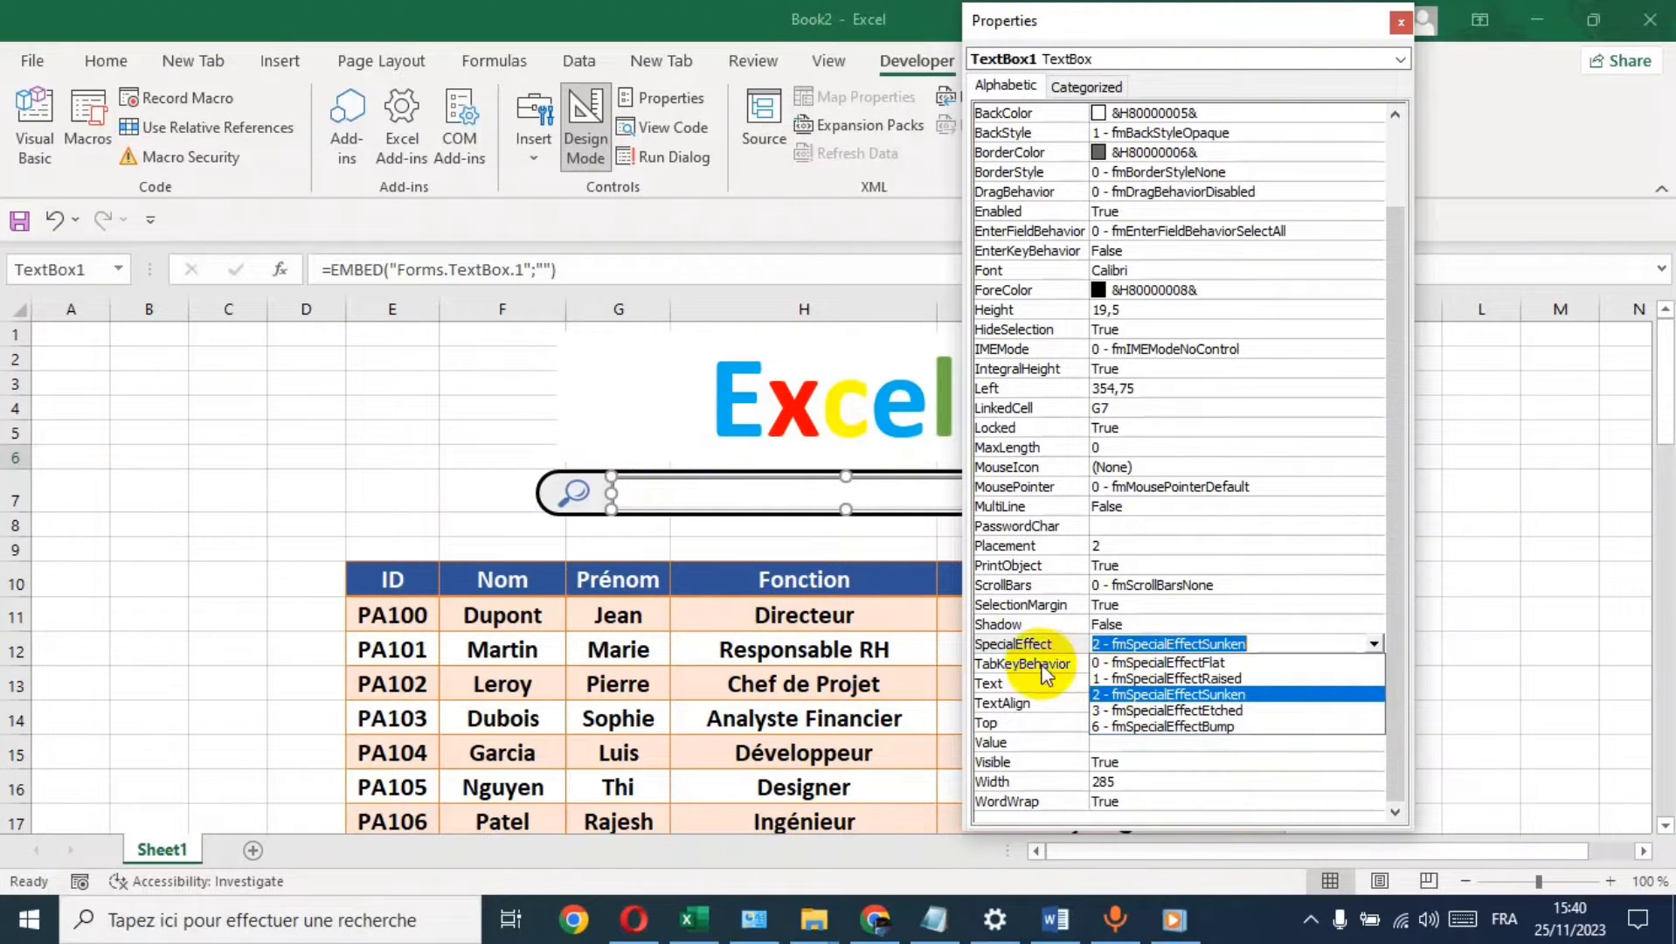
left_click(1146, 663)
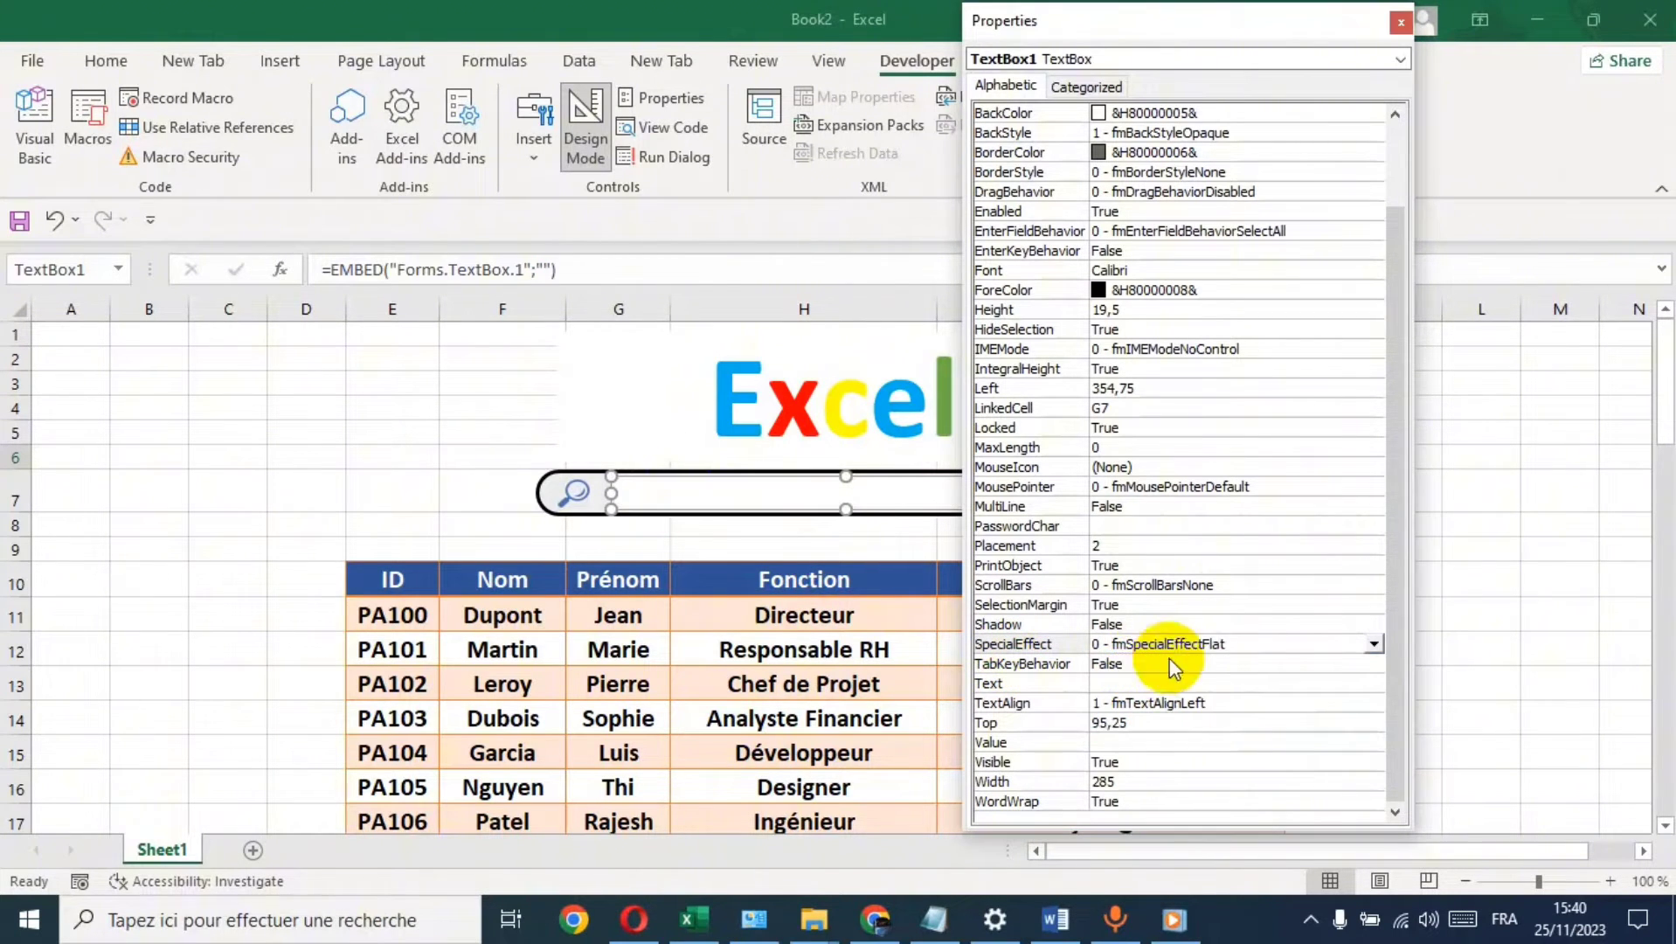
left_click(1395, 25)
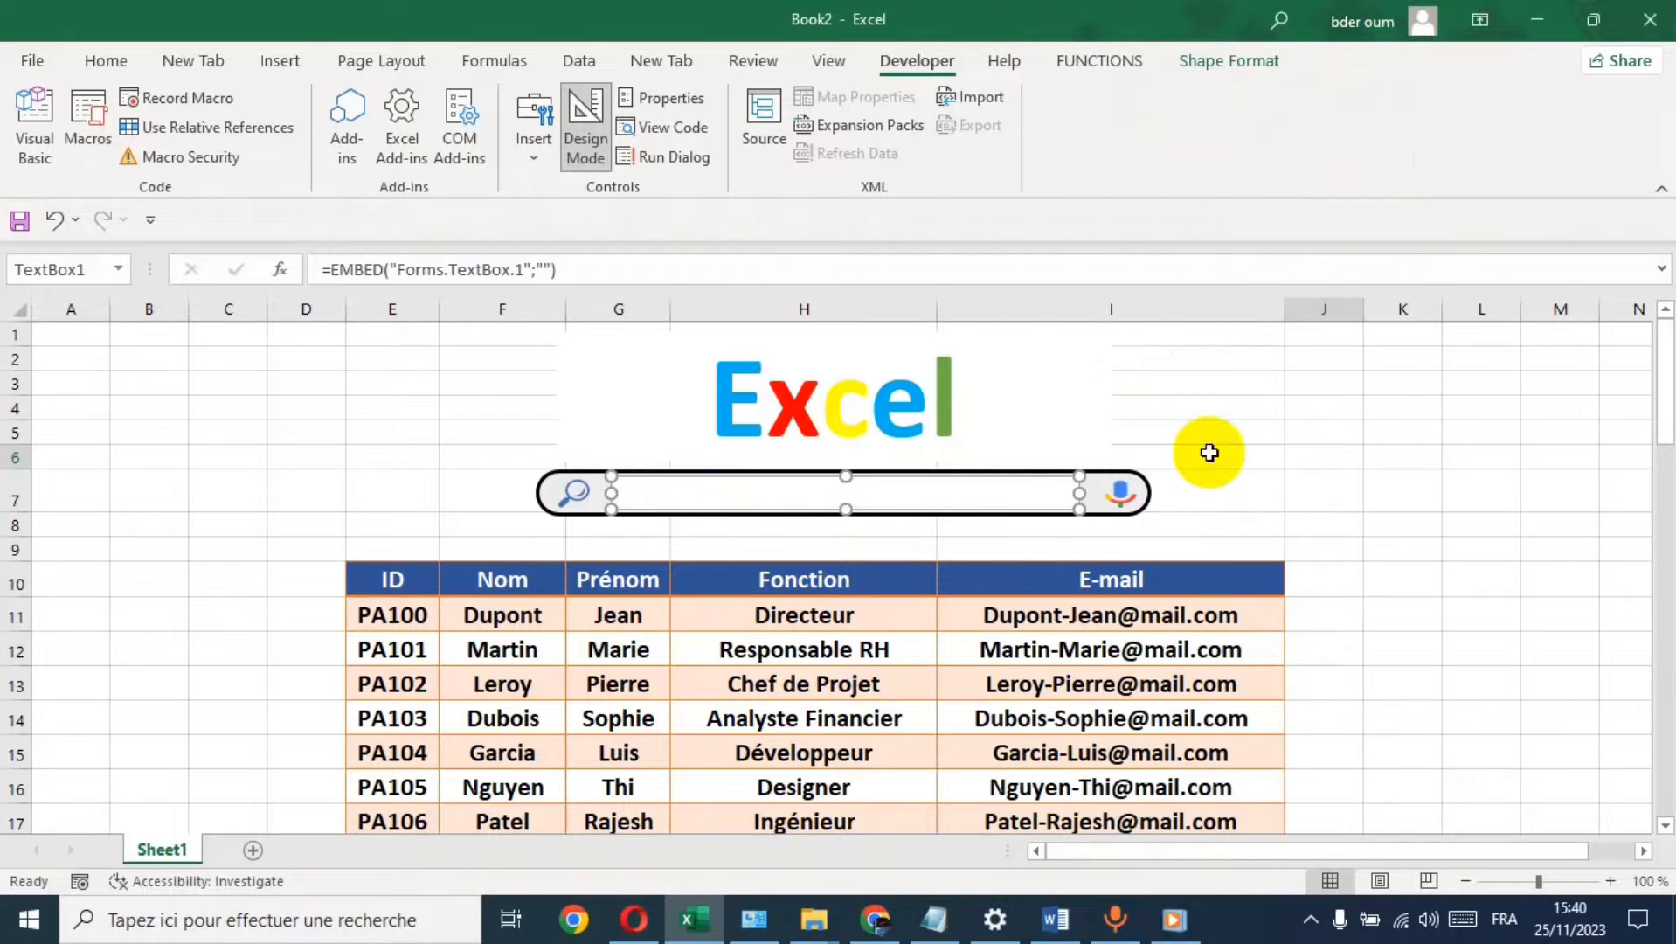
- Set TextBox1's BackColor to the Menu Bar system colour (&H80000004&) and close Properties
left_click(1310, 459)
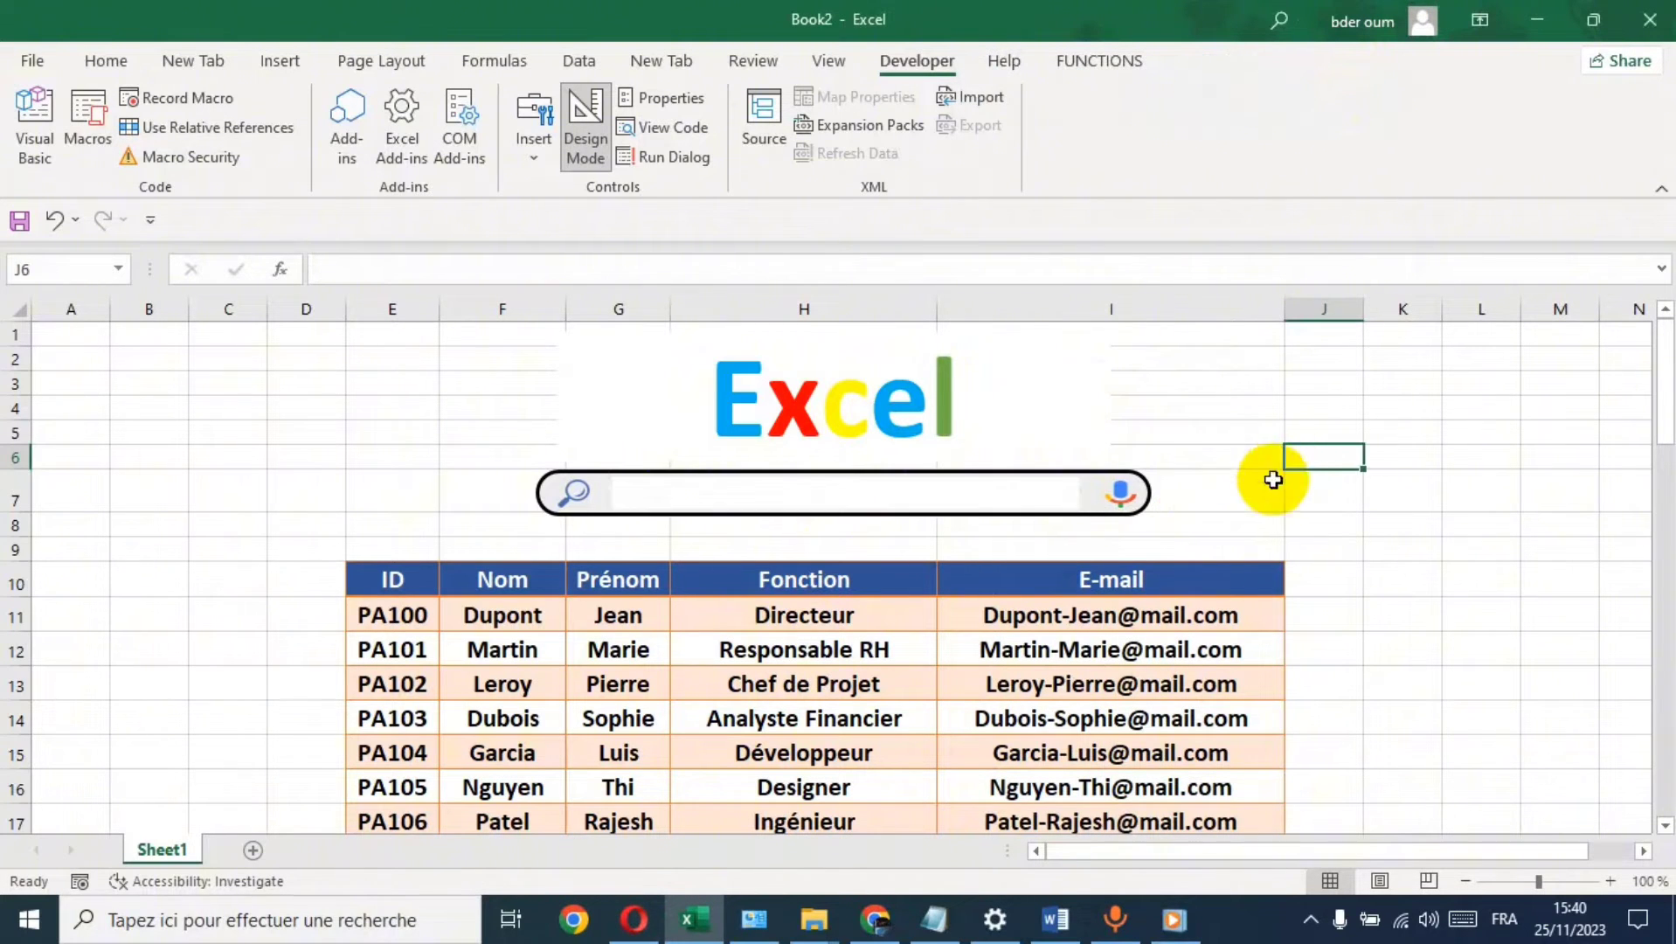
left_click(852, 498)
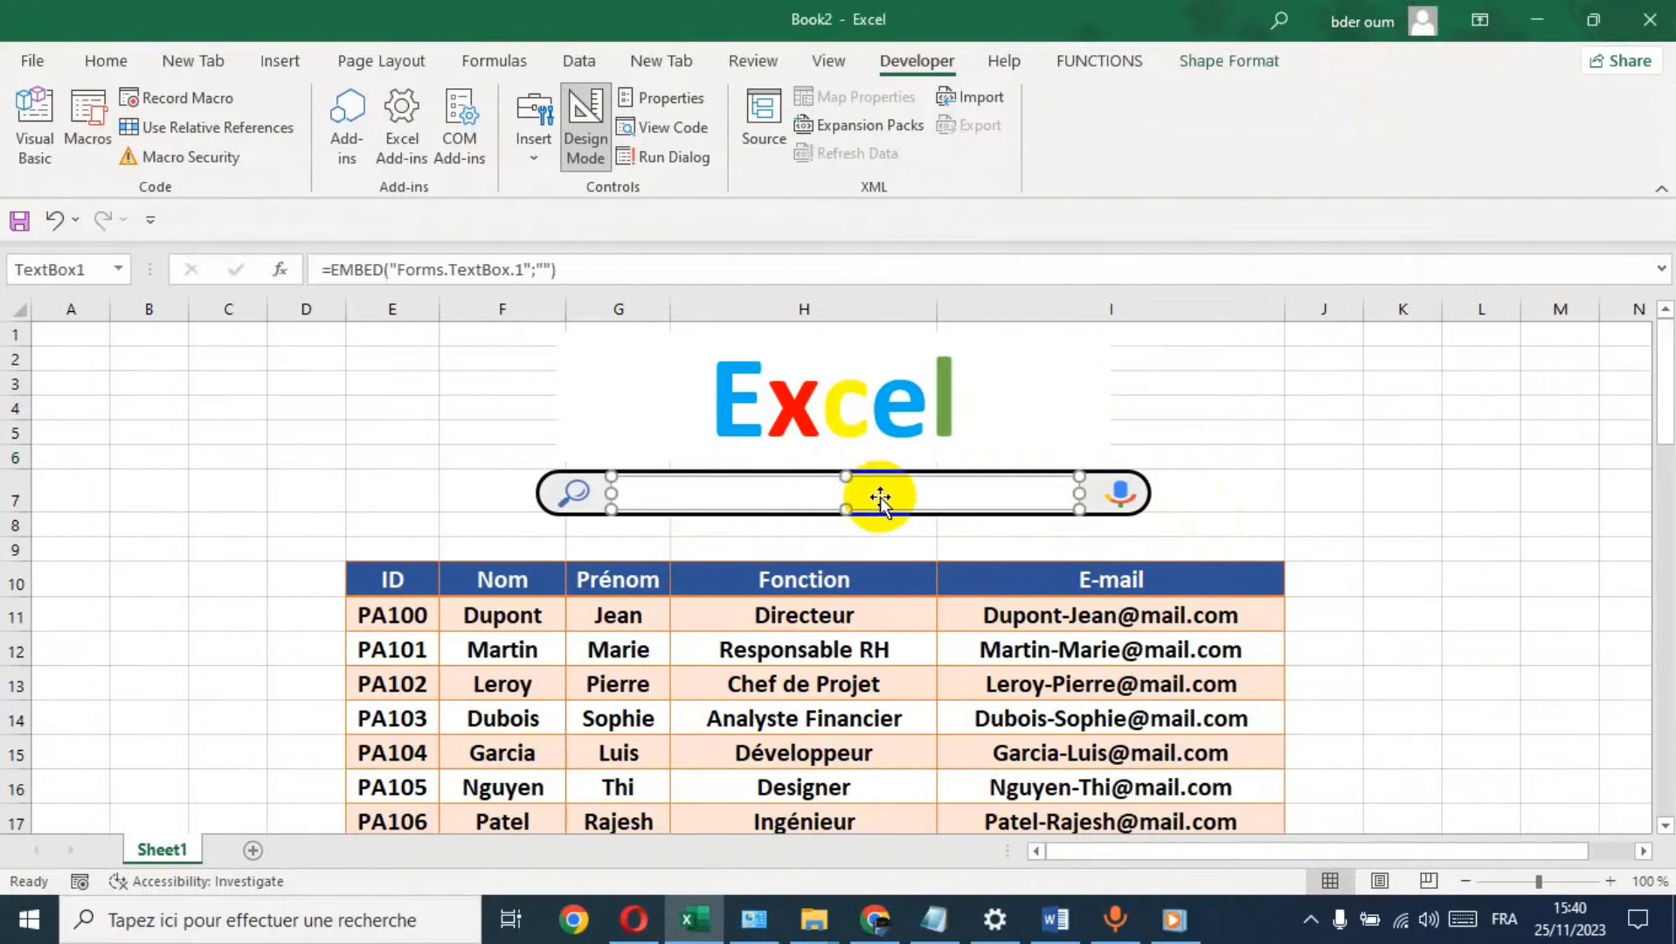
right_click(891, 491)
left_click(993, 619)
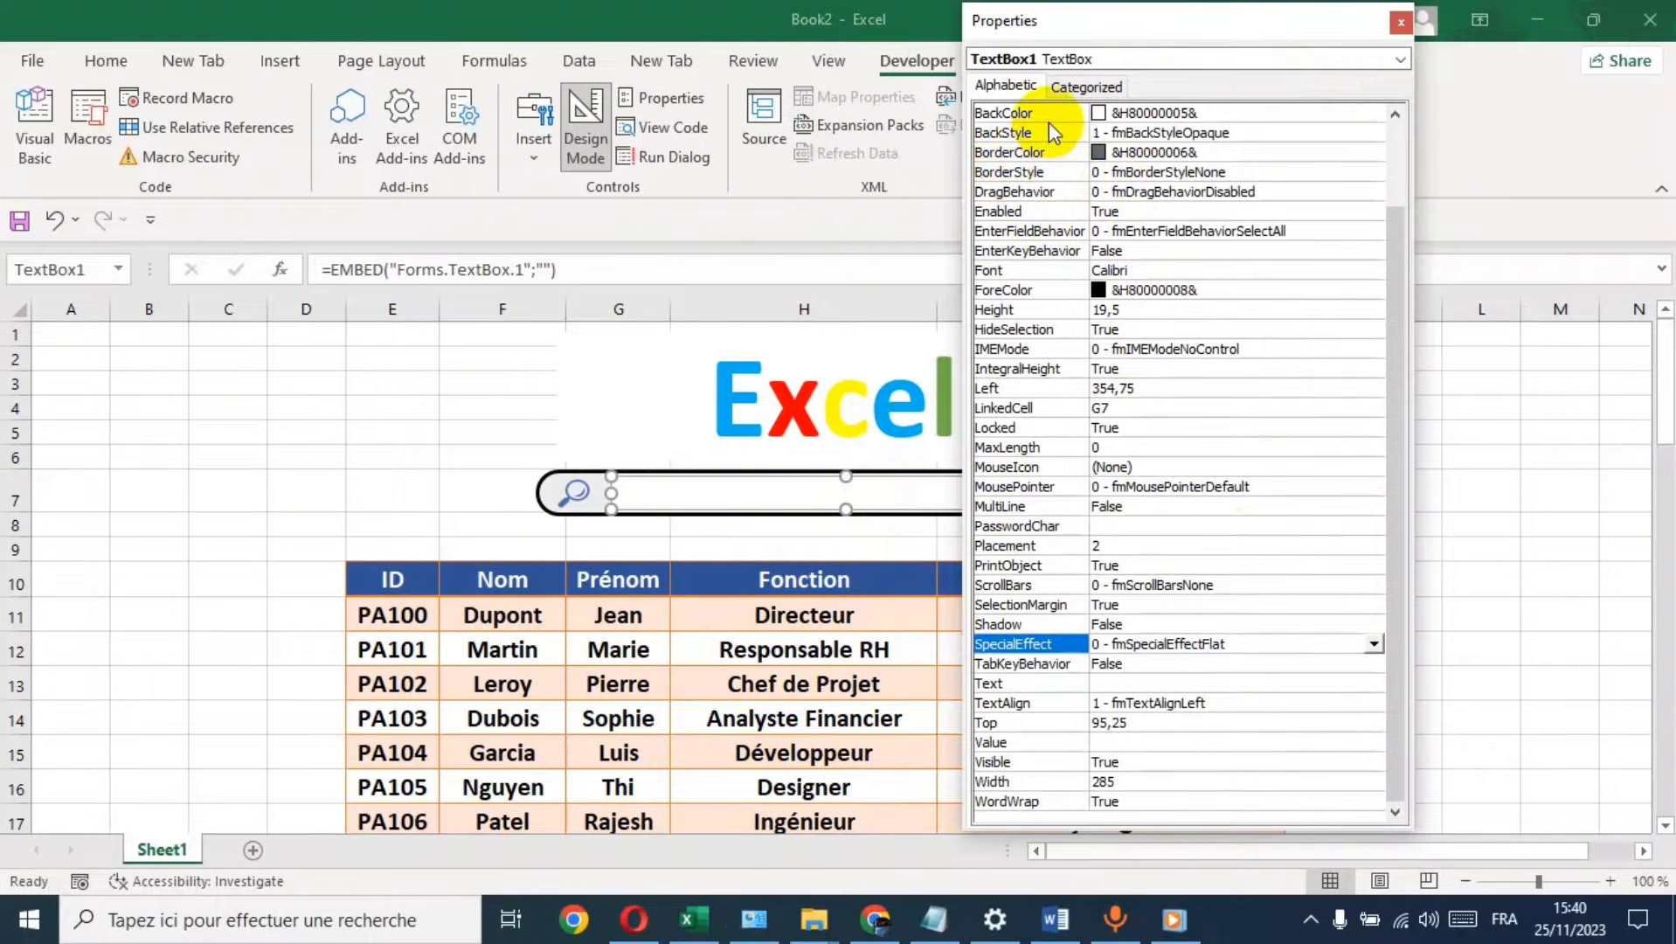
left_click_drag(1390, 299, 1405, 187)
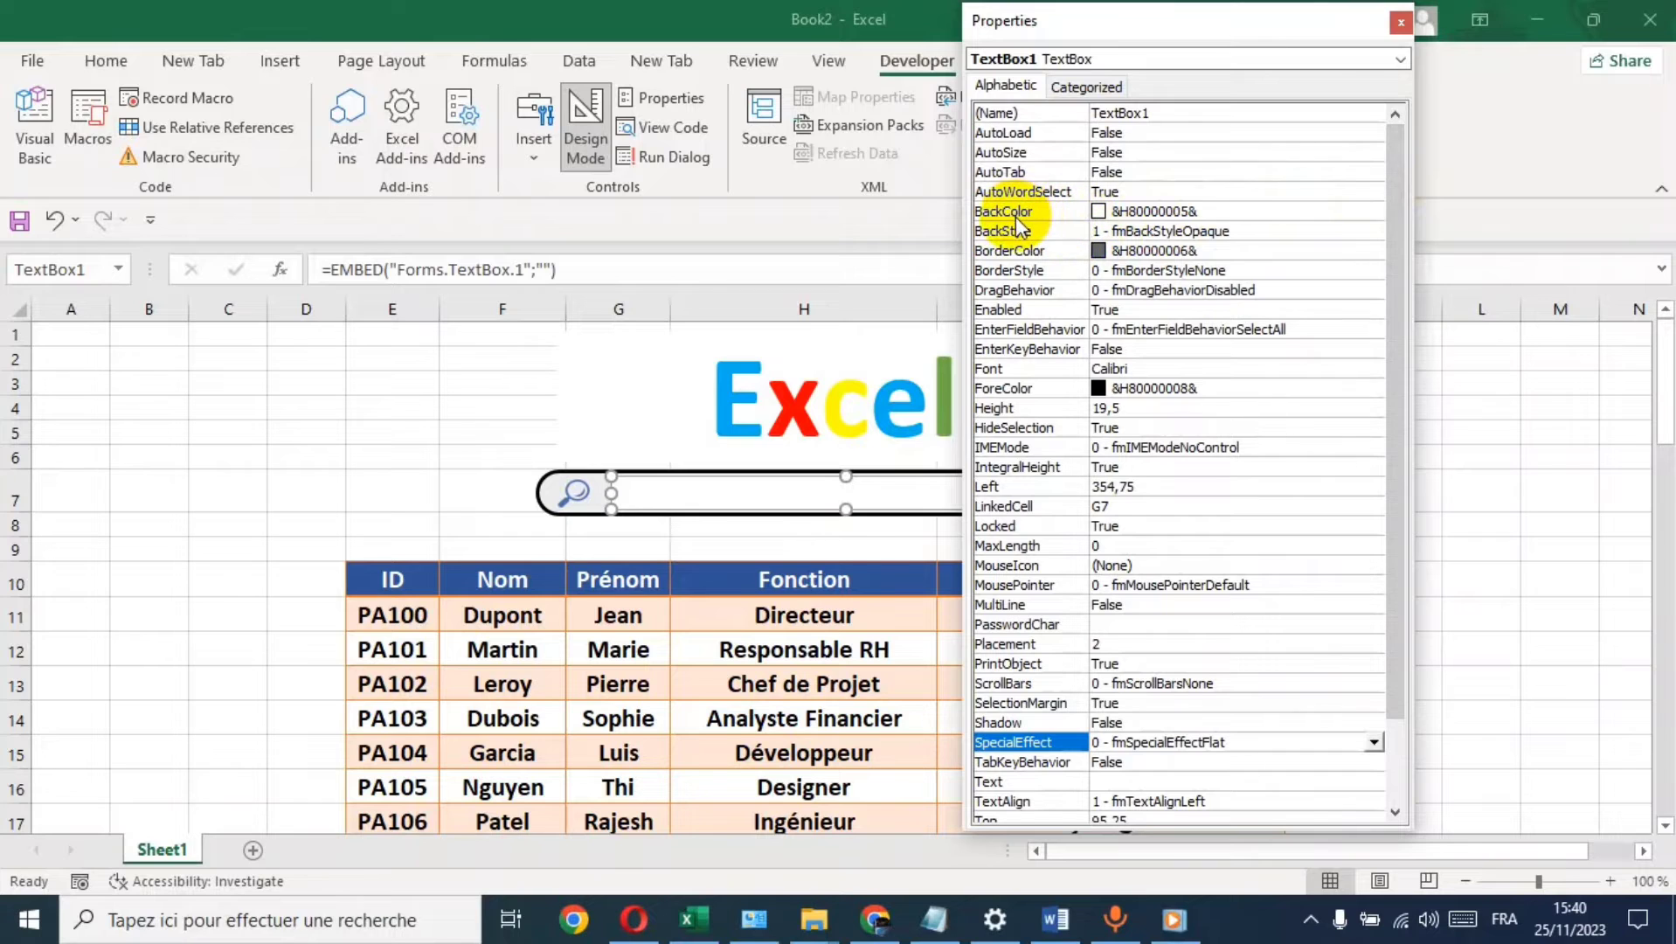
left_click(1197, 214)
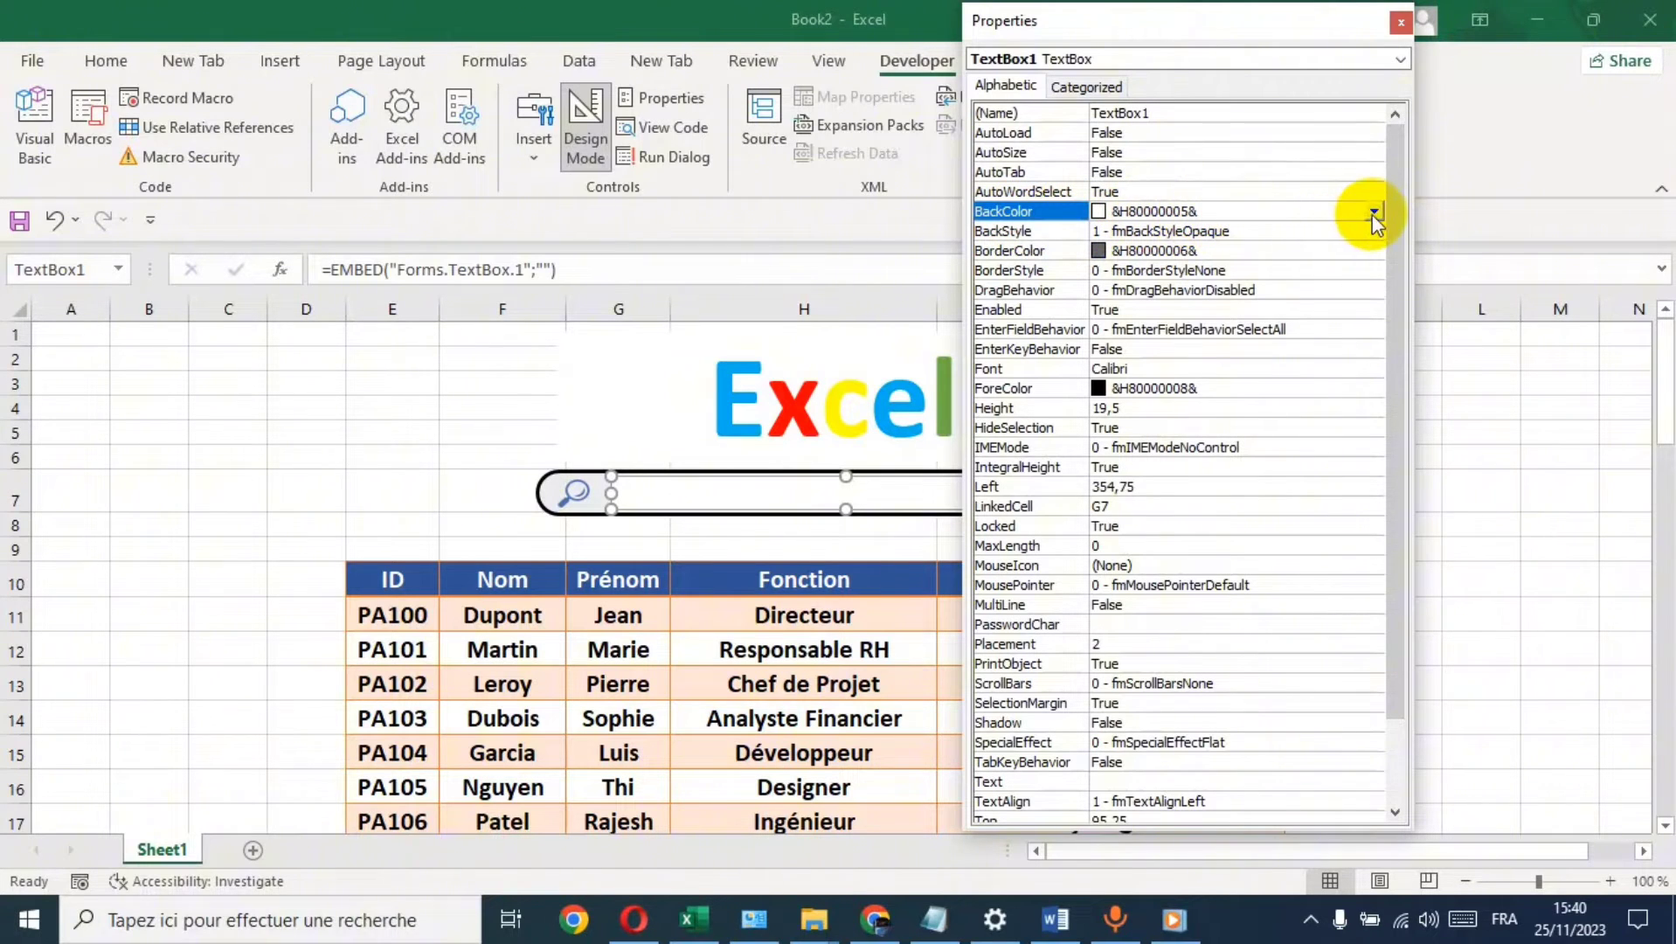
left_click(1373, 212)
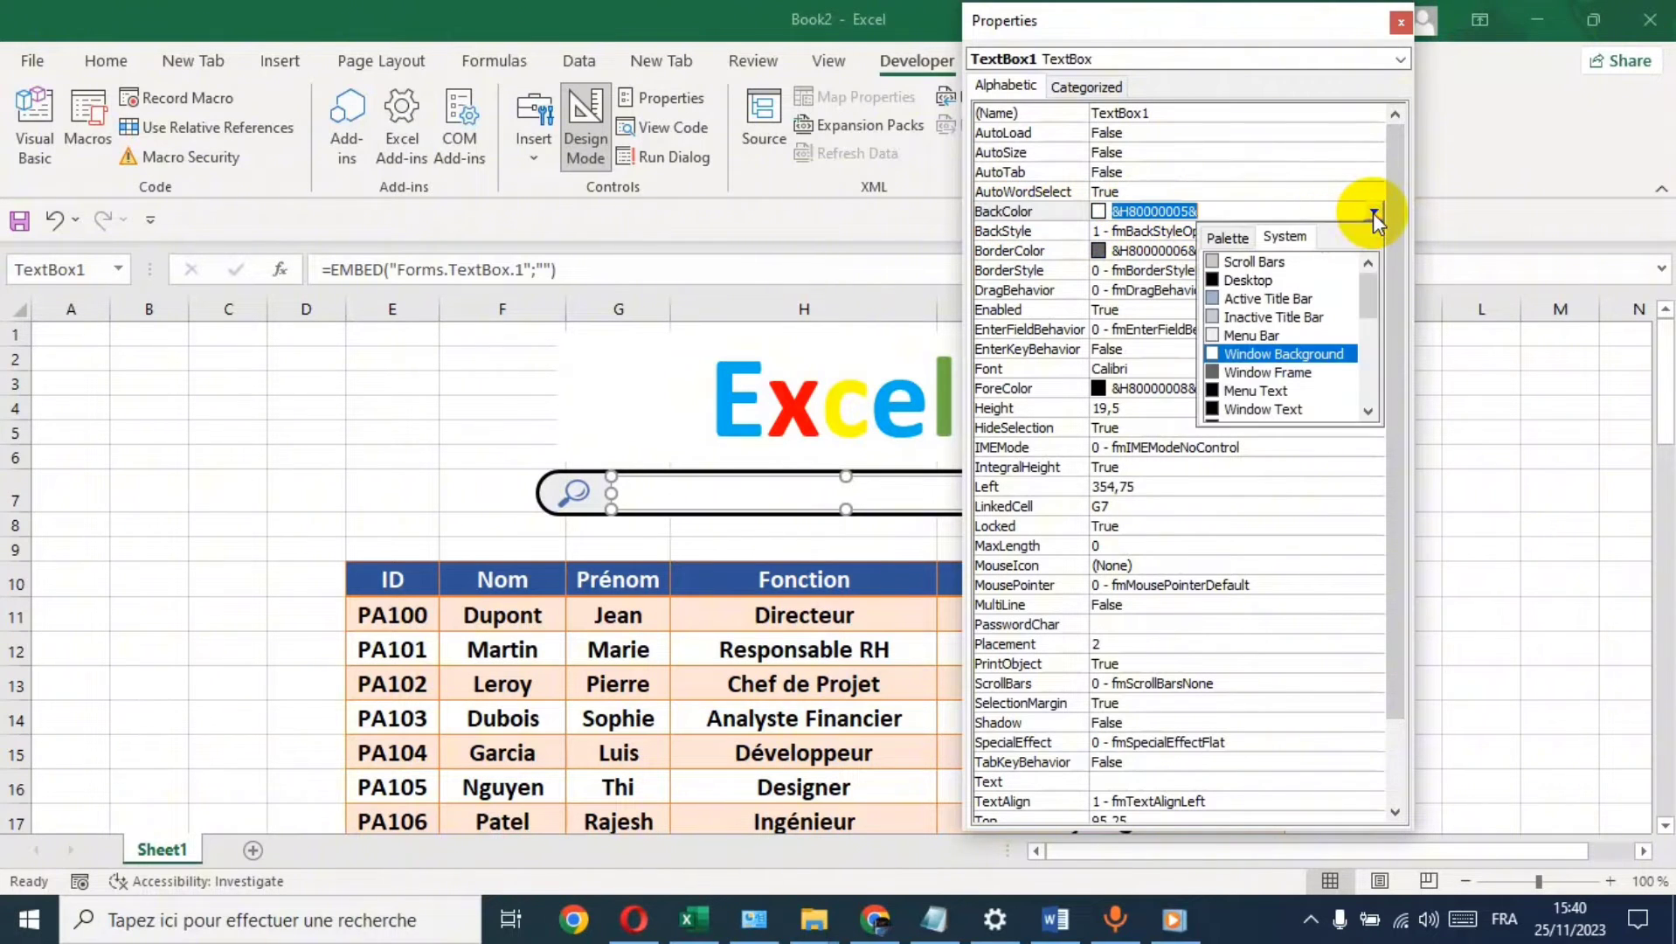
left_click(1254, 336)
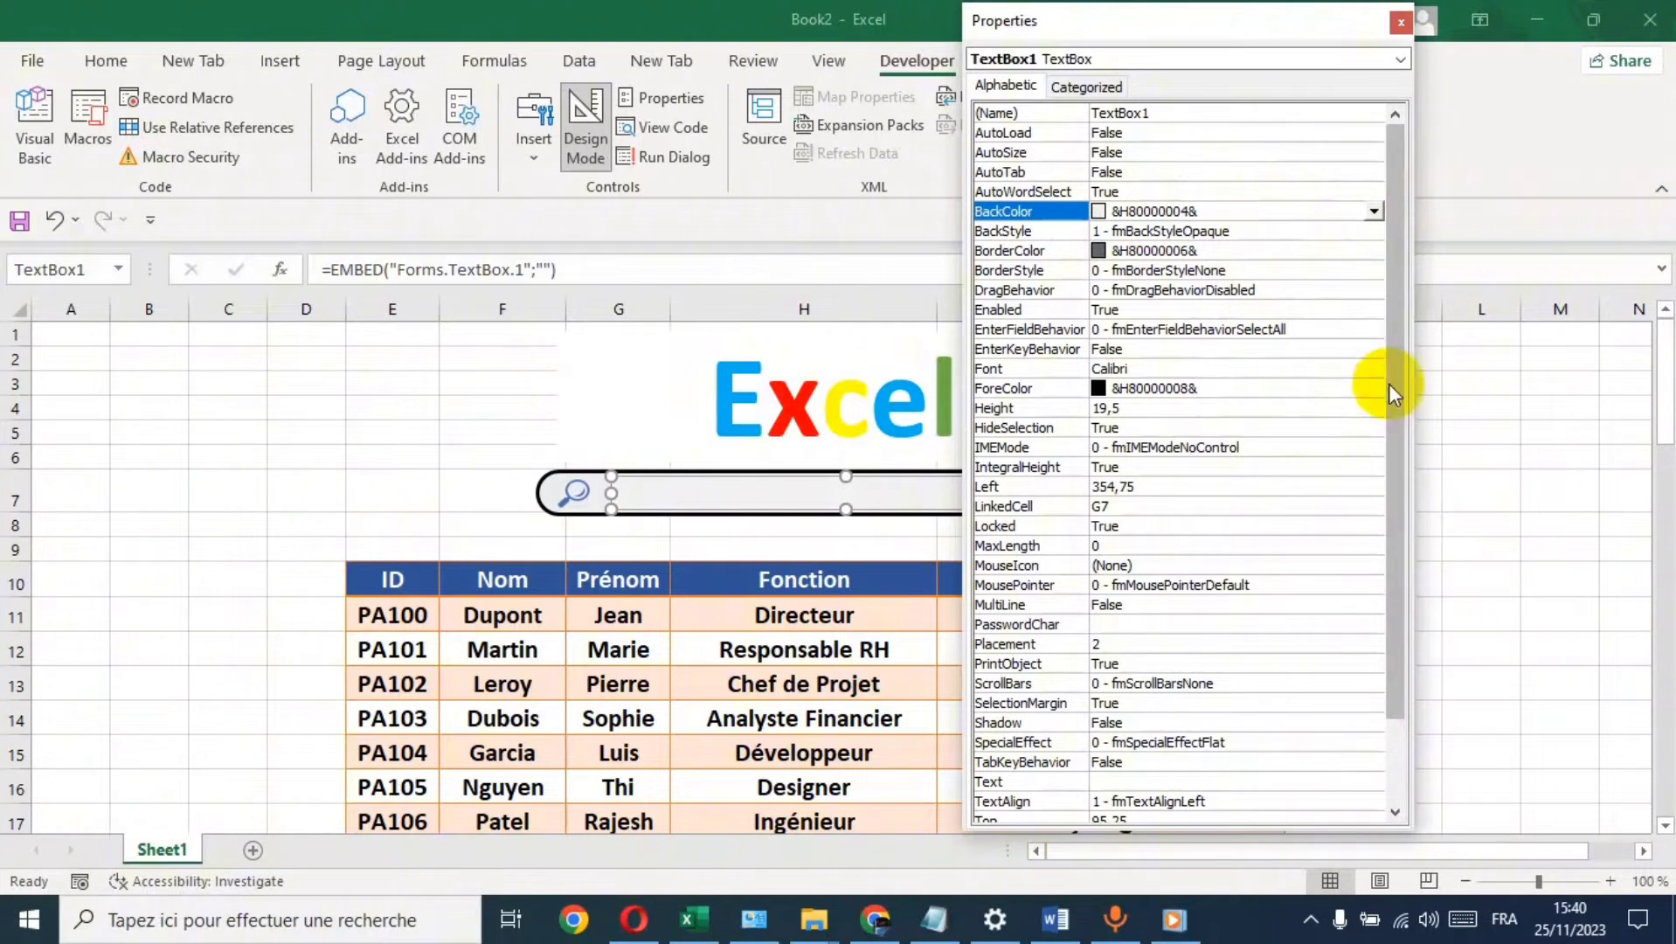
left_click(1401, 21)
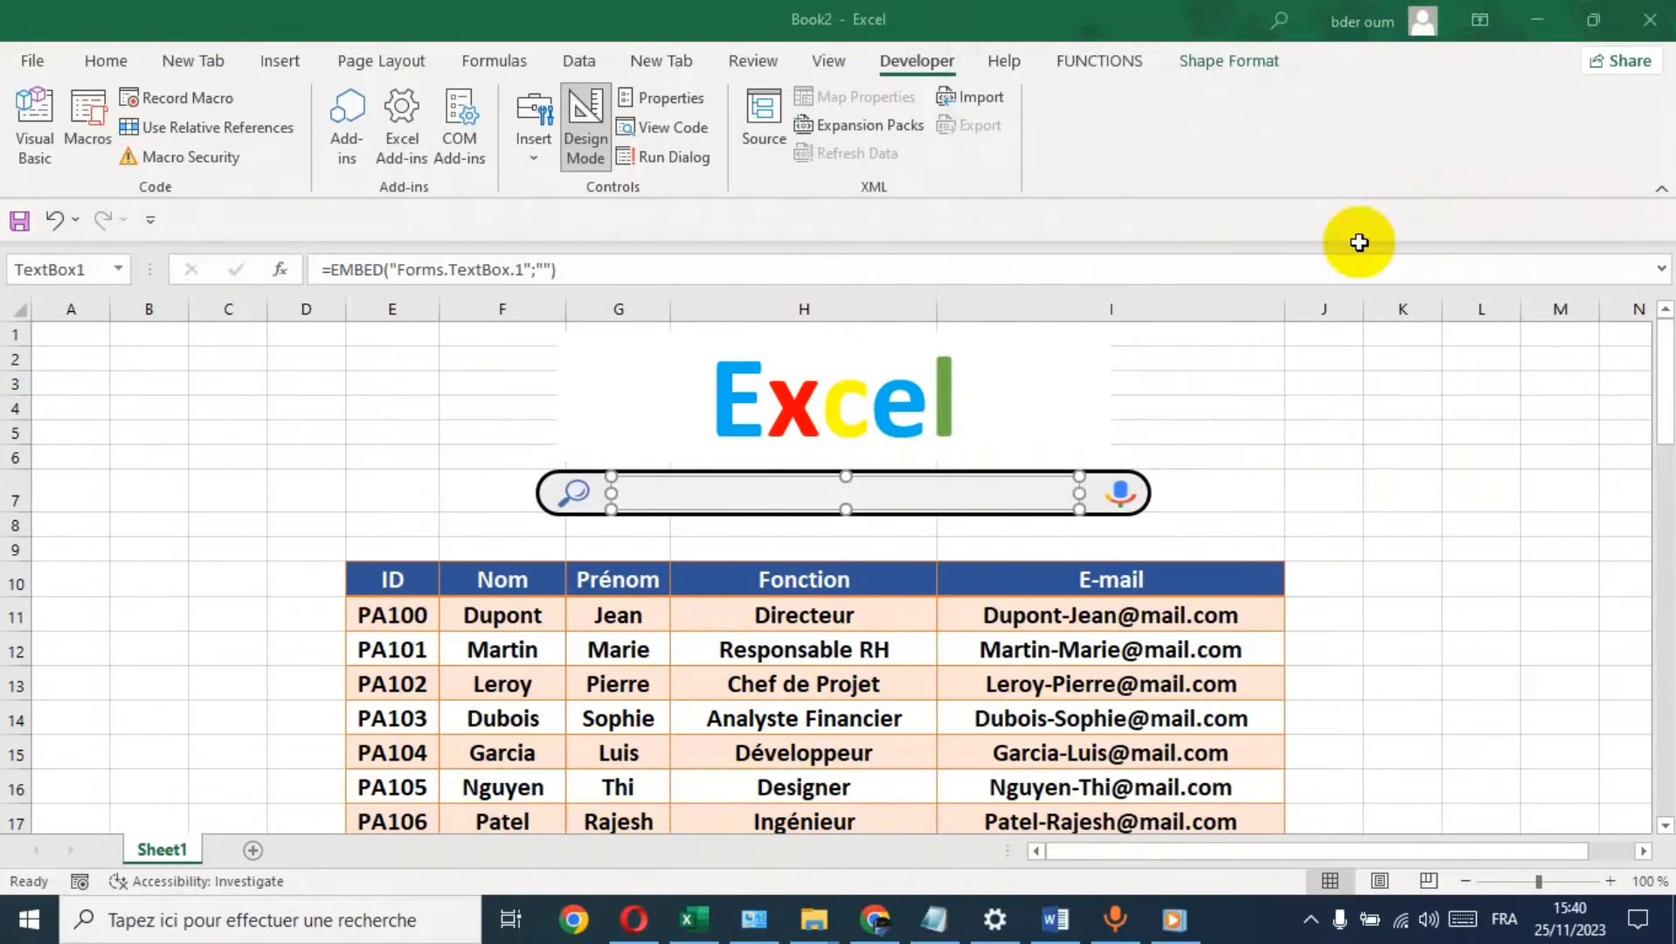
left_click(1377, 487)
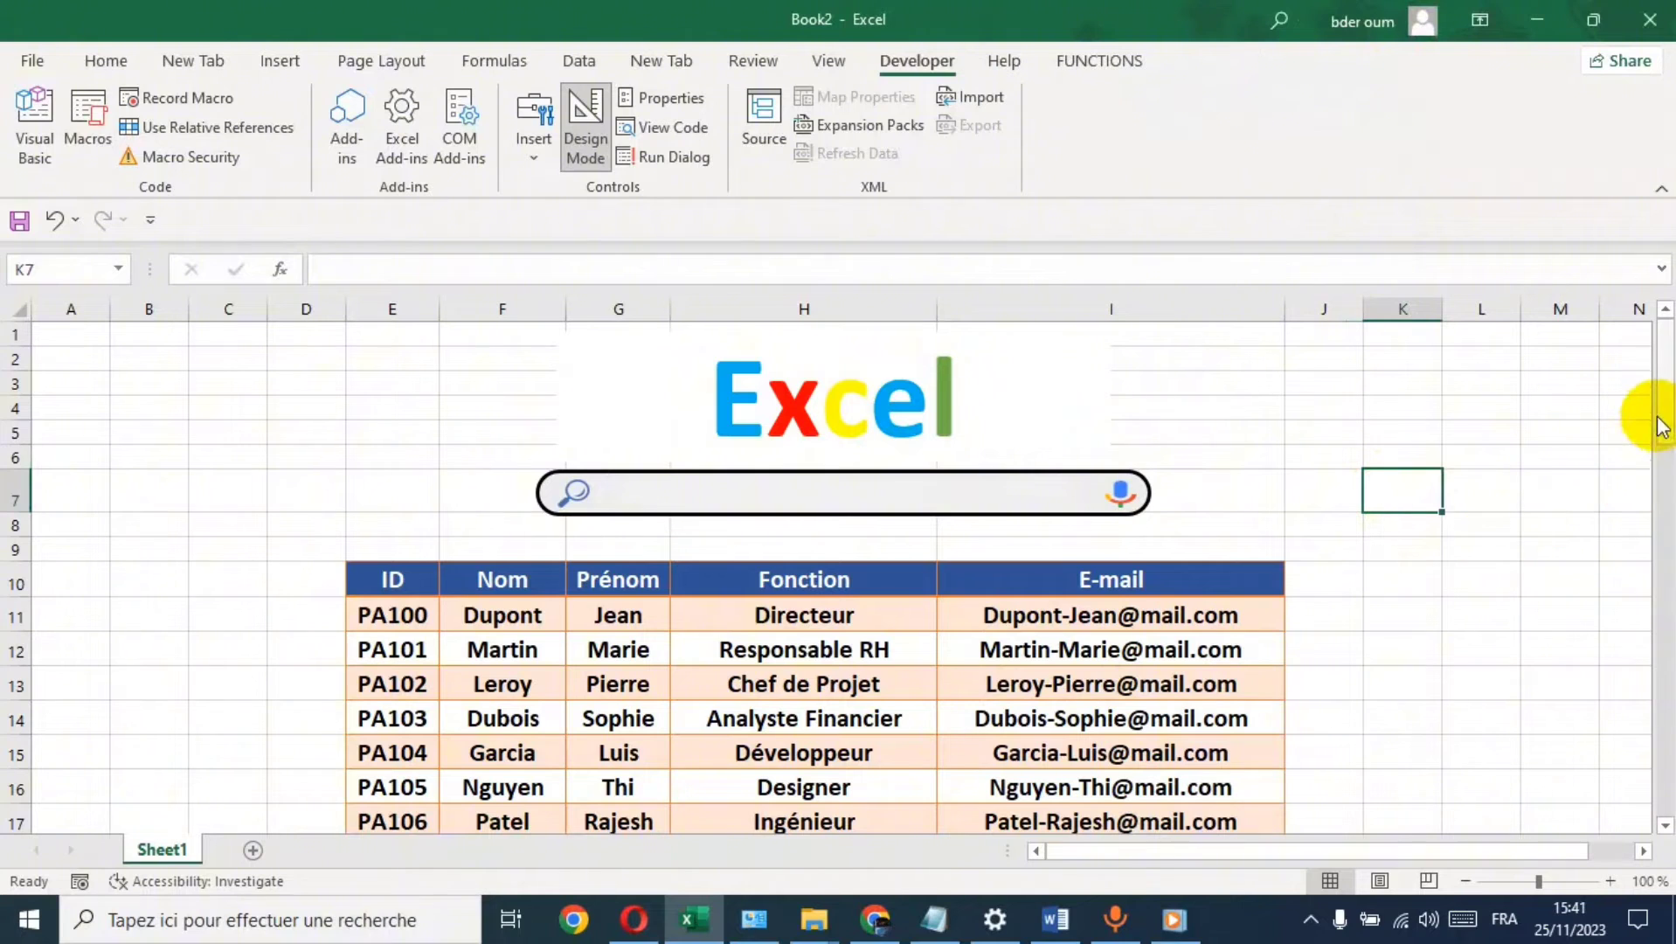
mouse_move(1665, 385)
left_mouse_down()
mouse_move(1664, 553)
mouse_move(1664, 410)
left_mouse_up()
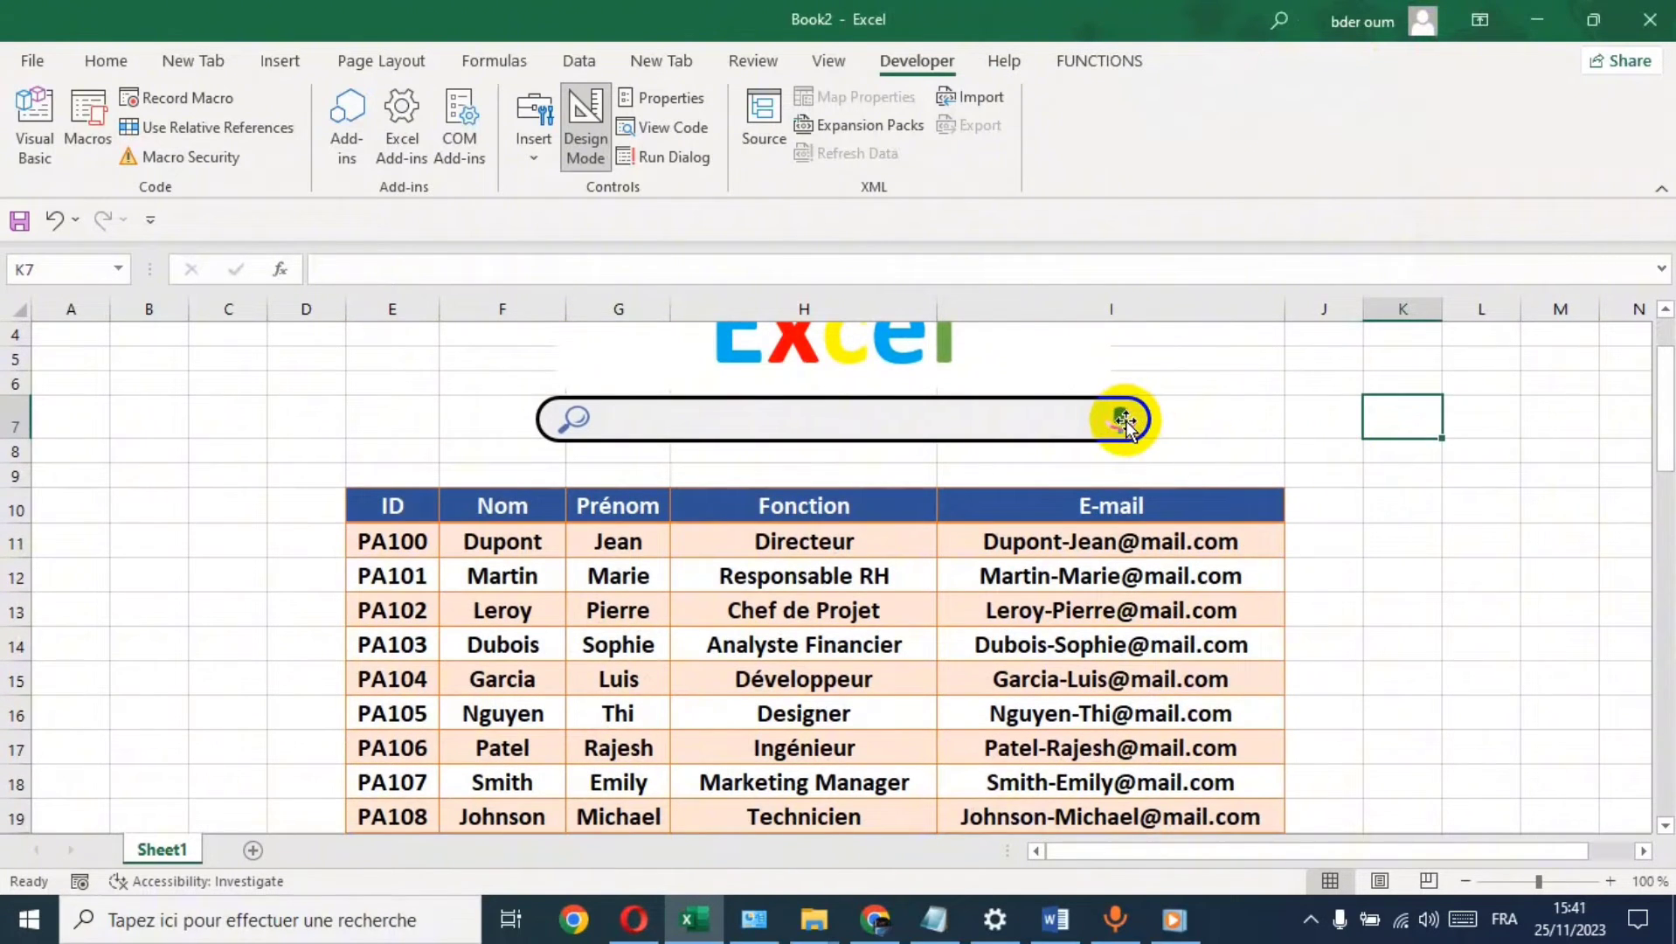
left_click(1124, 418)
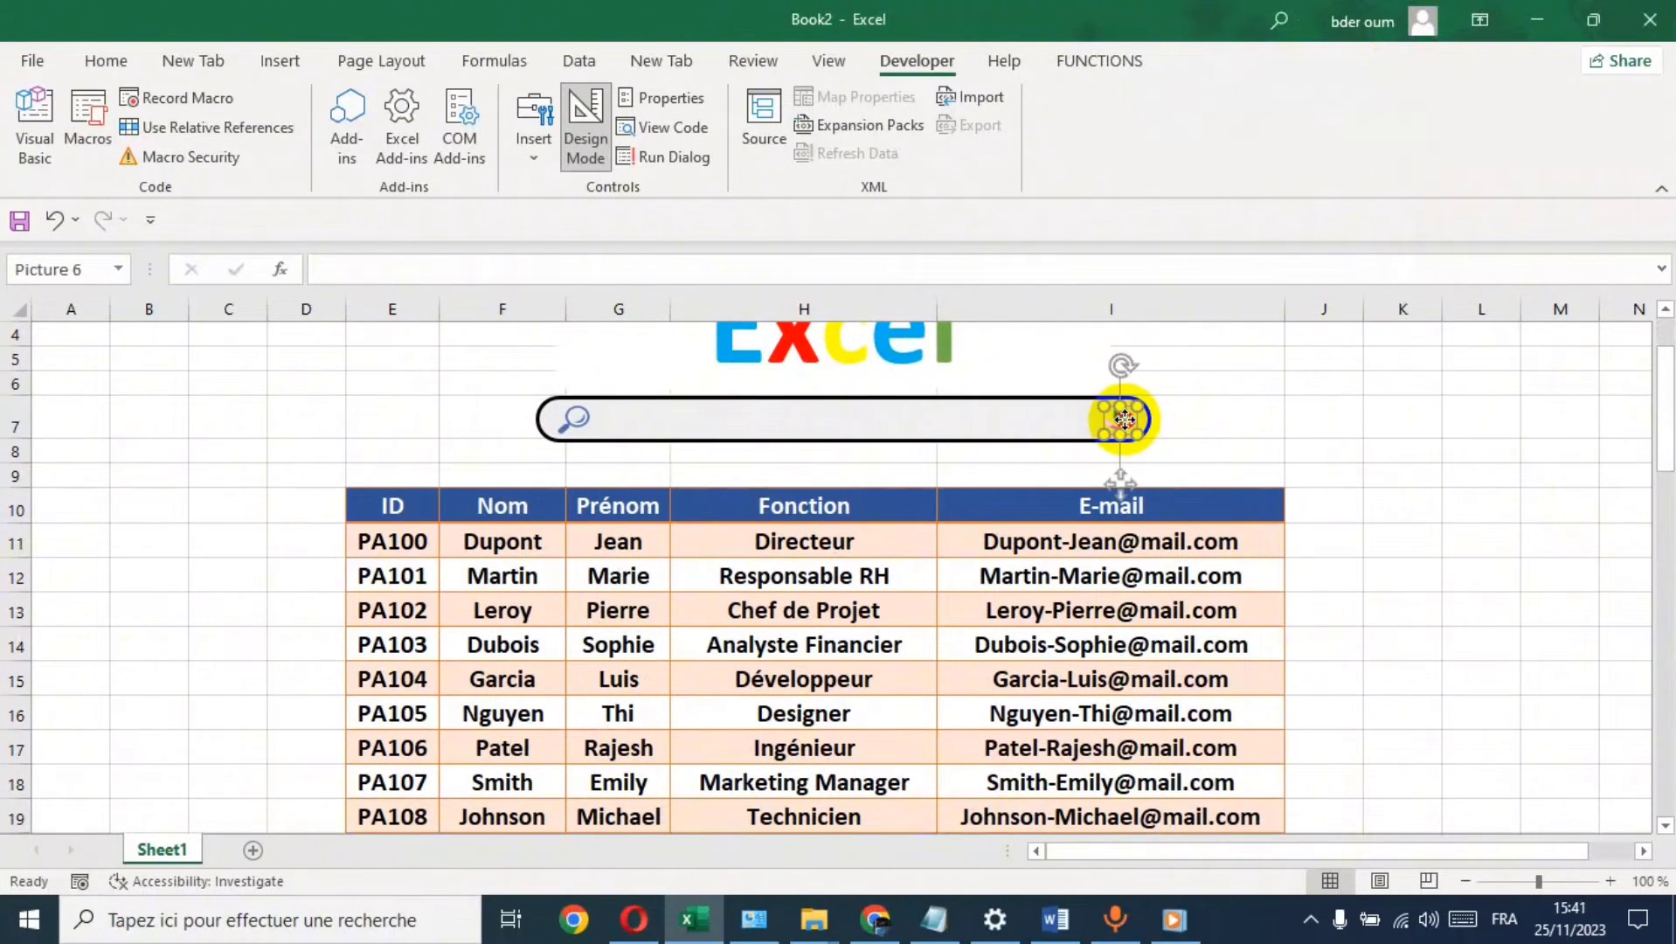
left_click(1391, 428)
left_click_drag(1663, 454, 1668, 400)
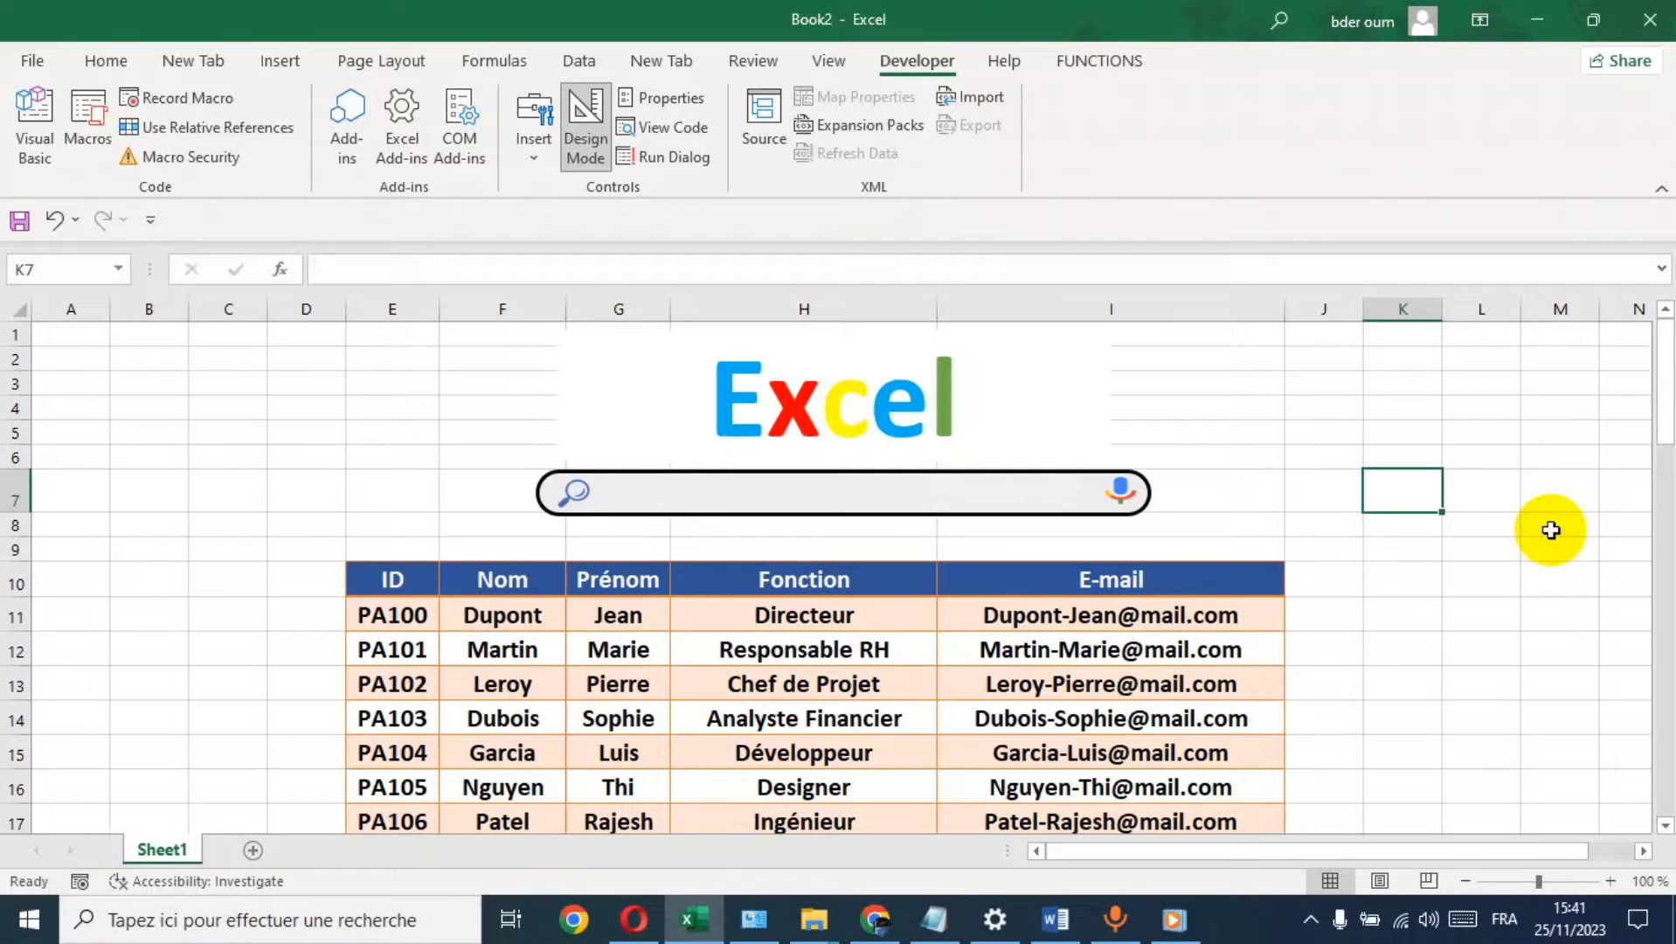
scroll(1542, 524, "down", 1)
scroll(1542, 524, "up", 1)
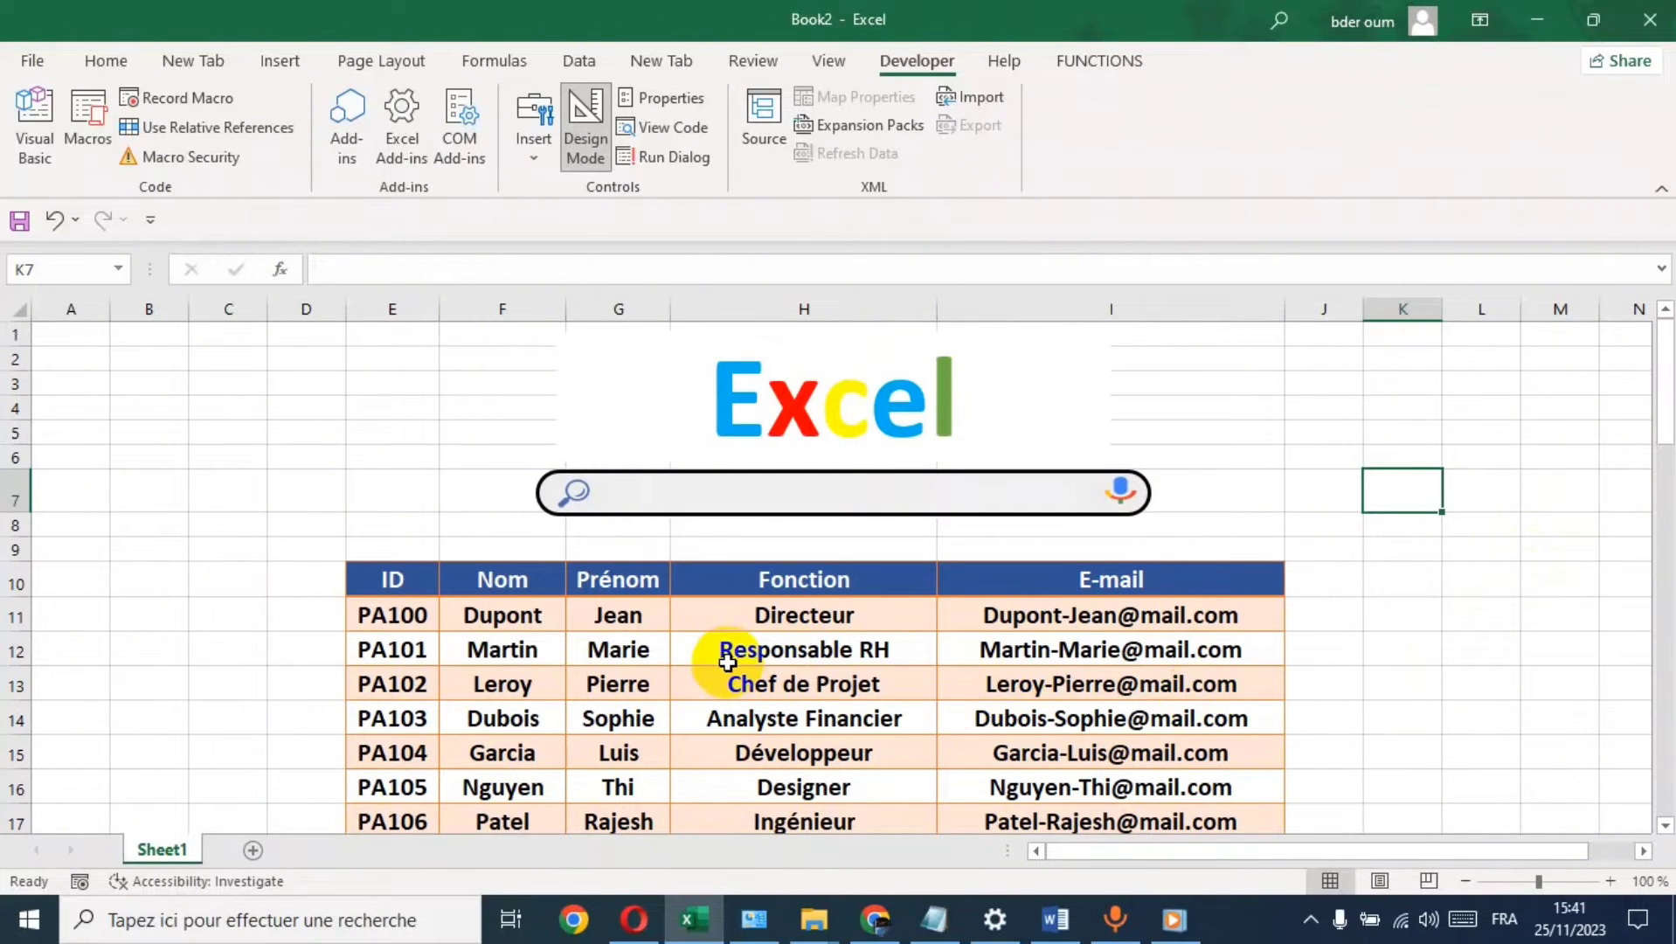
- Convert the employee range E10:I55 into a table with headers using Ctrl+A and Ctrl+T
left_click(768, 693)
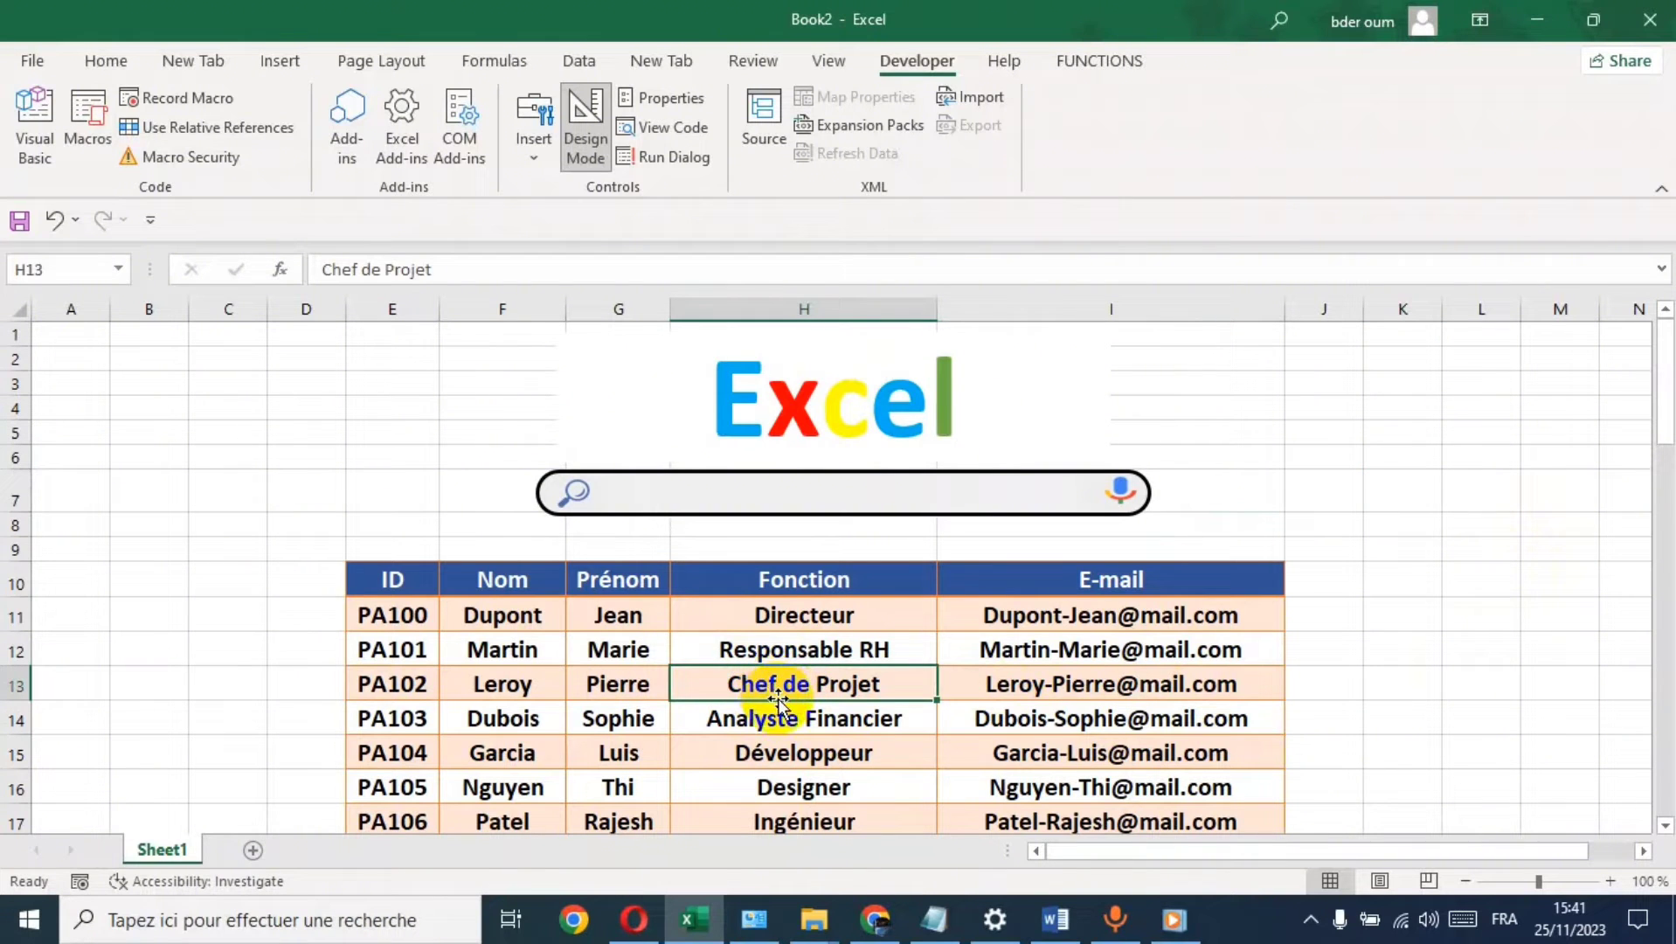
key("ctrl+a")
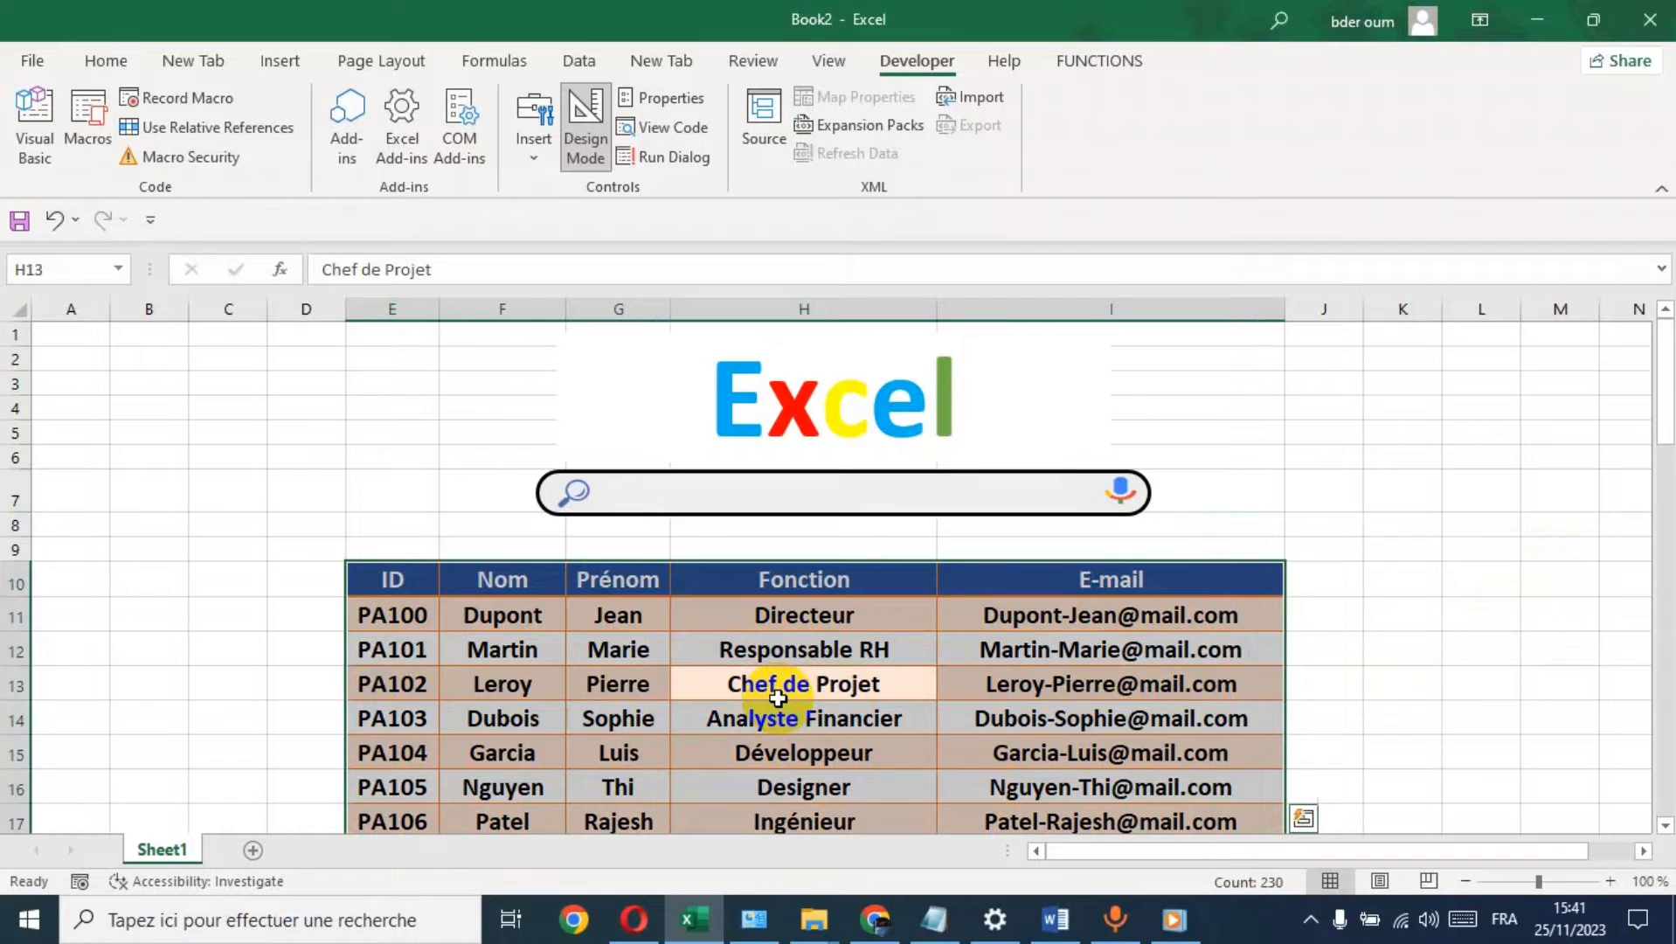
key("ctrl+t")
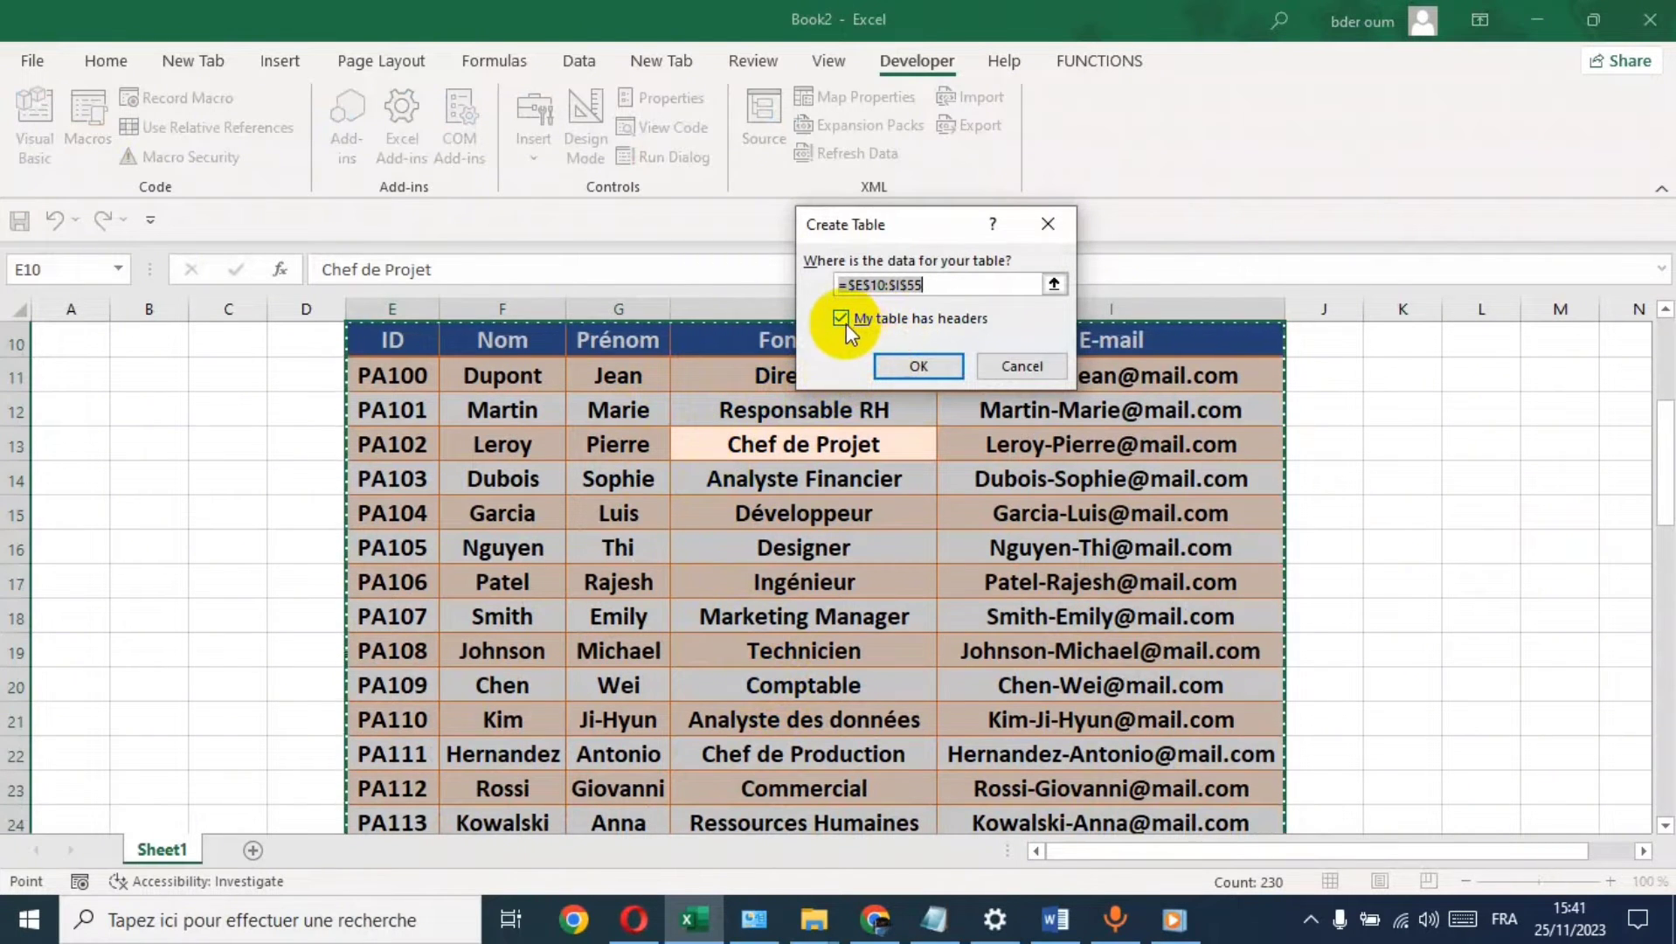
left_click(919, 365)
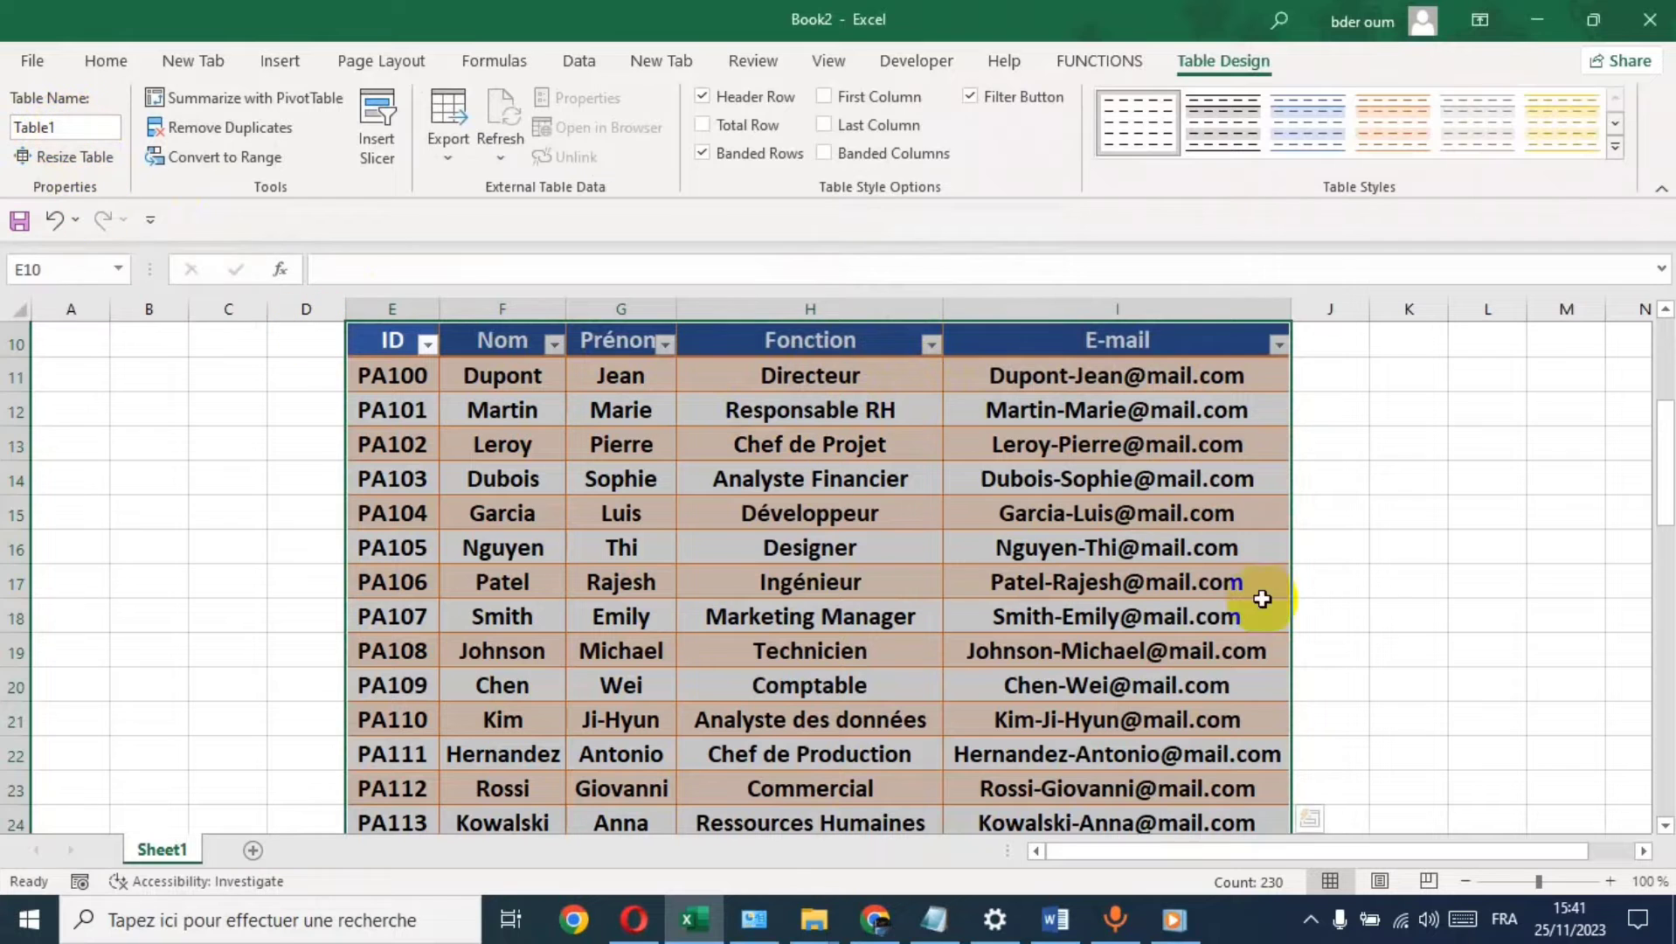
key("Down")
- Deselect the table and scroll up to bring the search bar into view
left_click(1475, 519)
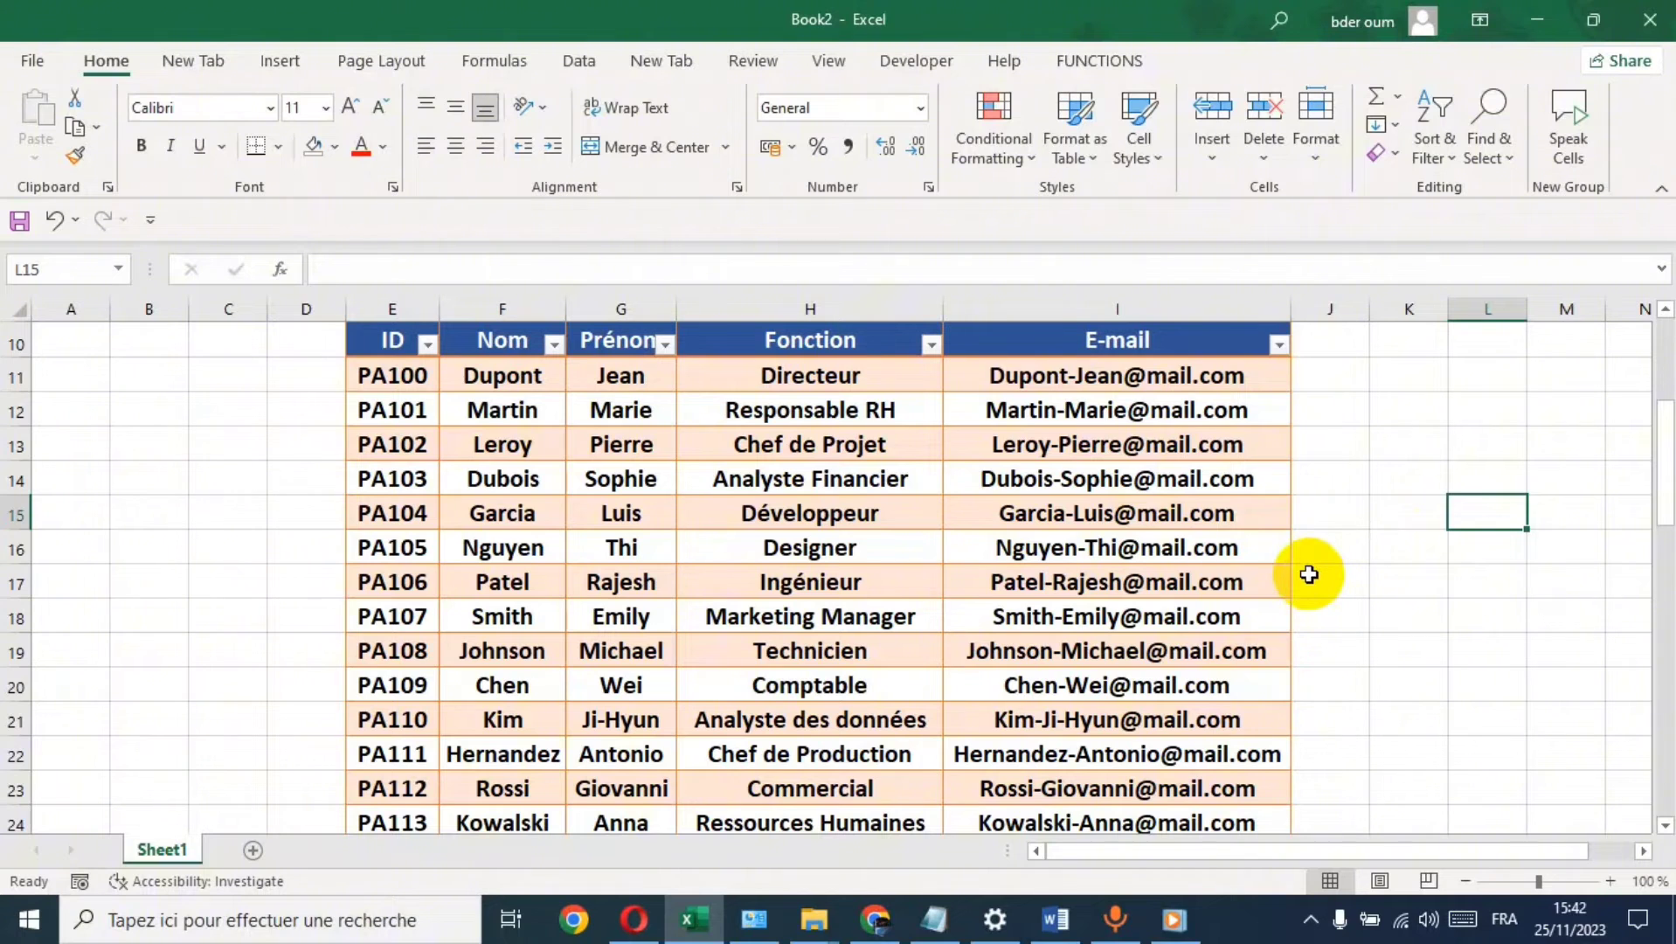
scroll(1514, 515, "up", 3)
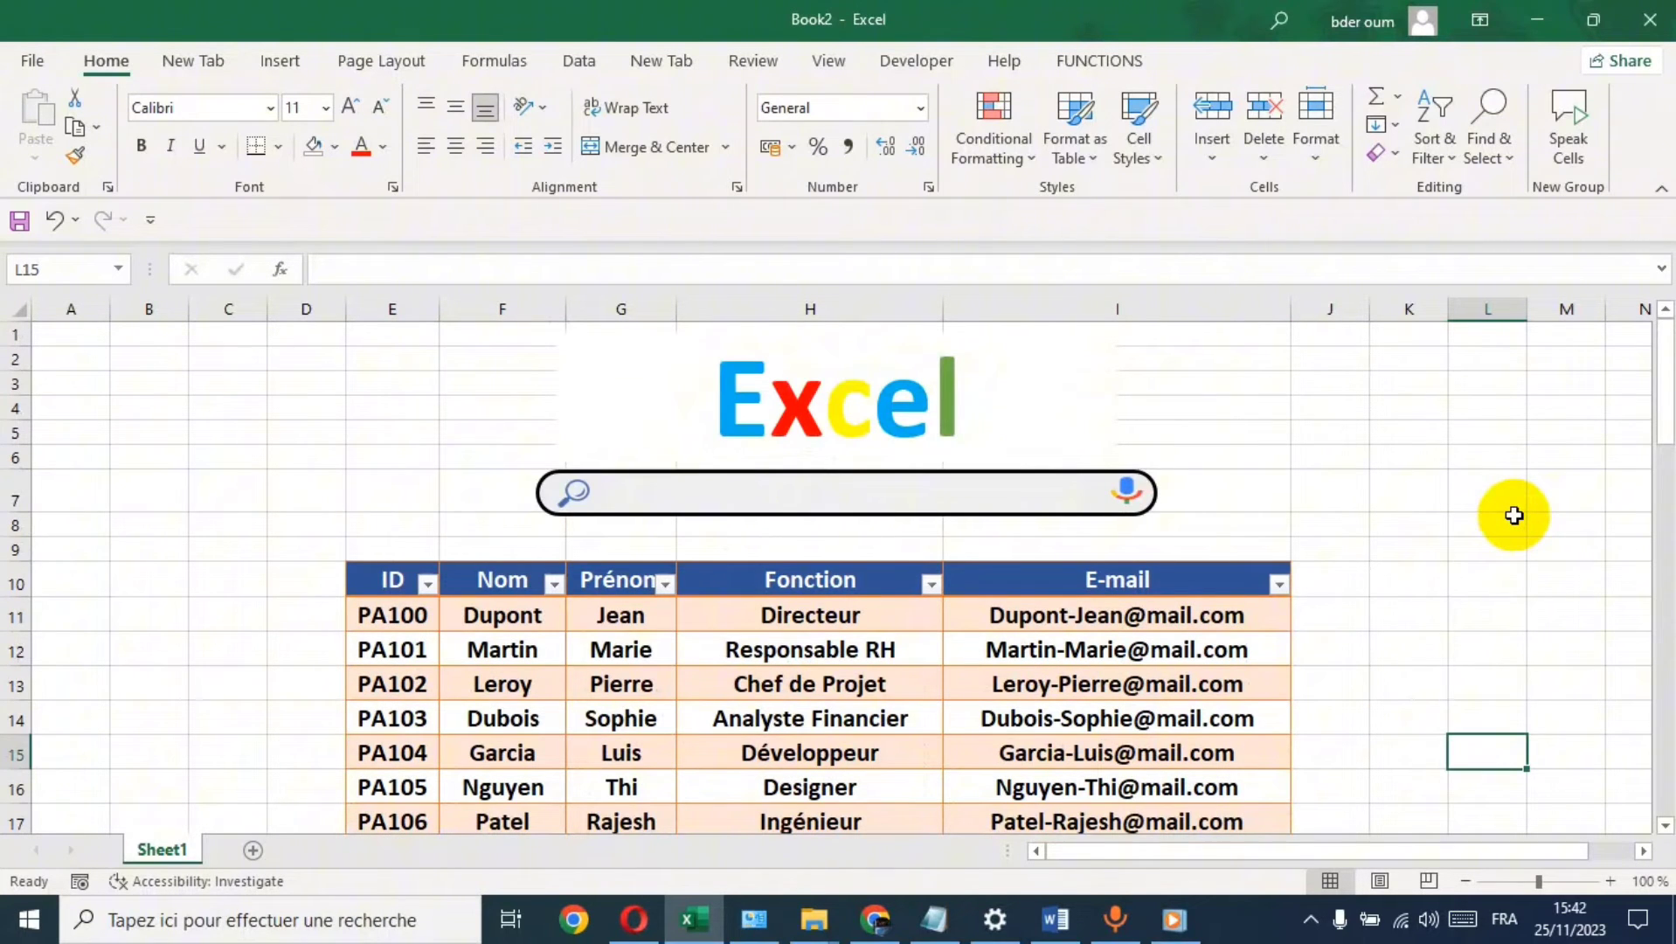
- Paste the prepared ScreenUpdating/AutoFilter lines from Notepad into TextBox1's Change routine
left_click(870, 492)
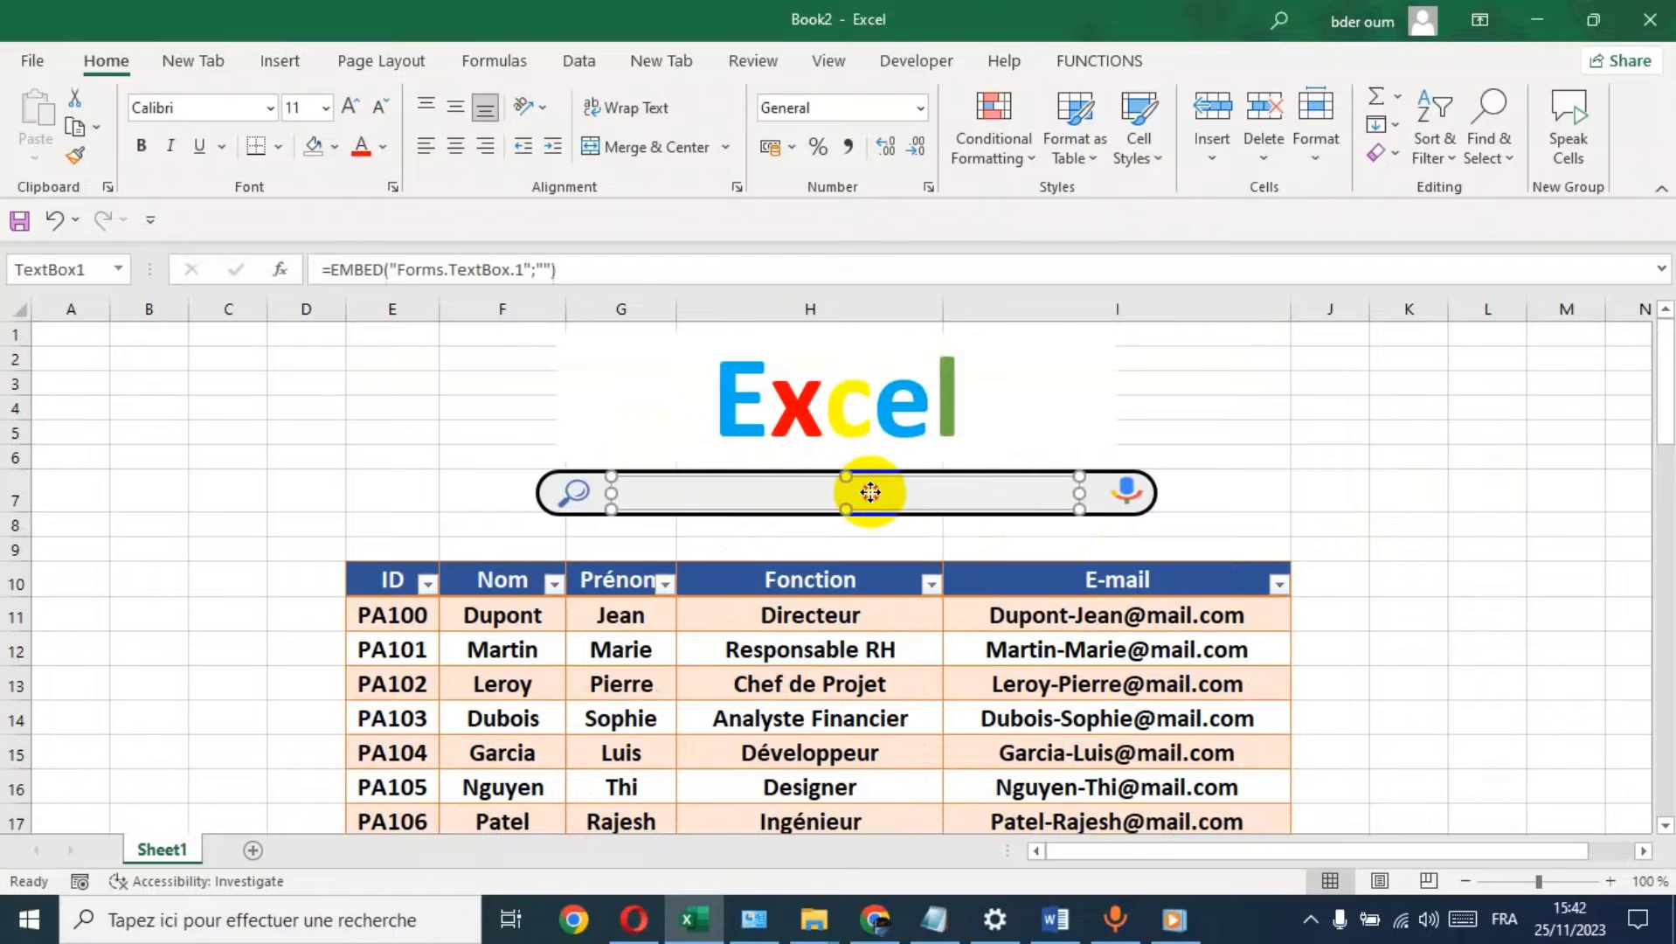
right_click(899, 499)
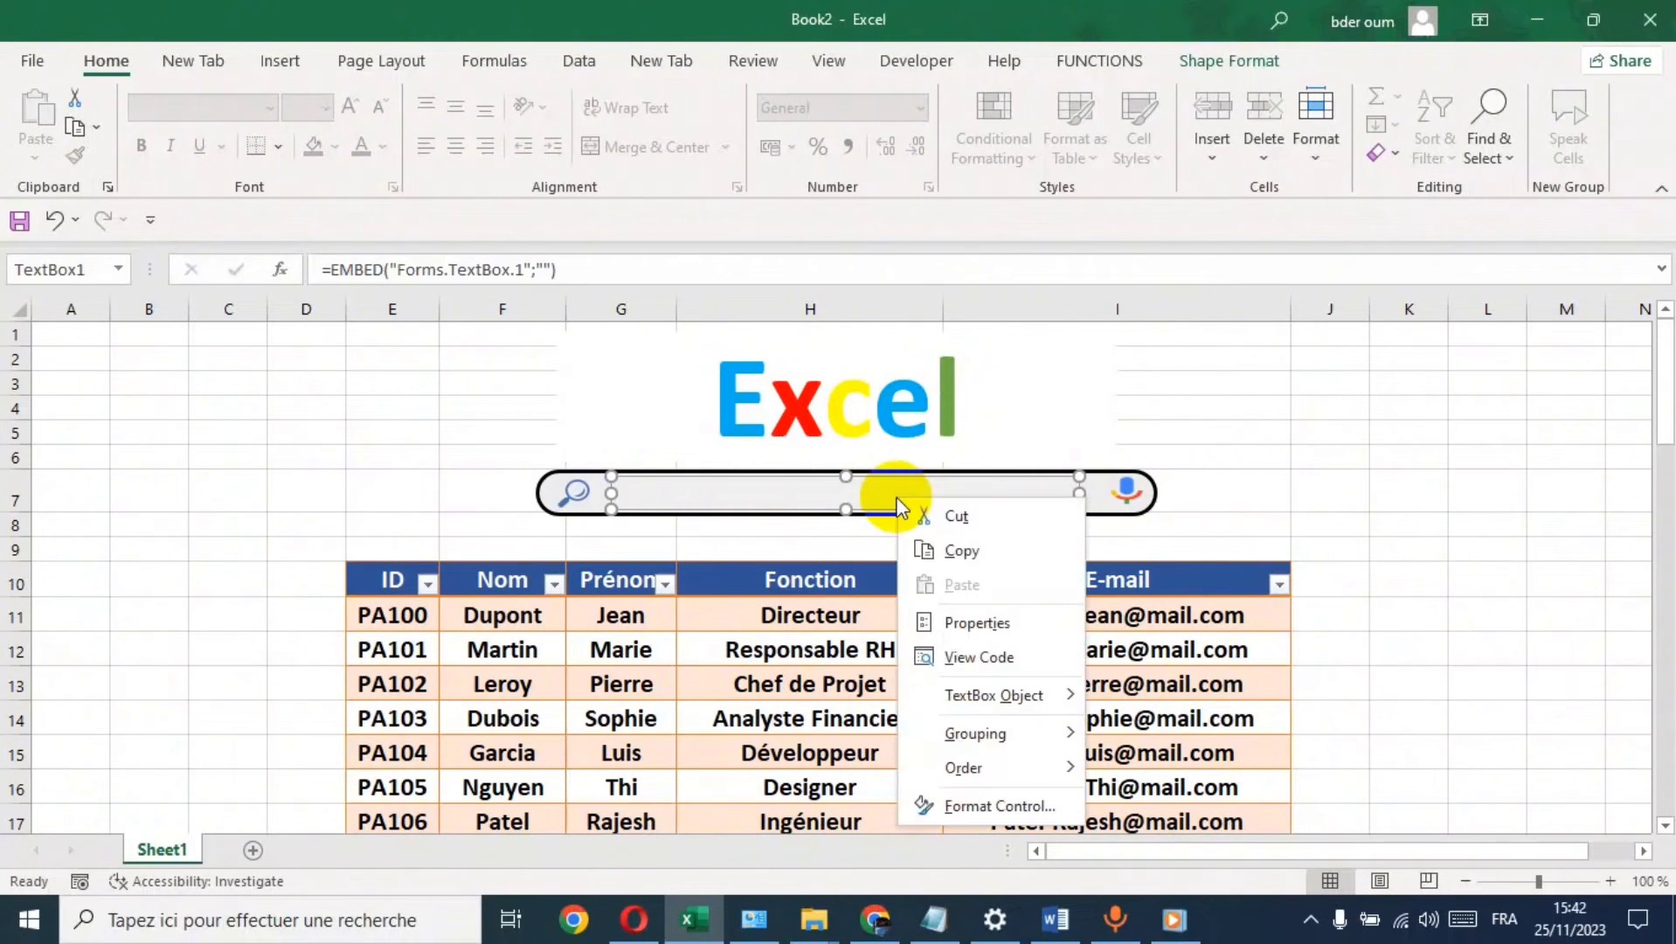
left_click(995, 656)
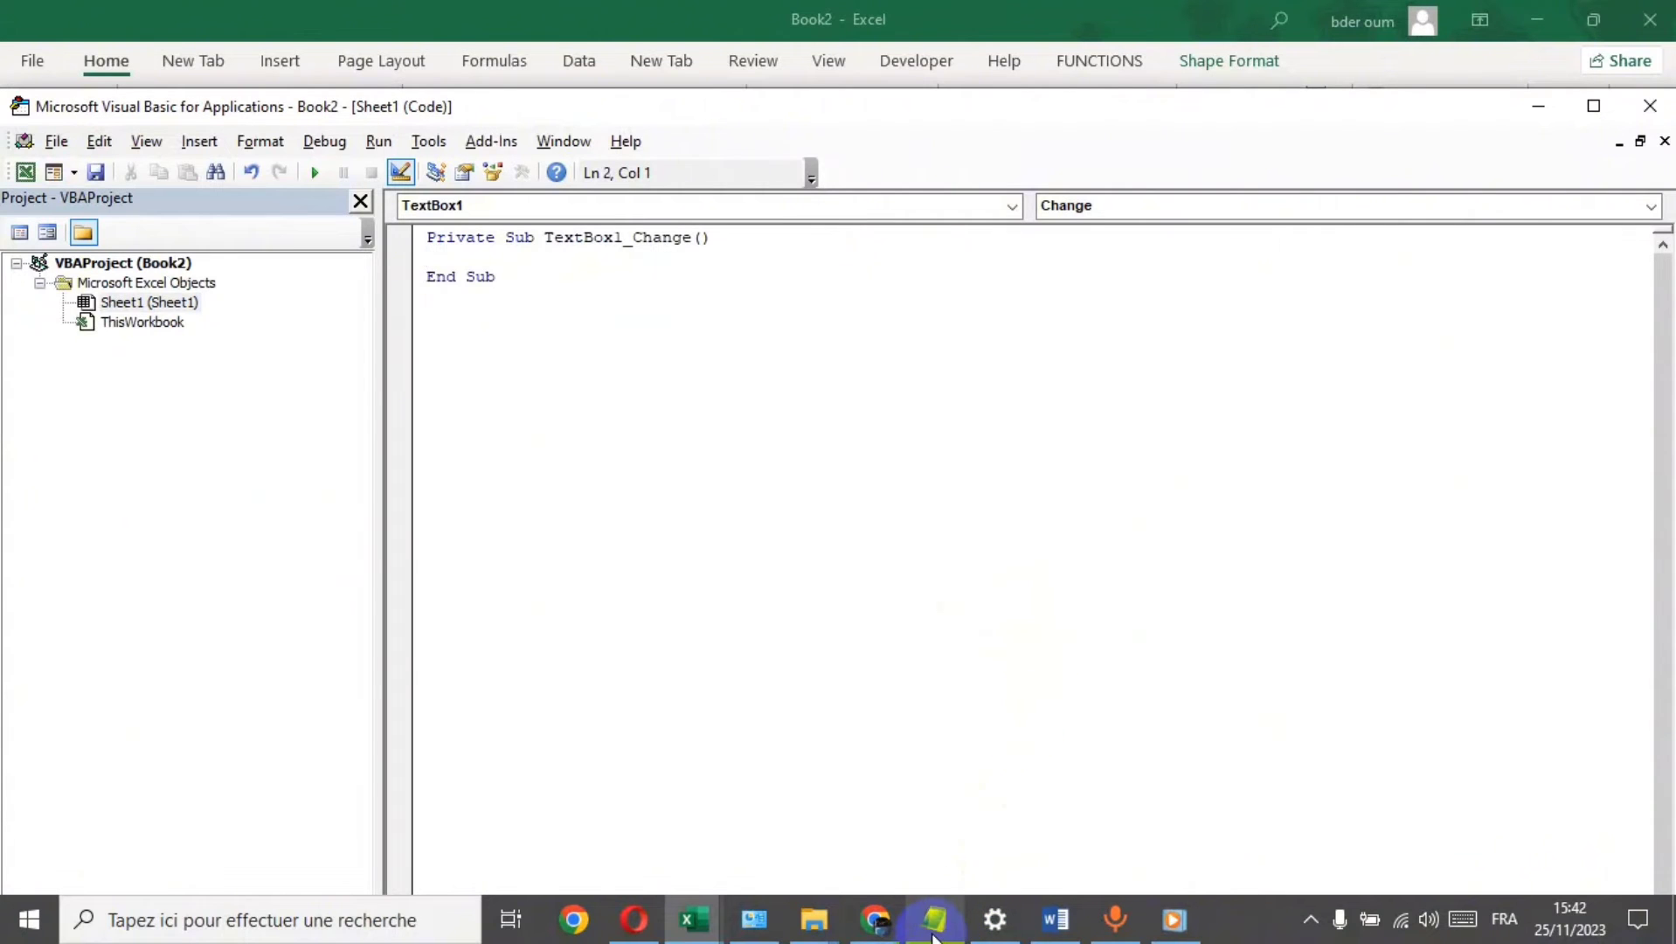
left_click(934, 920)
left_click(340, 386)
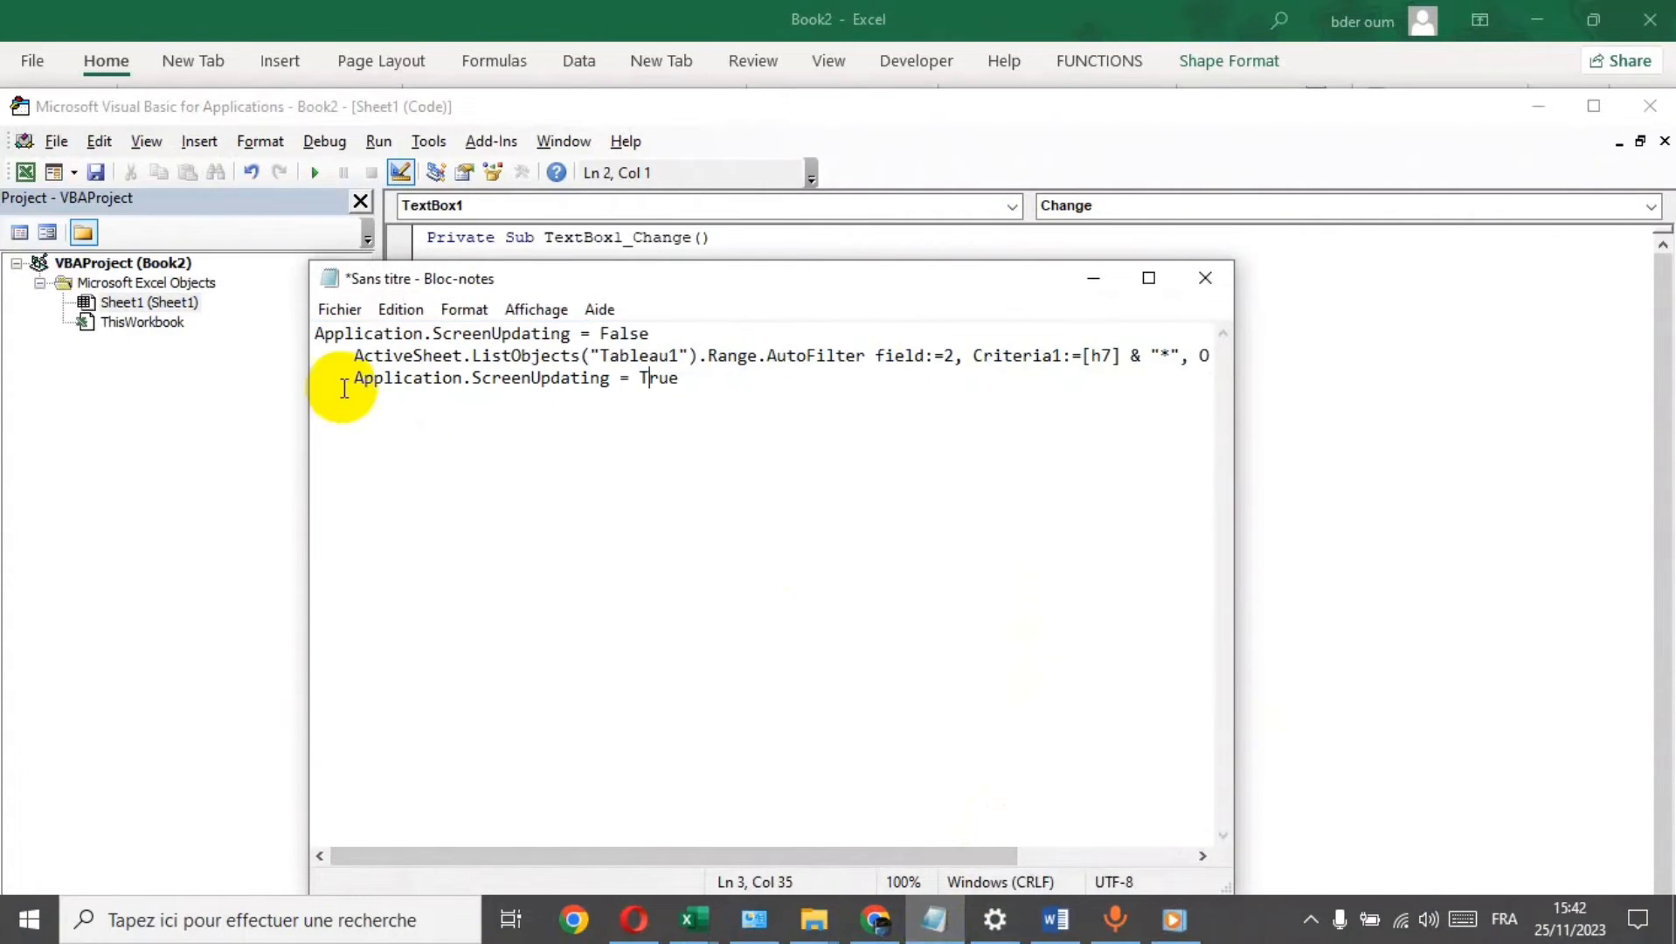
left_click_drag(677, 385, 316, 332)
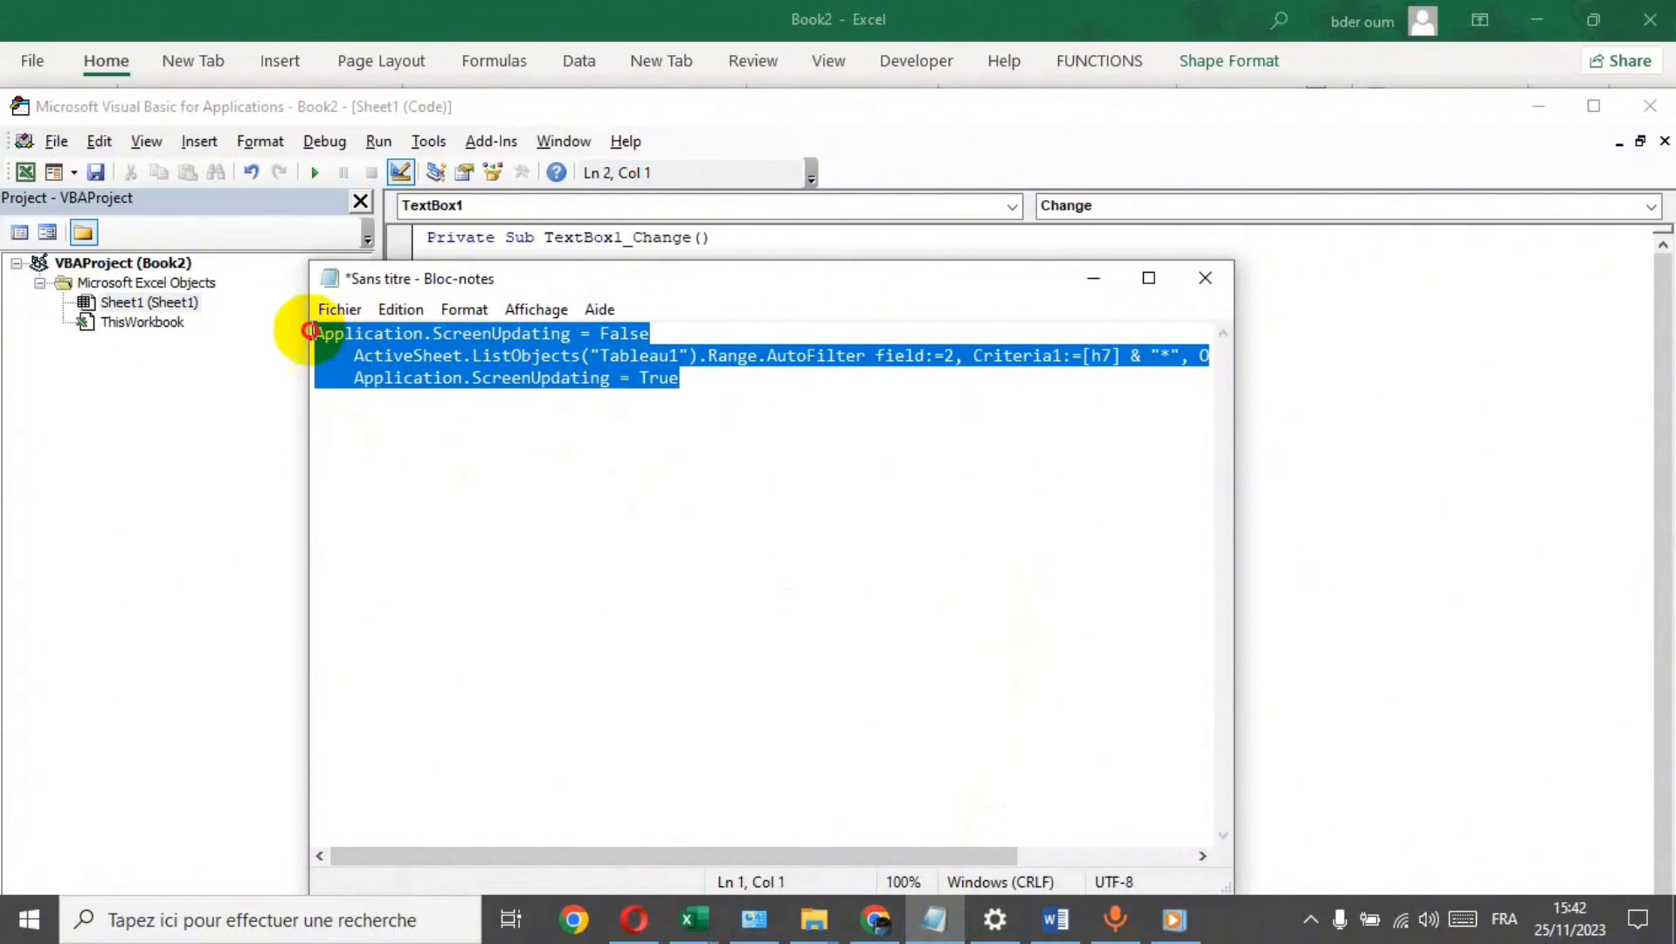
right_click(441, 374)
left_click(514, 447)
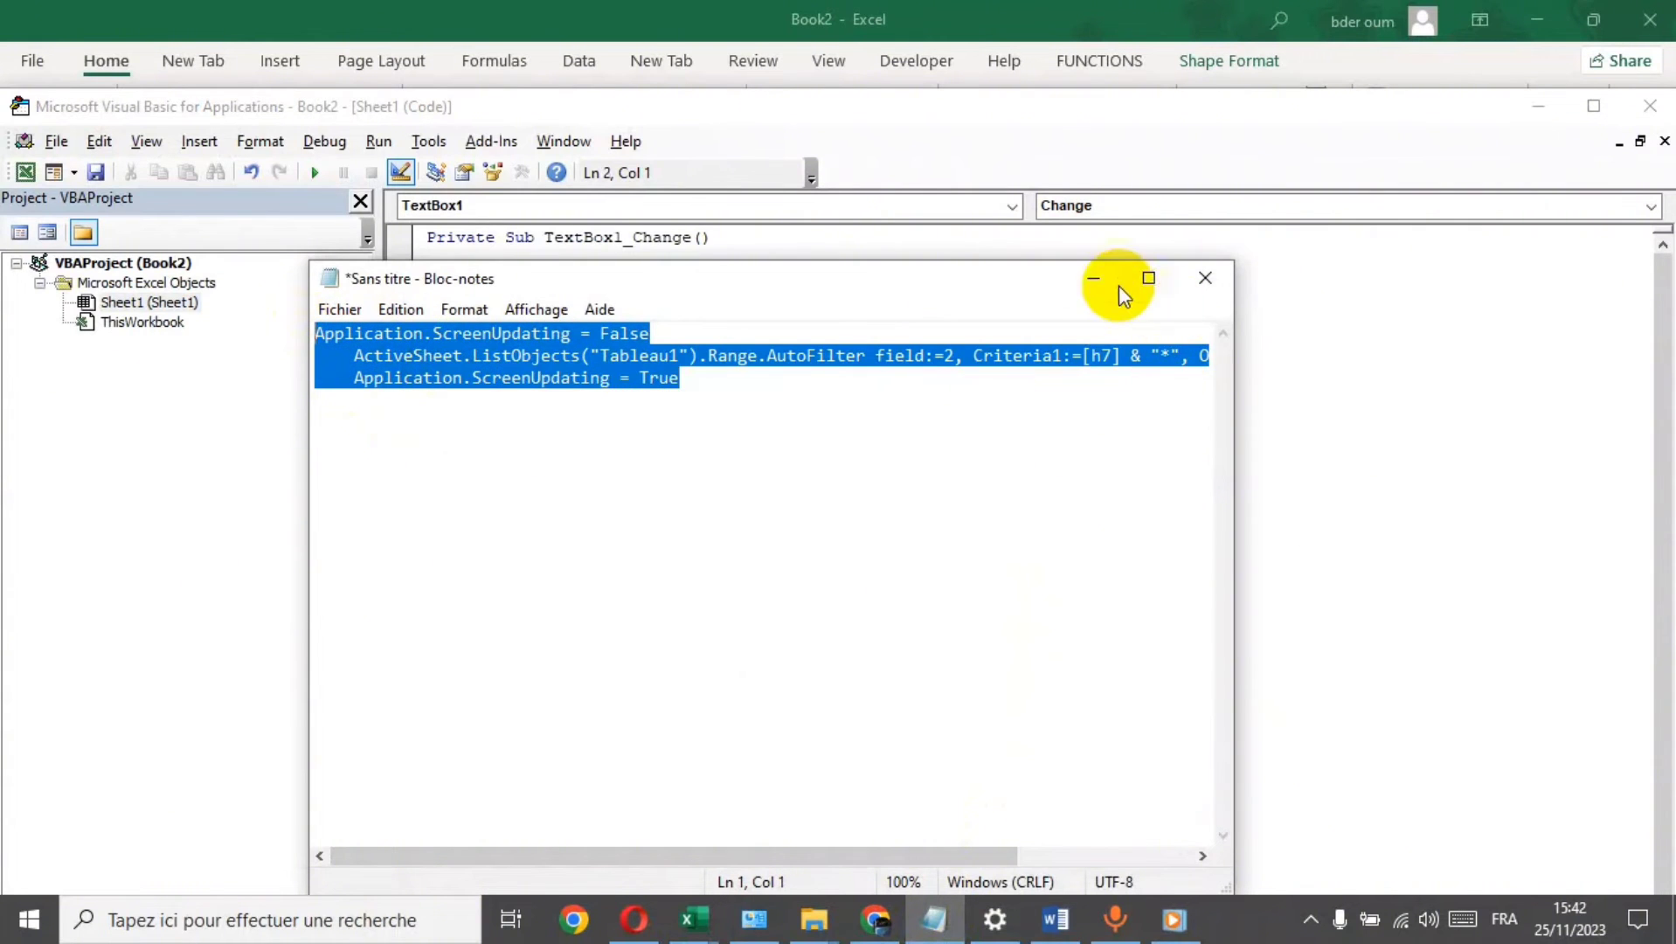
left_click(1092, 278)
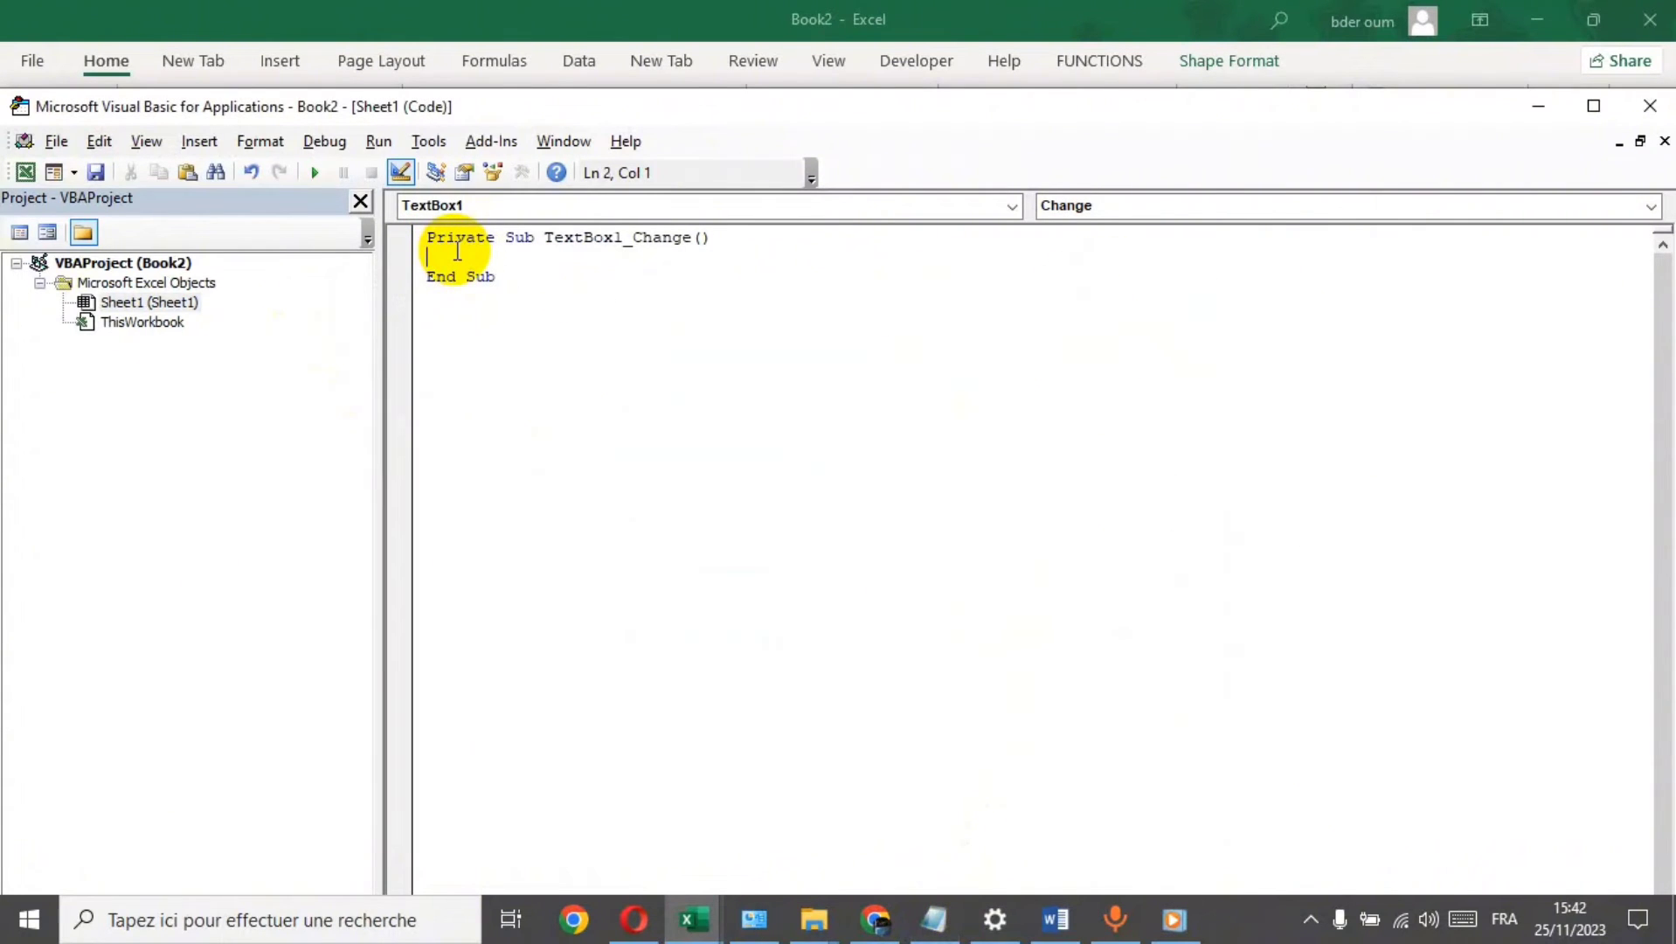
key("ctrl+v")
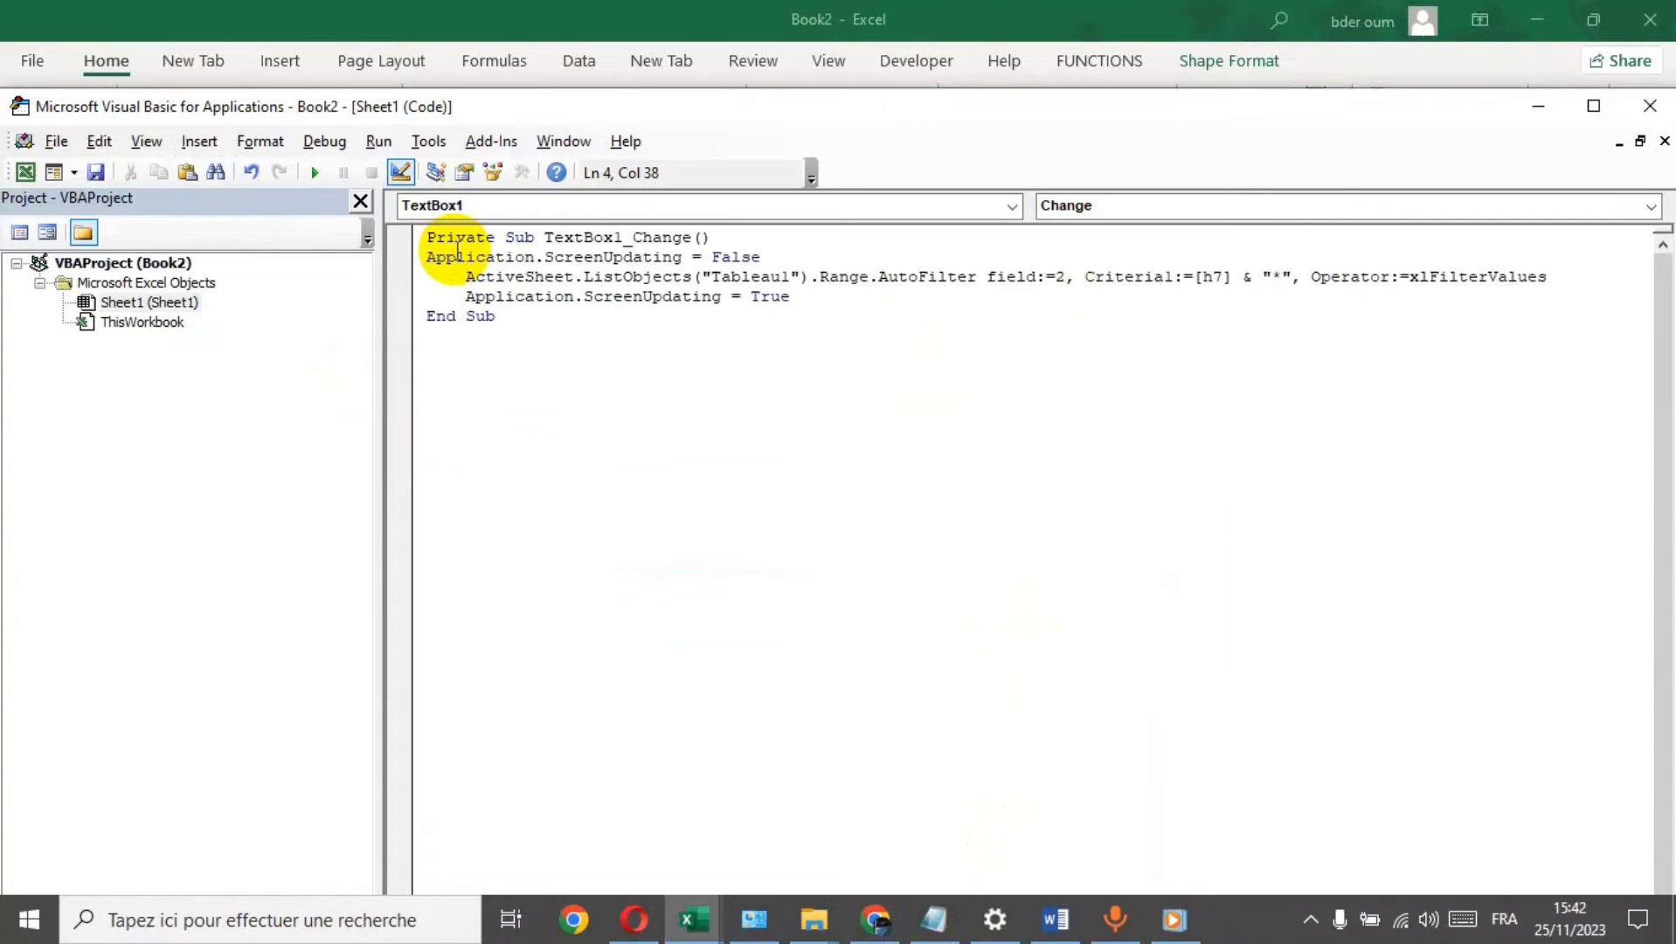
- Change Tableau1 to Table1 and [h7] to [g7] in the code, then return to the sheet
mouse_move(897, 112)
left_mouse_down()
mouse_move(934, 492)
mouse_move(909, 825)
mouse_move(860, 245)
left_mouse_up()
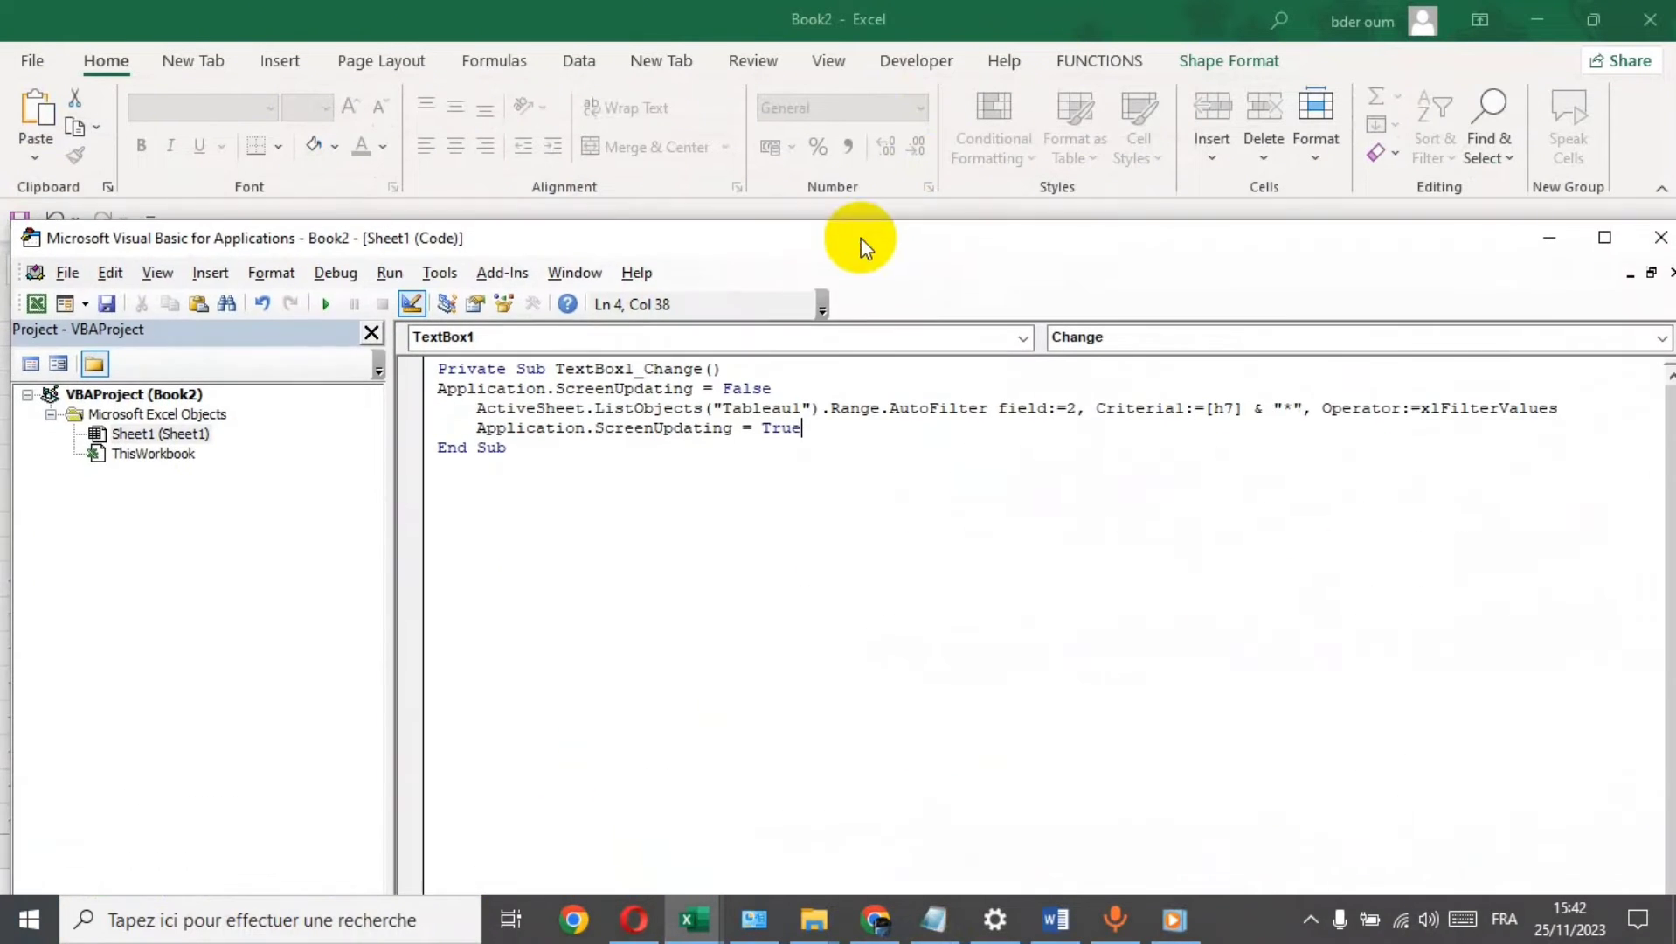
left_click(791, 407)
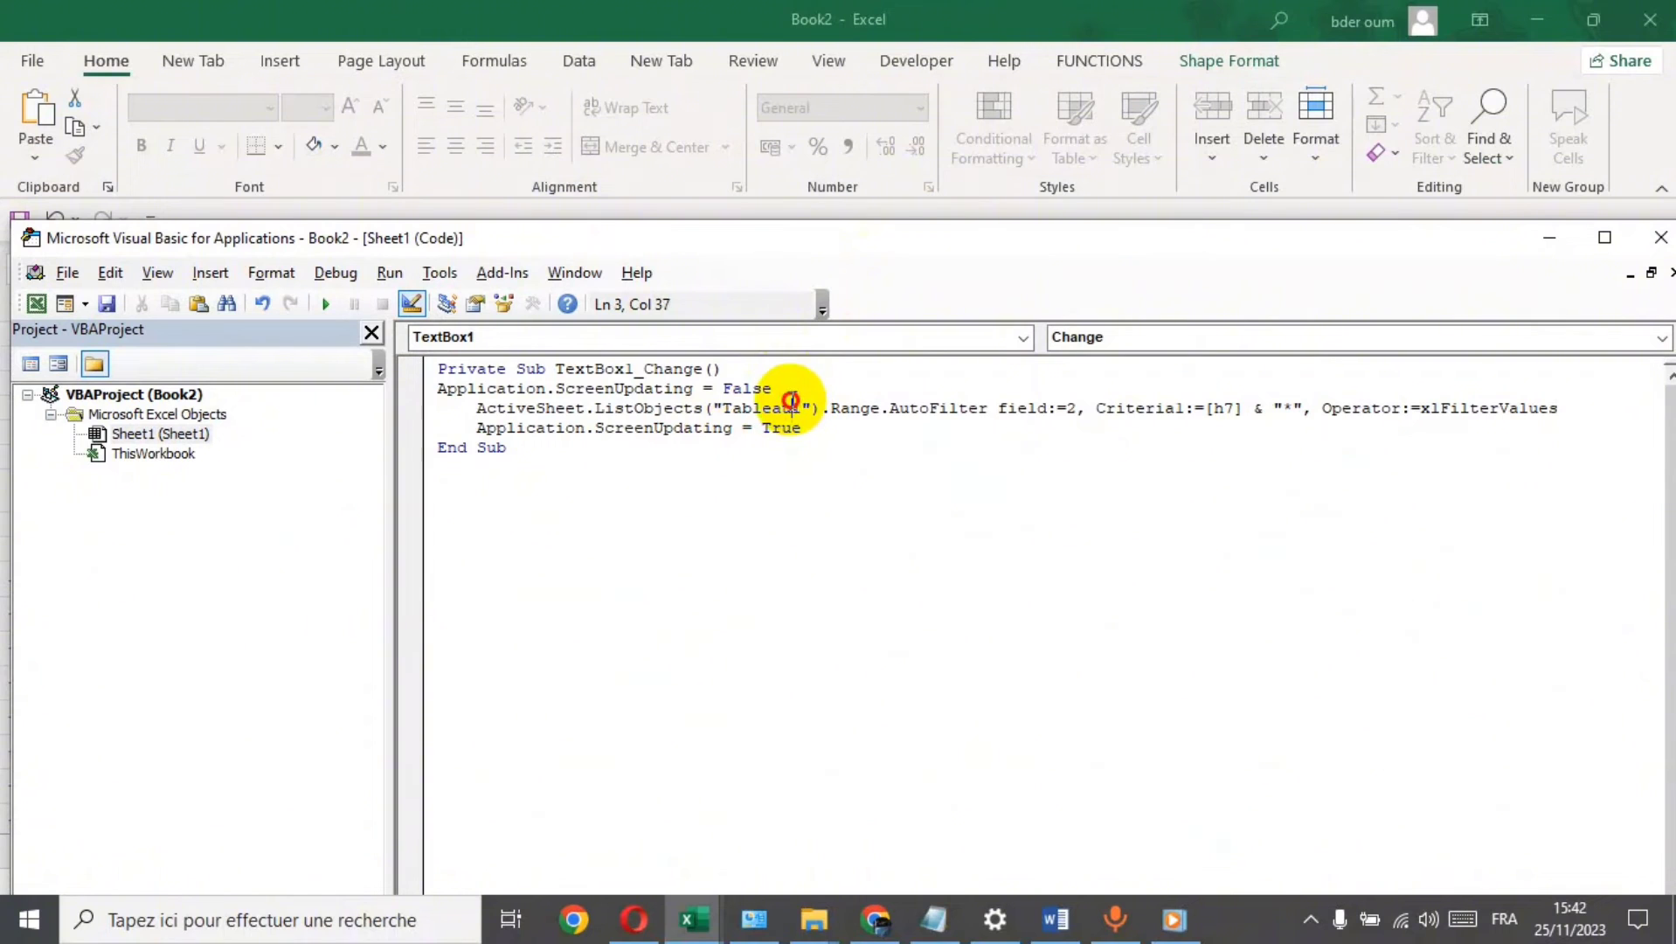
key("BackSpace")
key("BackSpace")
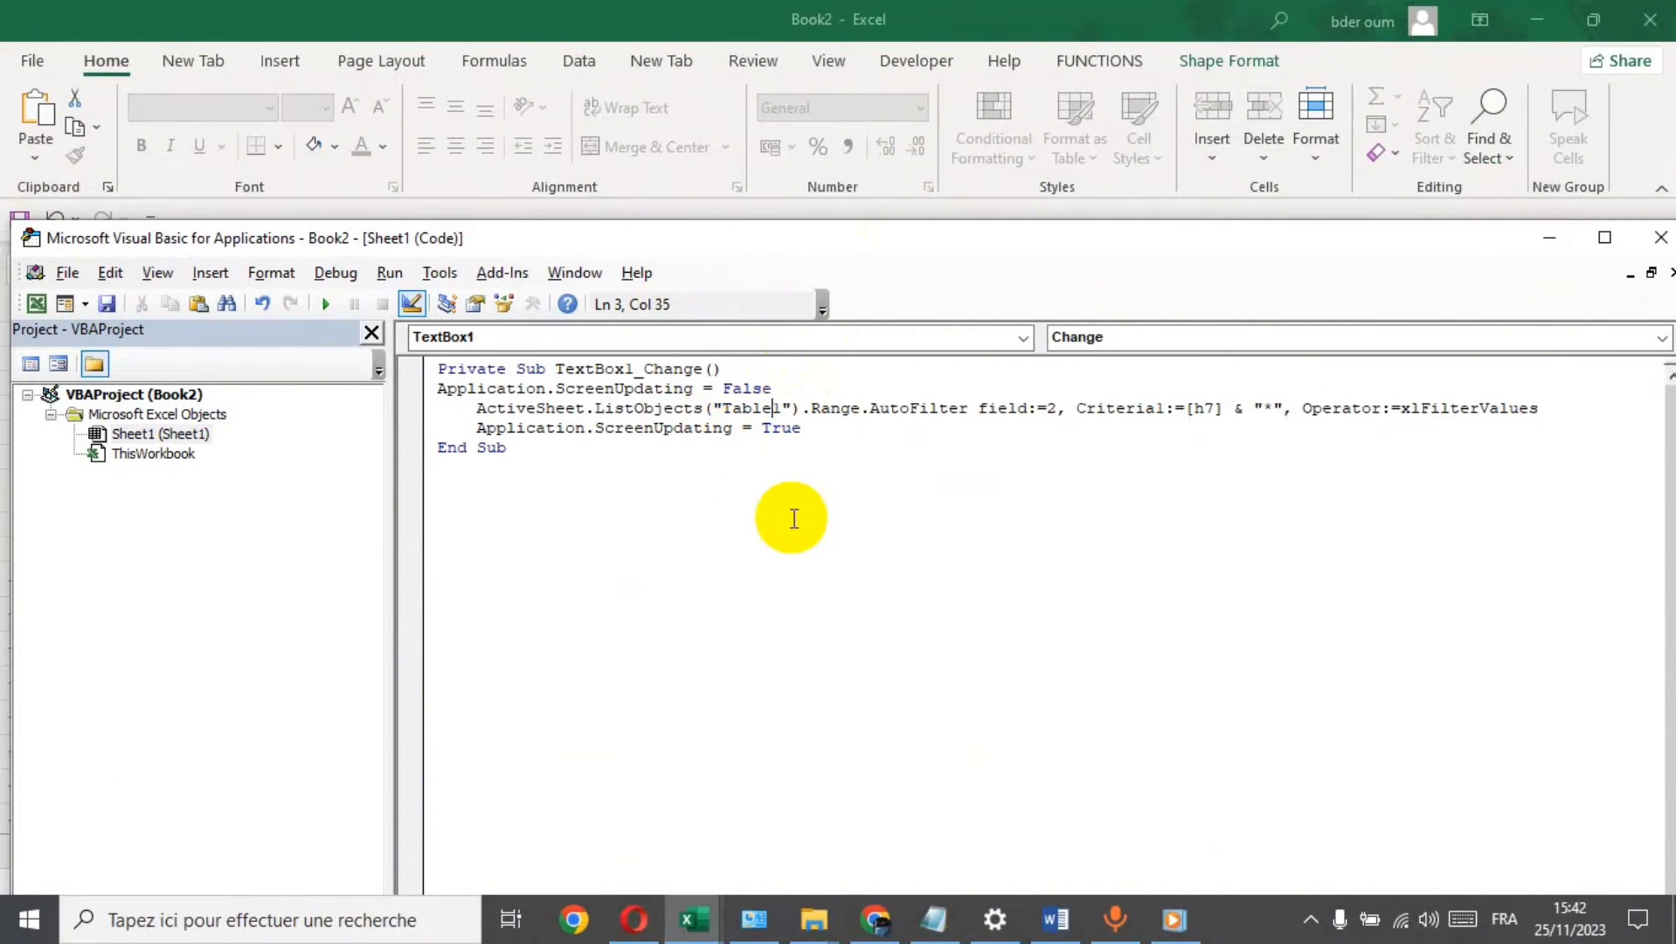
left_click(863, 596)
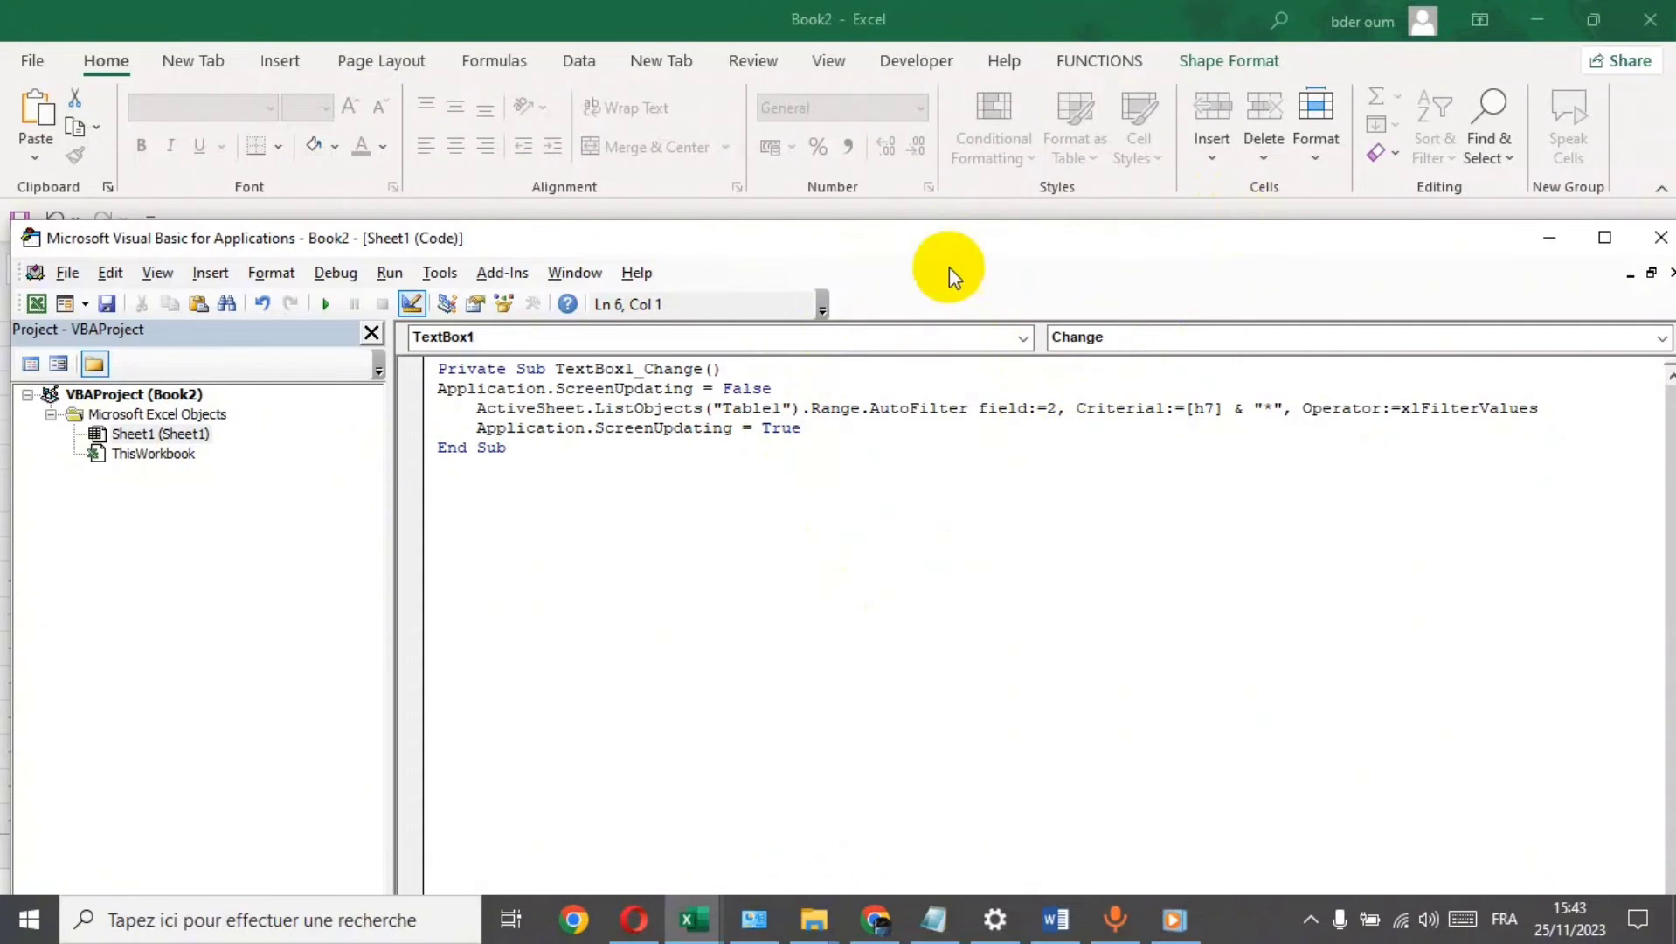
left_click_drag(949, 243, 798, 633)
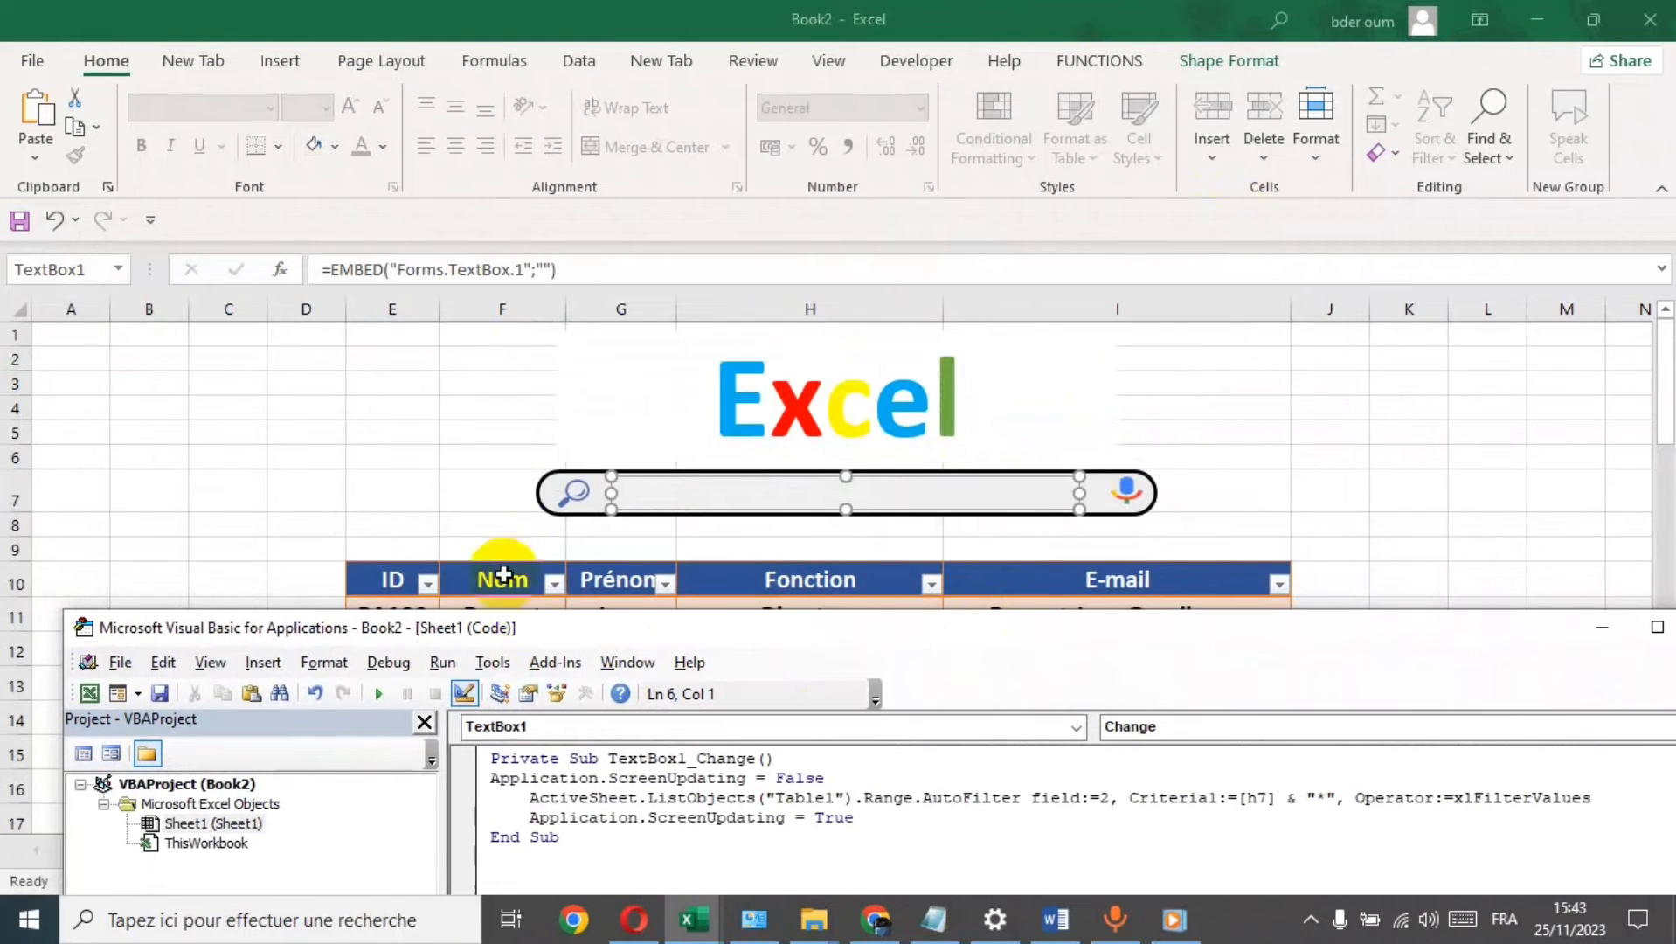
left_click_drag(980, 632, 907, 215)
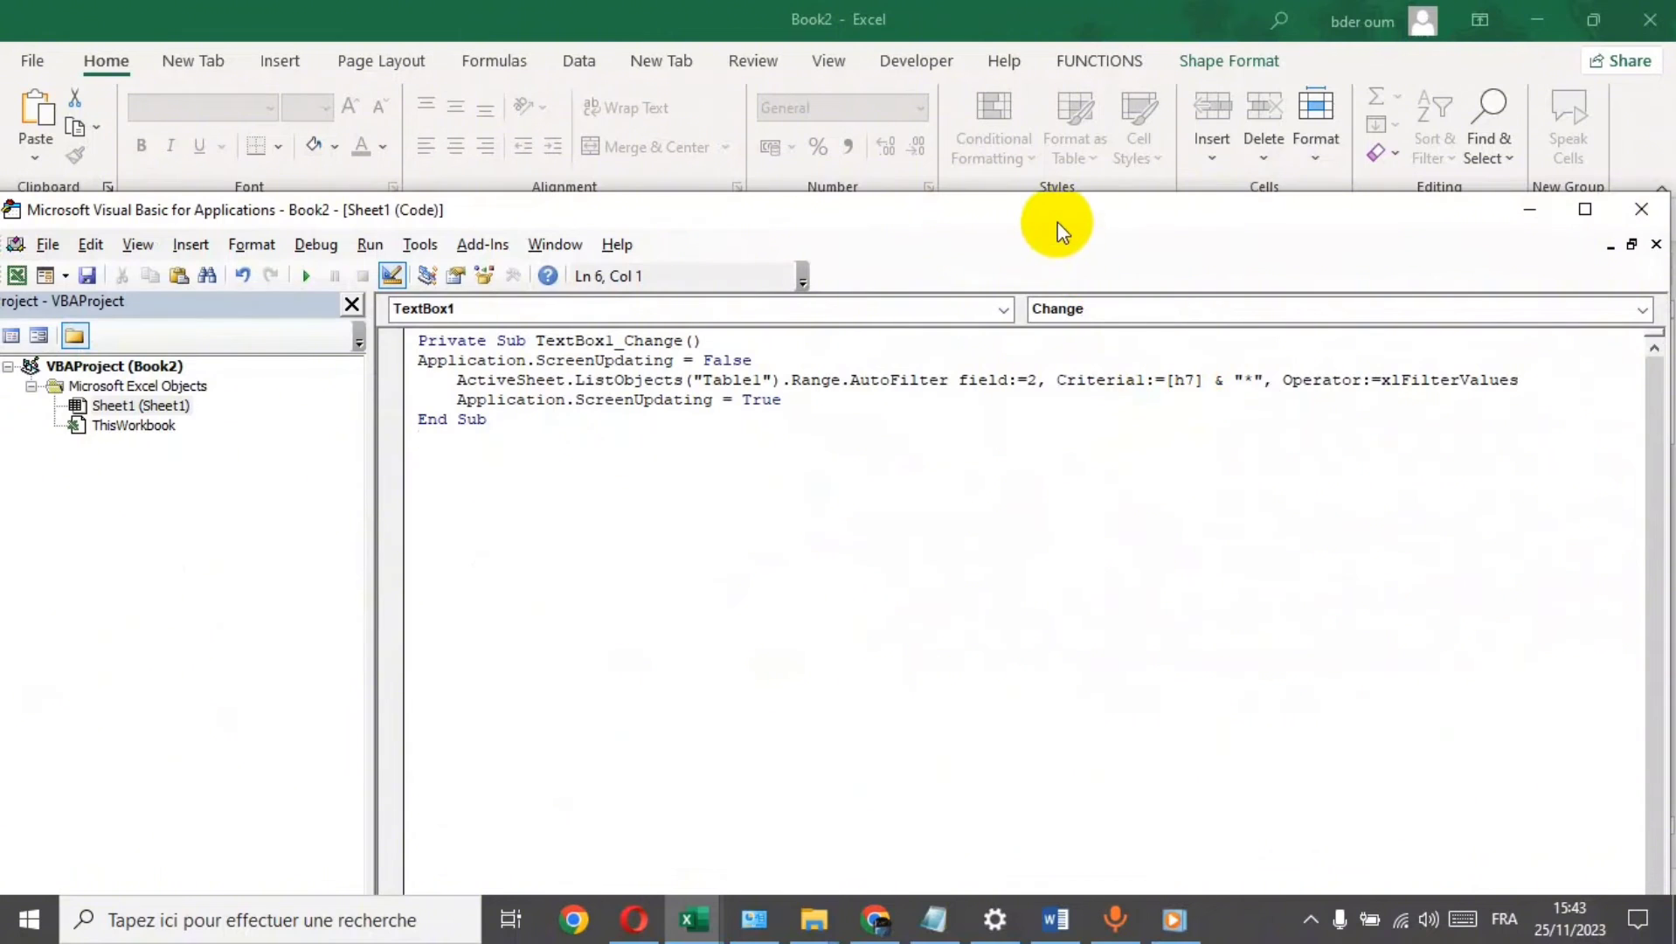
left_click_drag(1058, 217, 1076, 596)
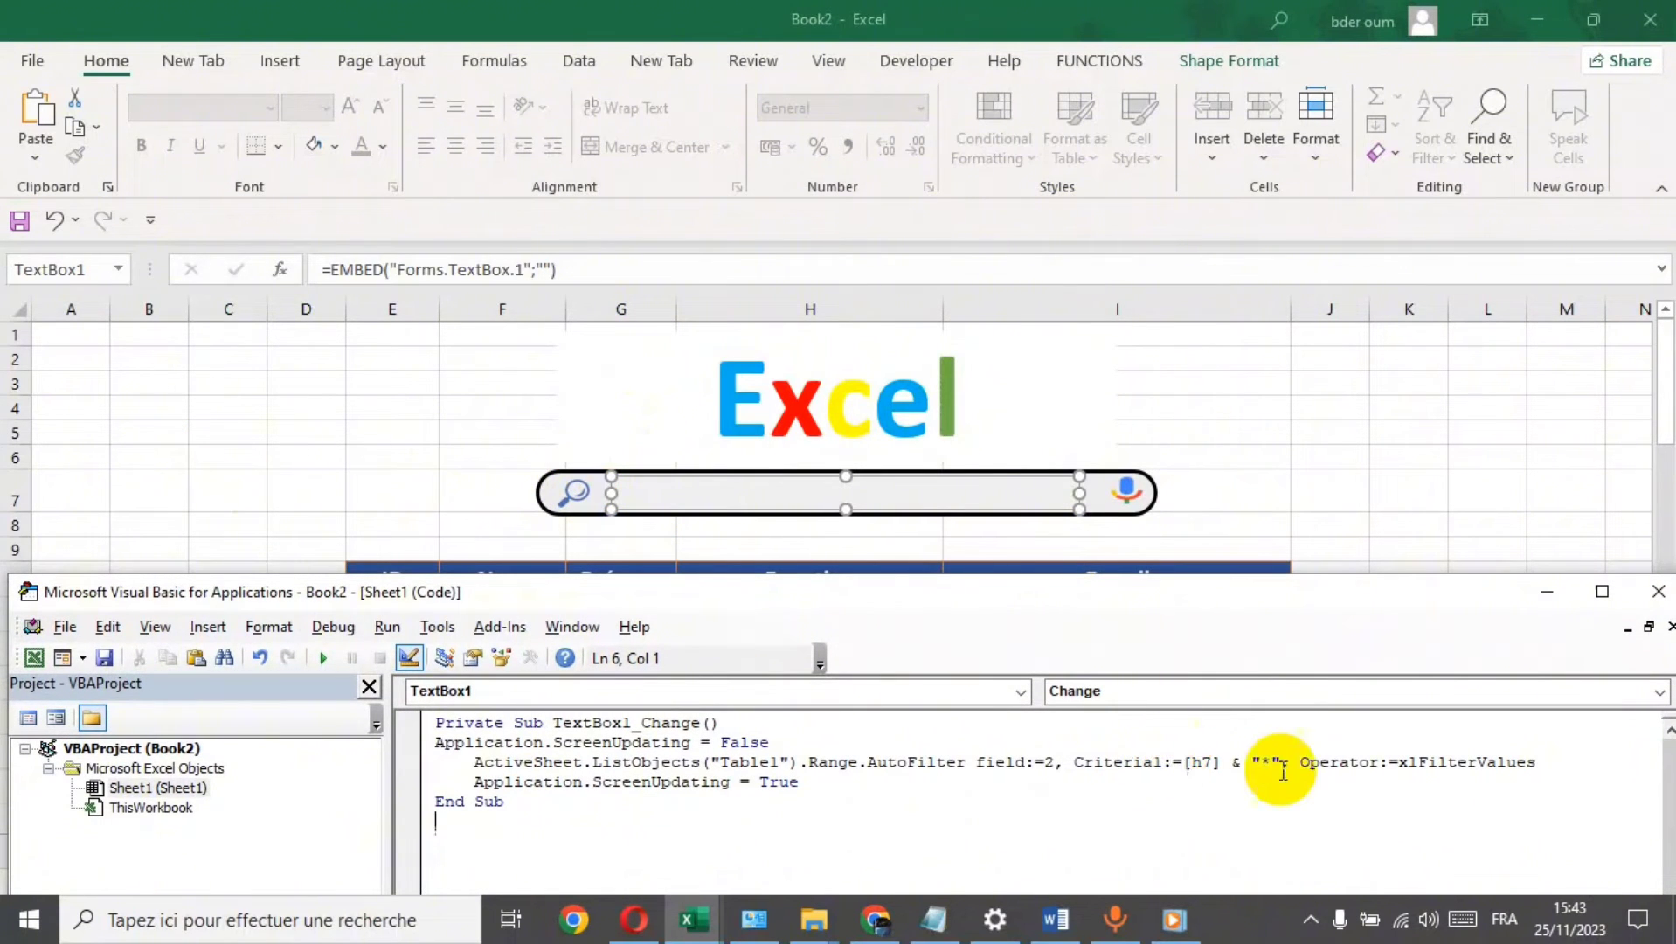
left_click(1202, 762)
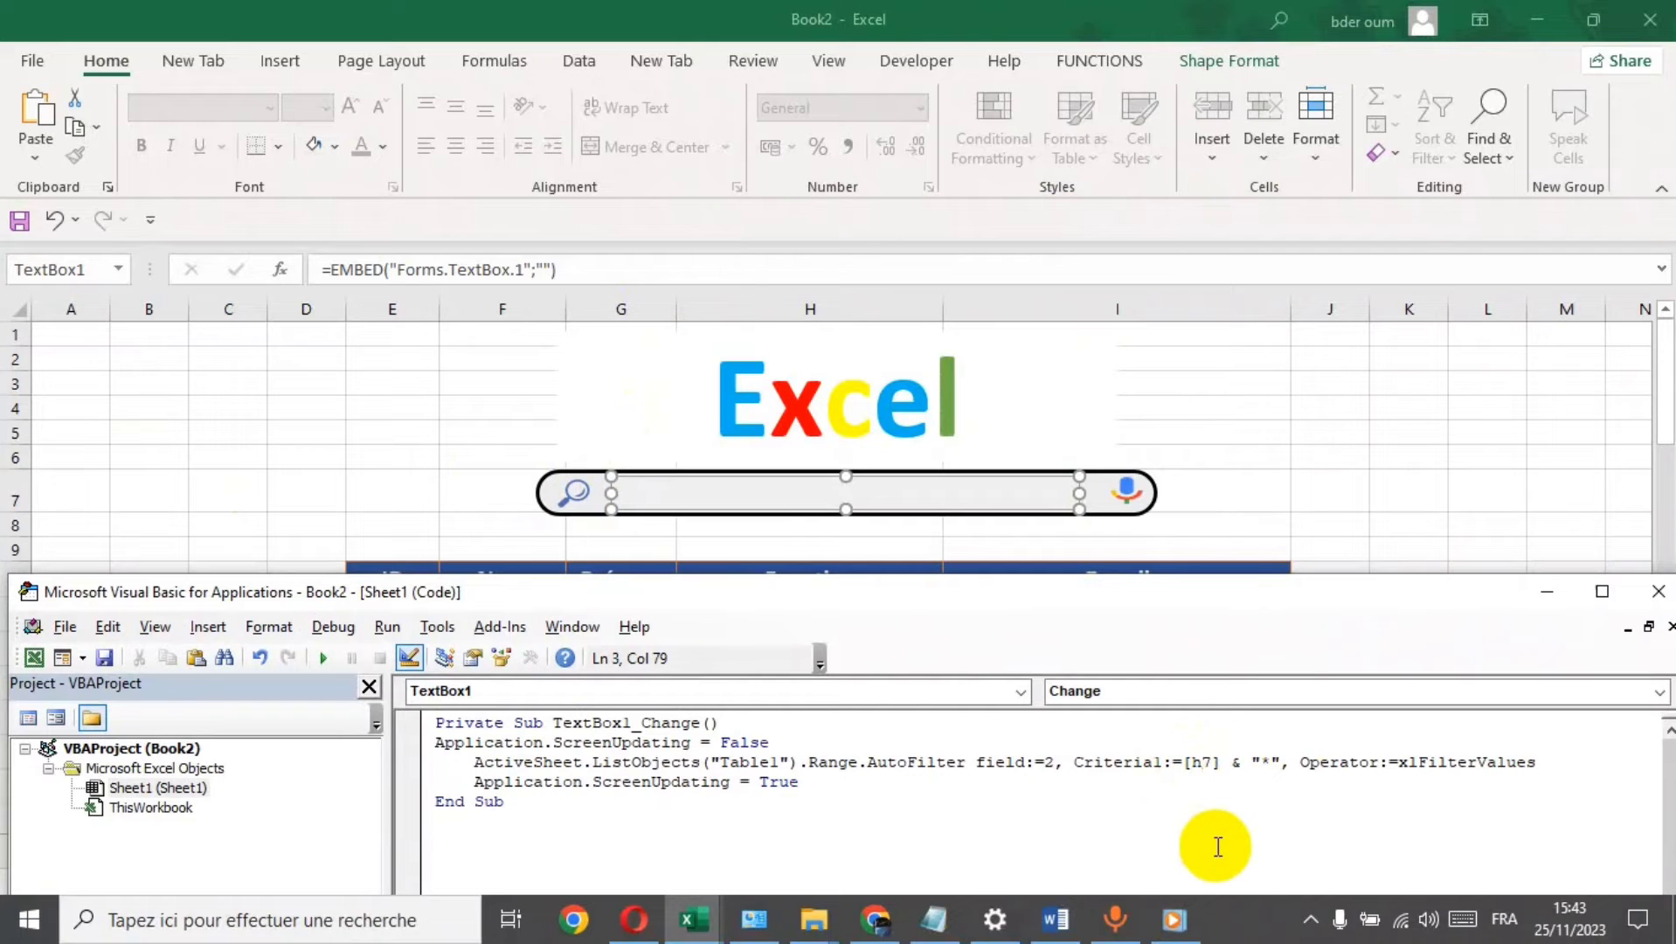
key("BackSpace")
type("g")
left_click_drag(1222, 588, 1213, 674)
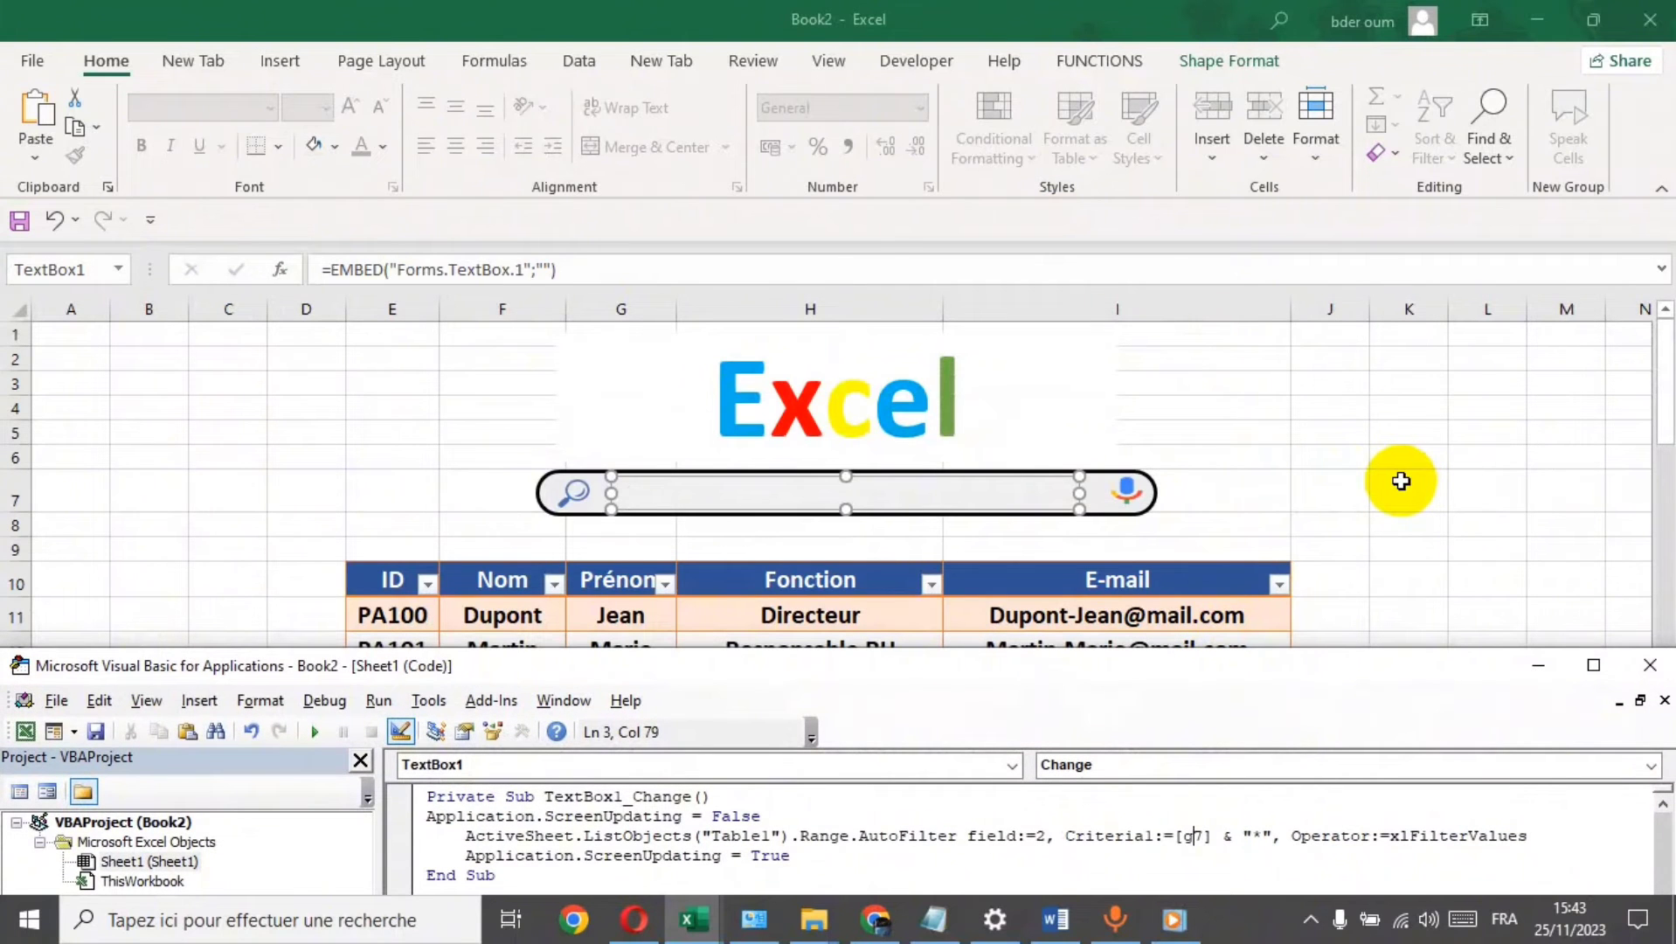
left_click(1418, 498)
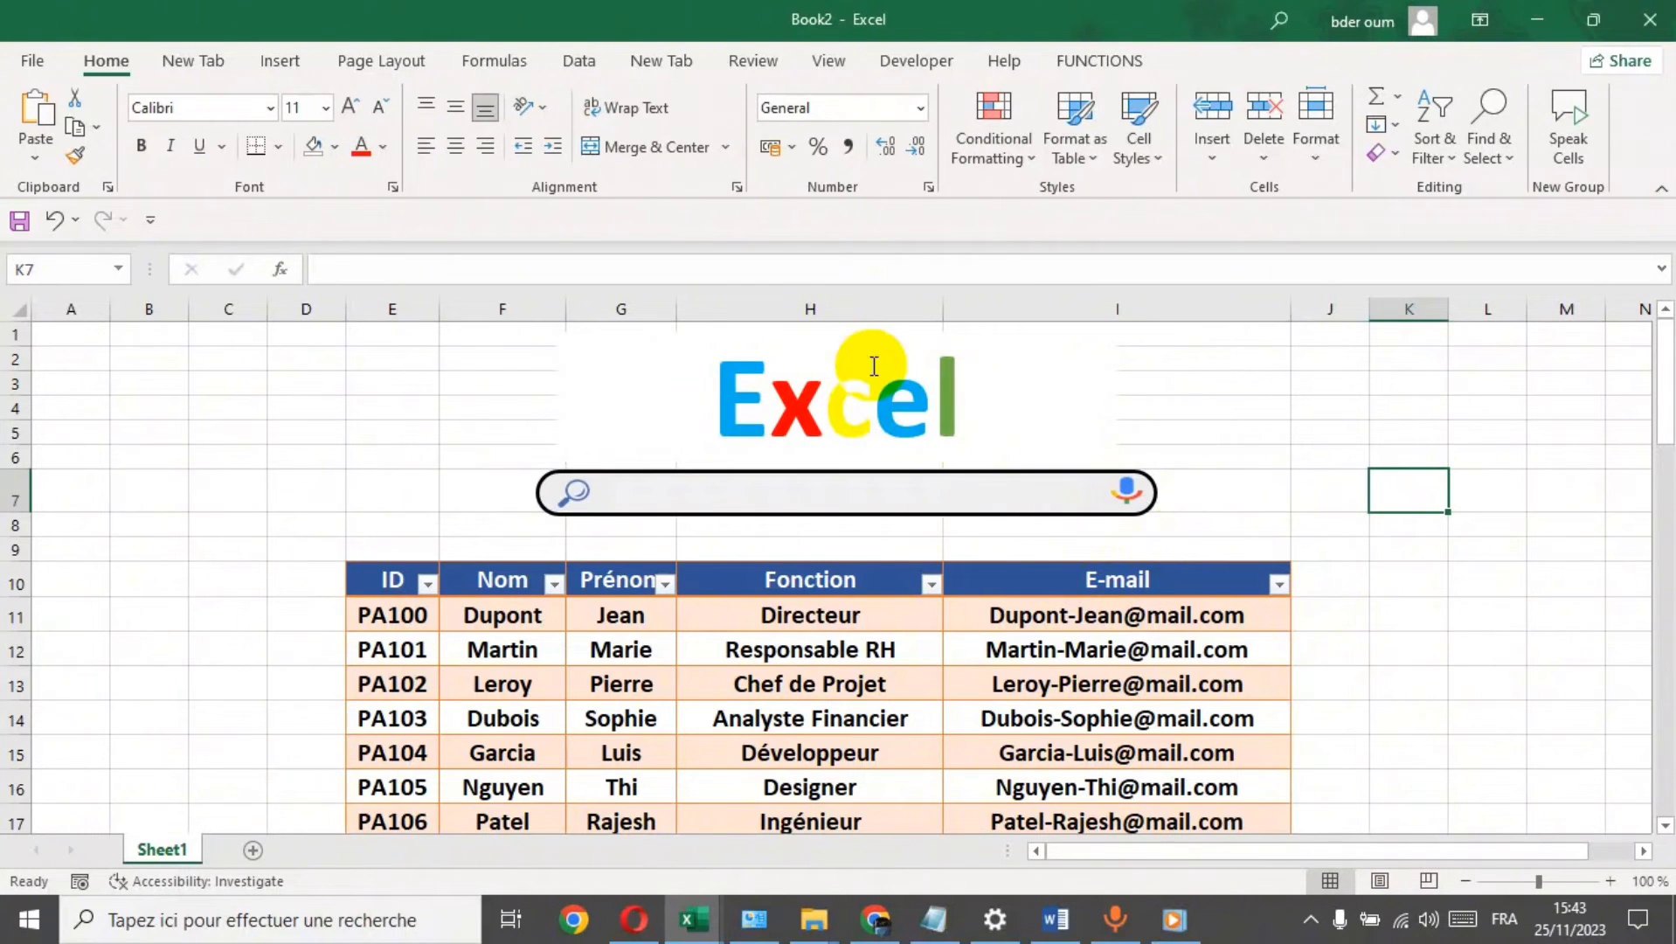
- Move from the Developer tab to the View tab and select empty cell J4
left_click(922, 66)
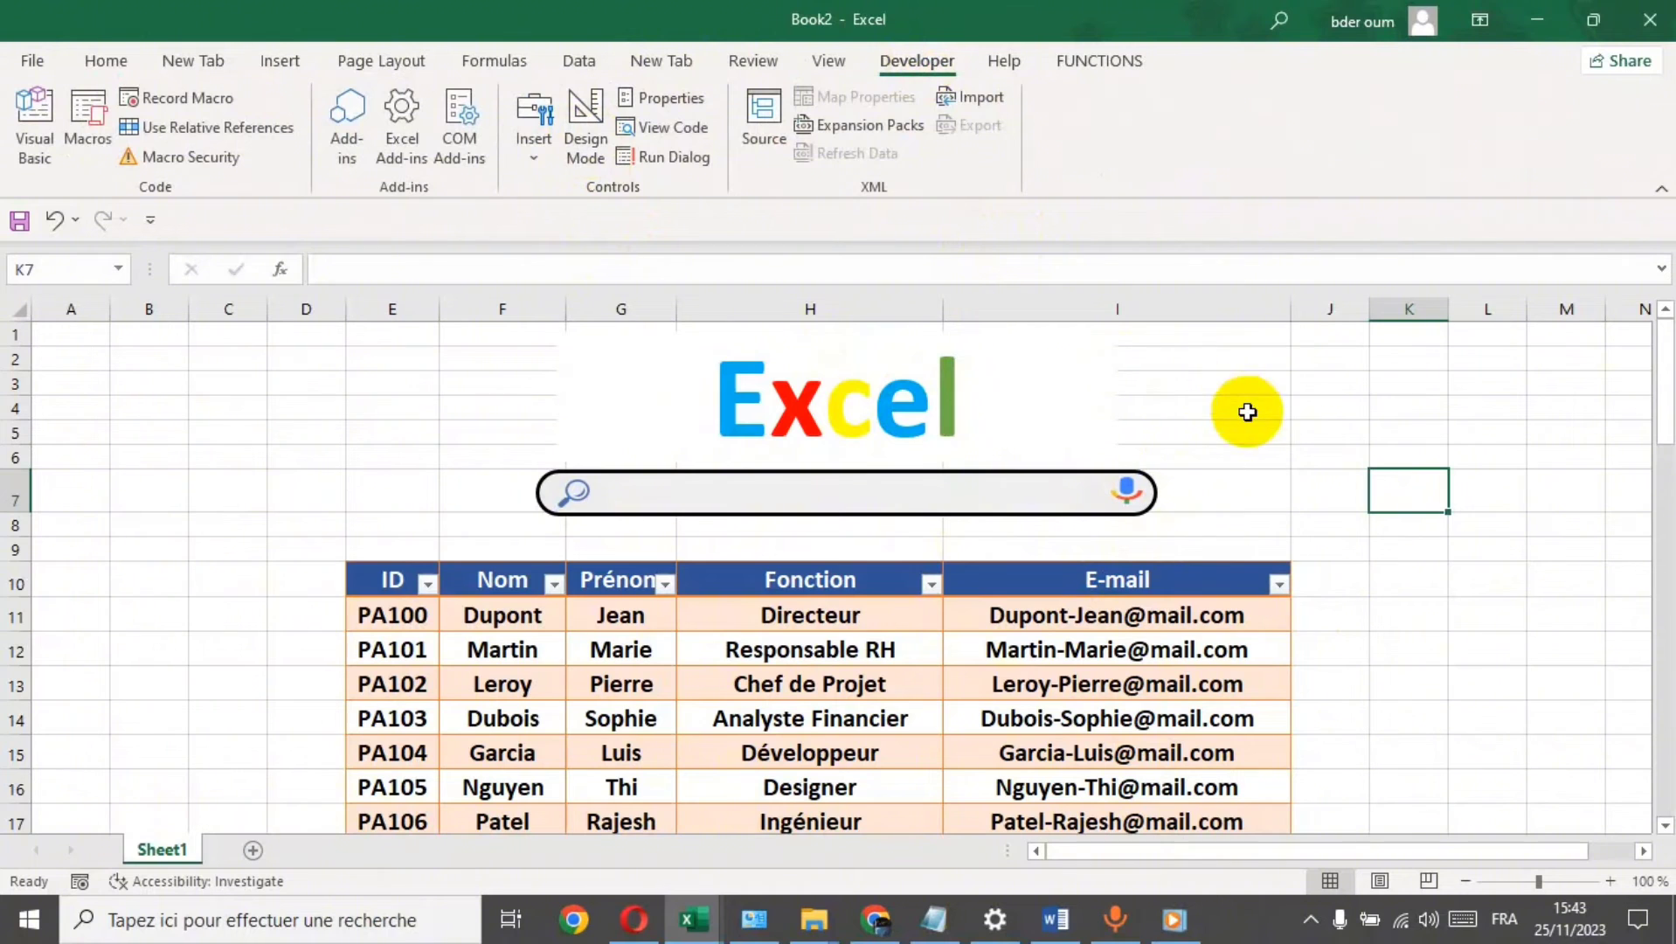
left_click(832, 66)
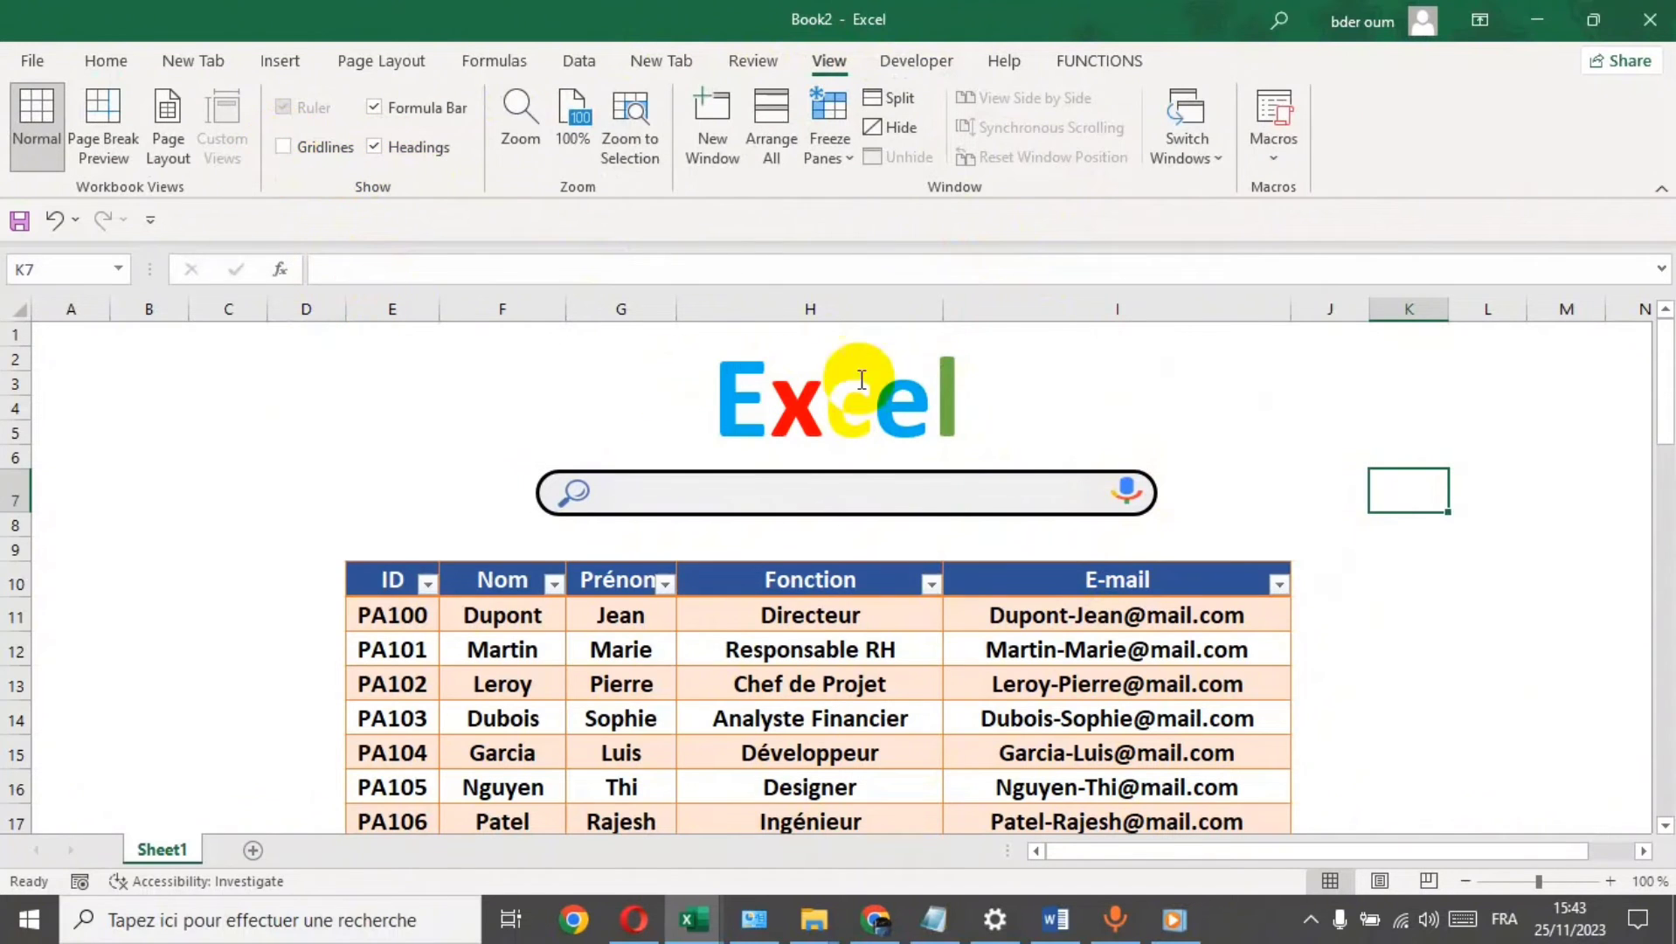
left_click(1321, 409)
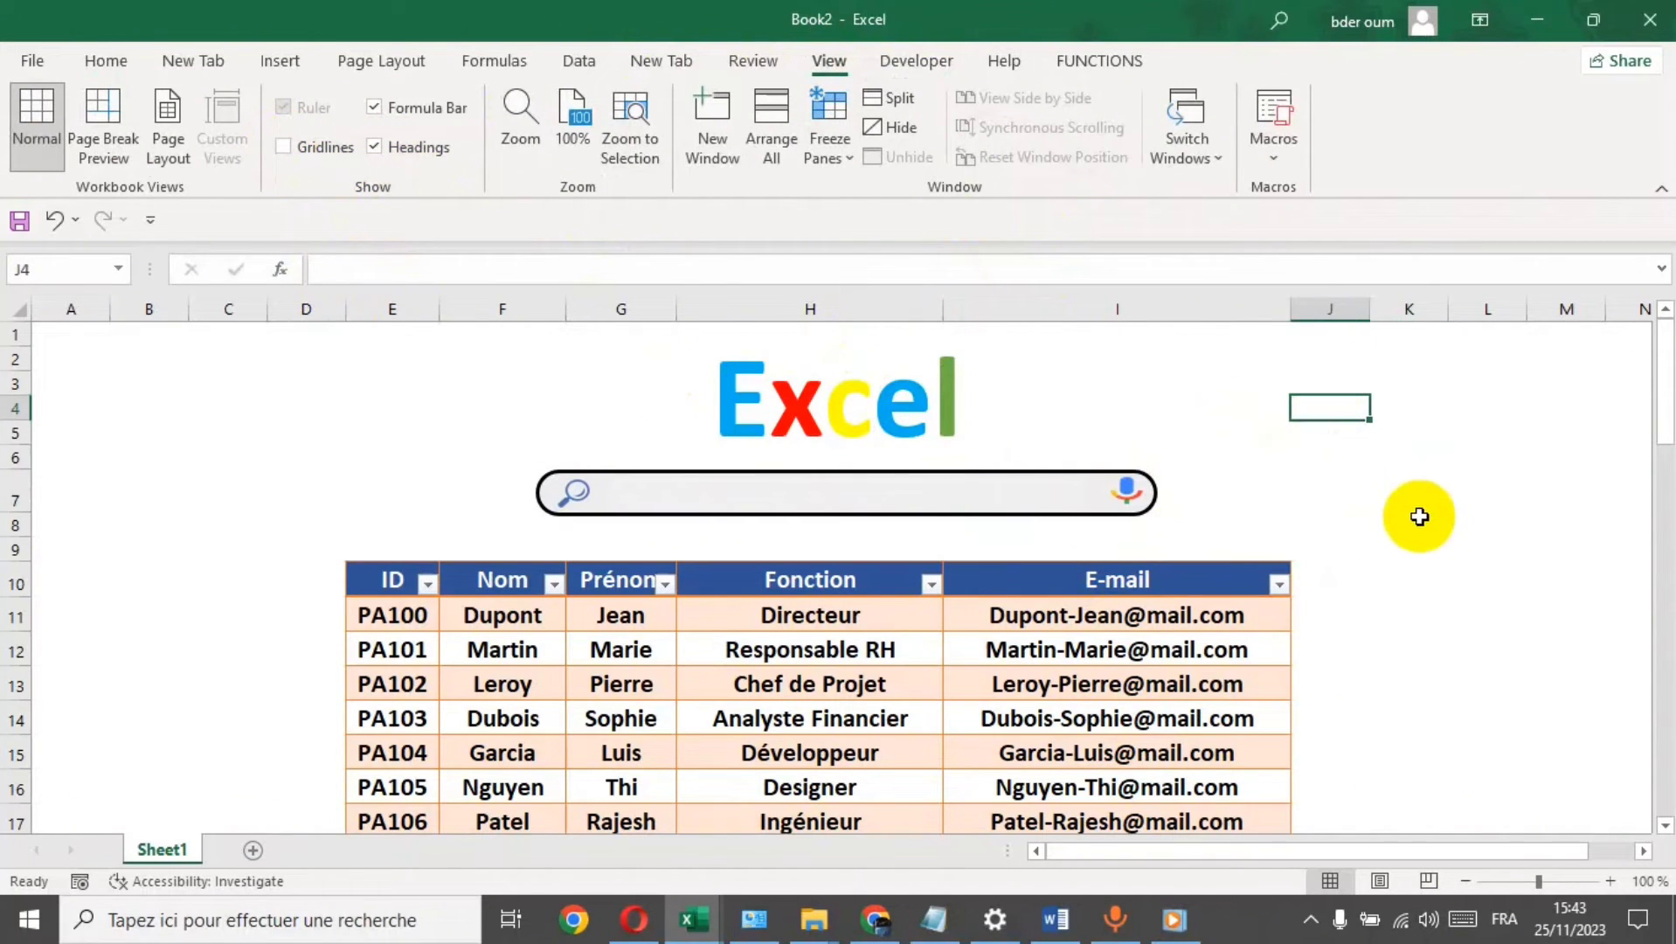
scroll(1416, 515, "down", 1)
- Test the filter by typing letters like 'mo', 'rg', 'uy', 'b', 'fg', 'd' and erasing them
left_click(974, 421)
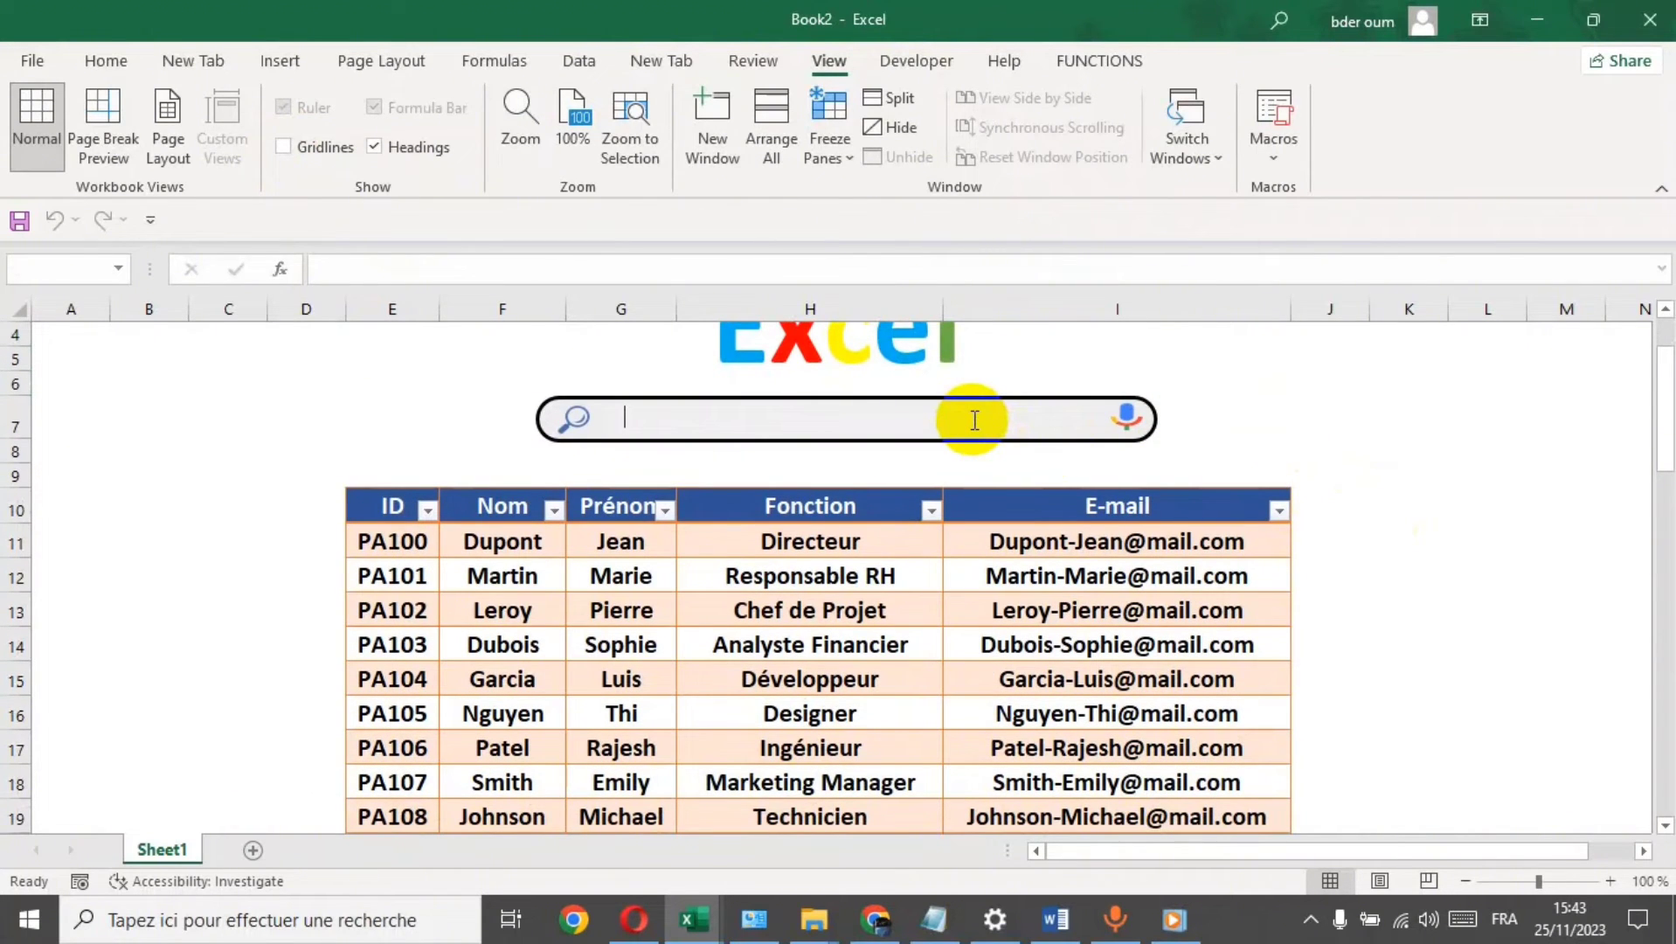
type("m")
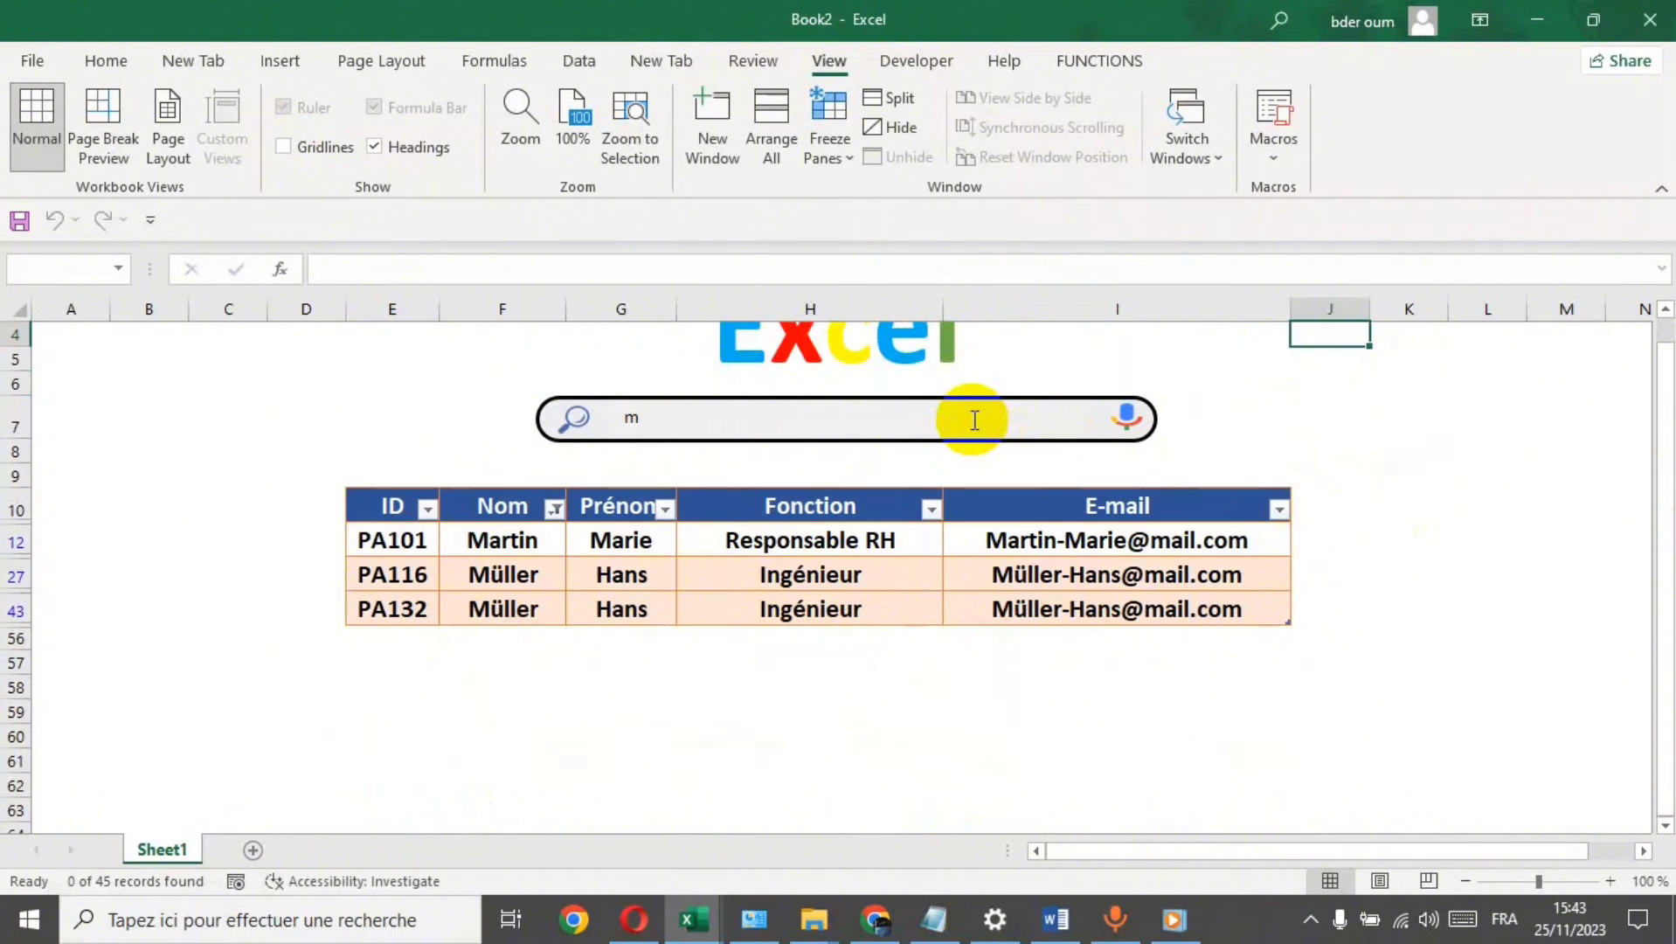
type("o")
key("BackSpace")
key("BackSpace")
type("r")
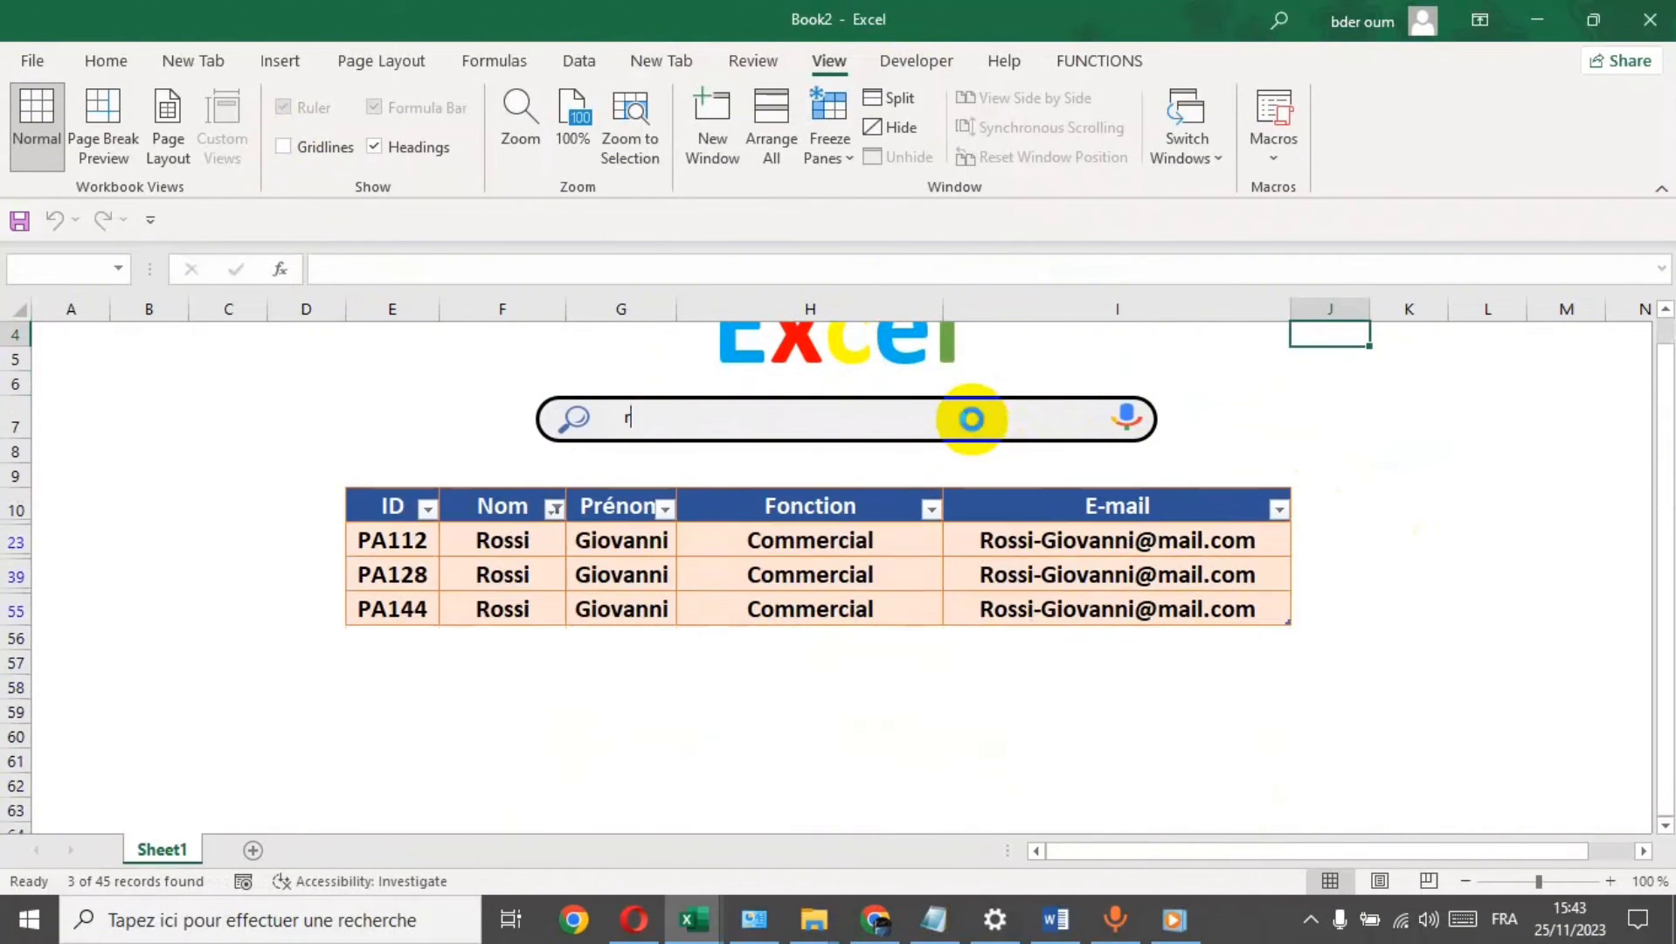
type("g")
key("BackSpace")
key("BackSpace")
type("u")
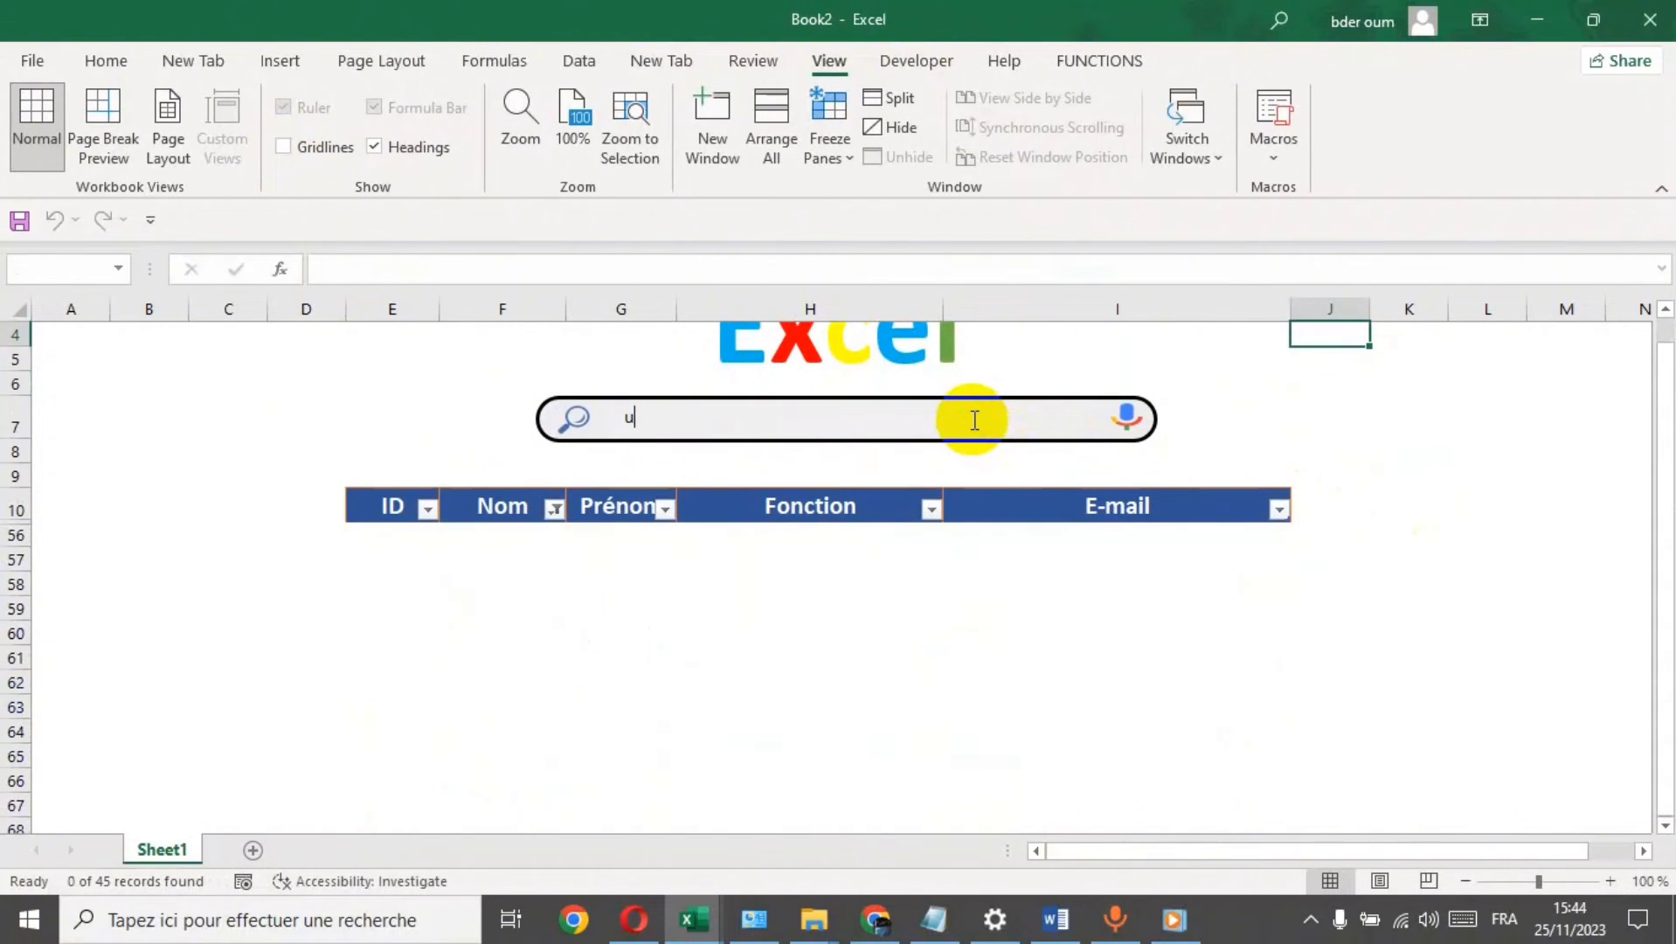
type("y")
key("BackSpace")
key("BackSpace")
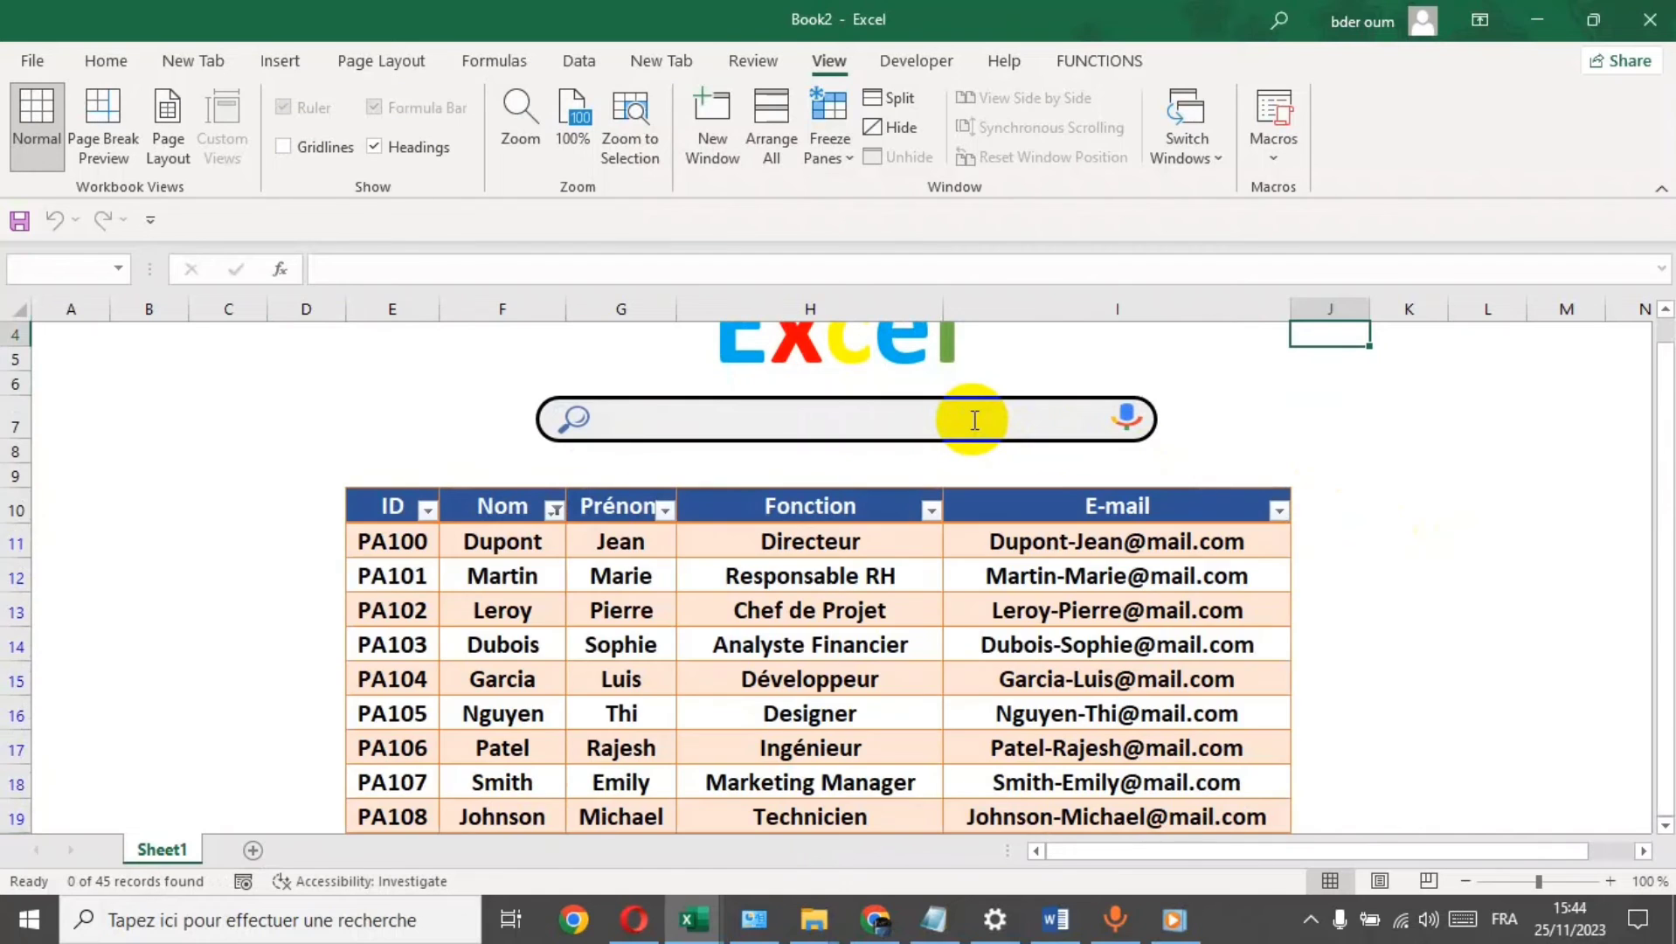
type("b")
key("BackSpace")
type("fg")
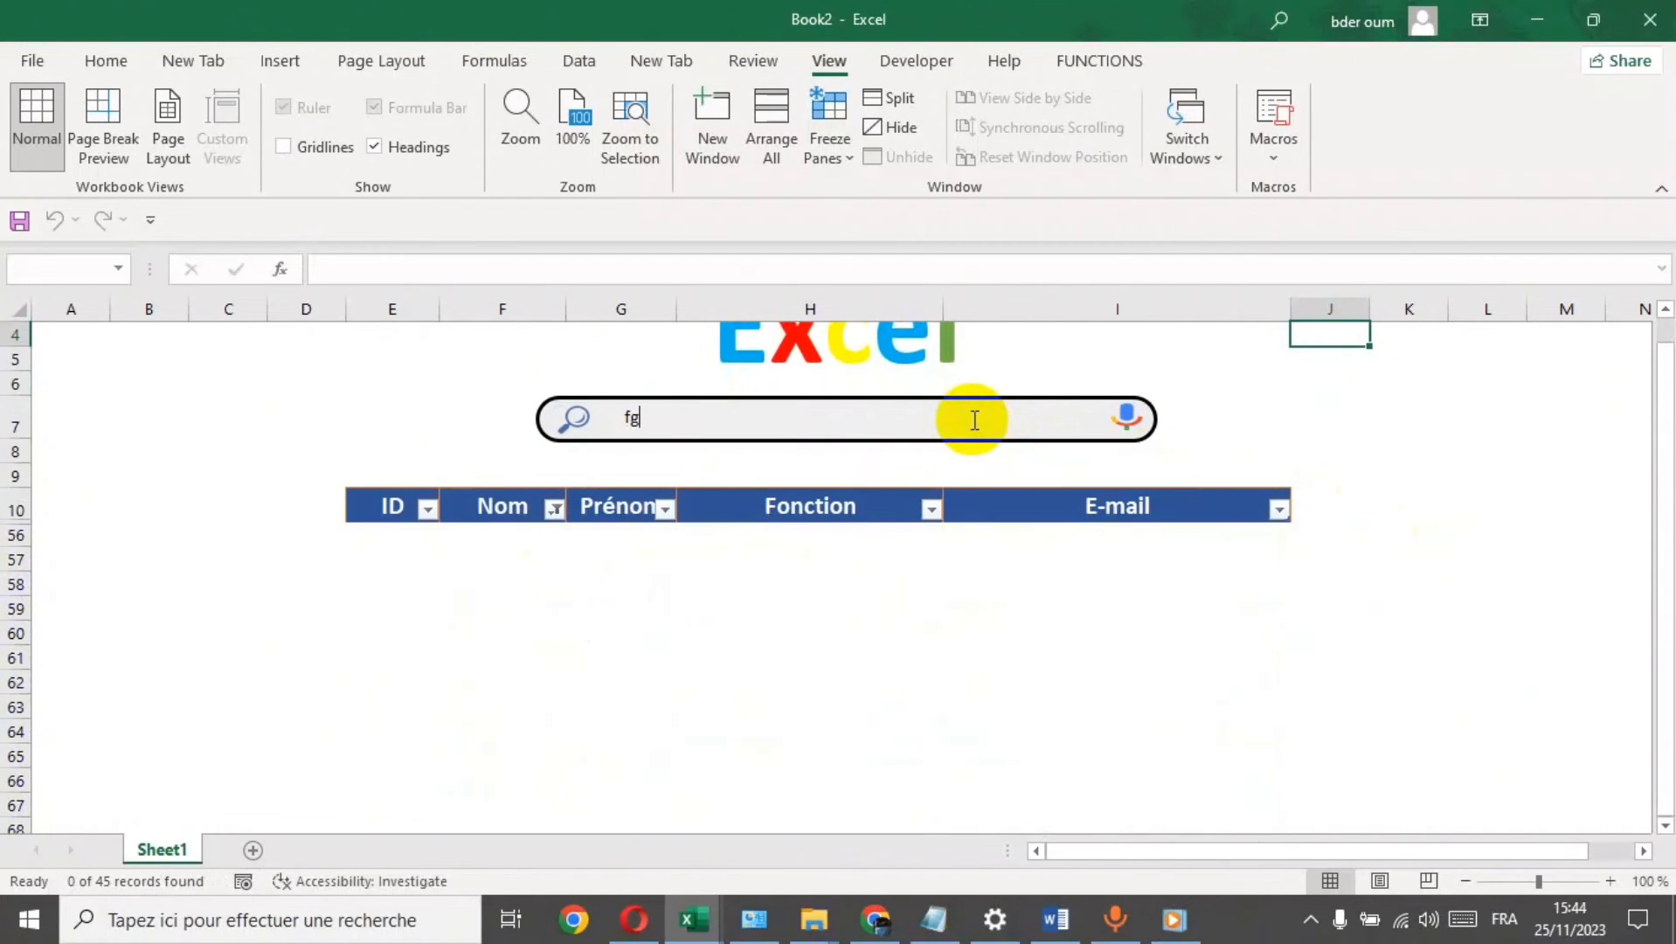
key("BackSpace")
key("BackSpace")
type("d")
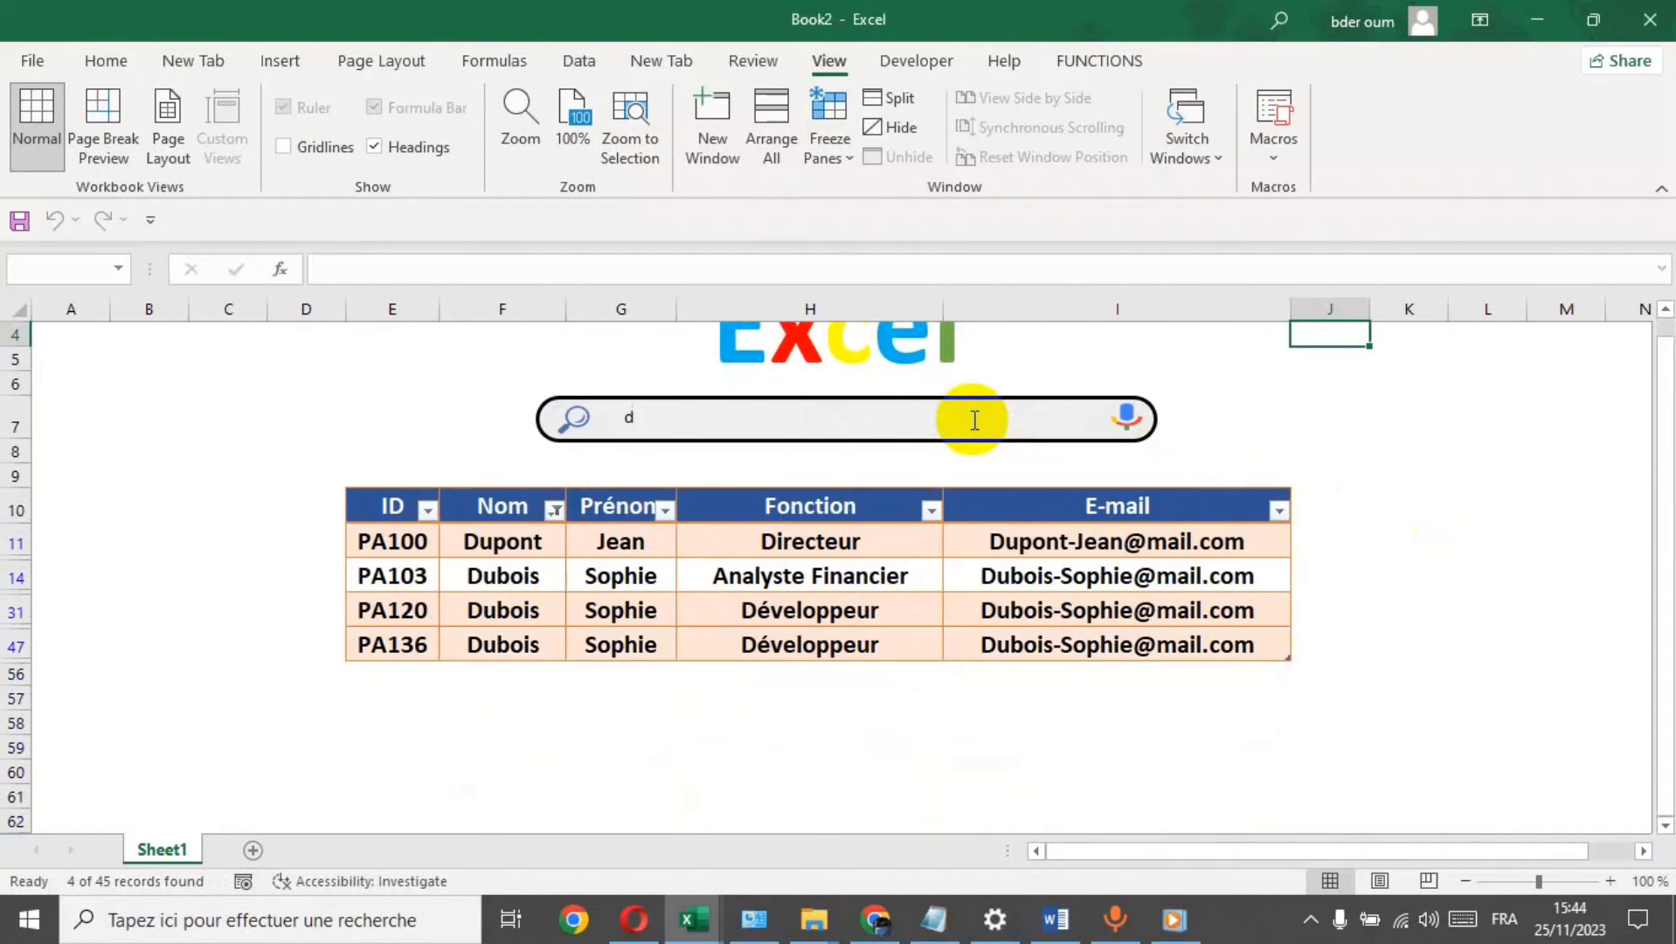
key("BackSpace")
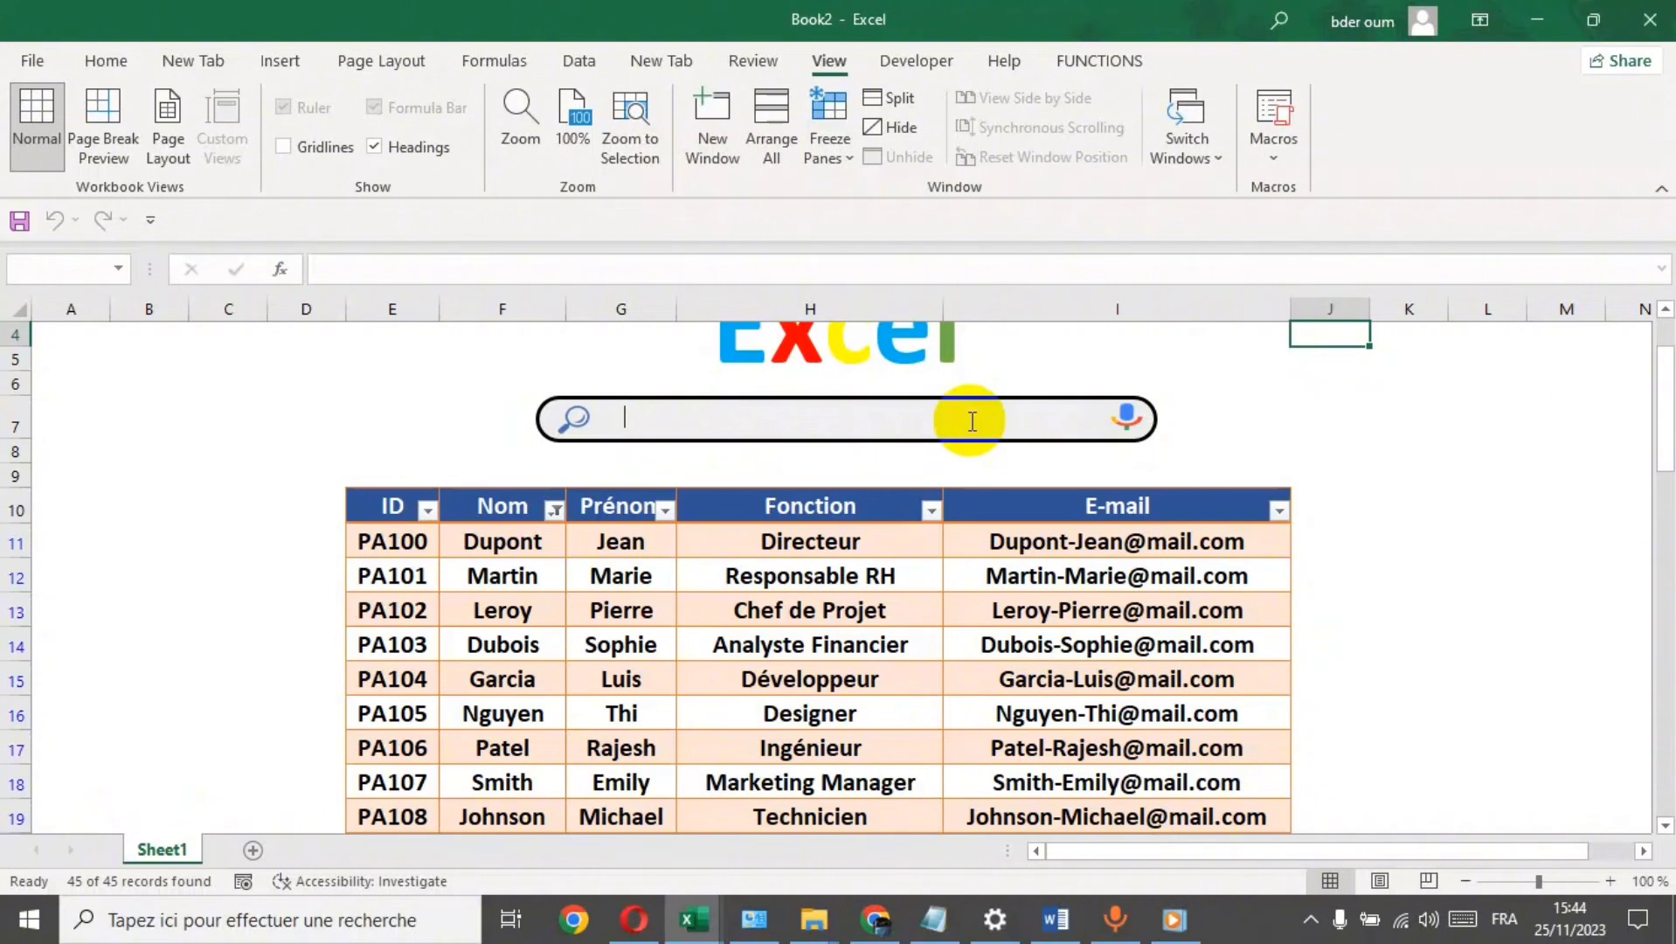
- Scroll back up, click an empty cell, then put the caret in the empty search box
scroll(1389, 446, "up", 1)
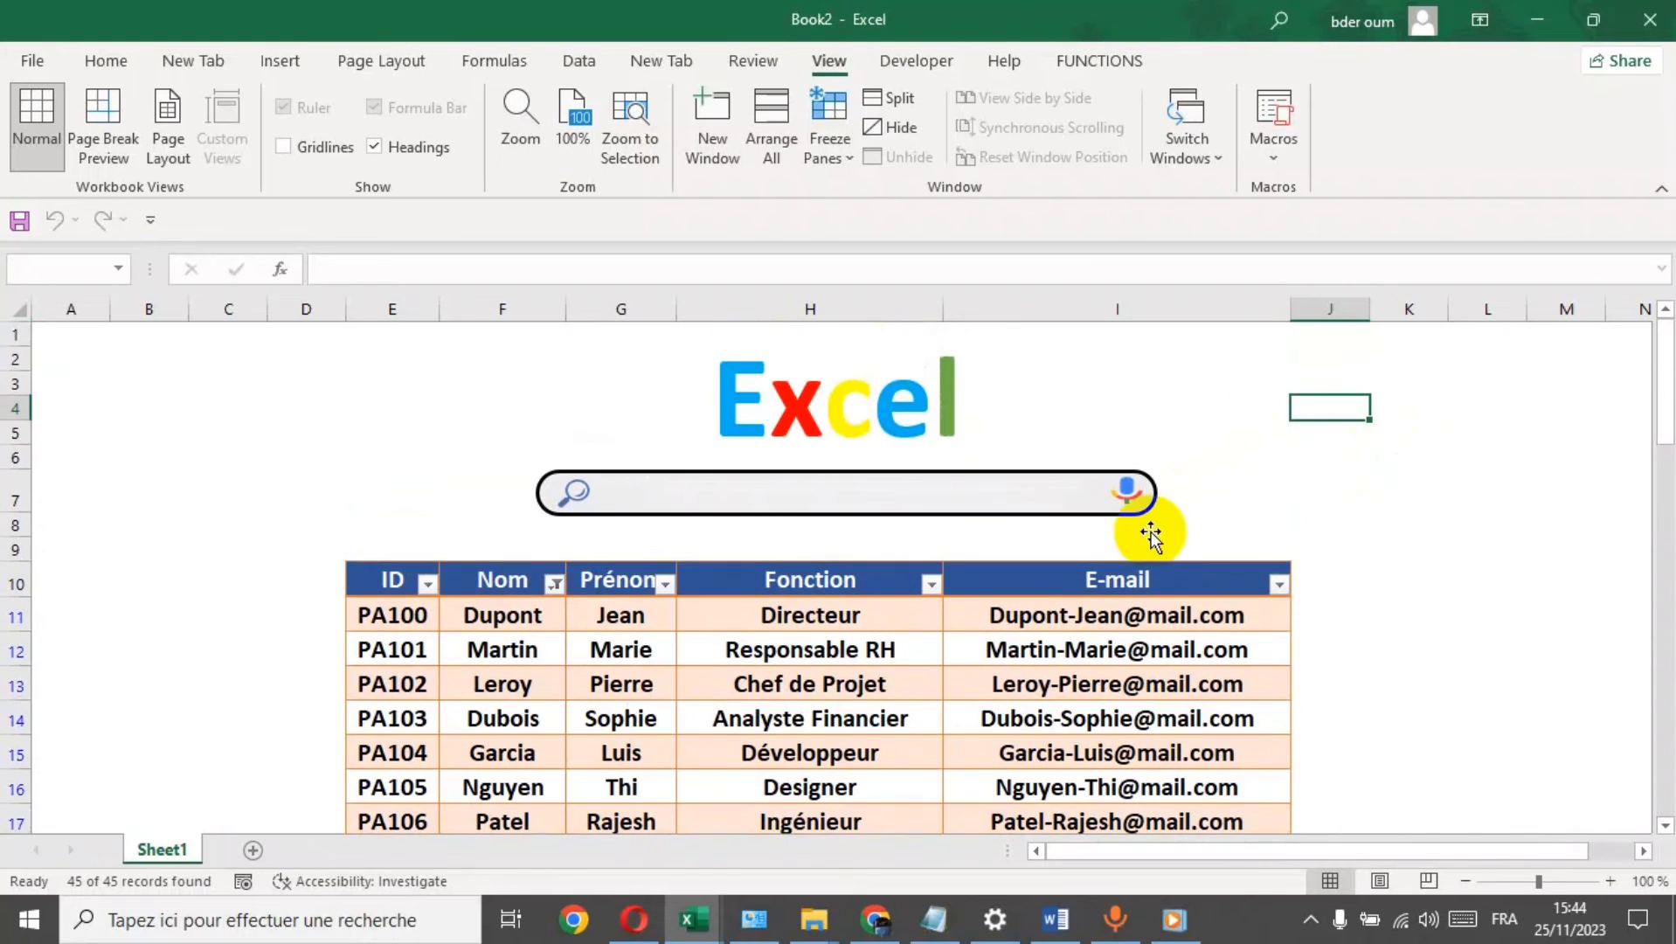
left_click(1488, 503)
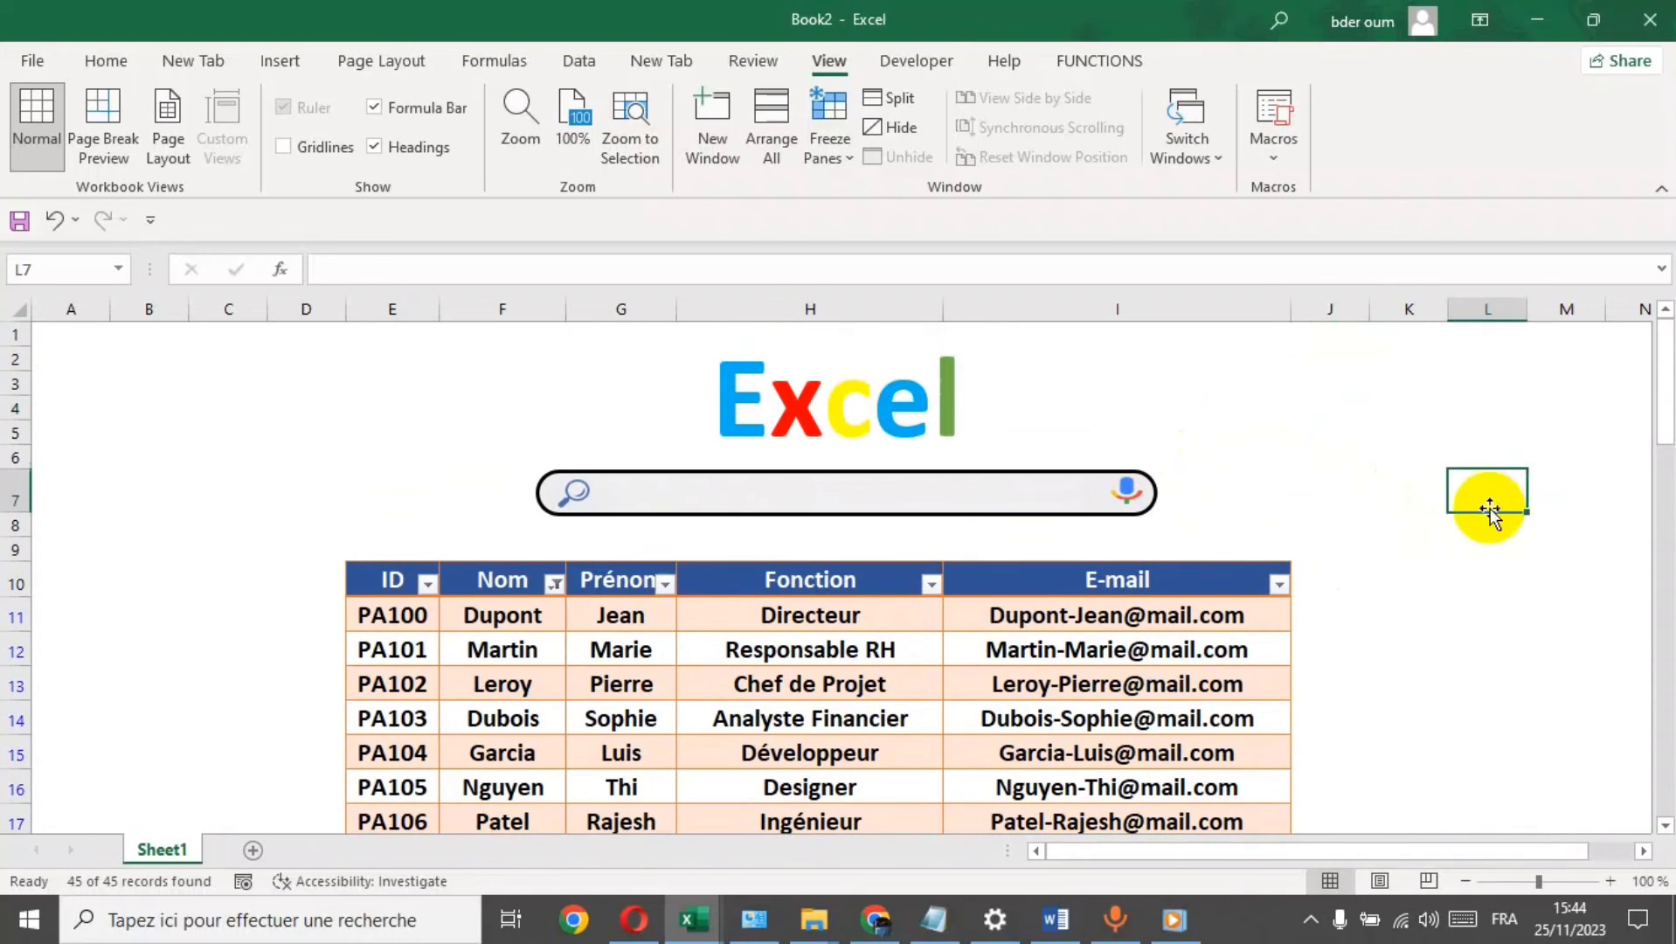
left_click(904, 481)
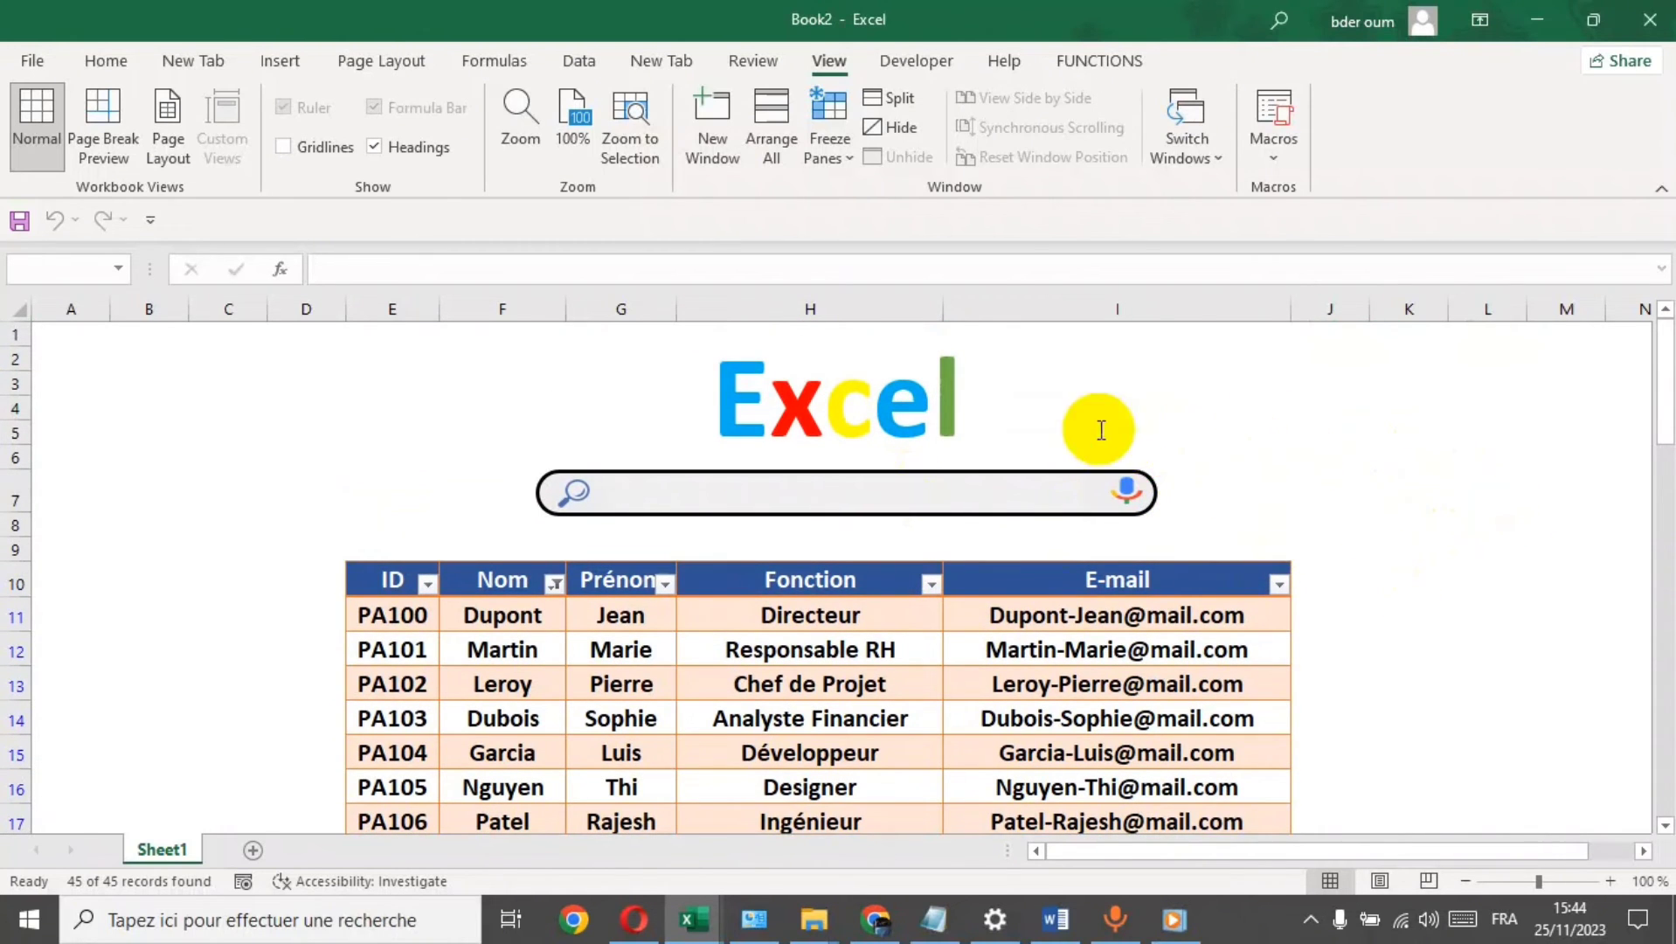
- Save the workbook to E: as an Excel Macro-Enabled Workbook named 'moteur de recherche'
left_click(32, 61)
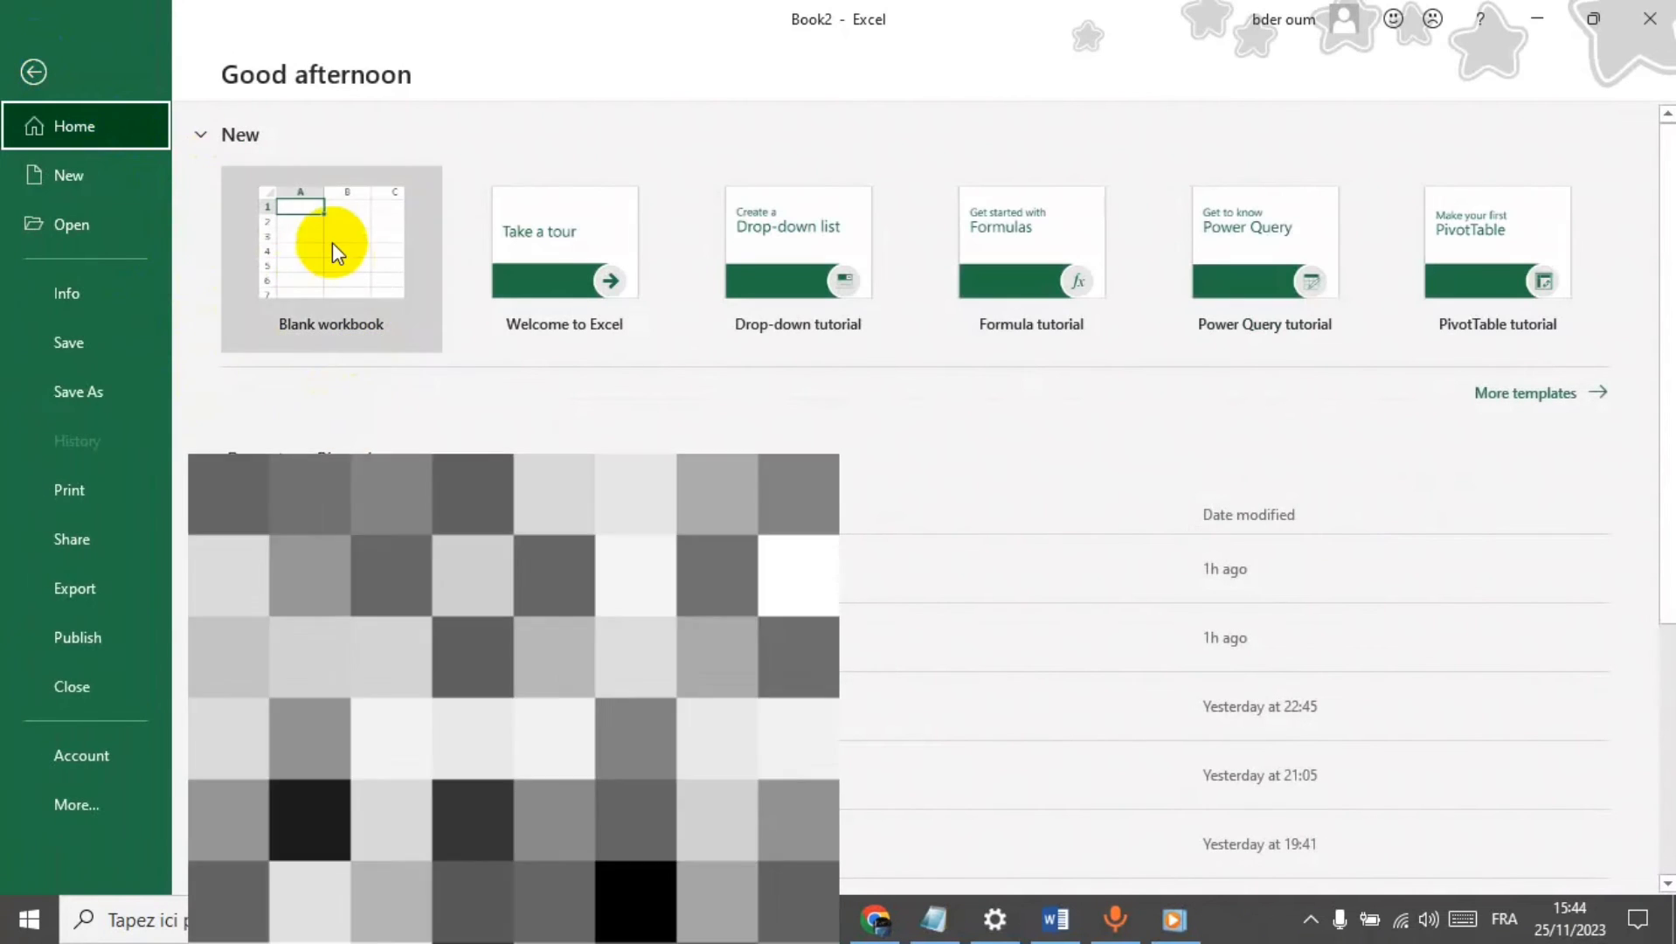
left_click(126, 393)
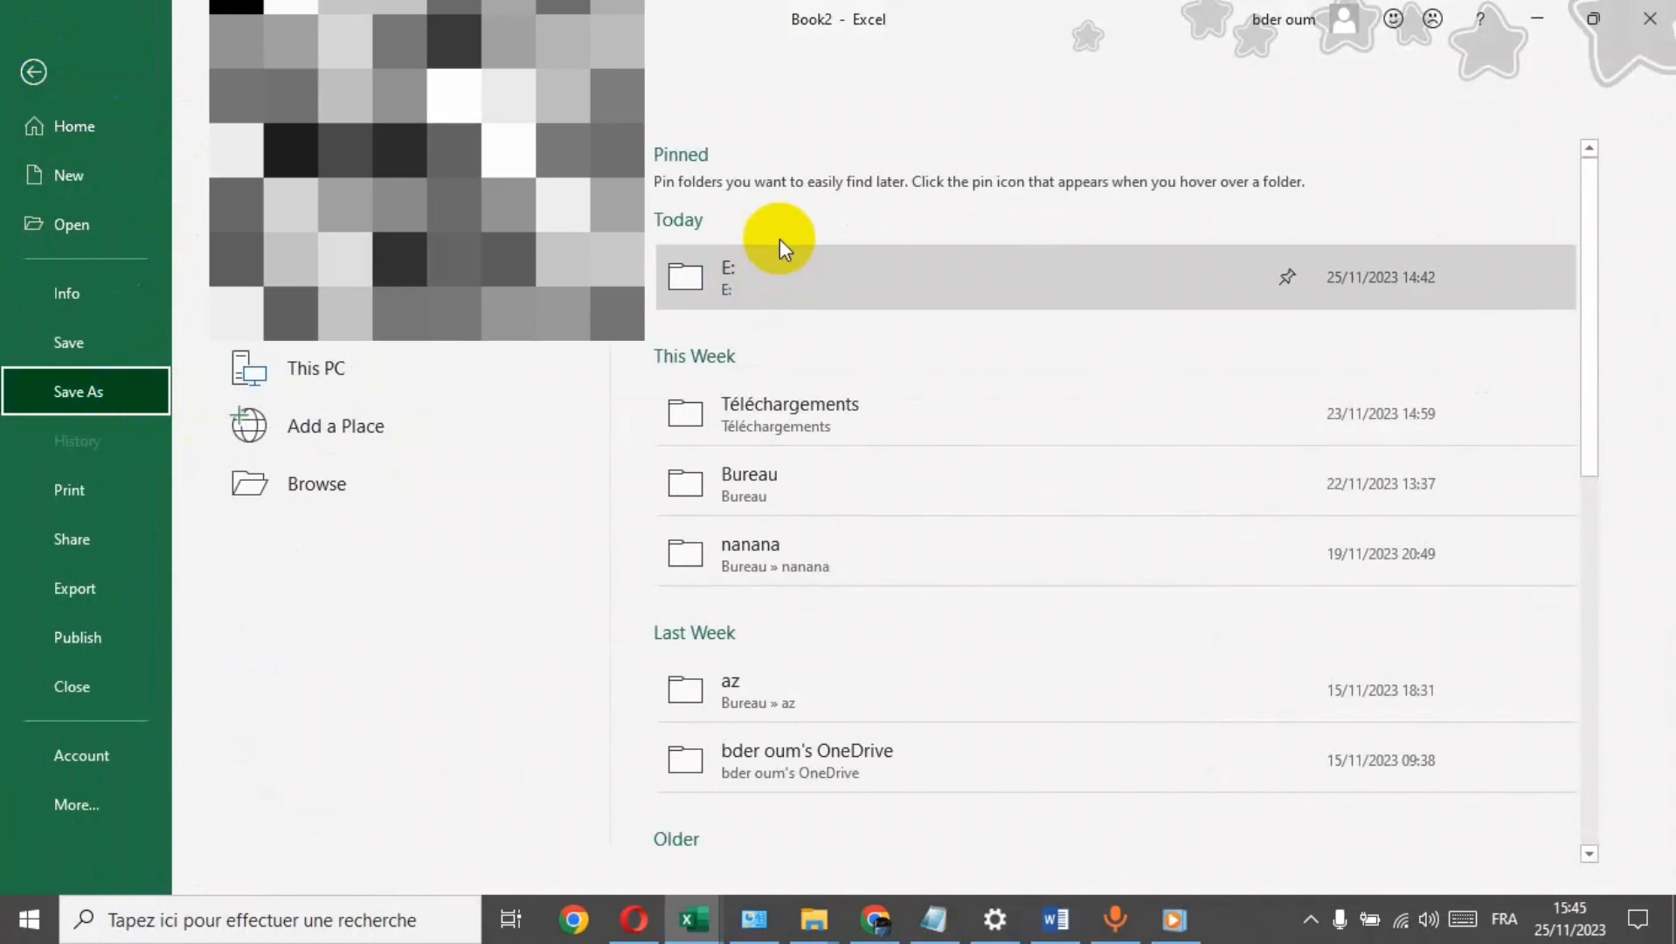
left_click(785, 275)
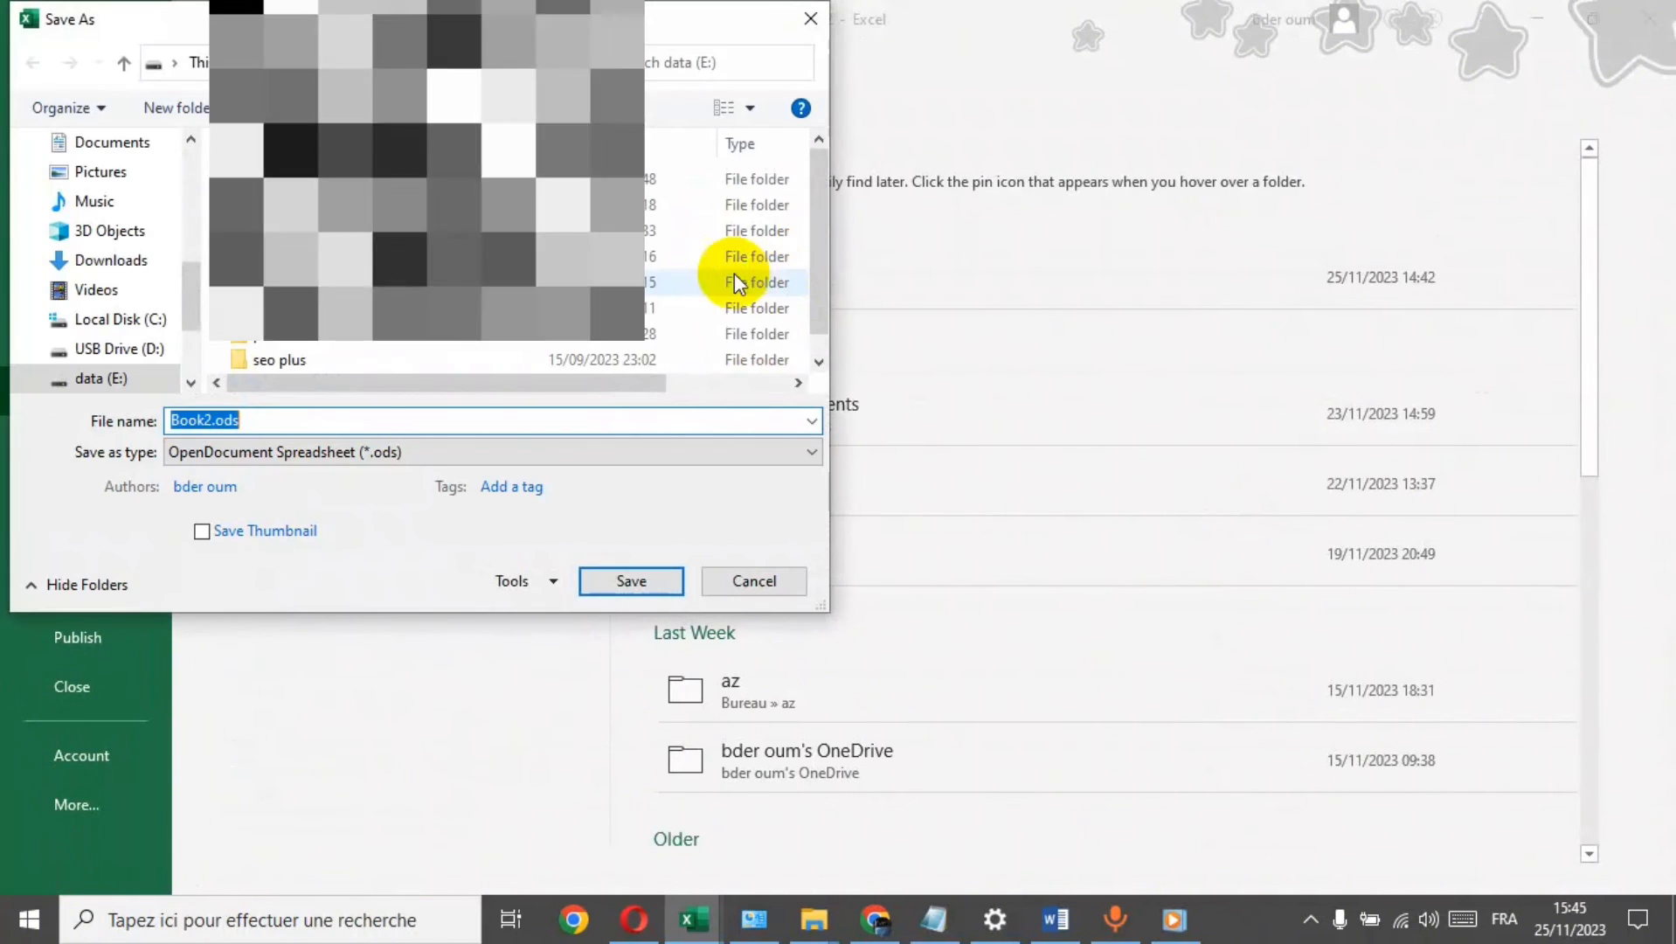
left_click(420, 452)
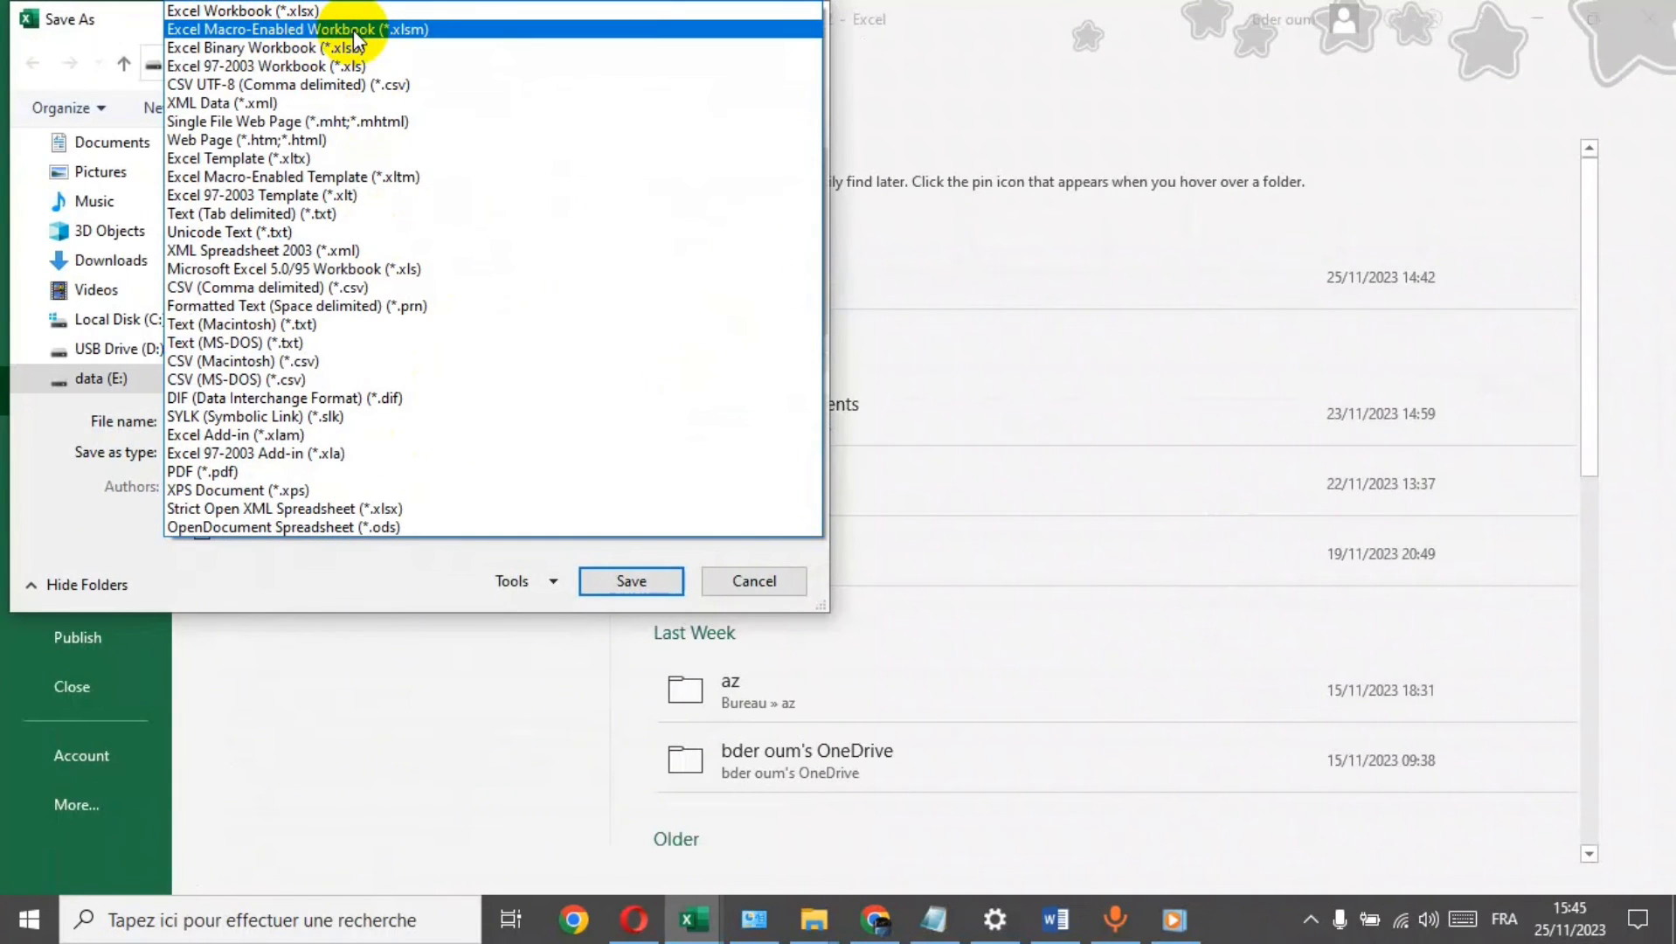
left_click(351, 30)
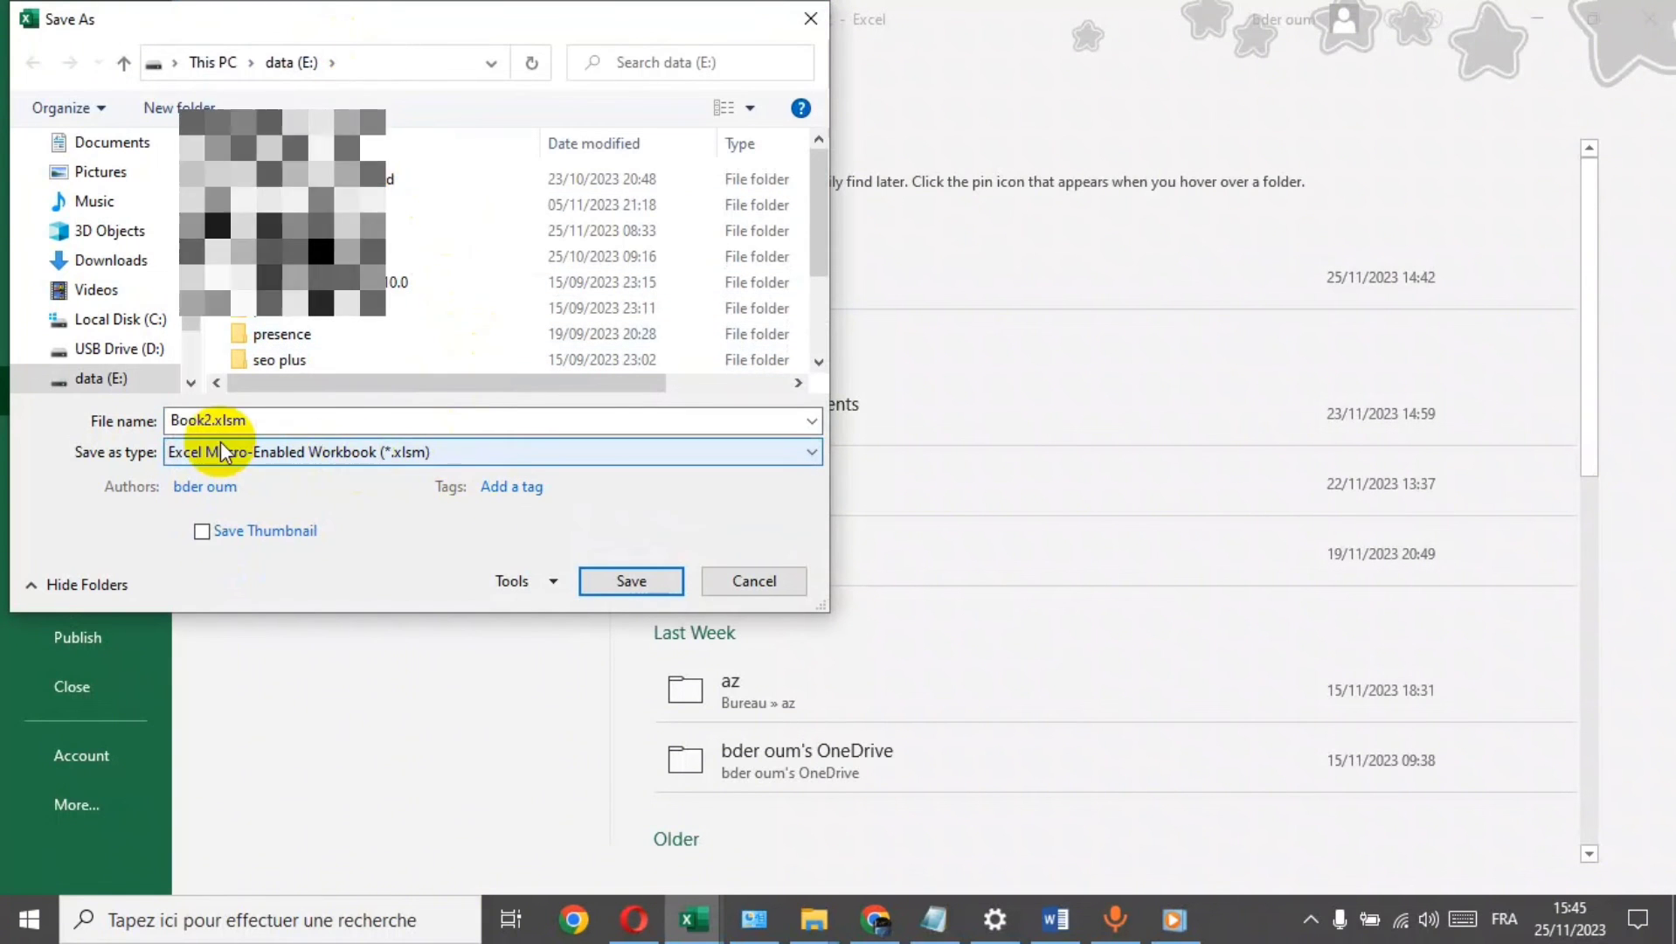
left_click_drag(247, 420, 179, 420)
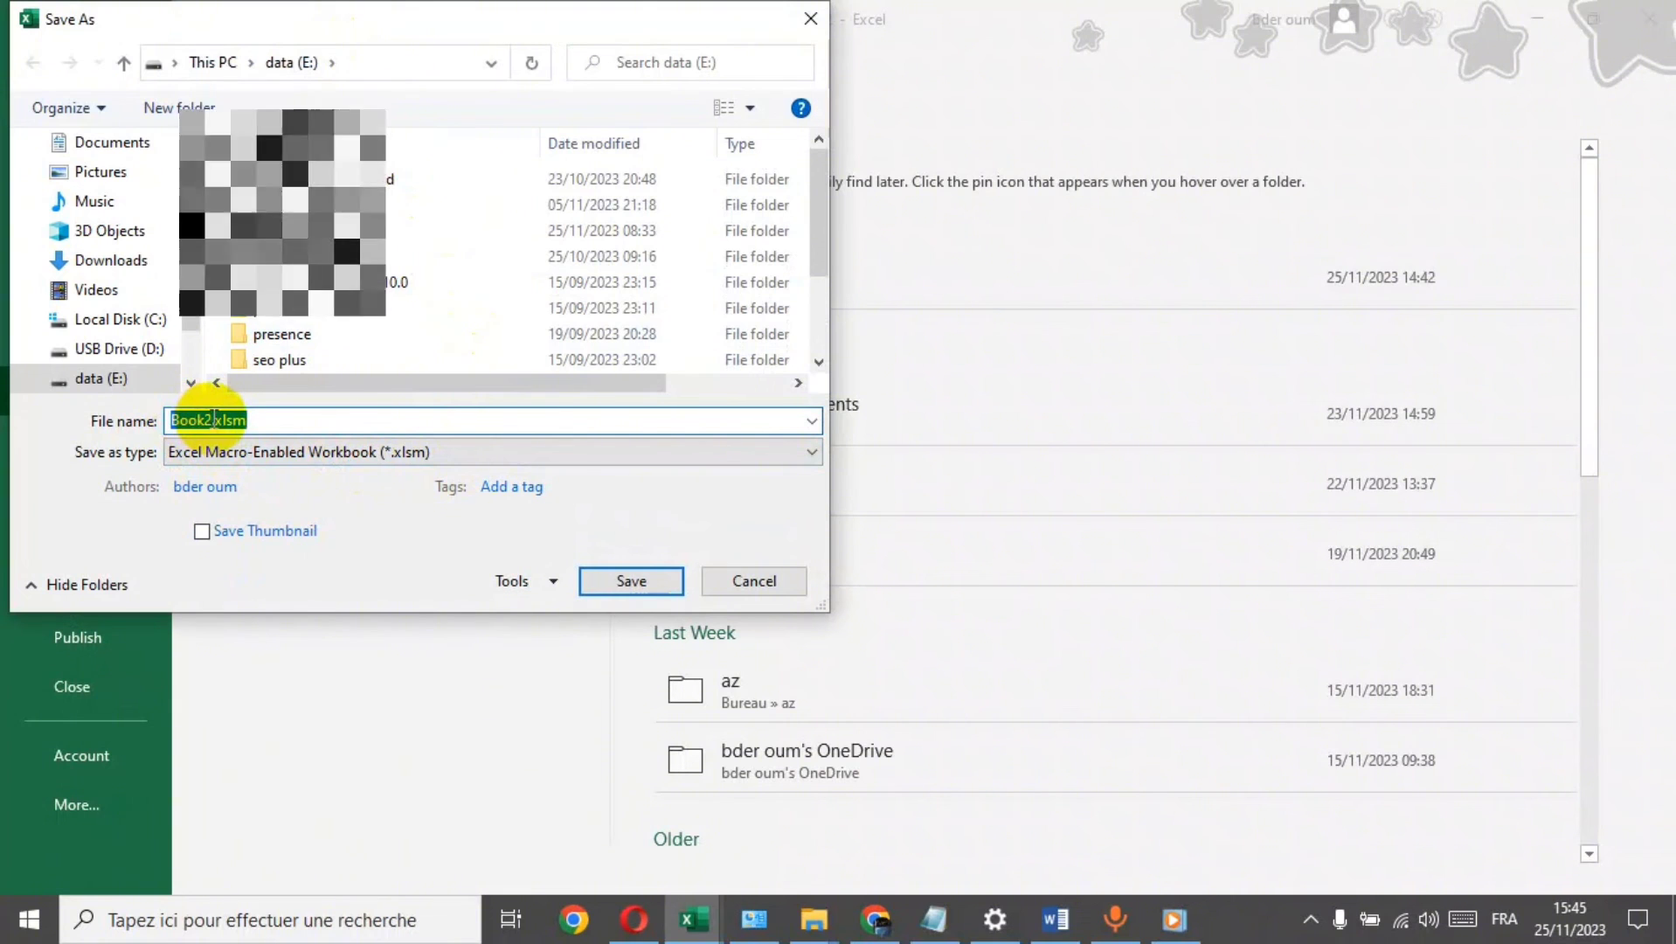
double_click(174, 420)
type("mo")
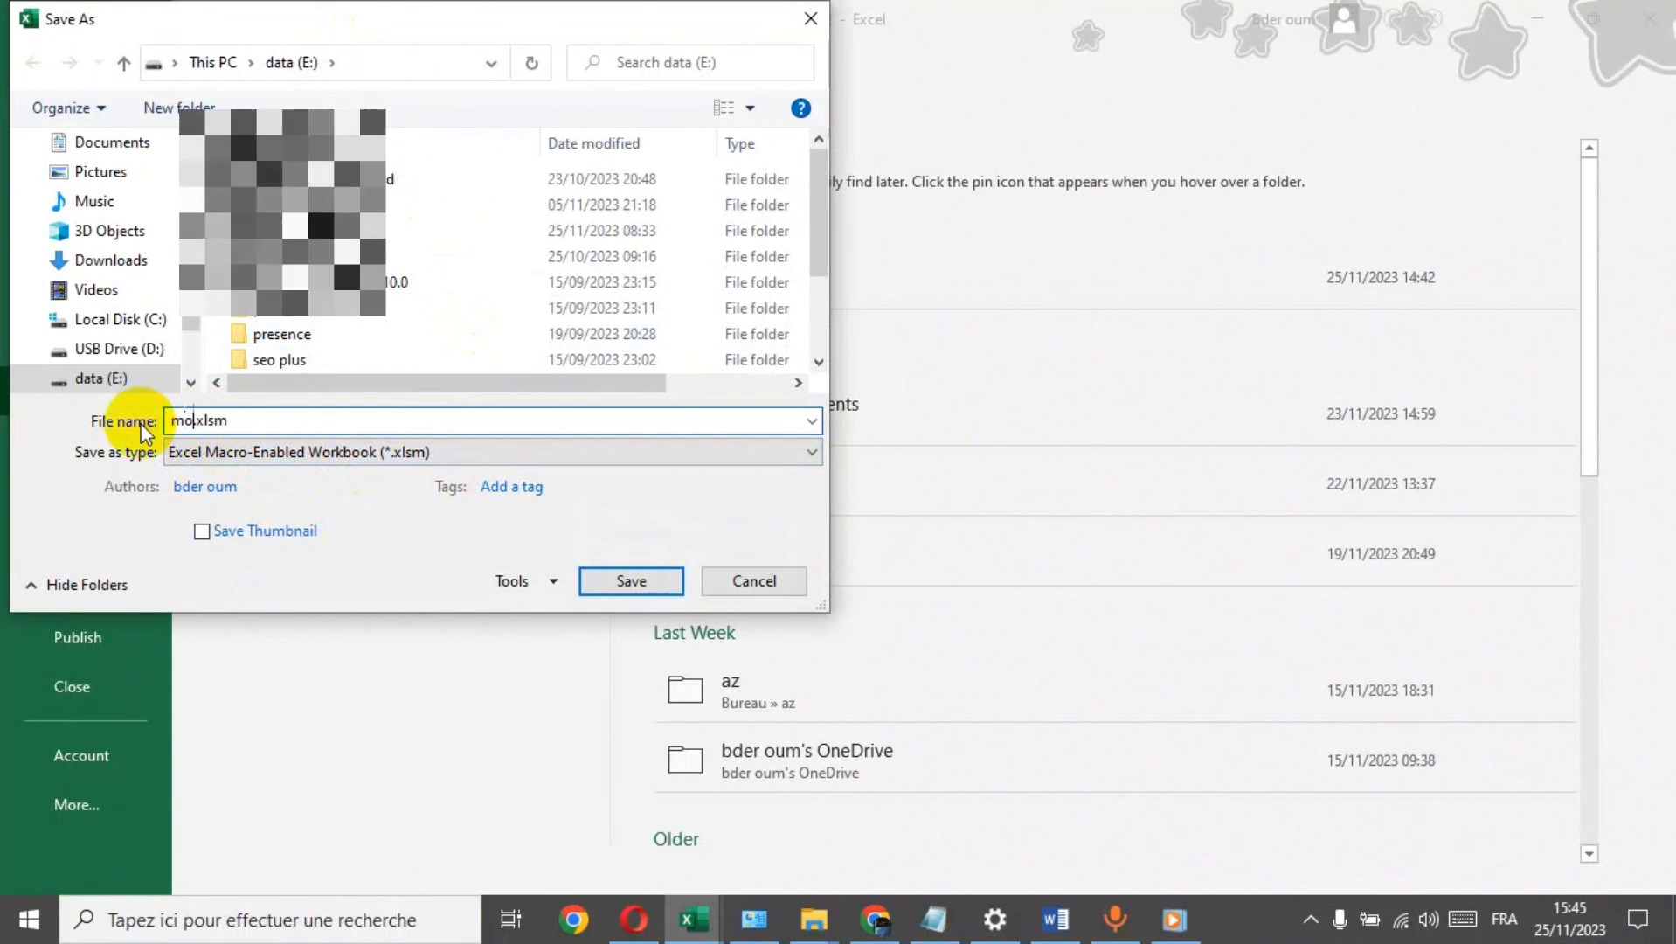
type("teur")
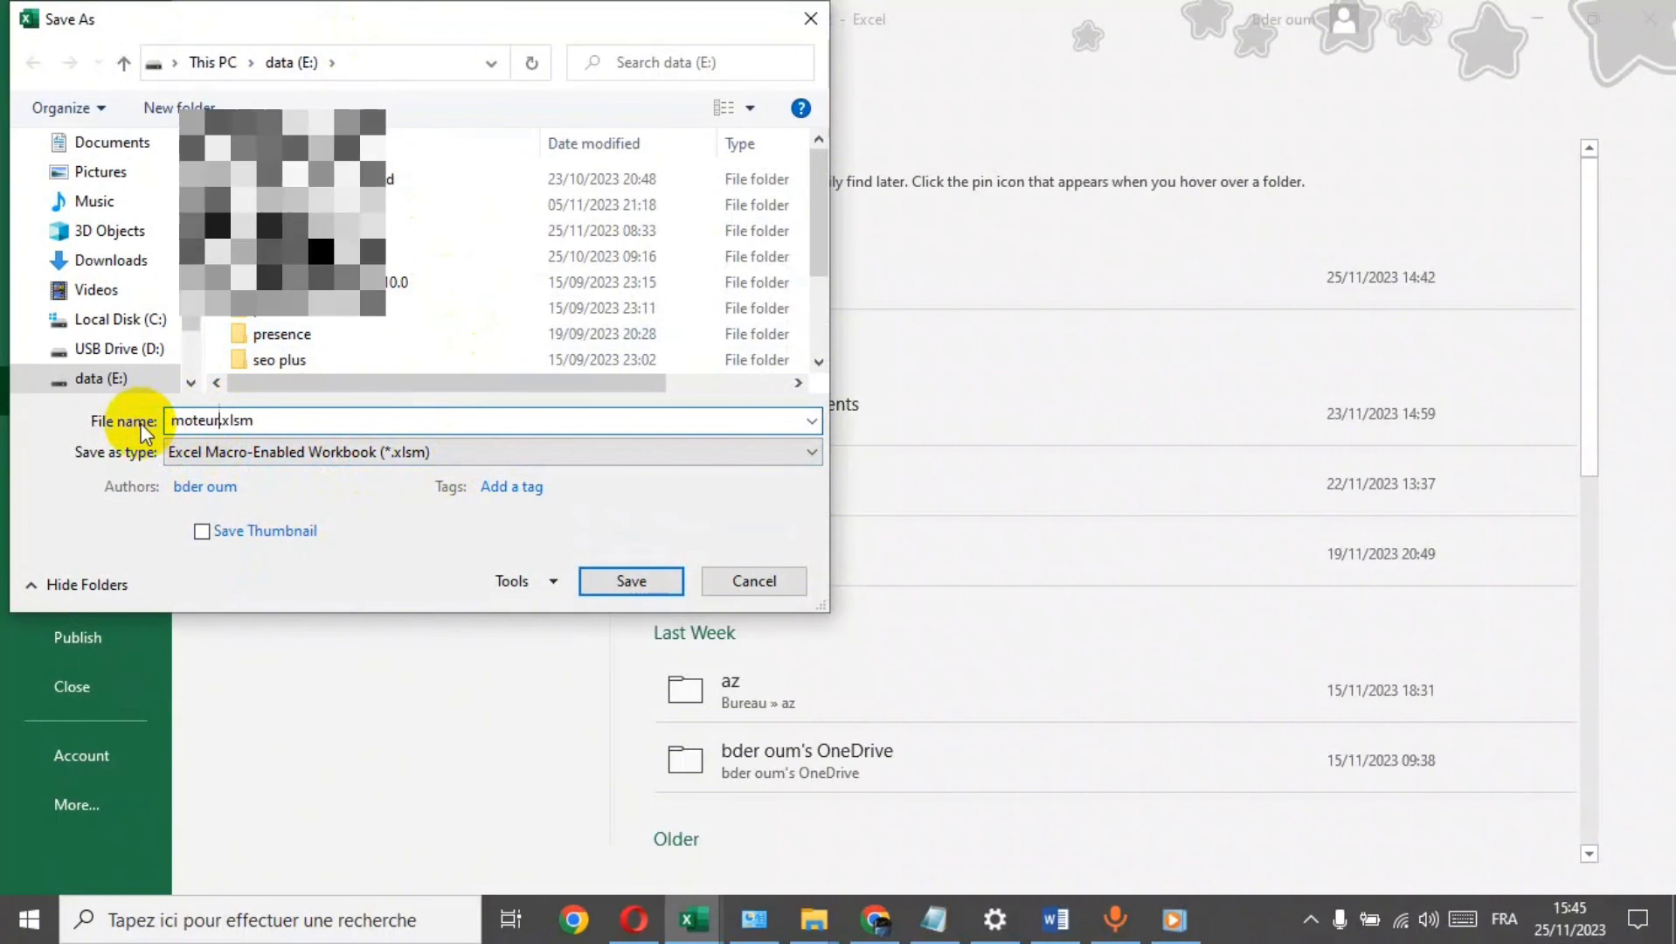
type(" de re")
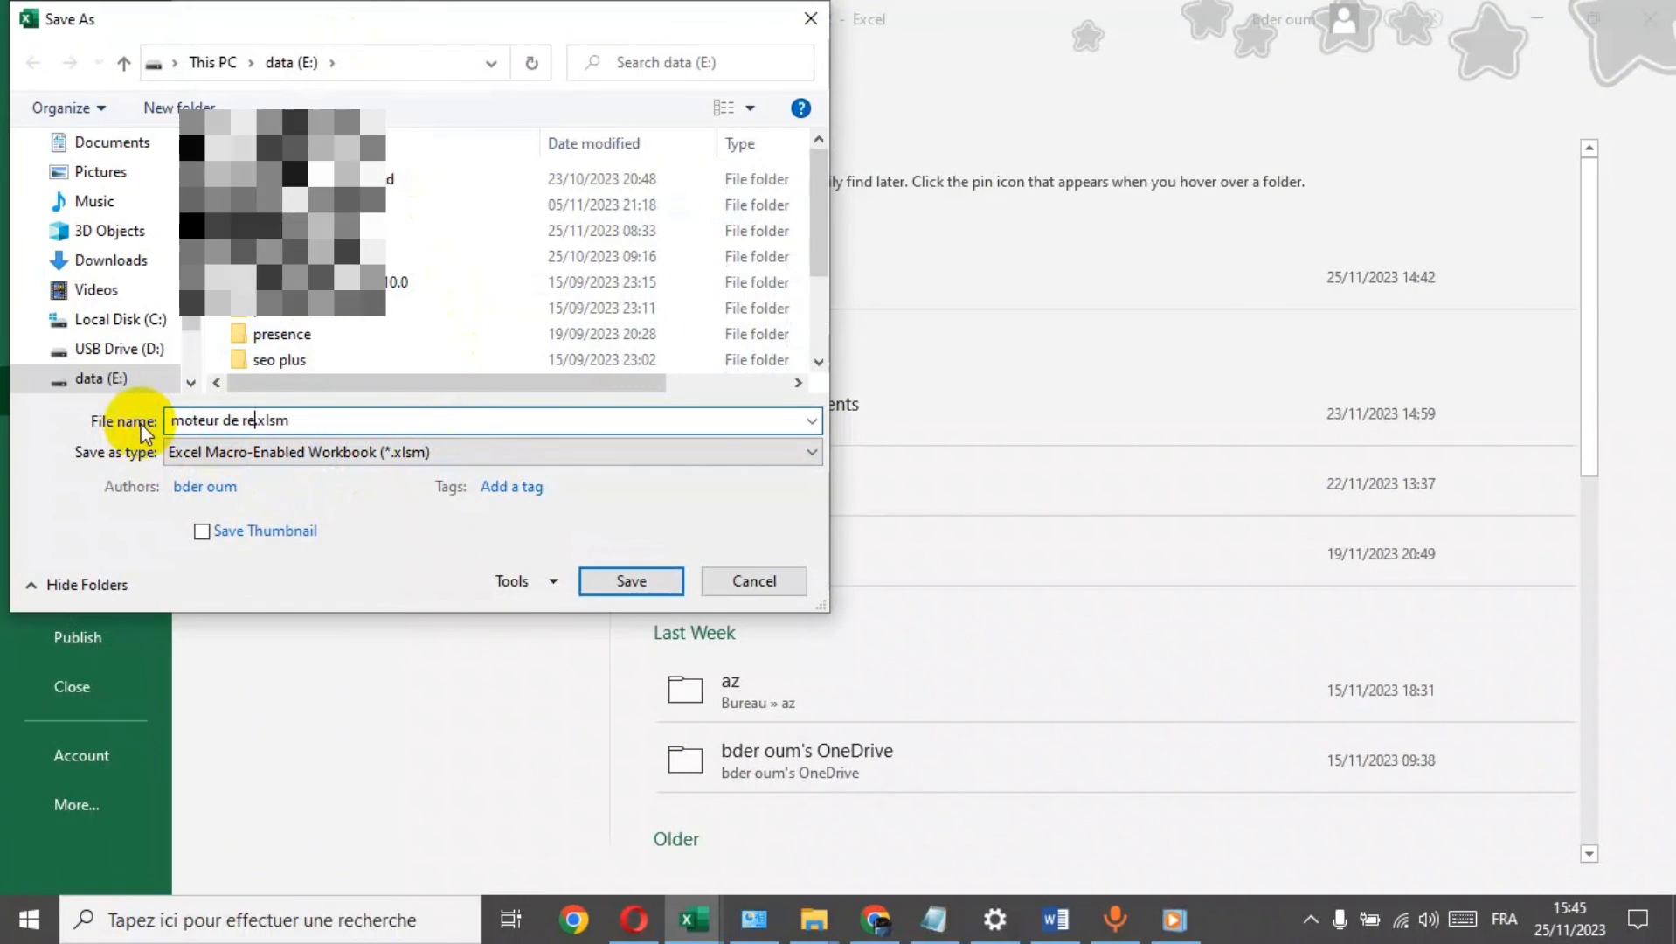
type("cherche")
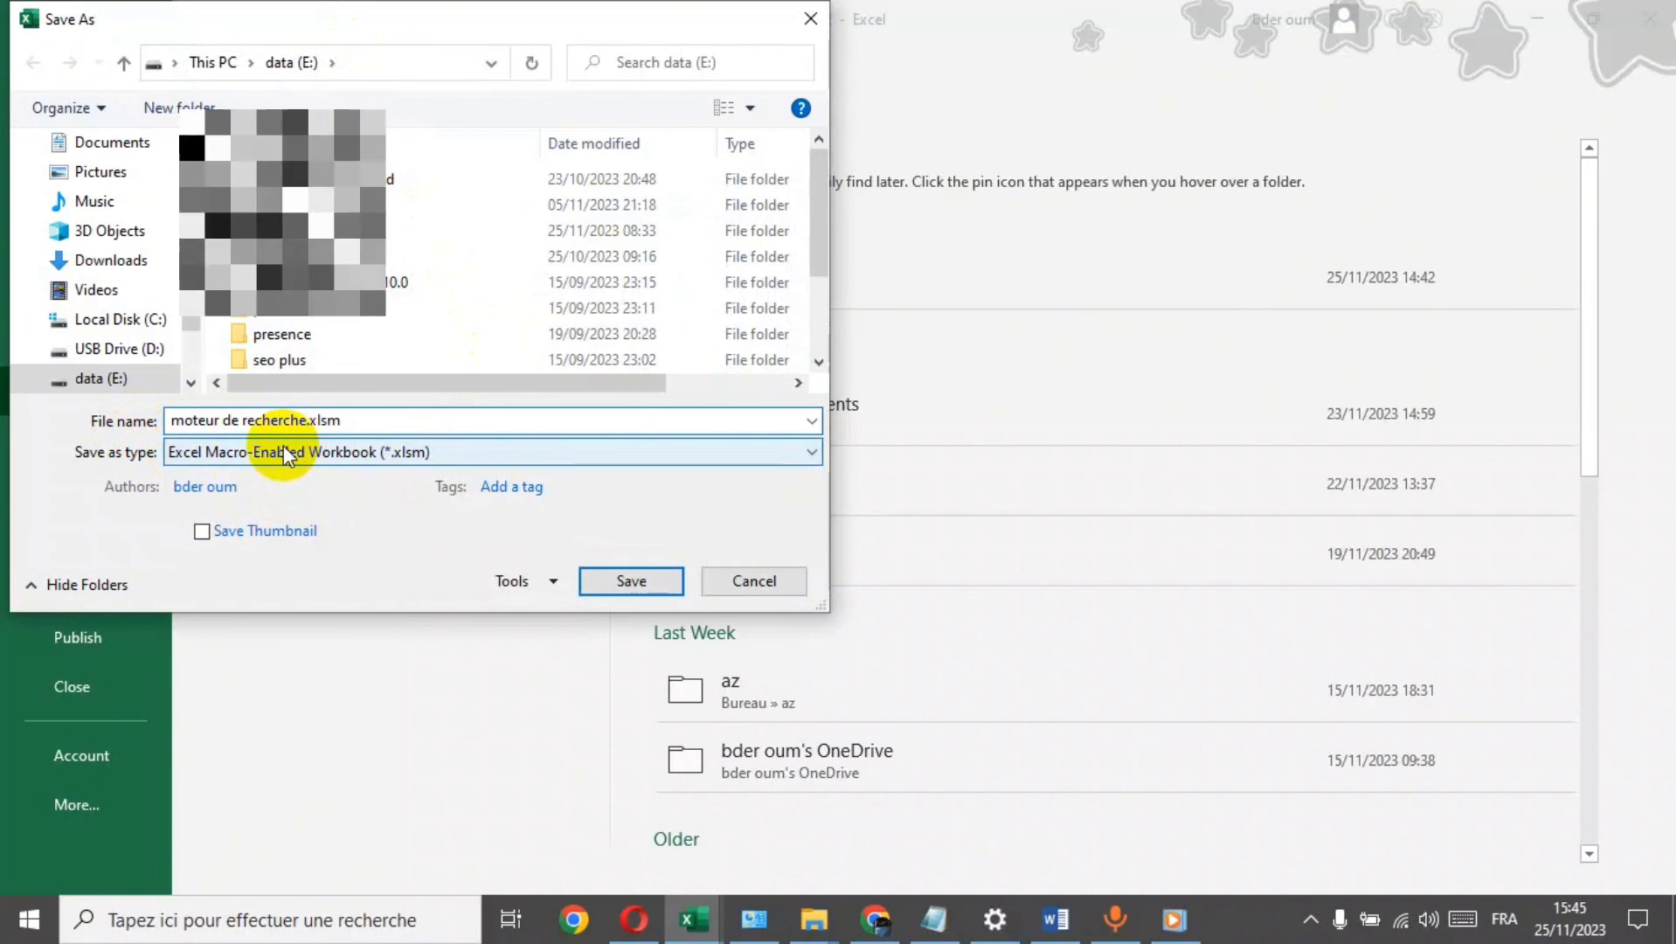
mouse_move(111, 262)
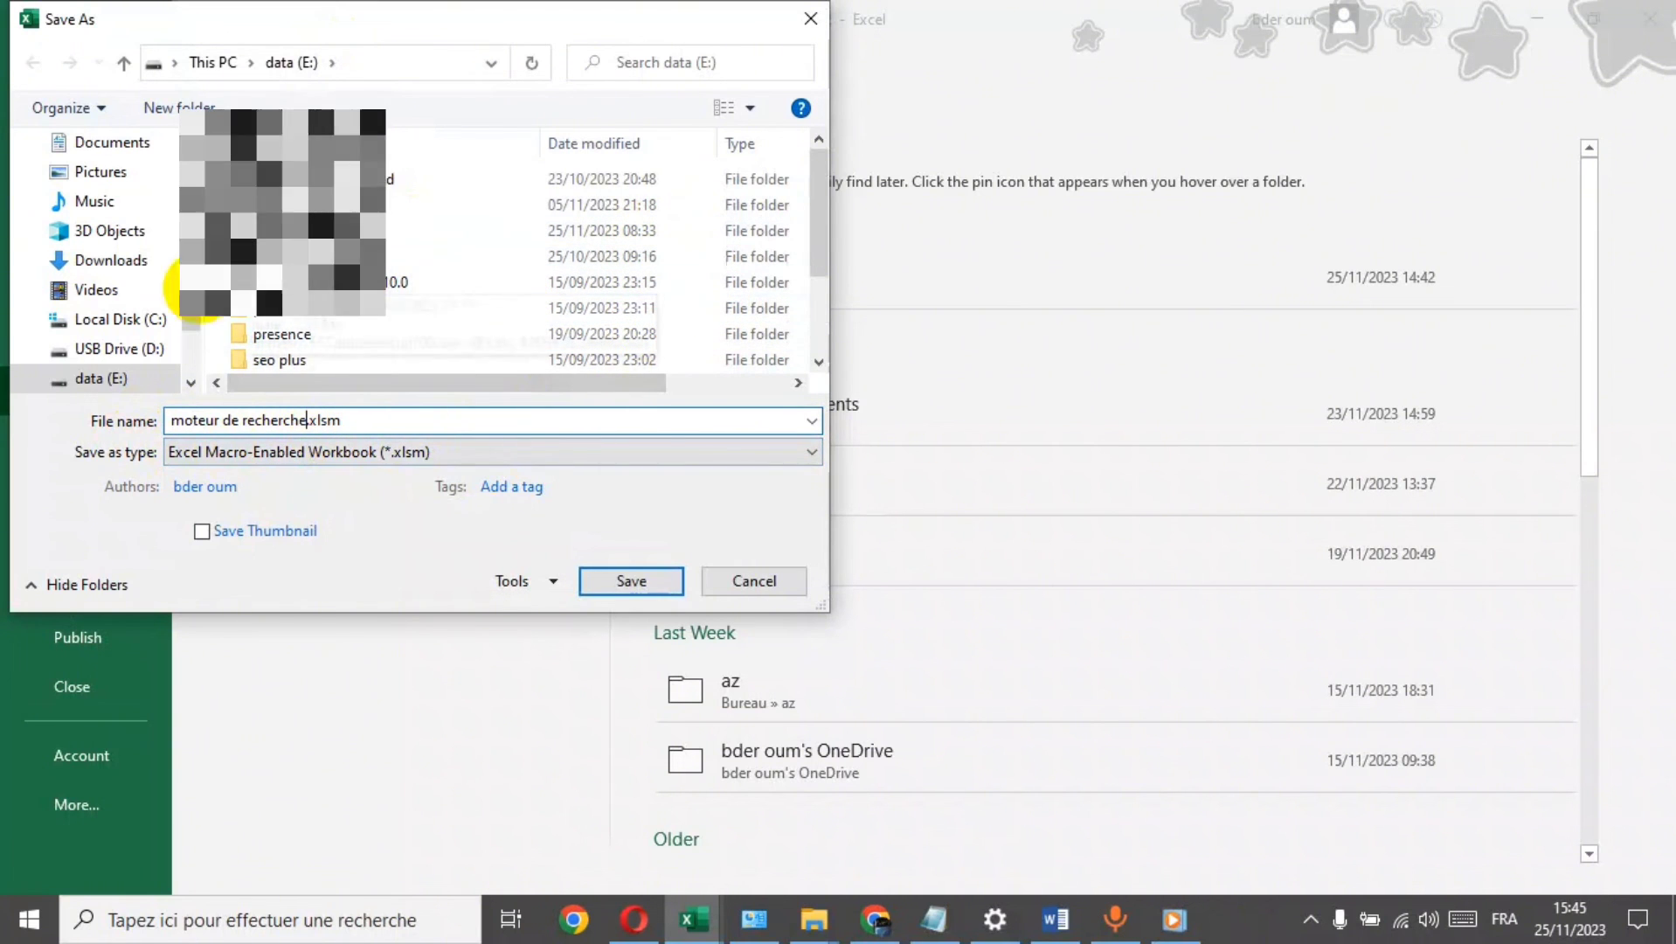
scroll(171, 288, "down", 1)
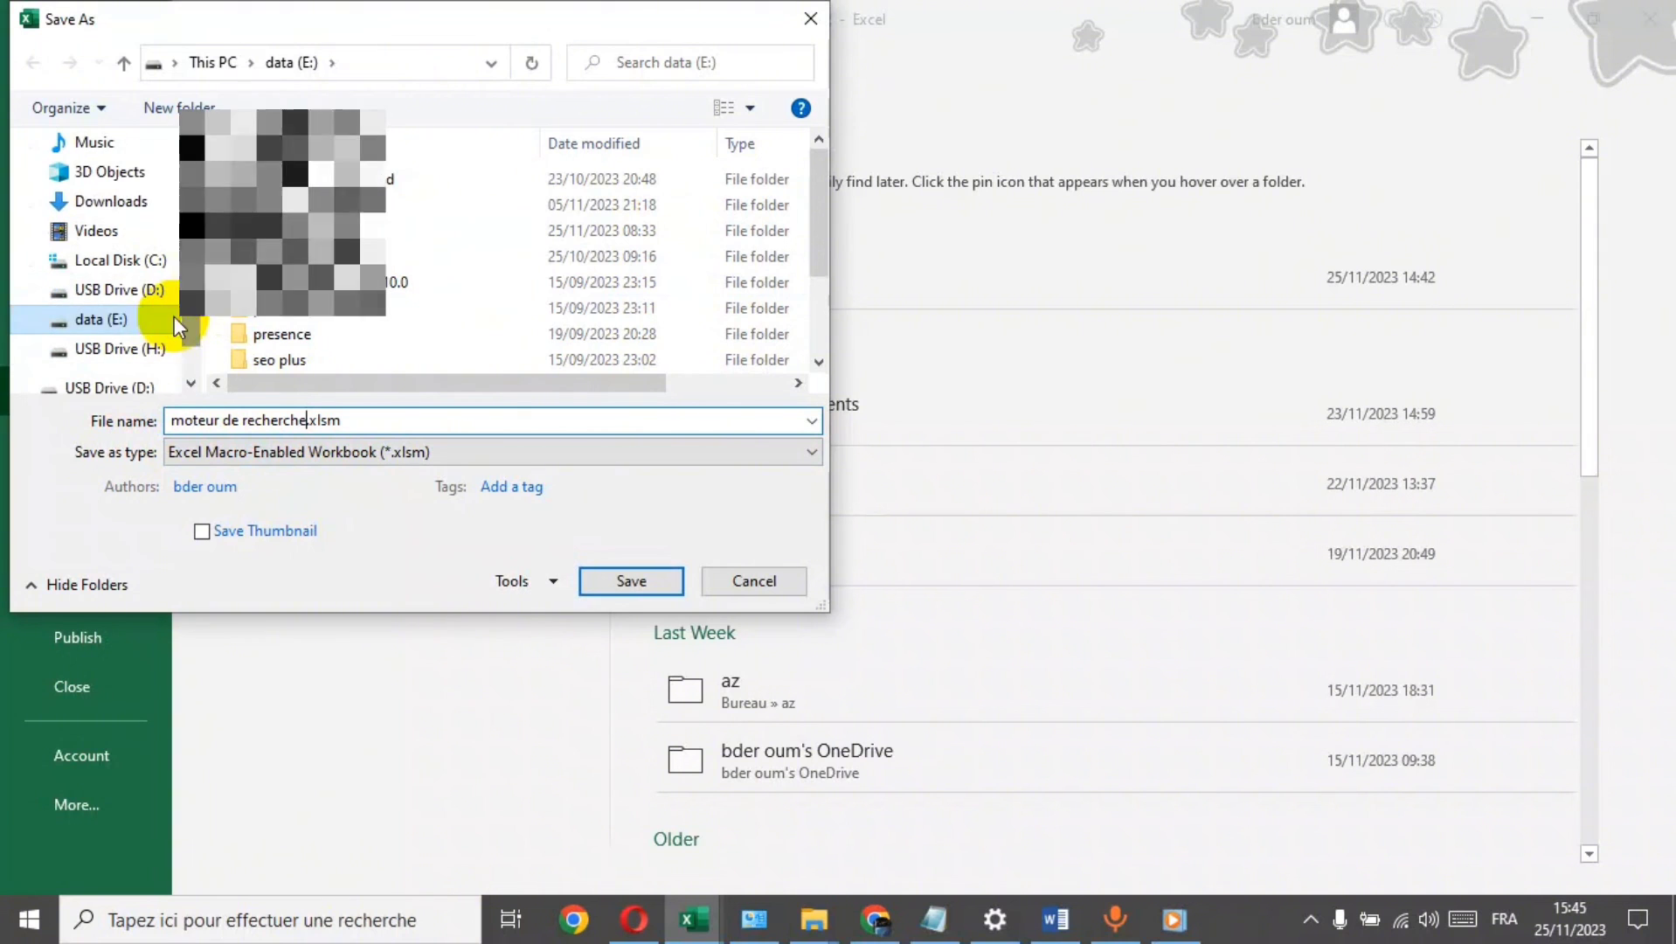
left_click(127, 319)
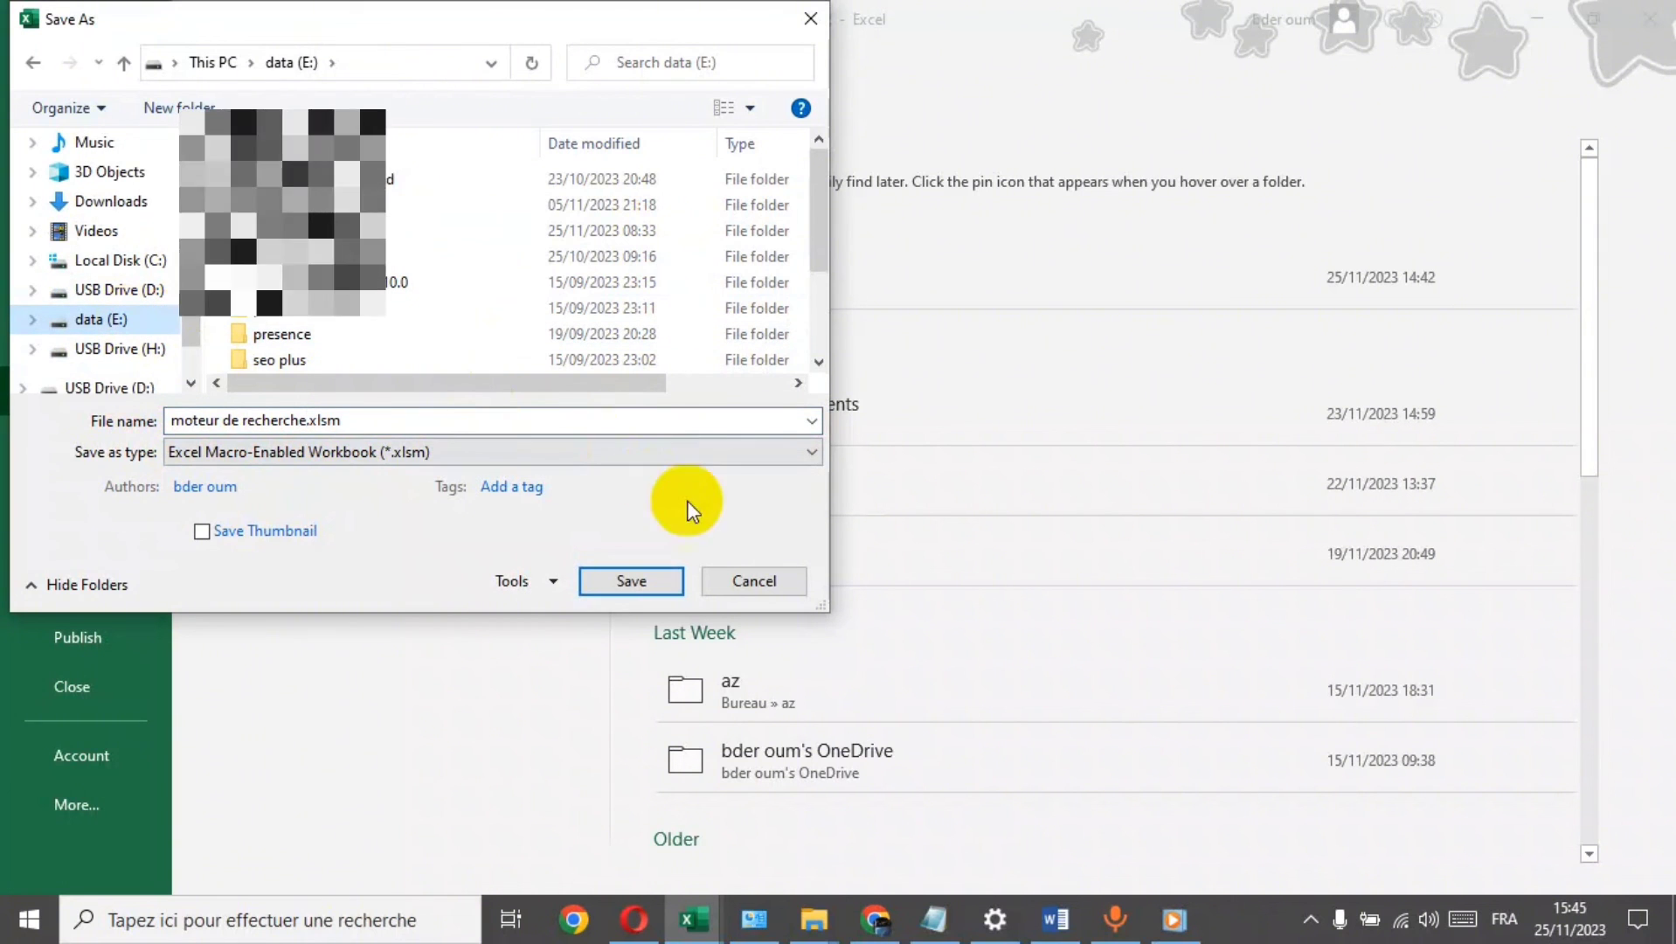
left_click(636, 581)
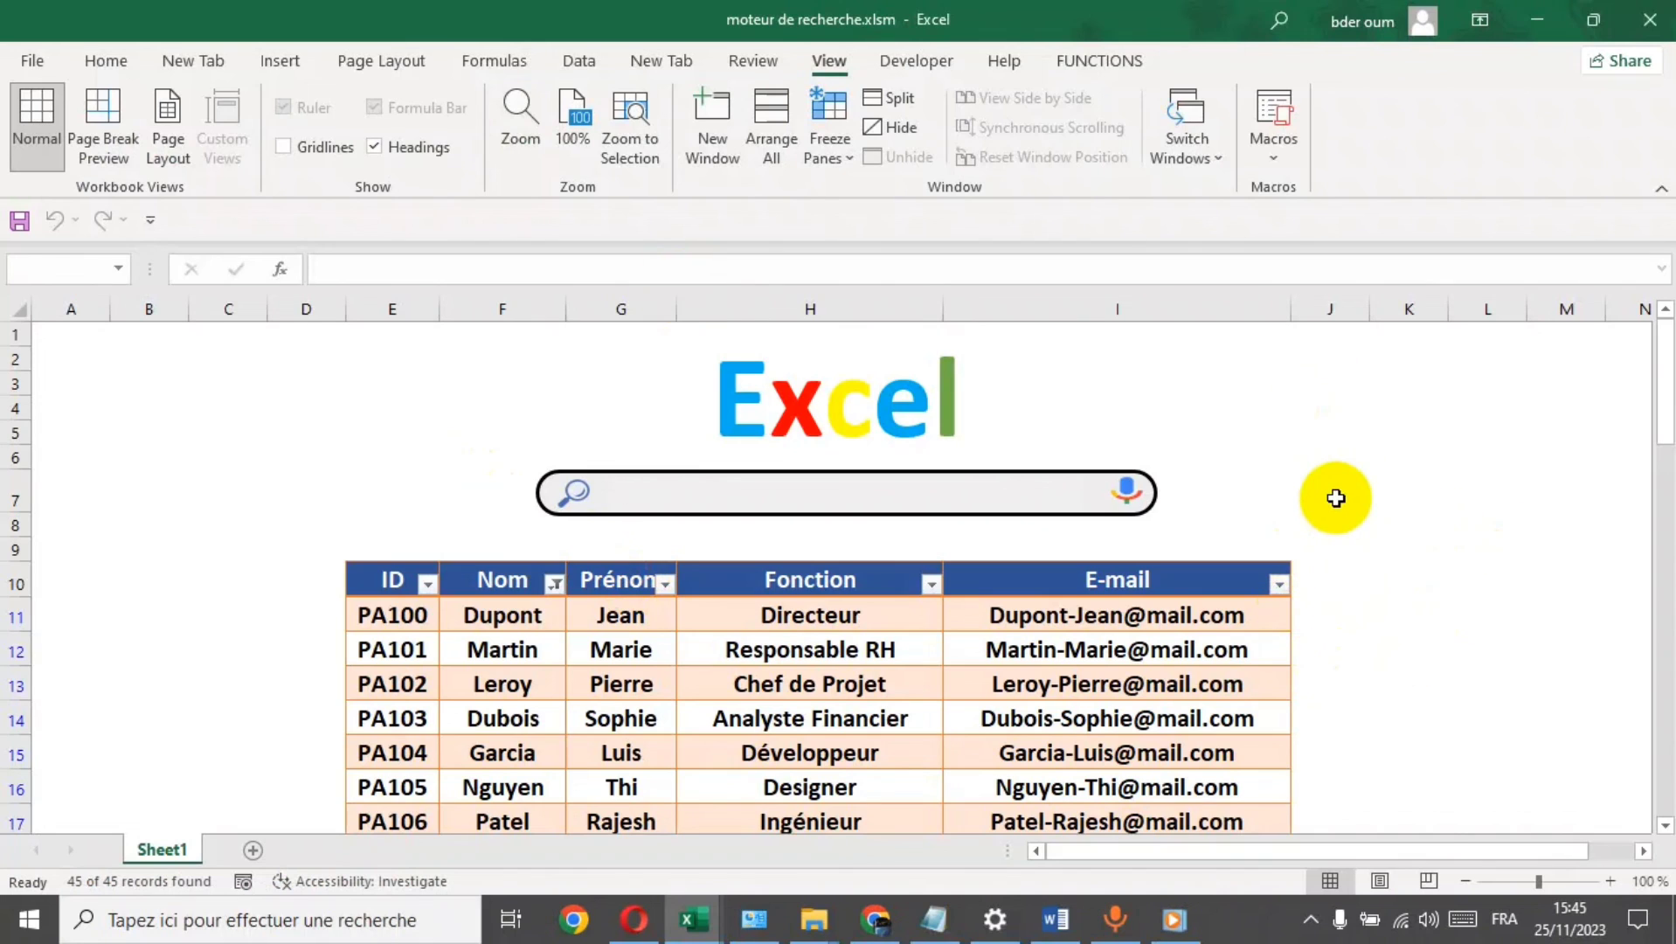
left_click(1343, 488)
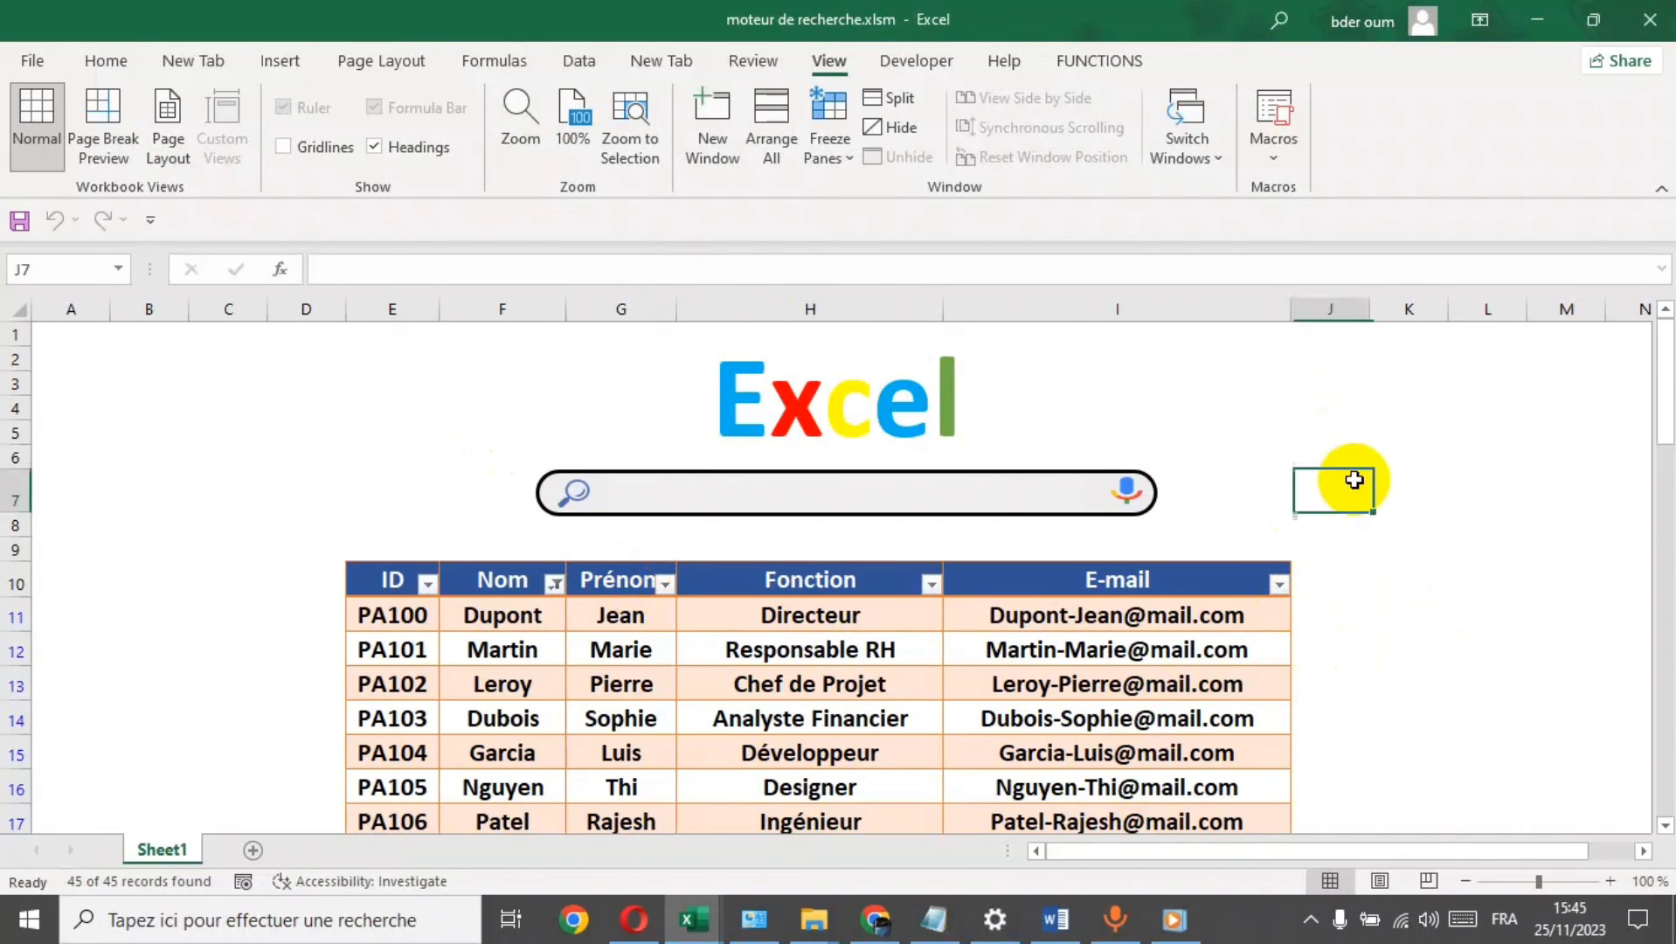
left_click(986, 496)
type("m")
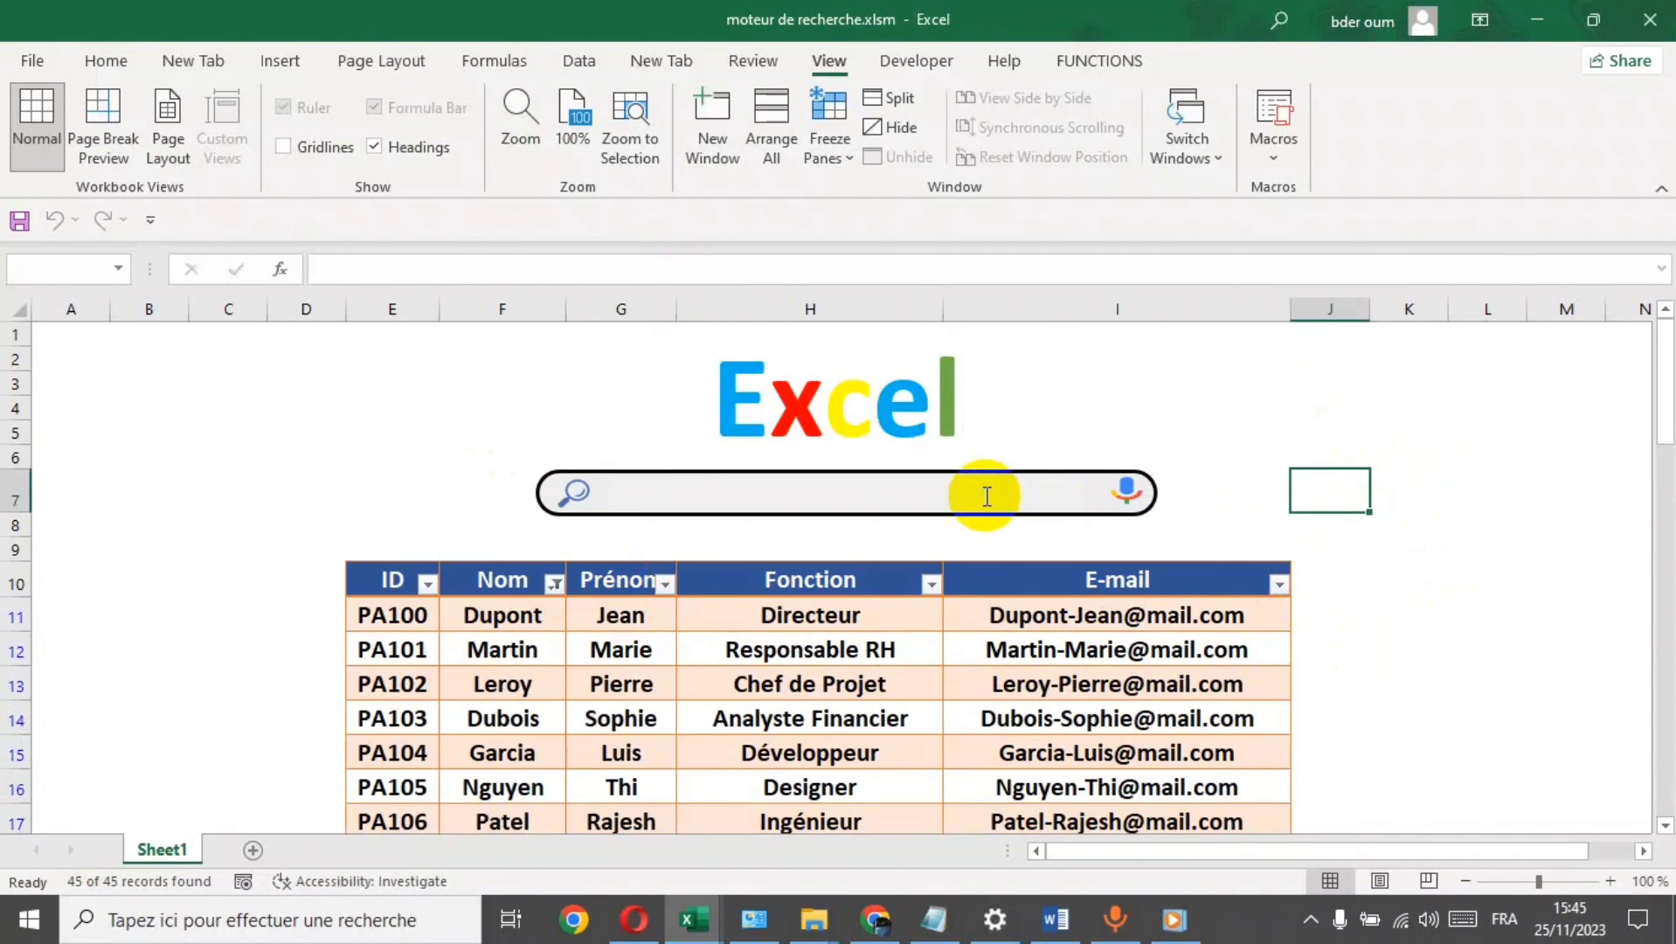
type("r")
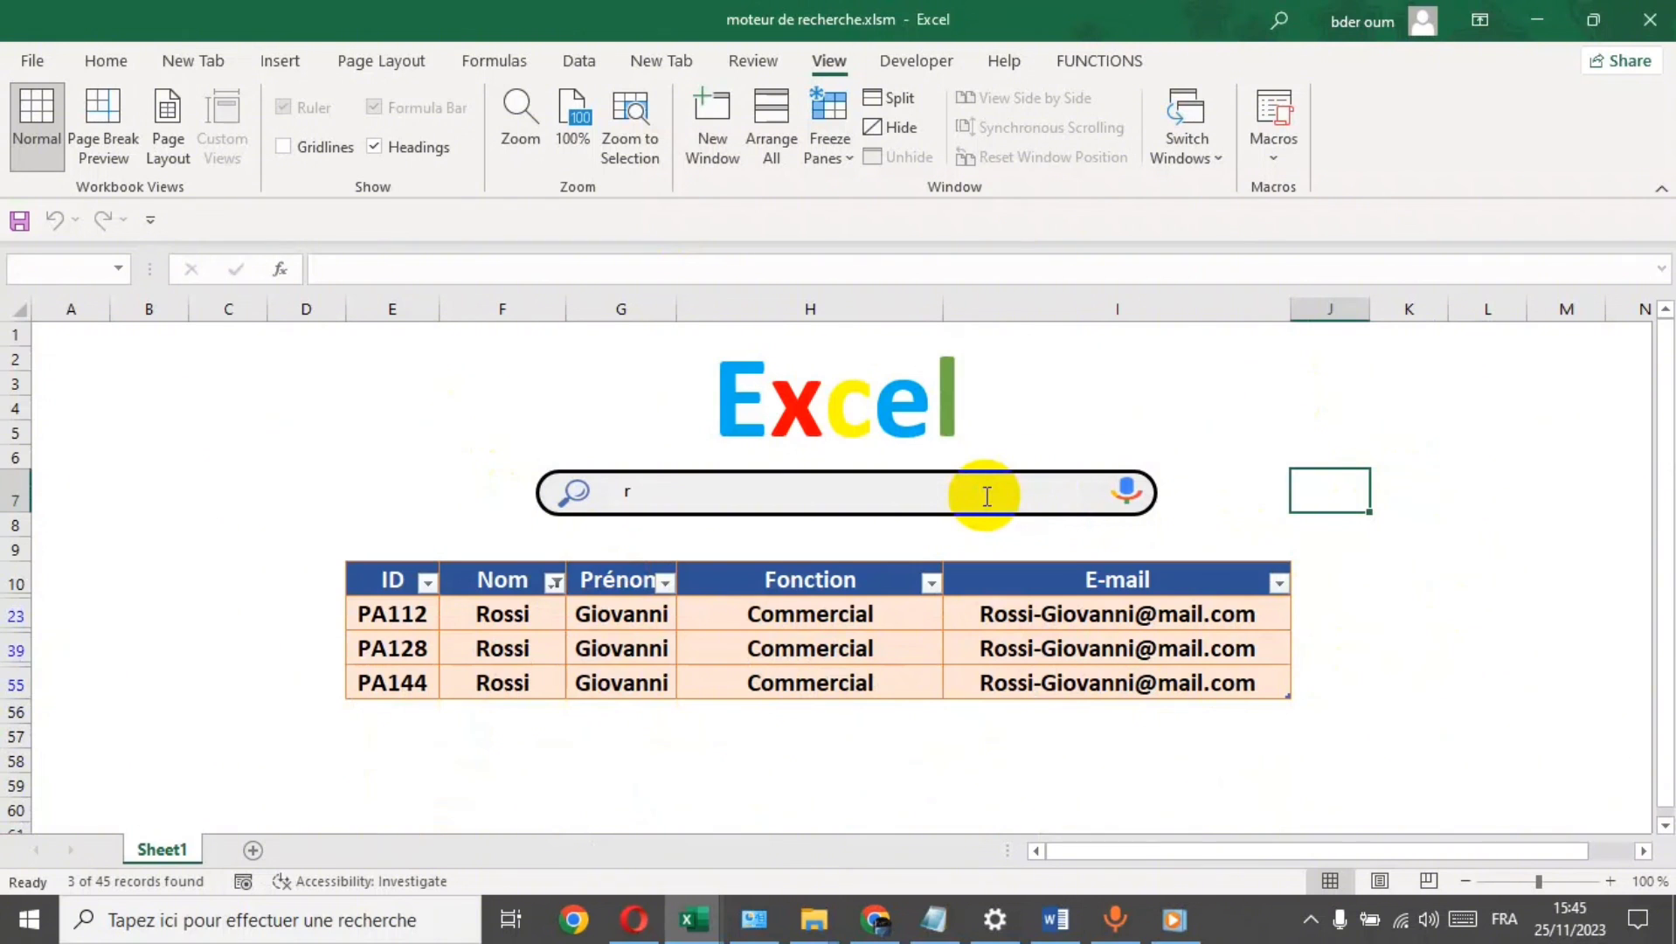
key("BackSpace")
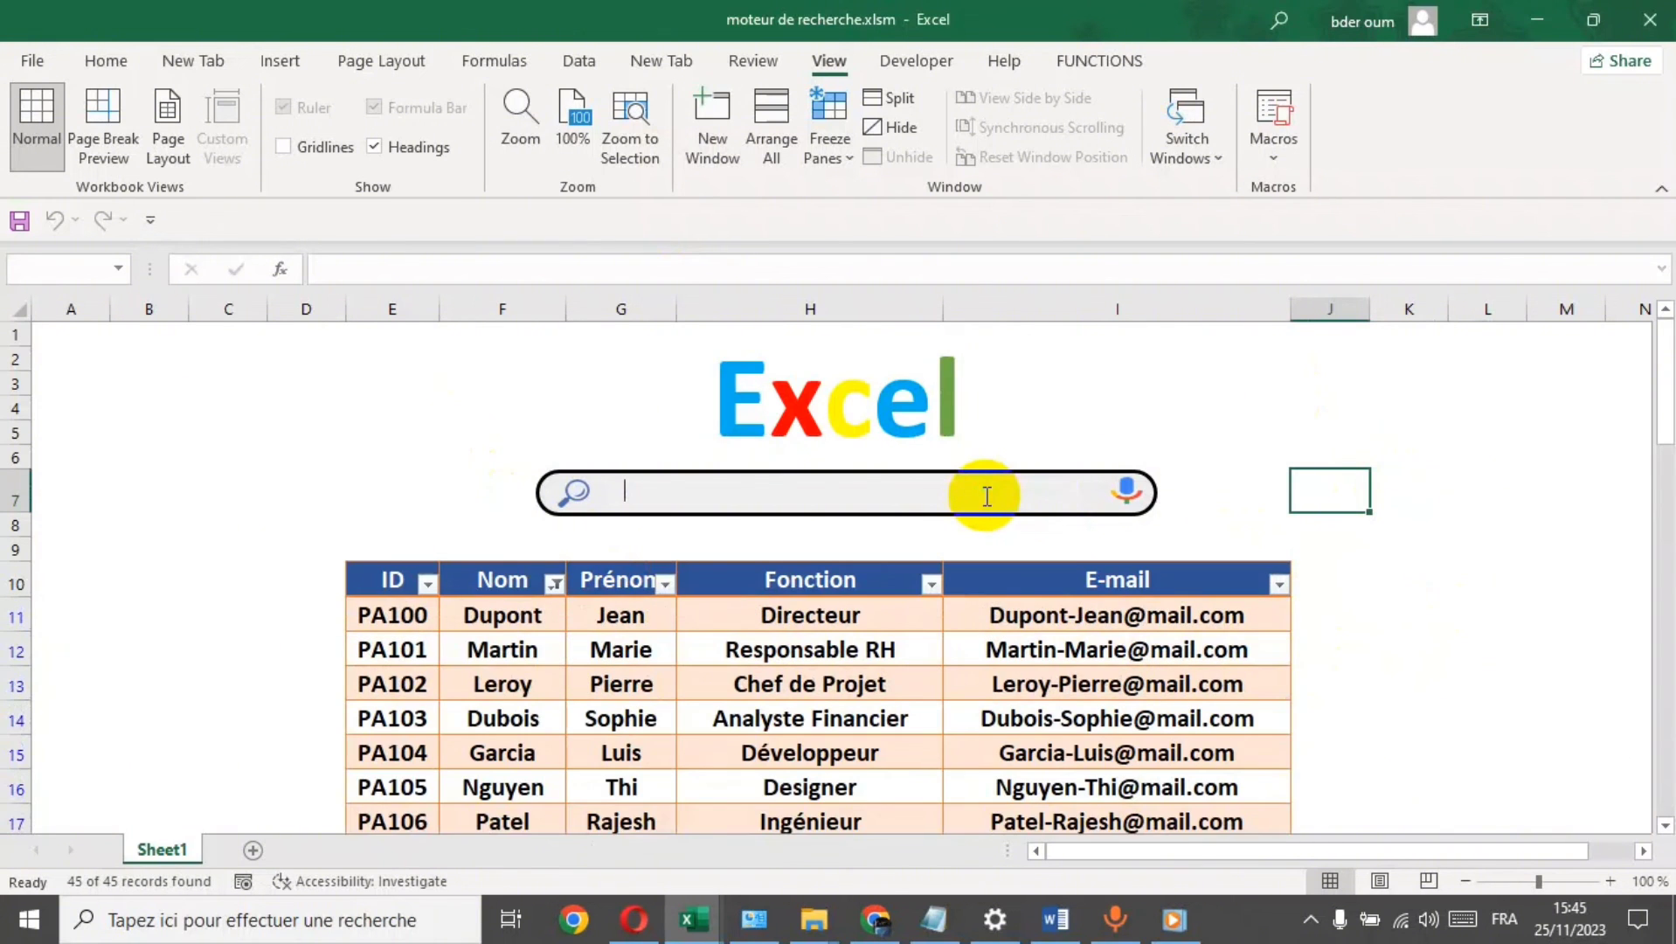
type("po")
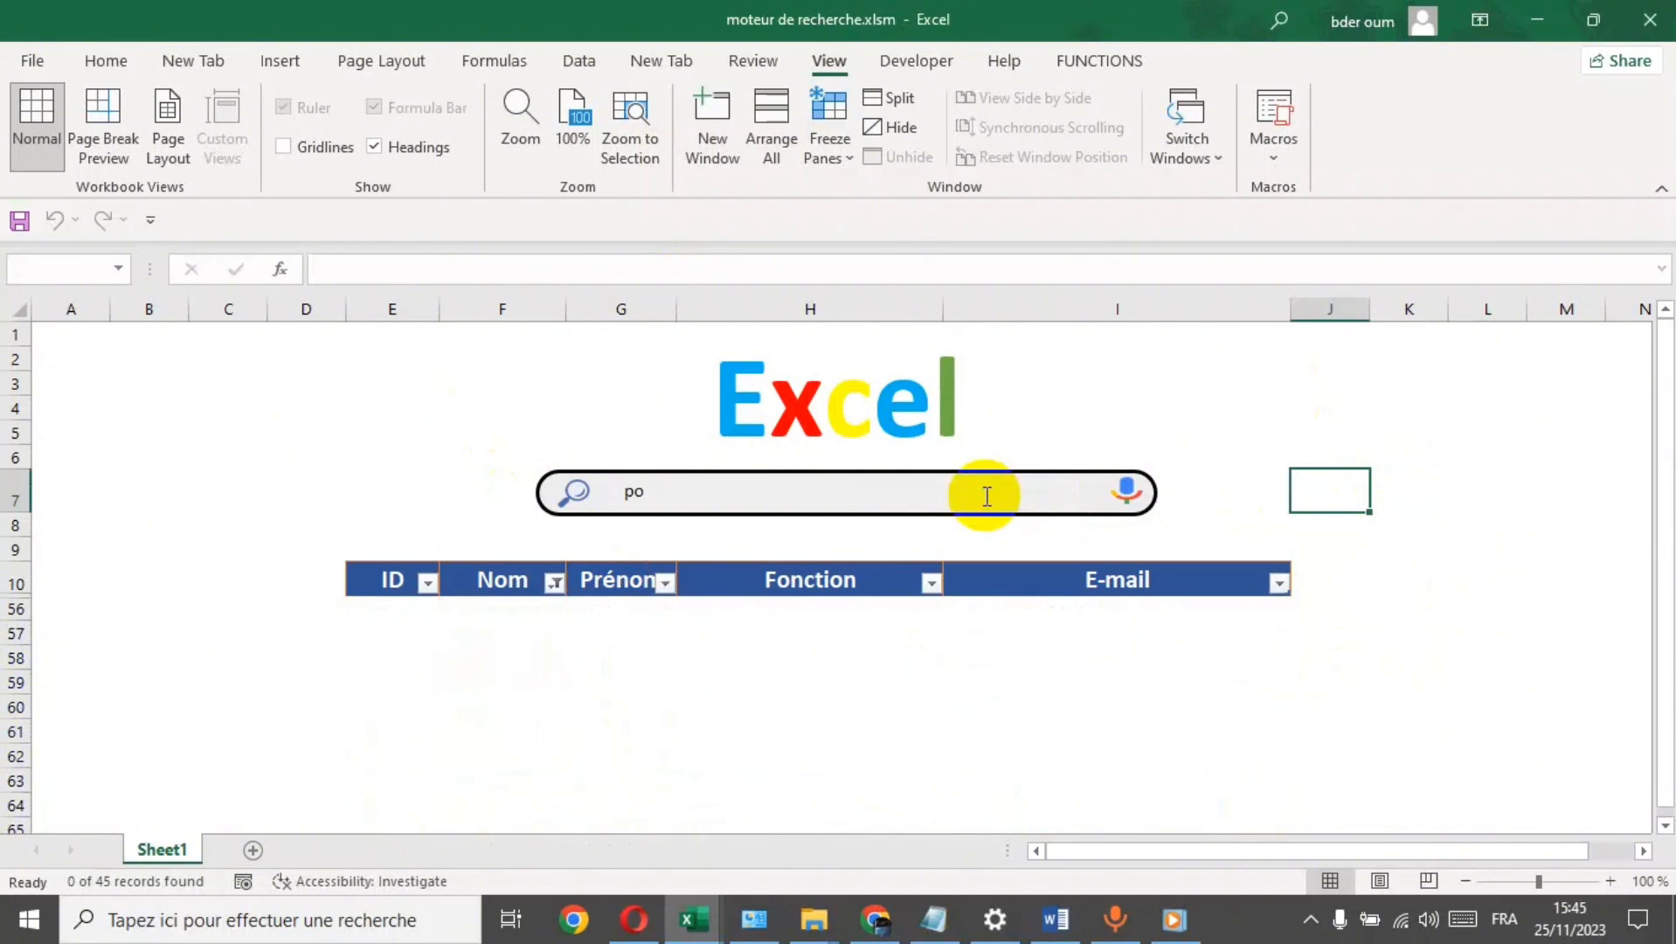
key("BackSpace")
type("a")
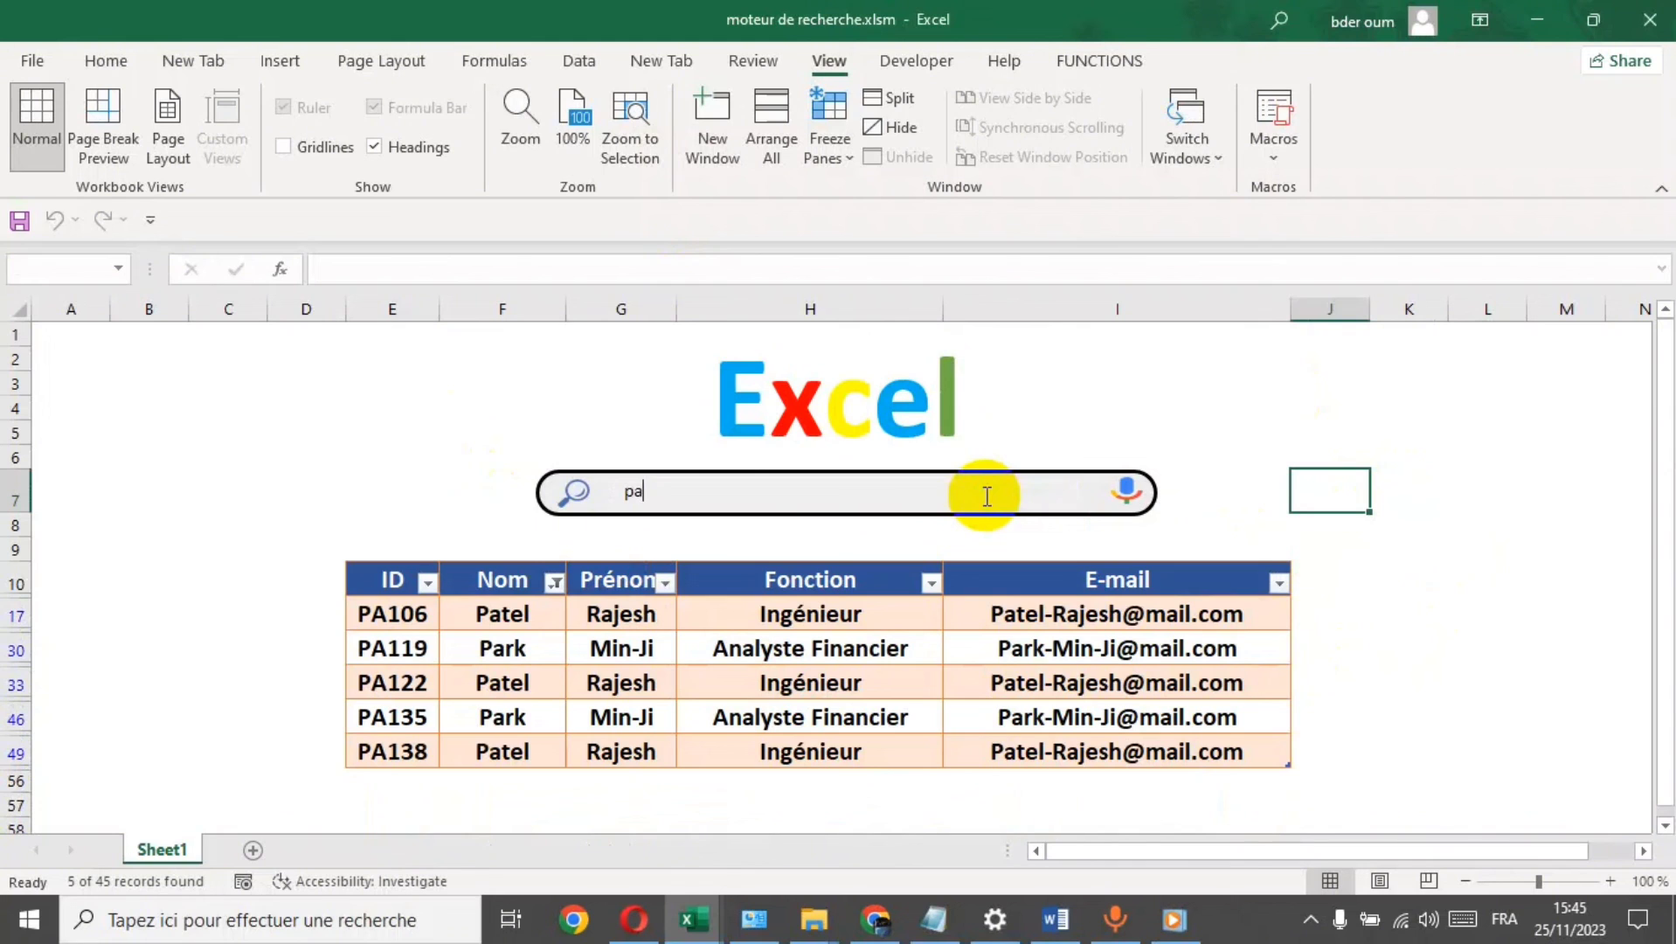
type("r")
key("BackSpace")
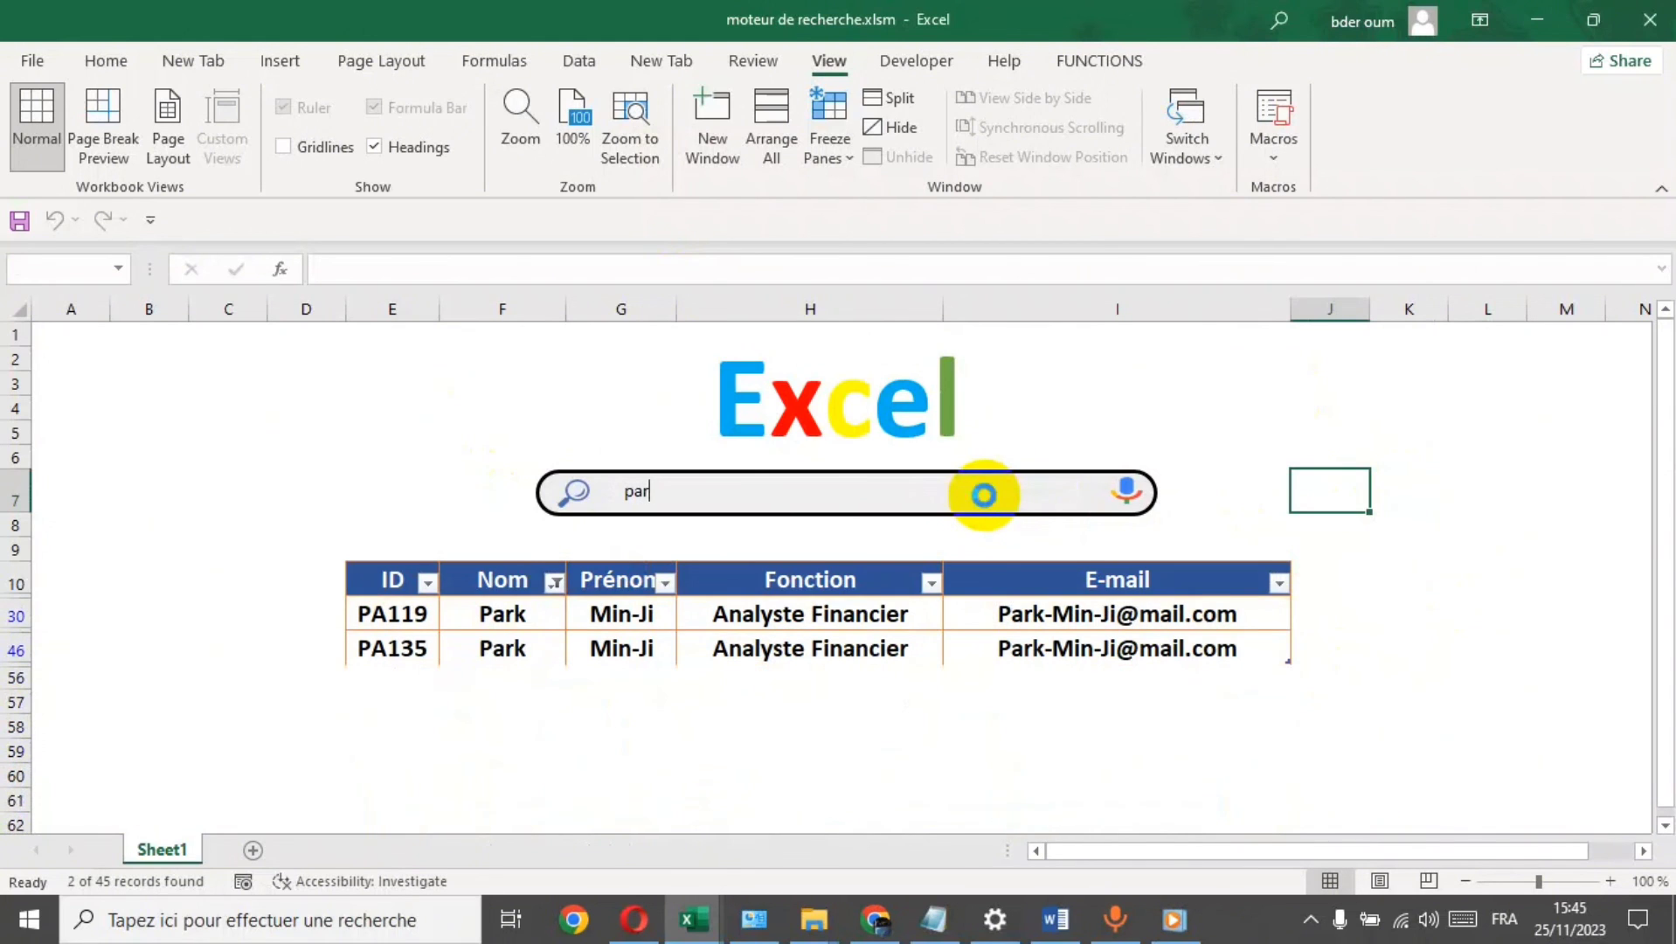
key("BackSpace")
key("BackSpace")
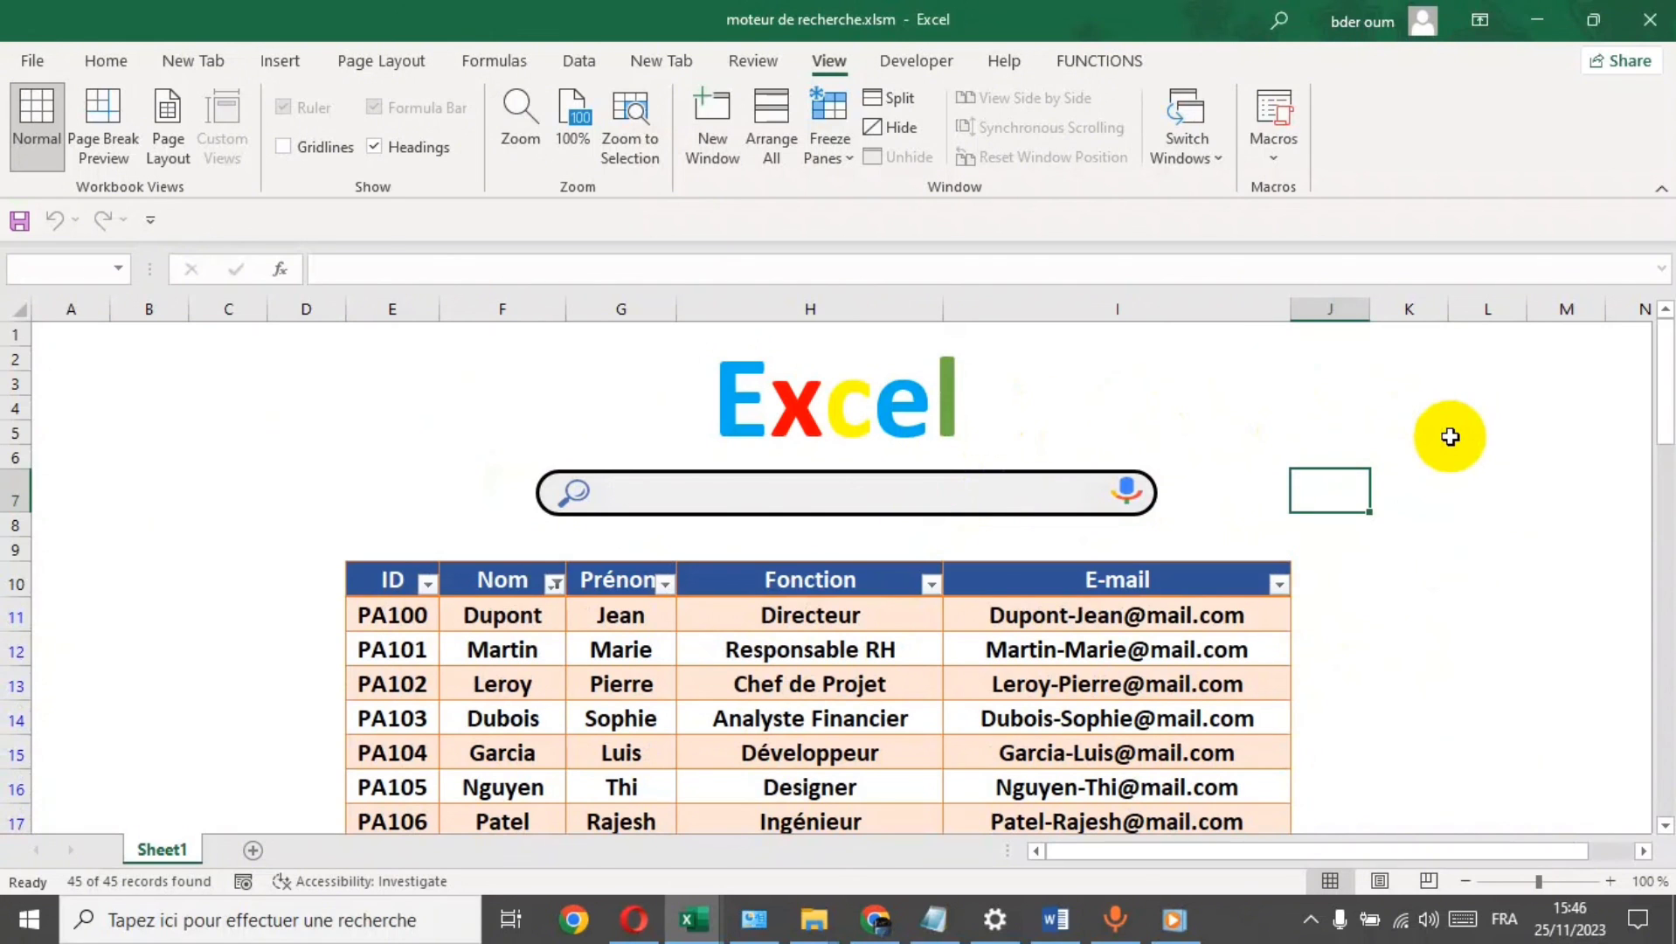
left_click(1450, 437)
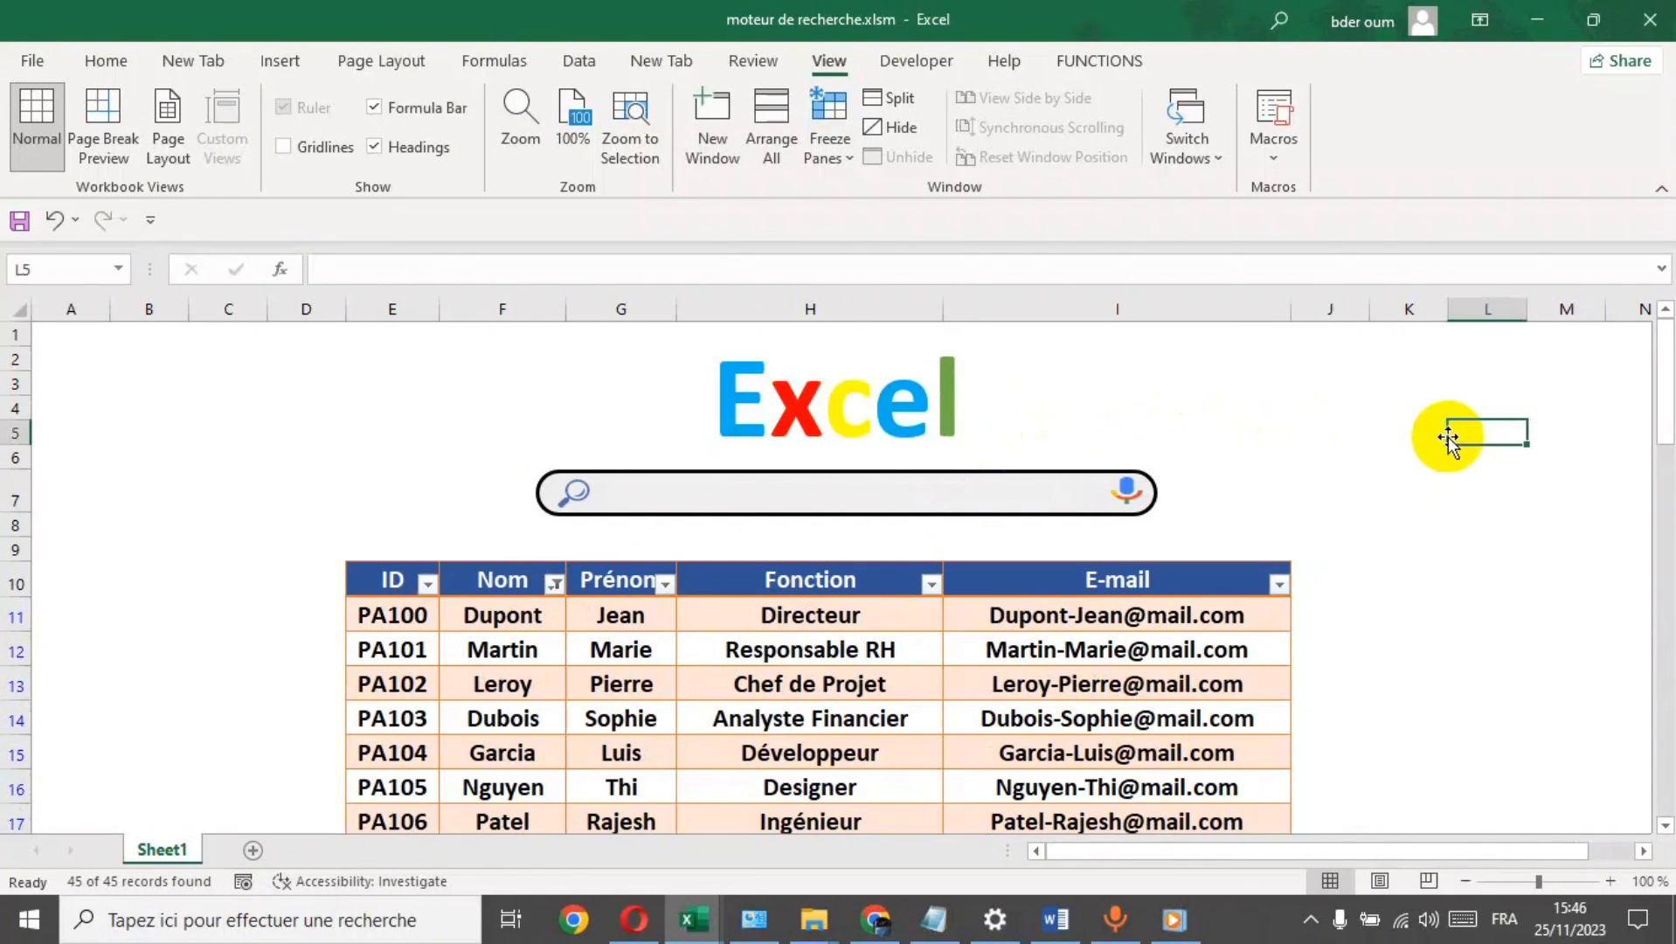